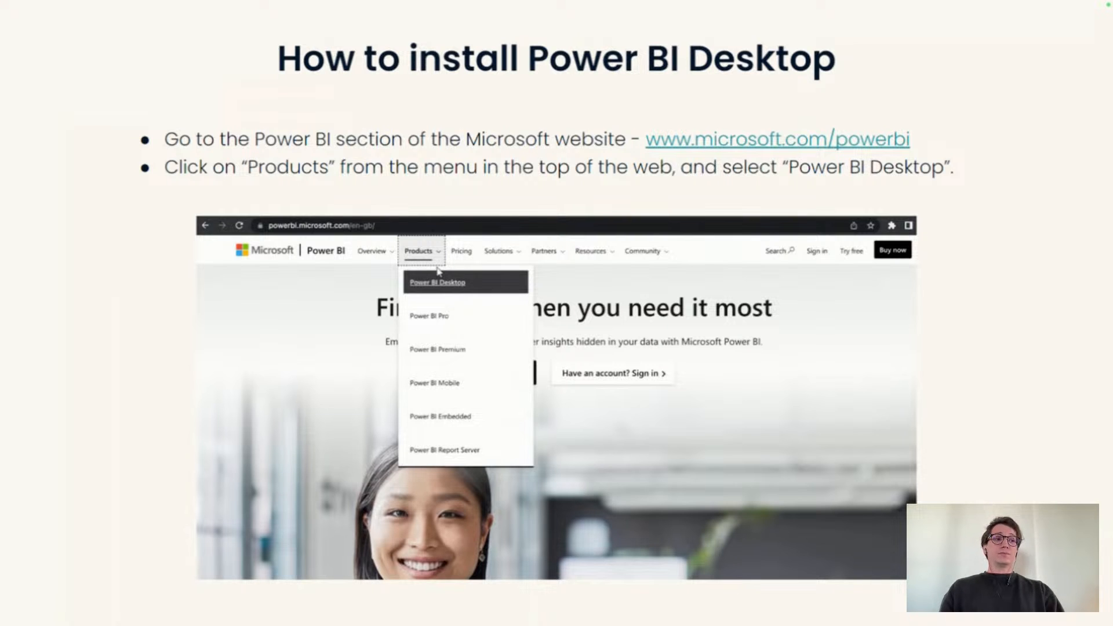
key("Right")
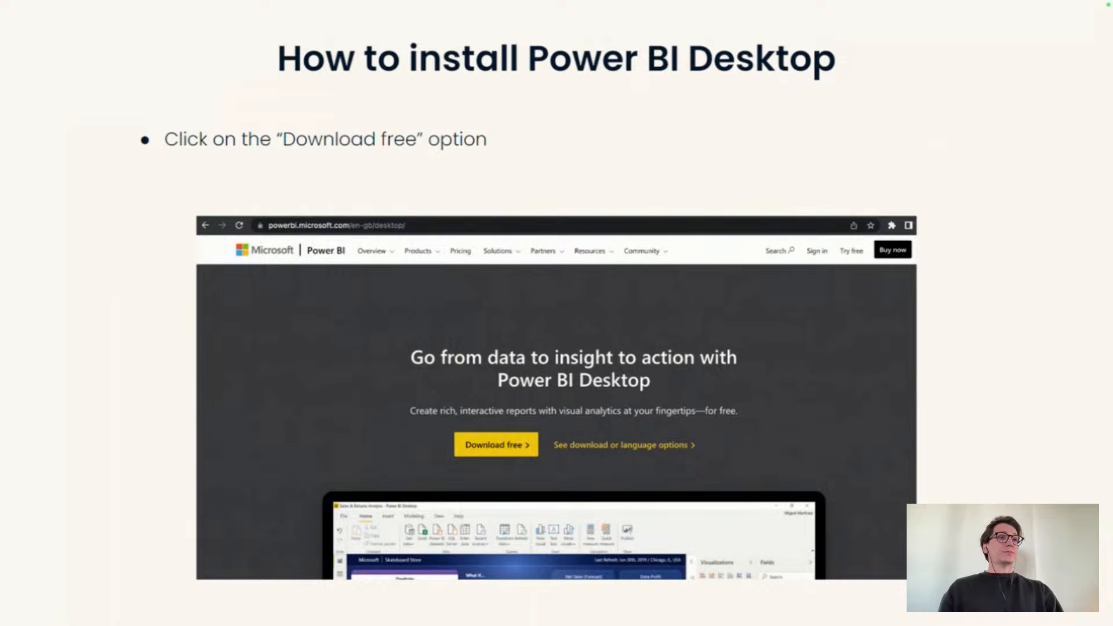
key("Right")
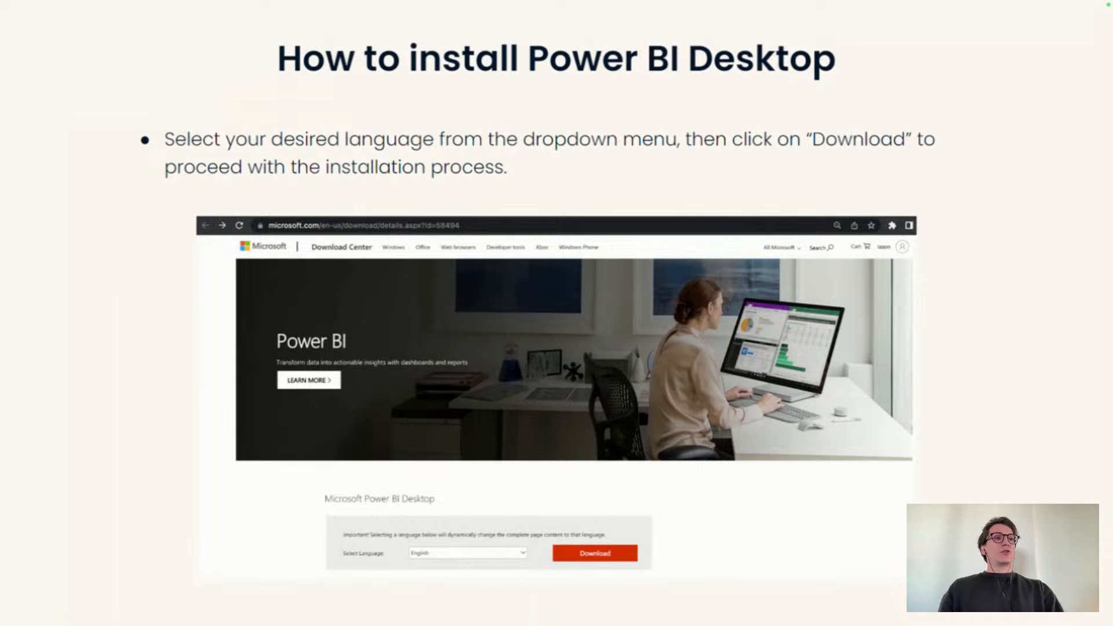
key("Right")
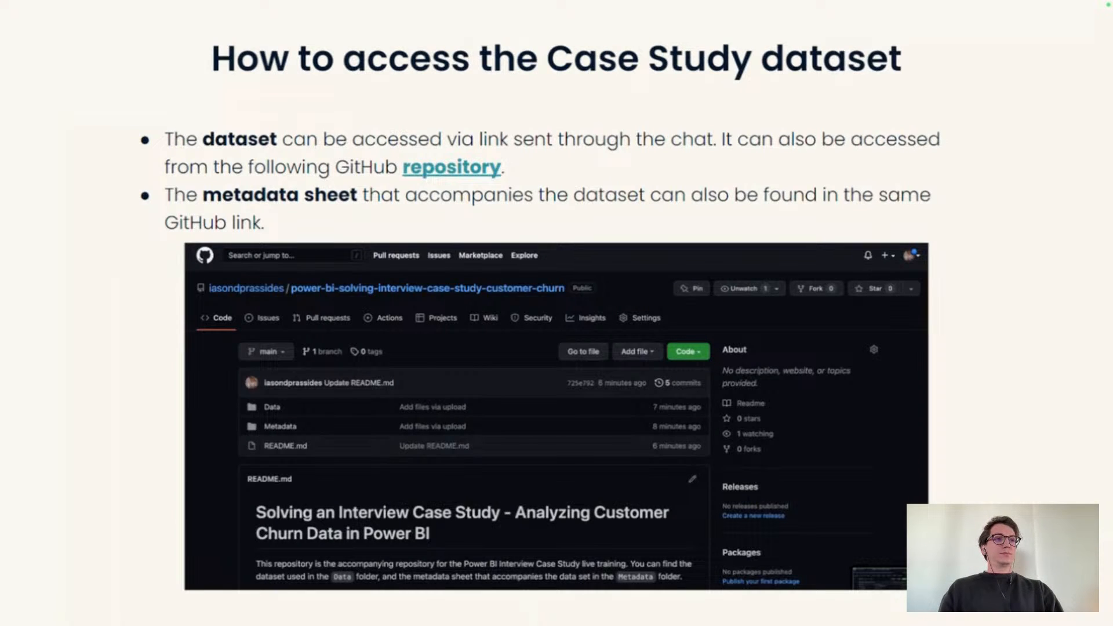
key("Right")
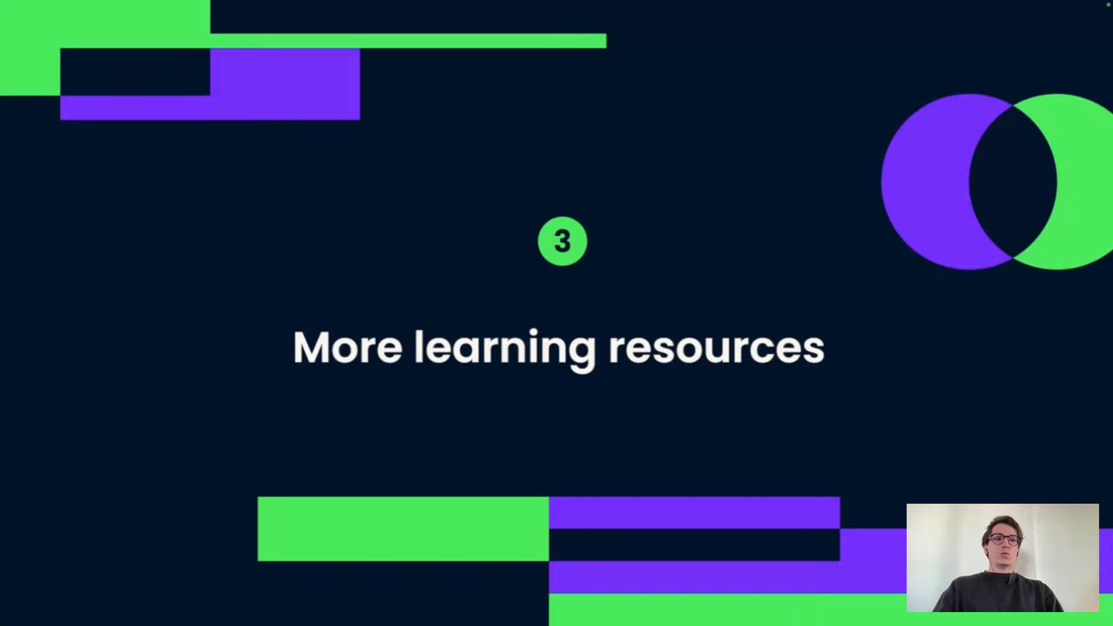
Leave the slideshow, switch to Power BI Desktop and show the Databel - Data table's rows
key("Escape")
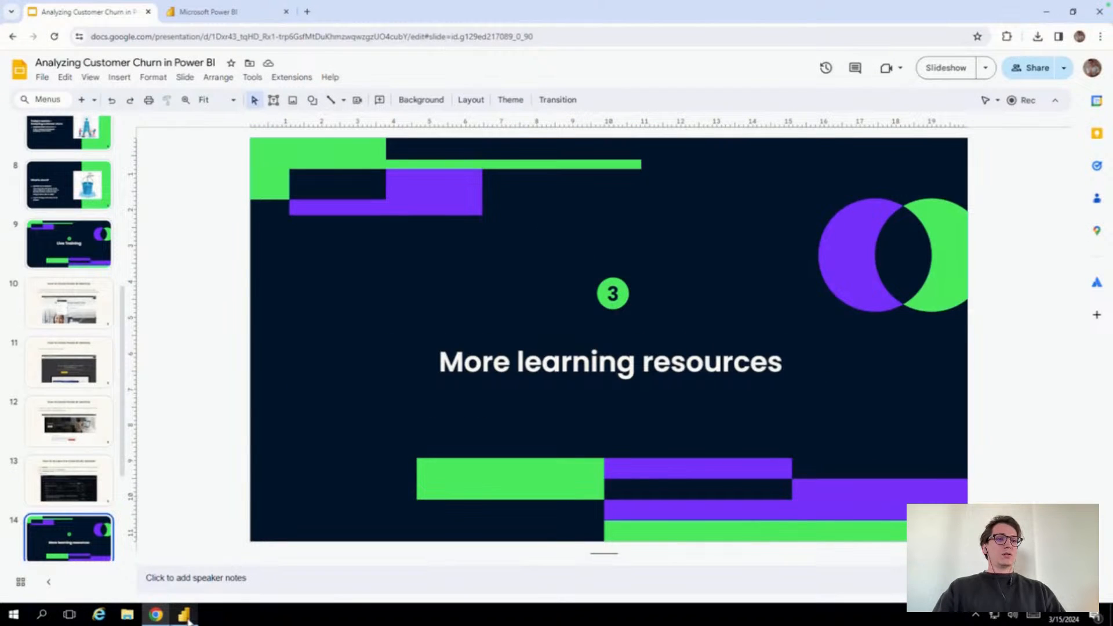
left_click(185, 616)
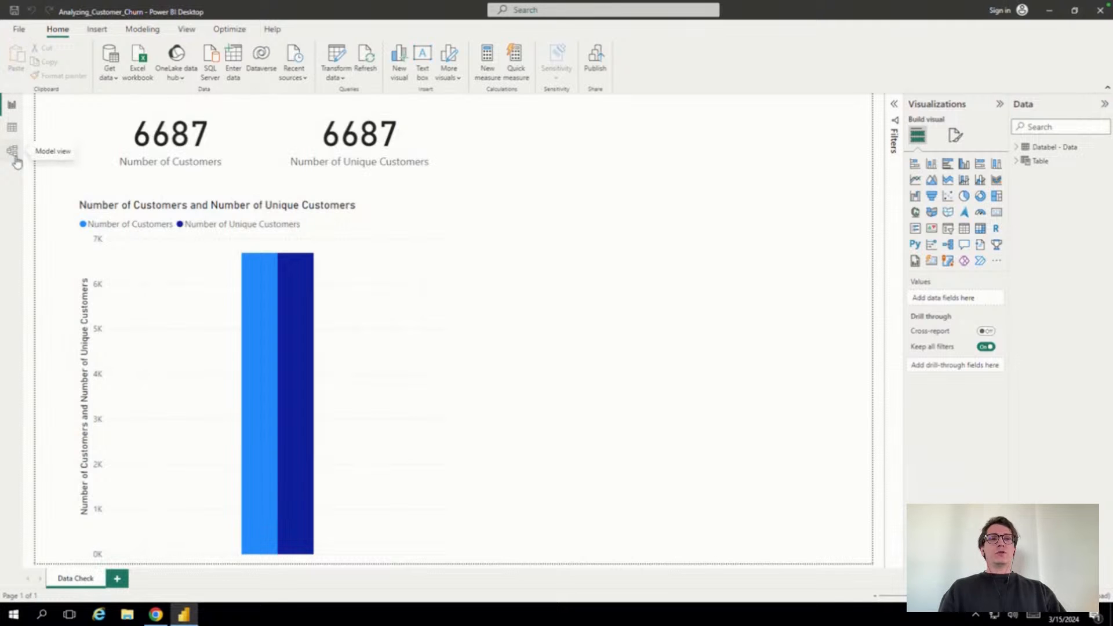
left_click(12, 128)
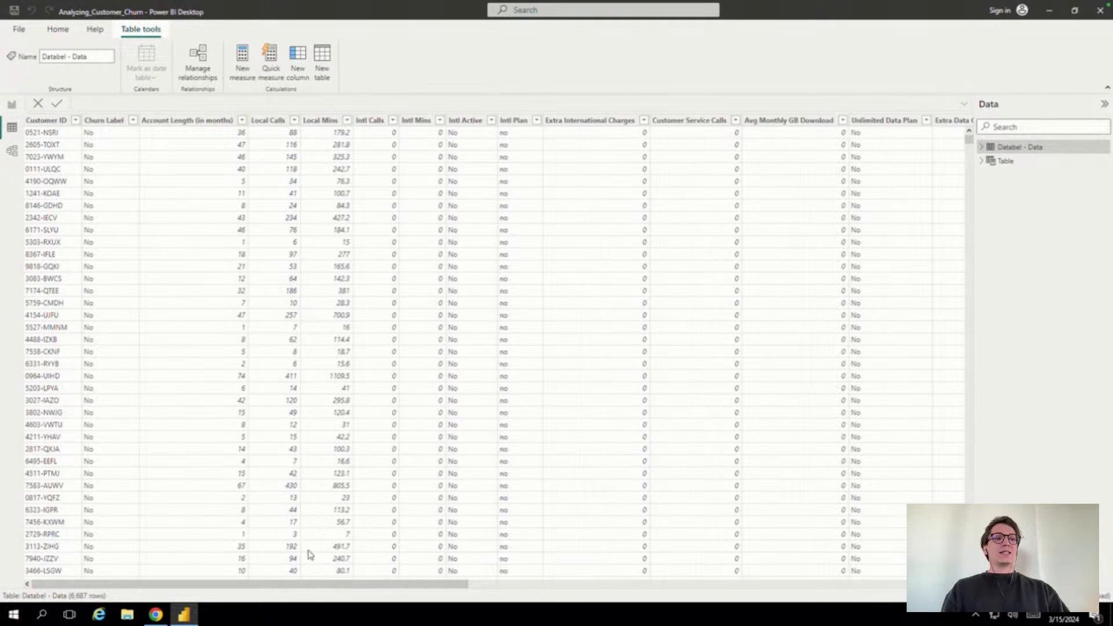
Check the available filter values of the Churn Label column and close the list without filtering
left_click_drag(317, 590, 232, 595)
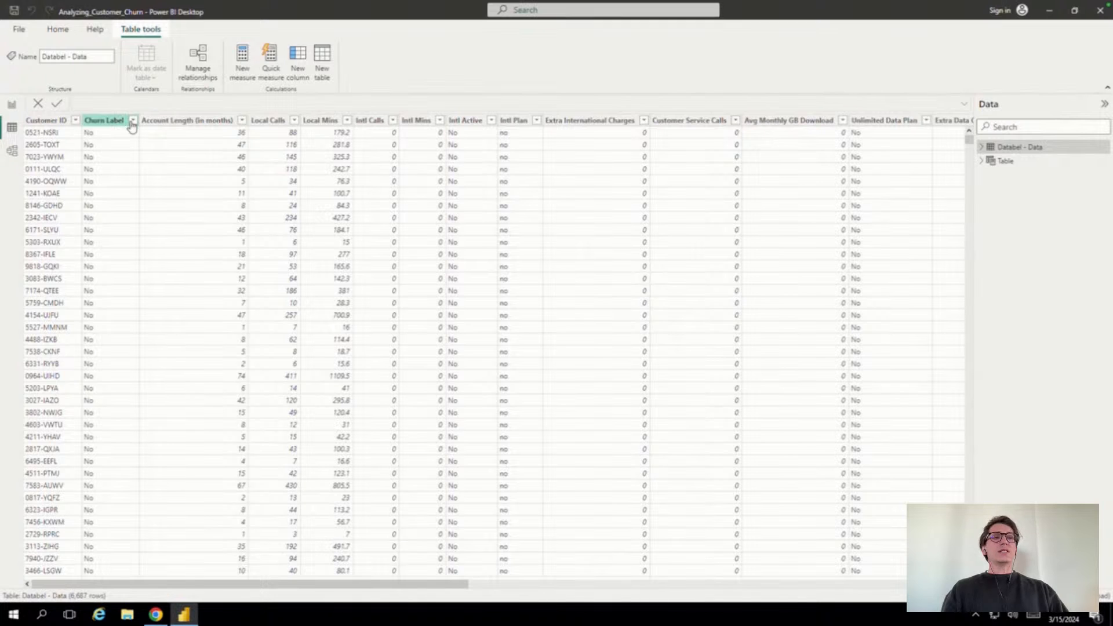
left_click(132, 122)
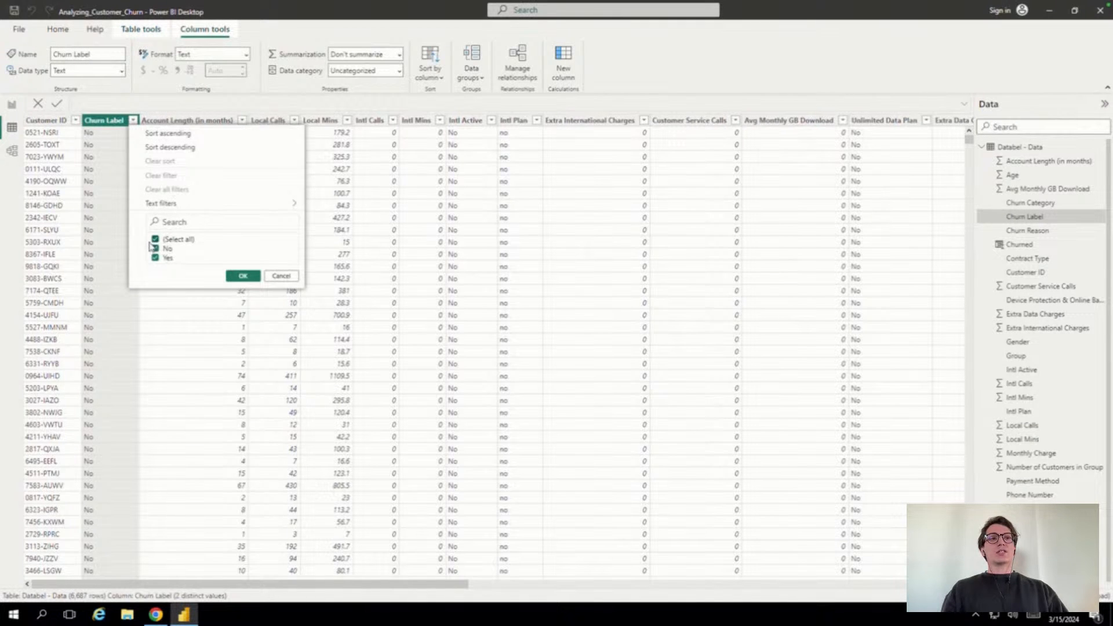
left_click(9, 200)
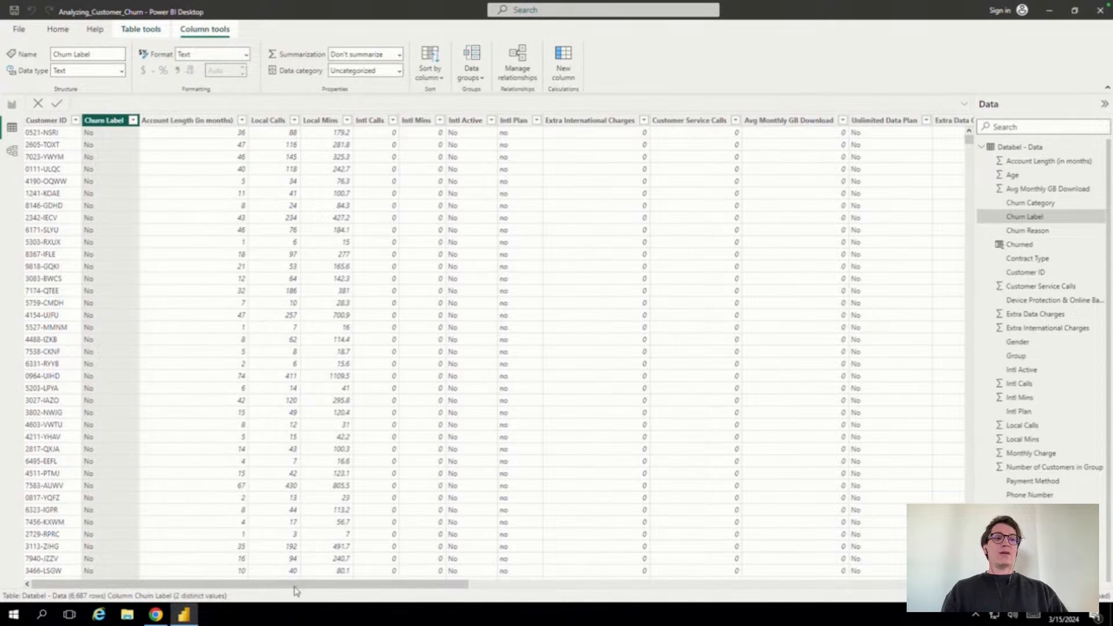
Examine the DAX formula of the calculated Churned column in the Databel - Data table
left_click_drag(297, 590, 811, 590)
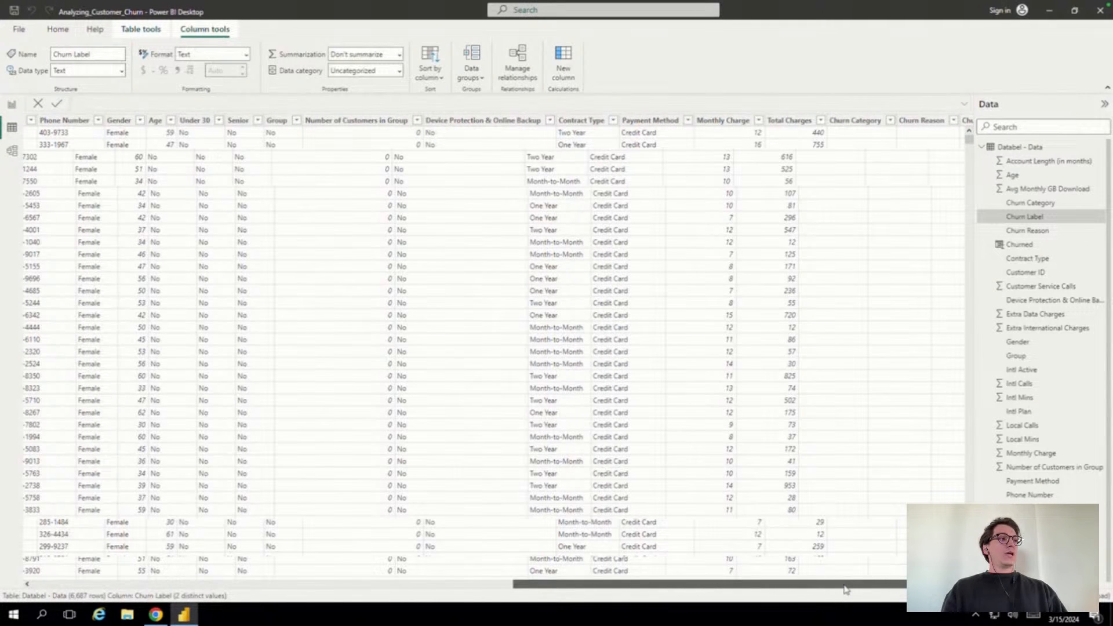
left_click_drag(848, 590, 858, 585)
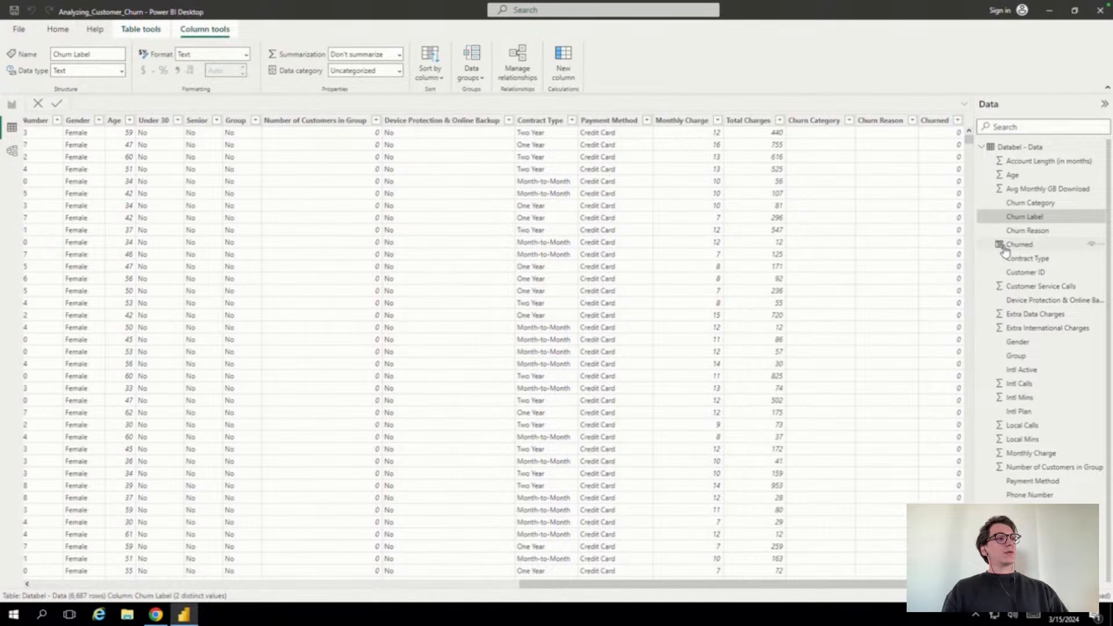
left_click(1024, 246)
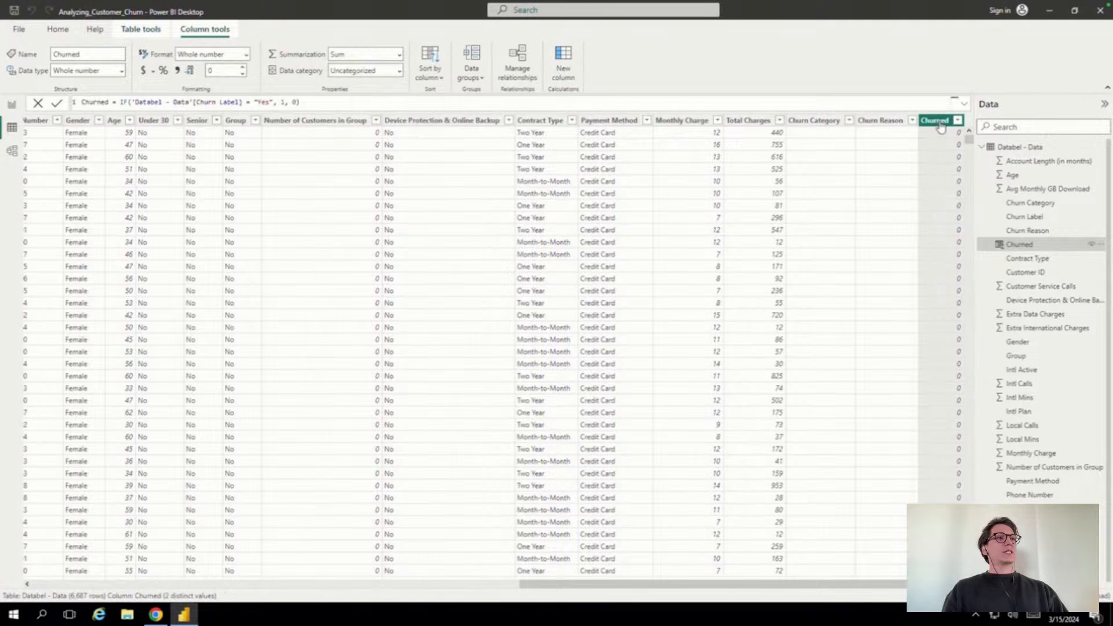
left_click(315, 104)
left_click_drag(301, 103, 79, 102)
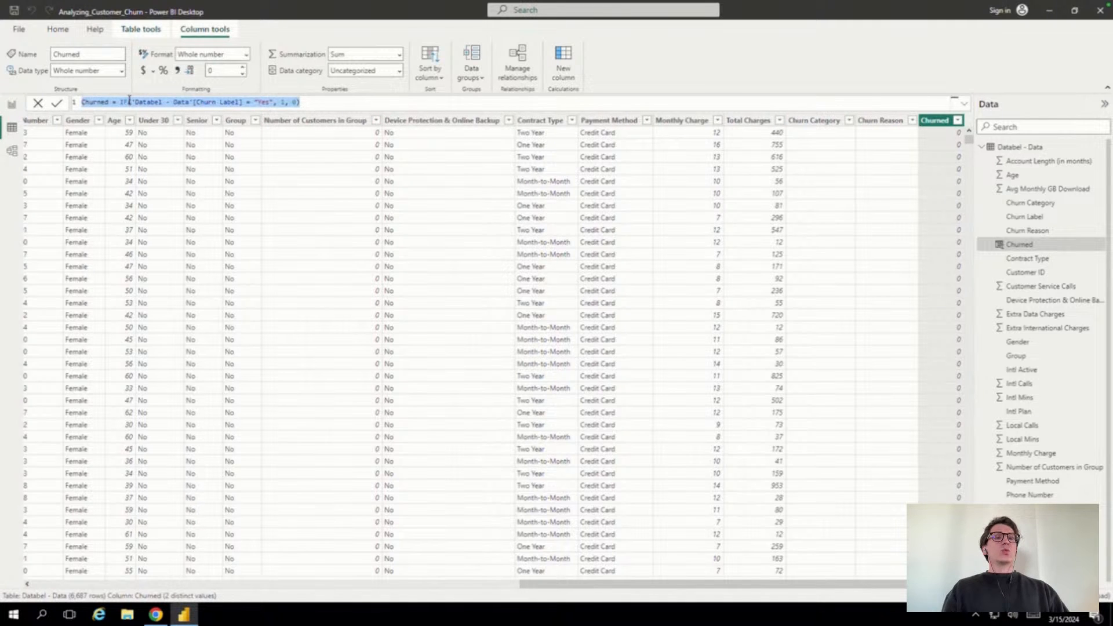
left_click(128, 102)
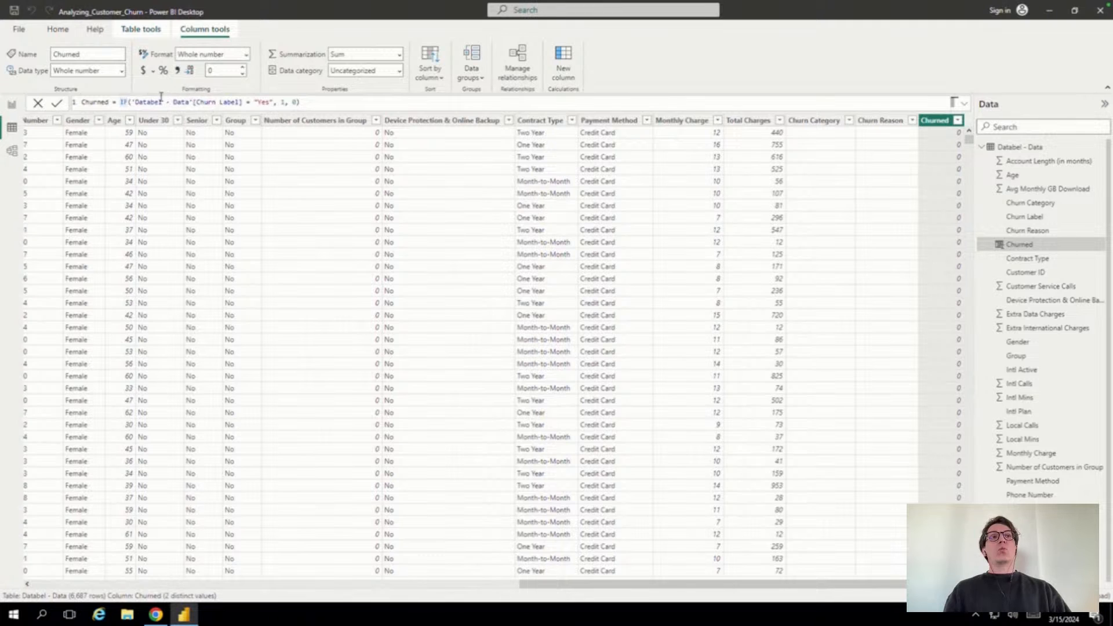
left_click_drag(128, 103, 302, 106)
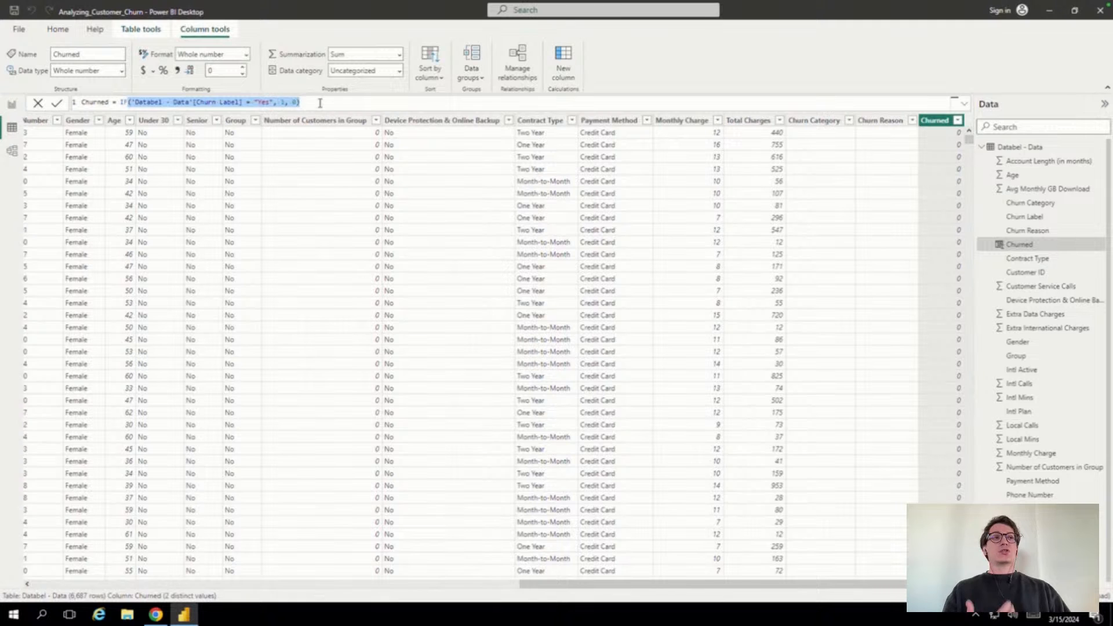
Return to the report page, expand the measures table and inspect the two customer count cards
left_click(12, 104)
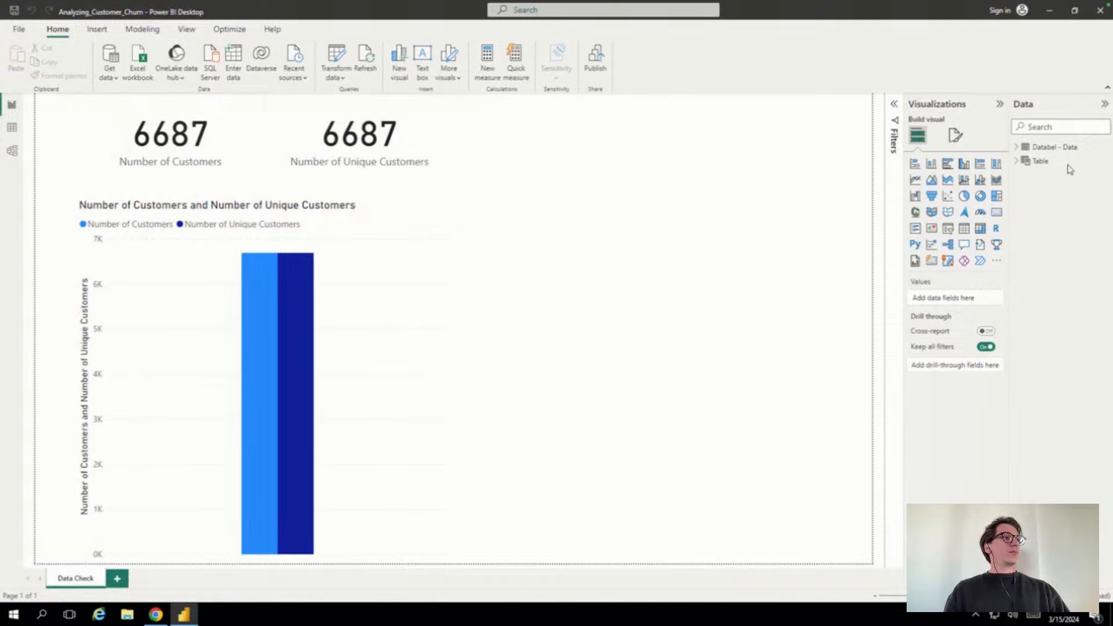
left_click(1022, 164)
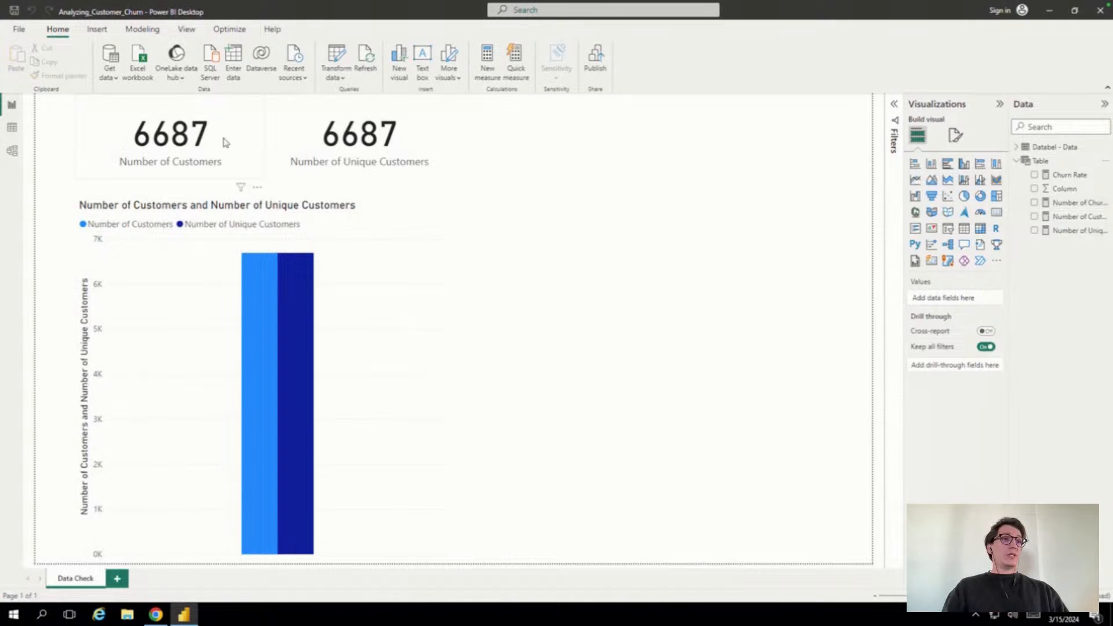
left_click(185, 113)
left_click(374, 120)
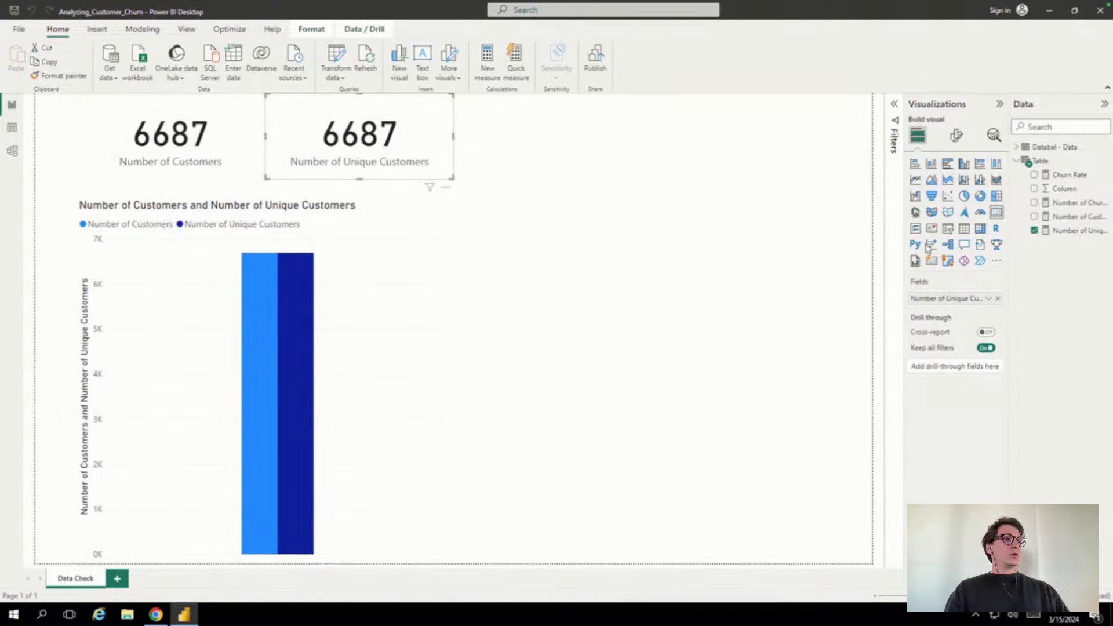
Review the DAX formulas of the Number of Customers, Number of Unique Customers, Number of Churned Customers and Churn Rate measures
left_click(1066, 204)
left_click(1065, 218)
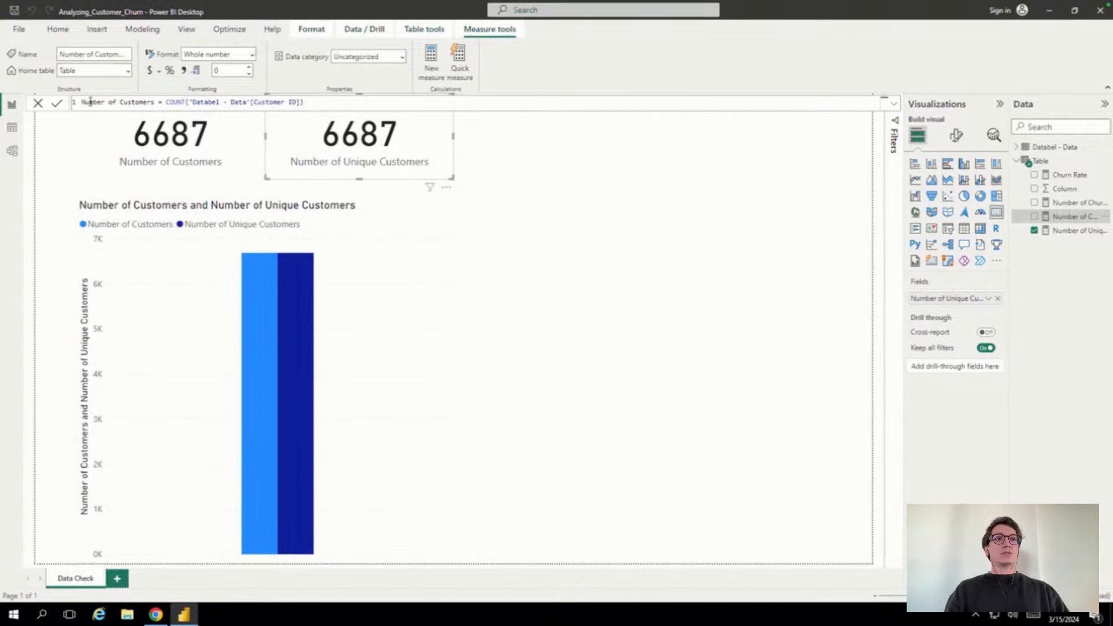
double_click(175, 103)
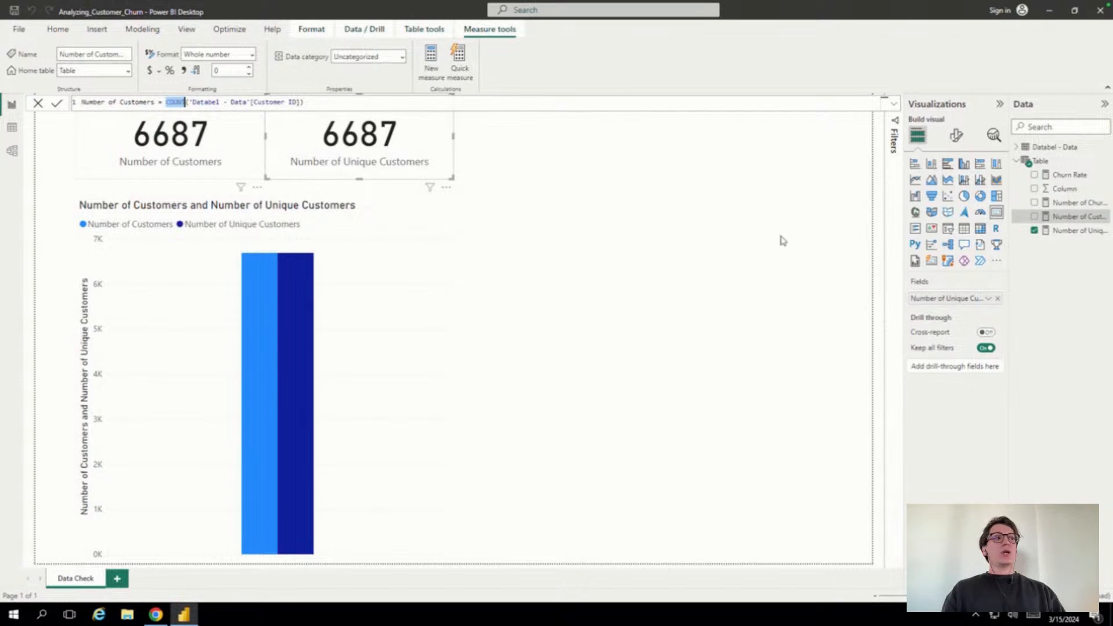
left_click(1068, 232)
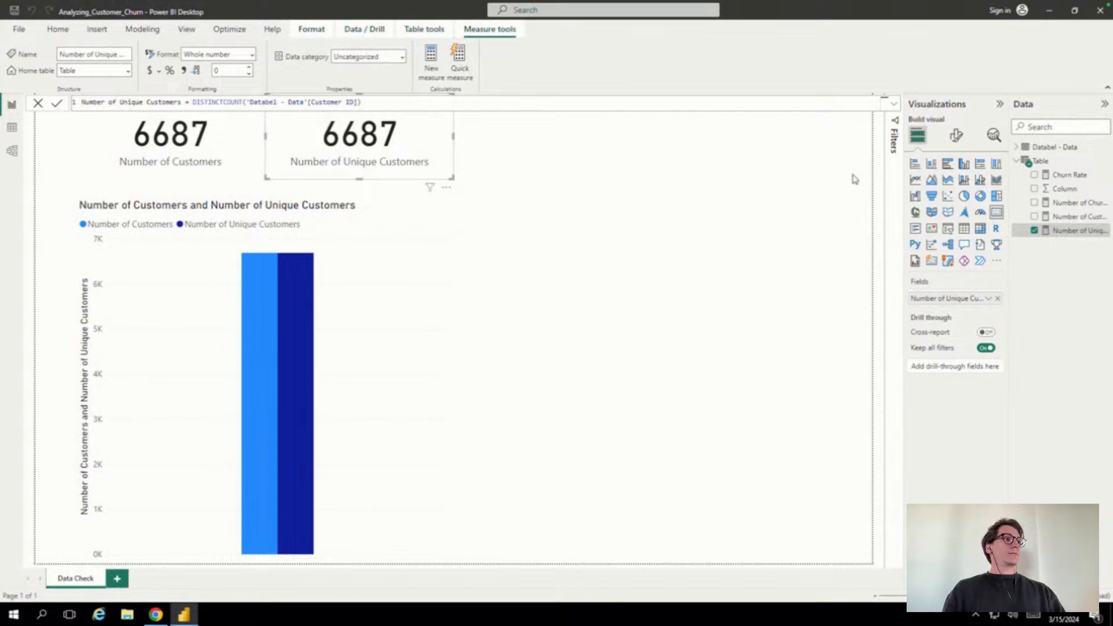
left_click(1063, 204)
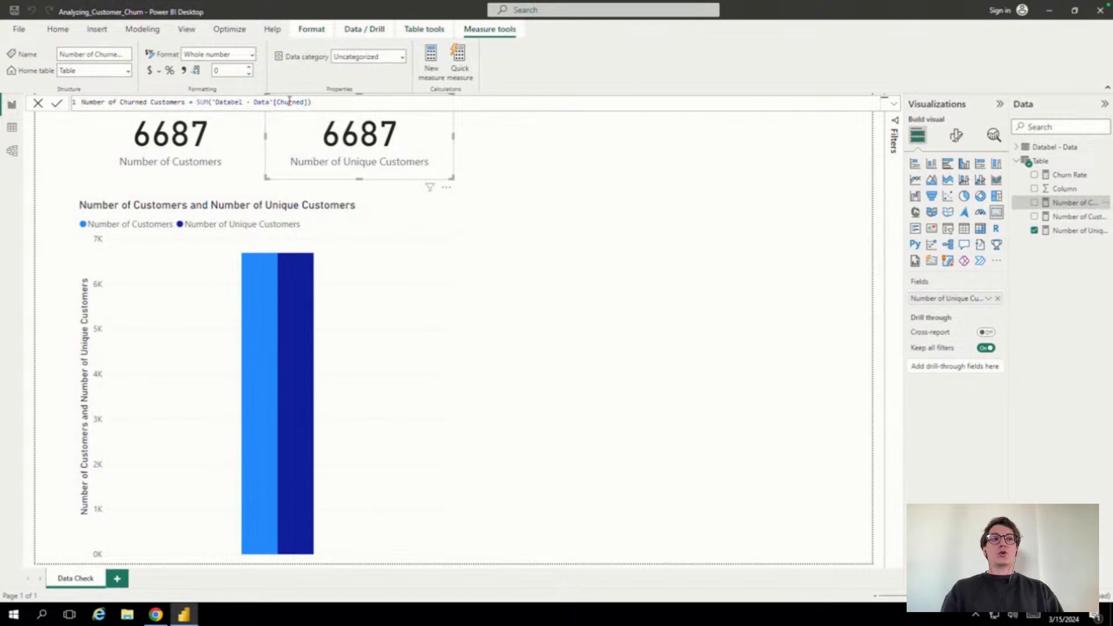
left_click(1071, 175)
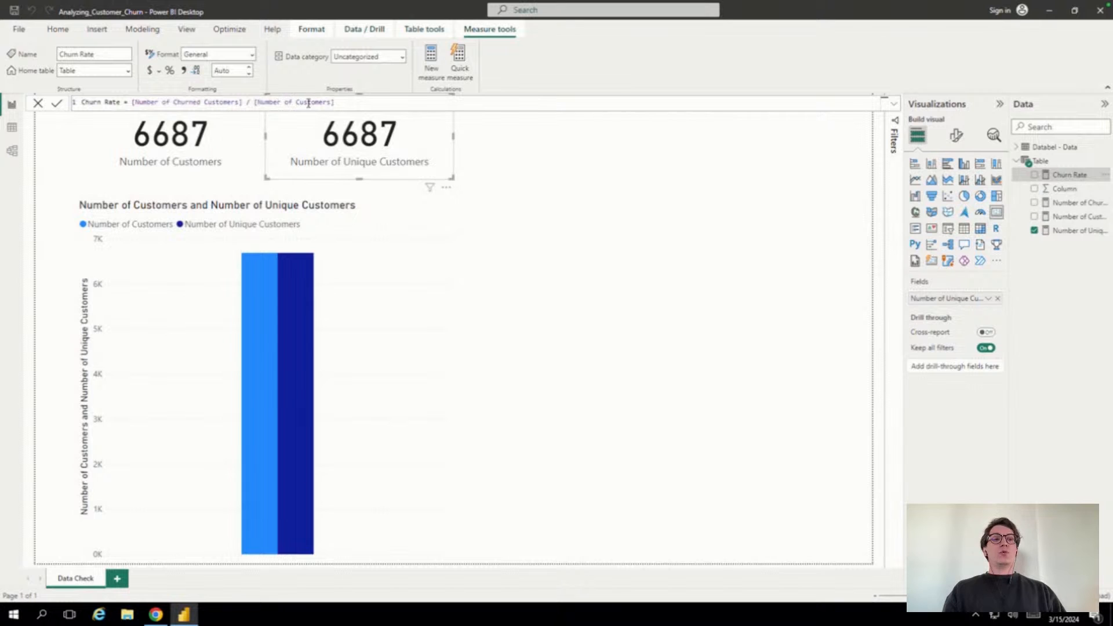
Add a new report page and name it Dashboard
left_click(117, 579)
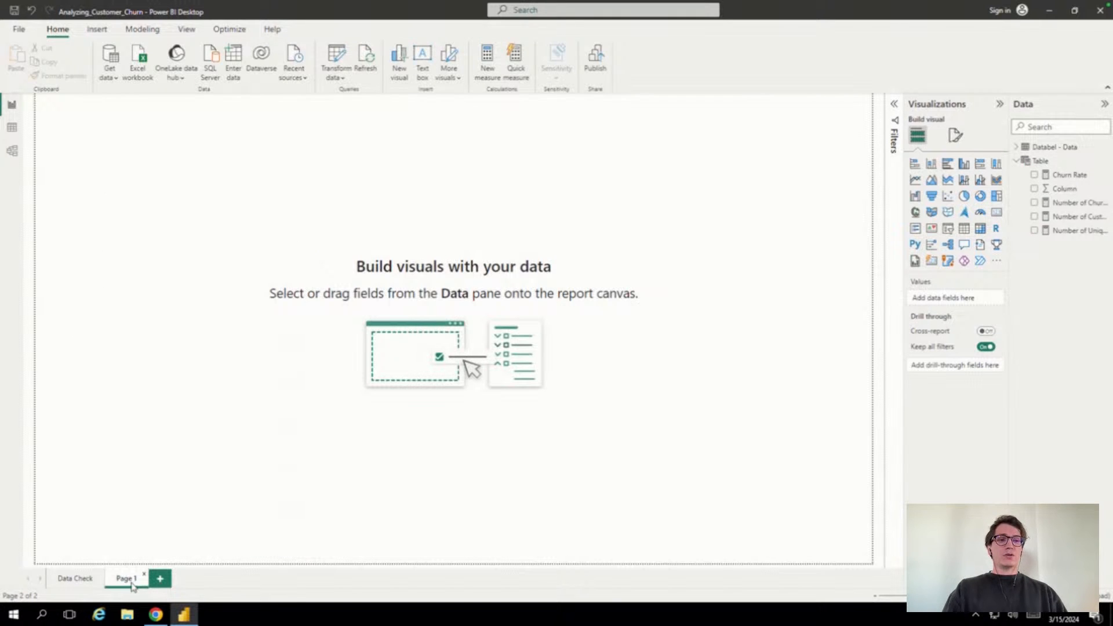
double_click(133, 579)
type("Dashboard")
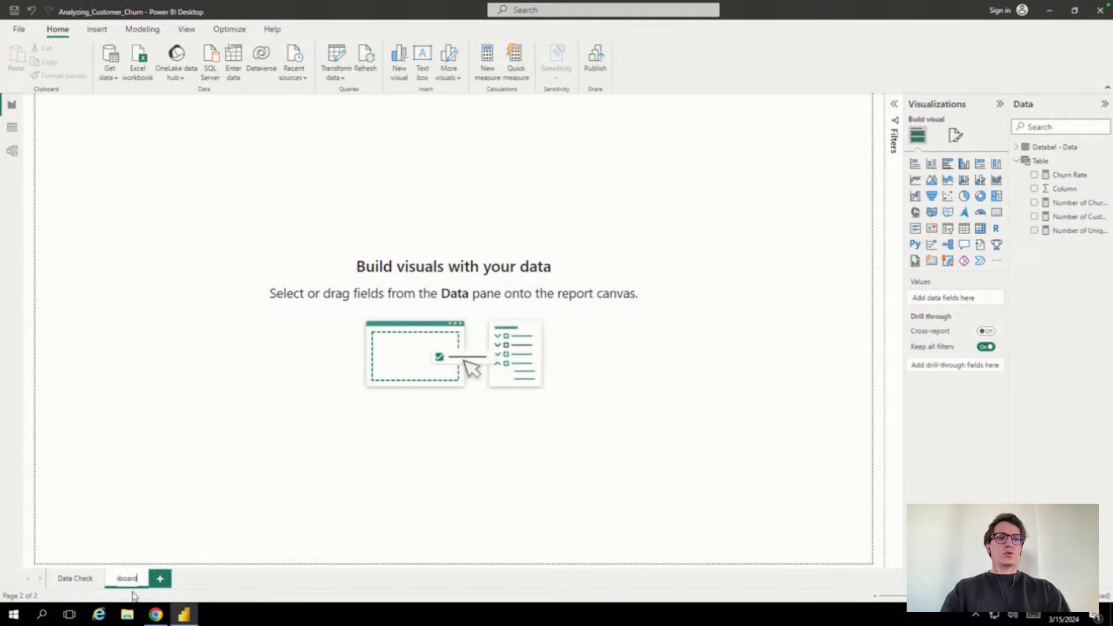
key("Return")
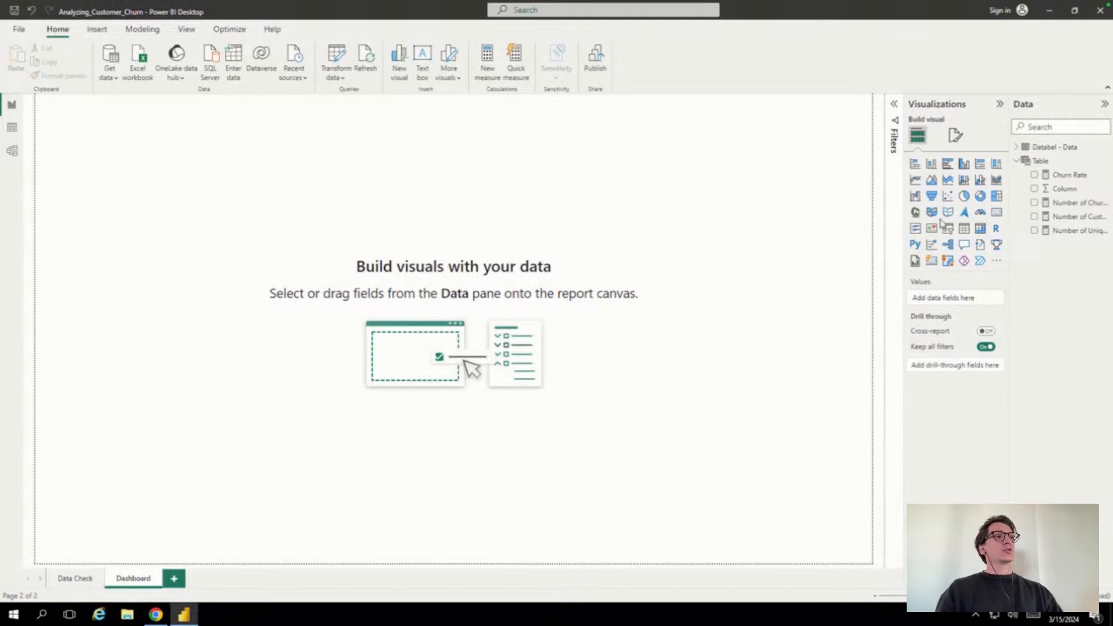
Add an empty card visual to the Dashboard page, flatten it and place it slightly below the page's upper edge
left_click(997, 212)
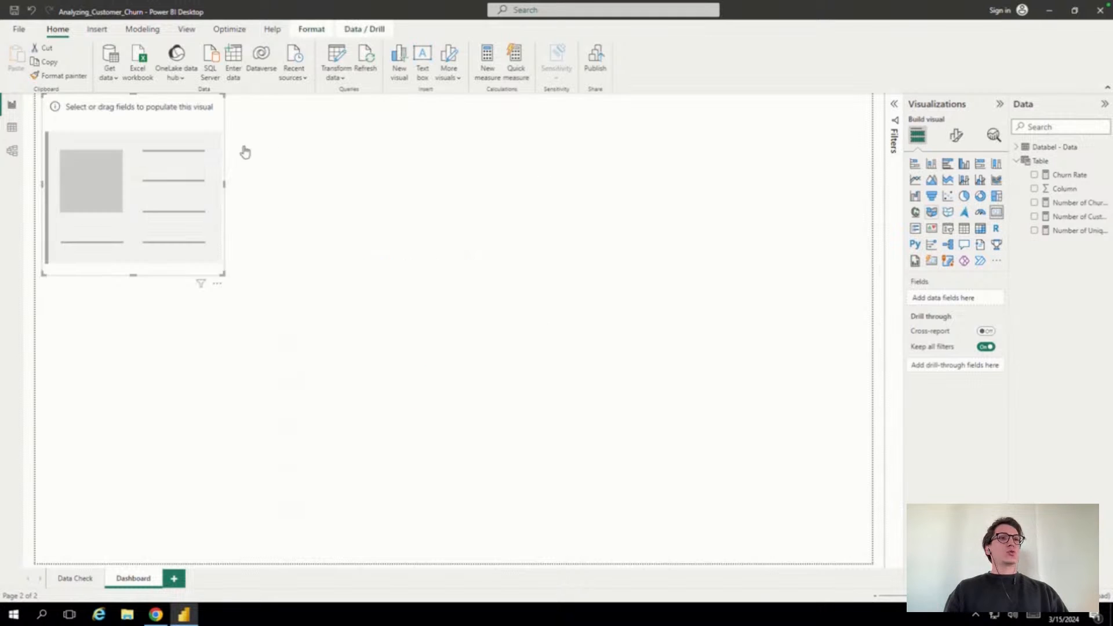
left_click_drag(222, 274, 254, 175)
left_click_drag(208, 103, 209, 120)
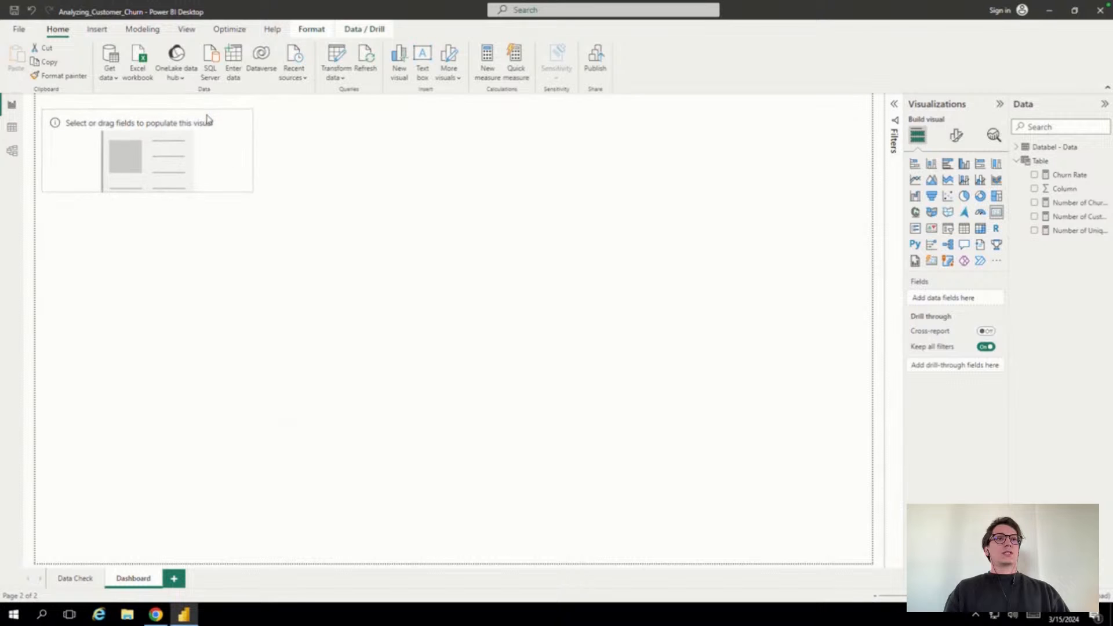
left_click_drag(253, 154, 227, 159)
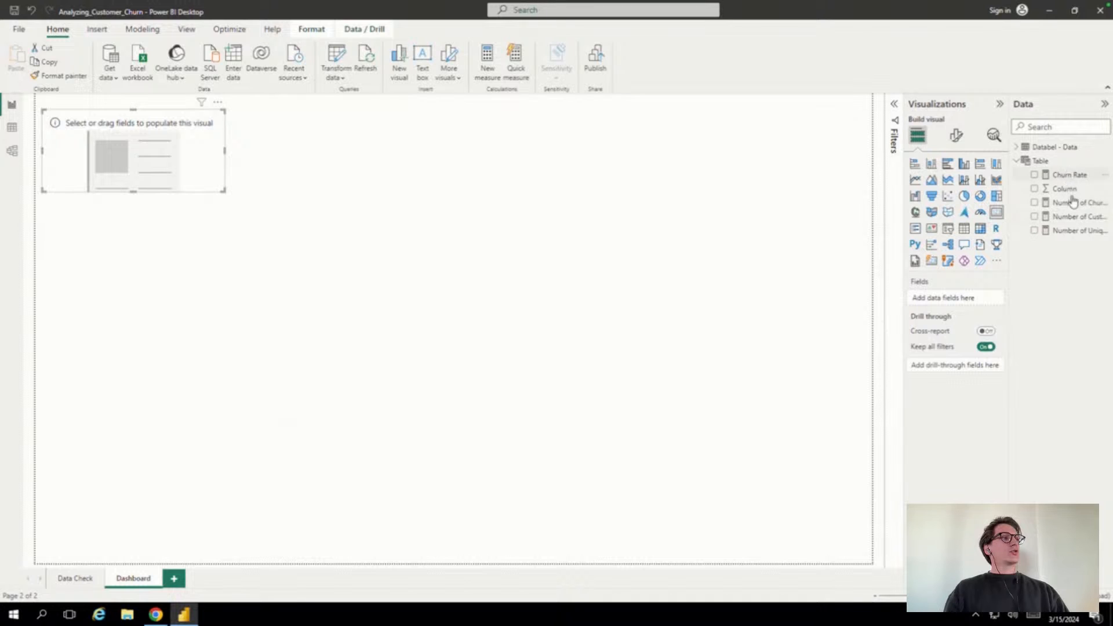
Fill the empty card with the Number of Customers measure and make the card slightly smaller
left_click_drag(1073, 224, 149, 159)
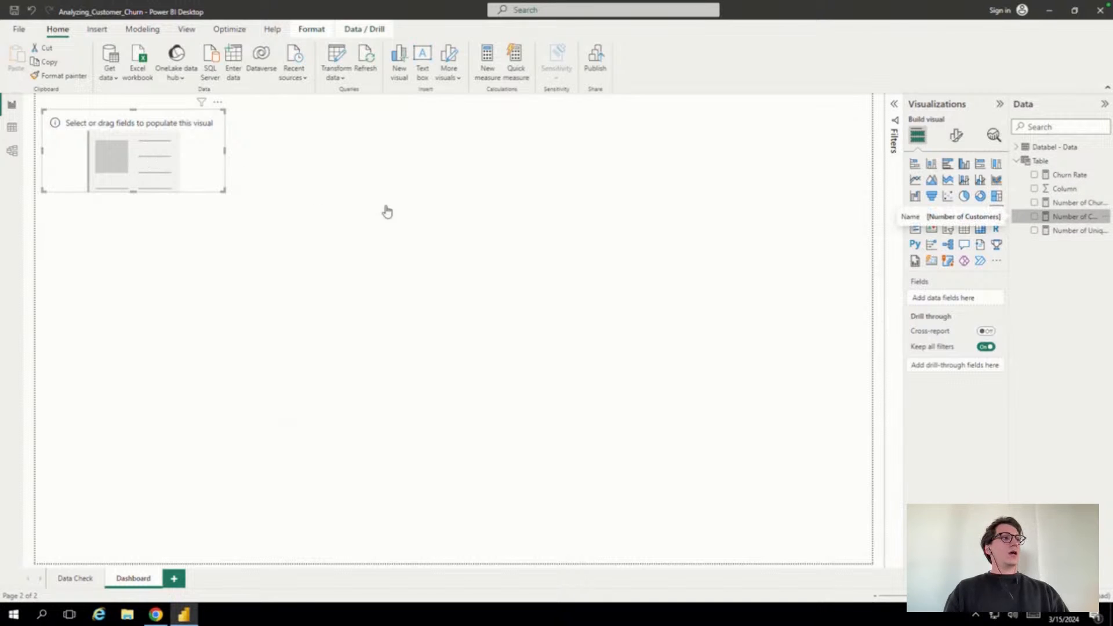
right_click(207, 180)
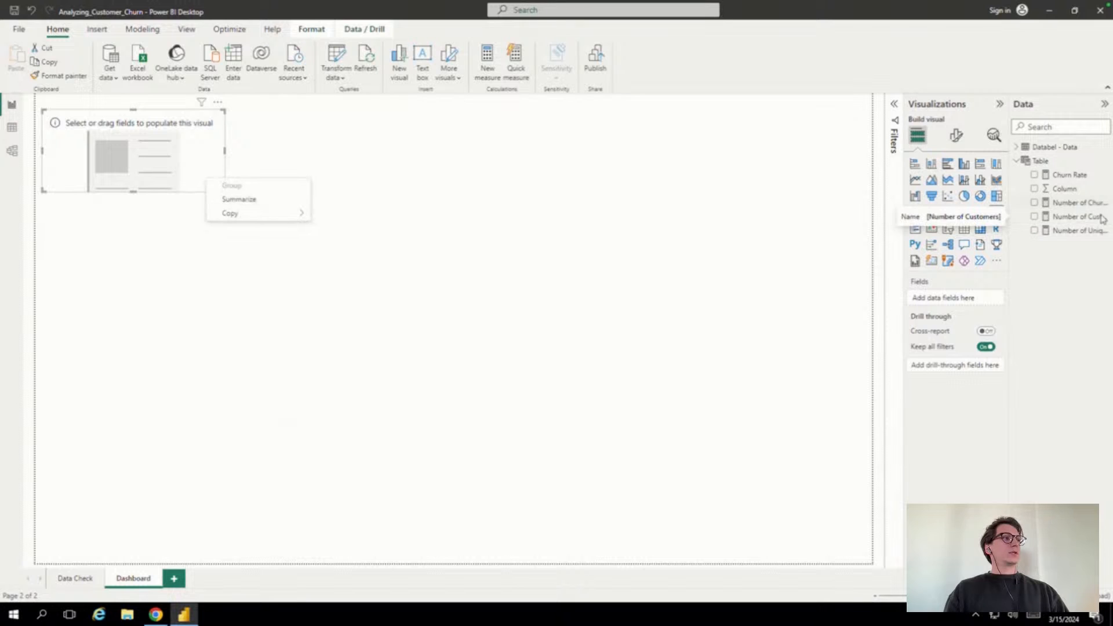
left_click_drag(1072, 219, 129, 162)
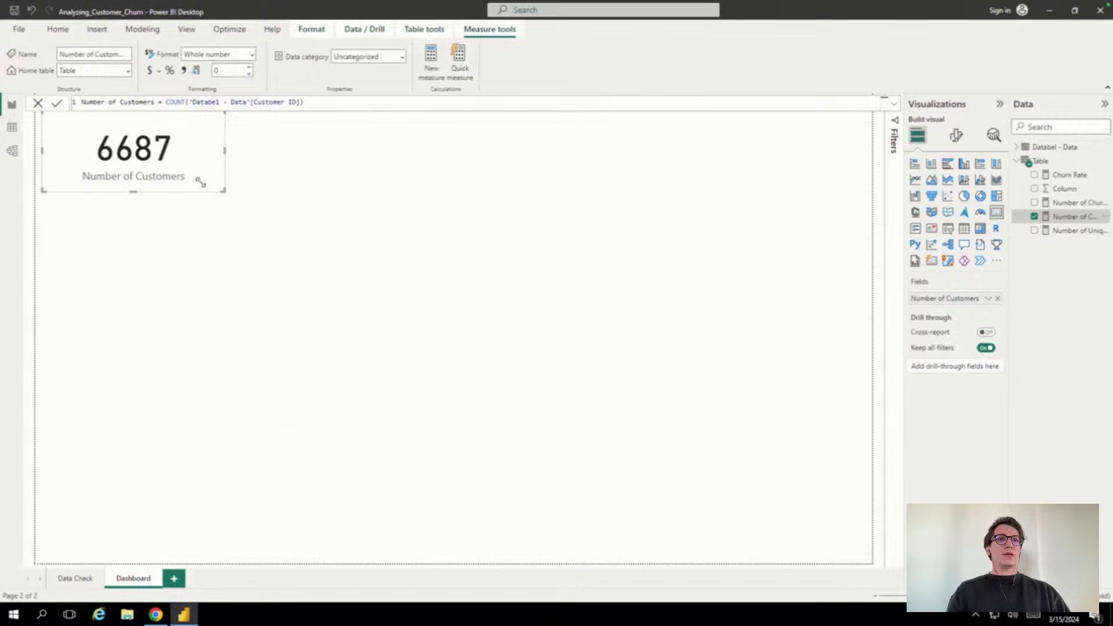
left_click_drag(201, 183, 189, 181)
Add a card visual showing the Number of Churned Customers measure beside the Number of Customers card and adjust its size and position
left_click(833, 194)
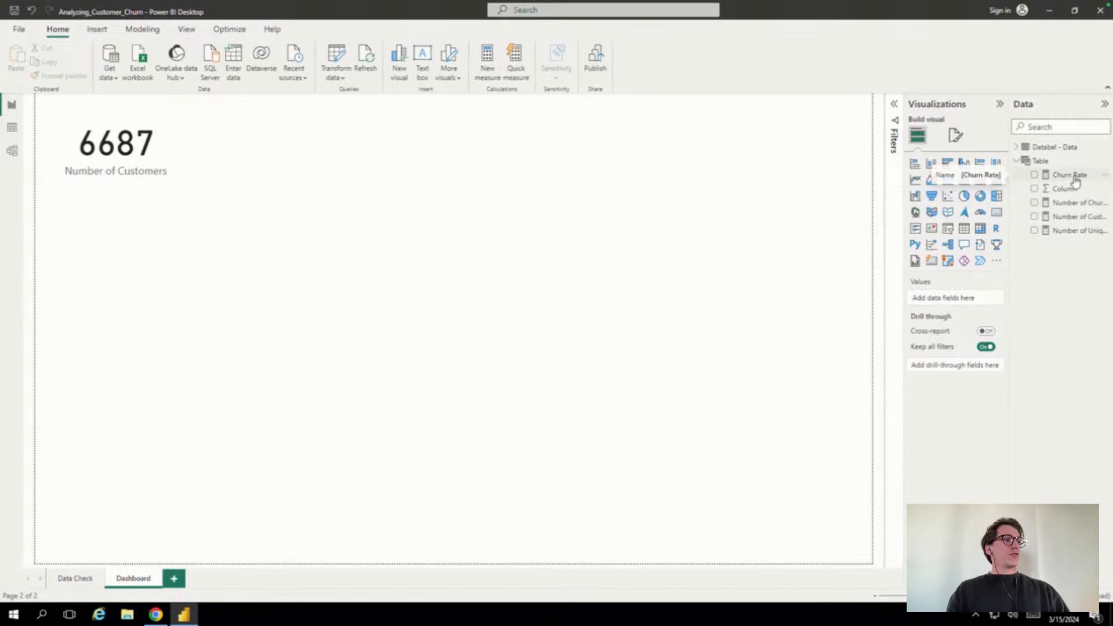
left_click_drag(1077, 203, 318, 162)
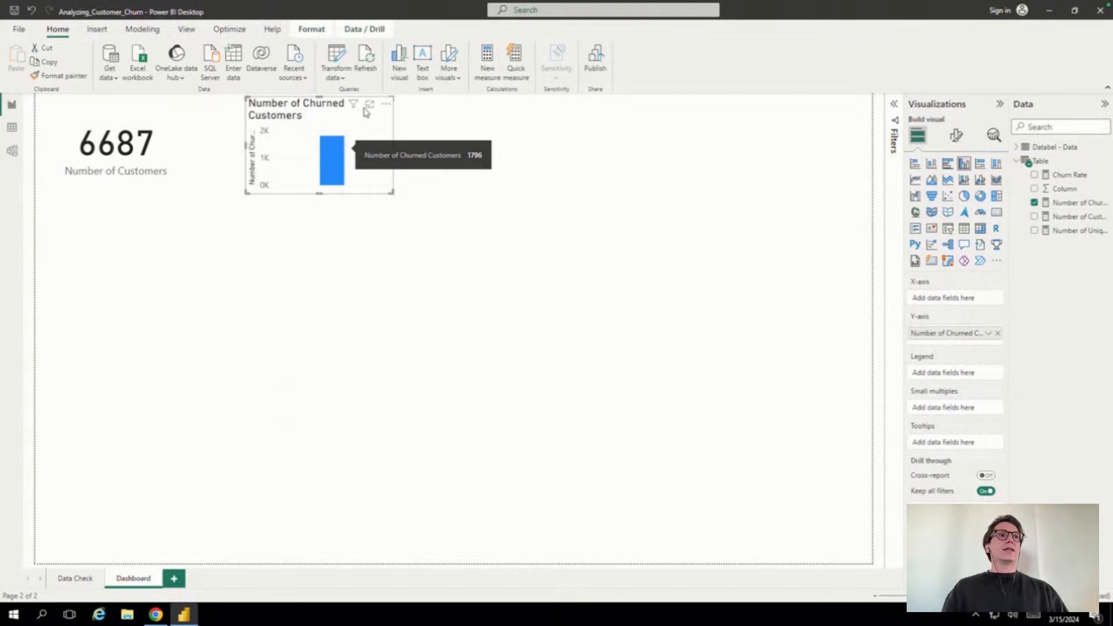
left_click_drag(354, 118, 296, 155)
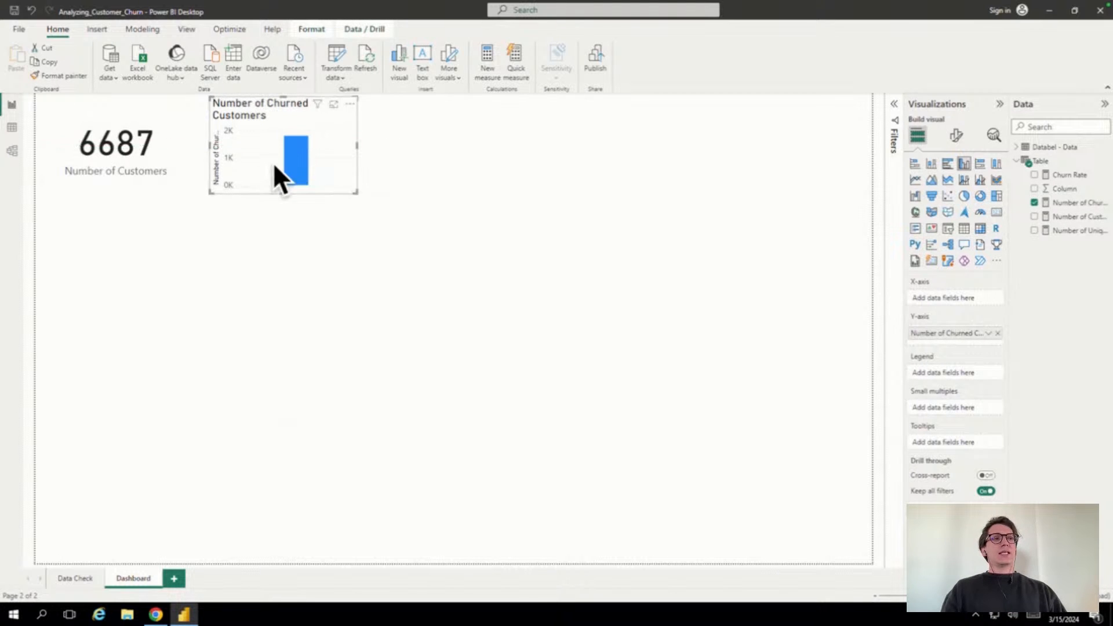
left_click(997, 213)
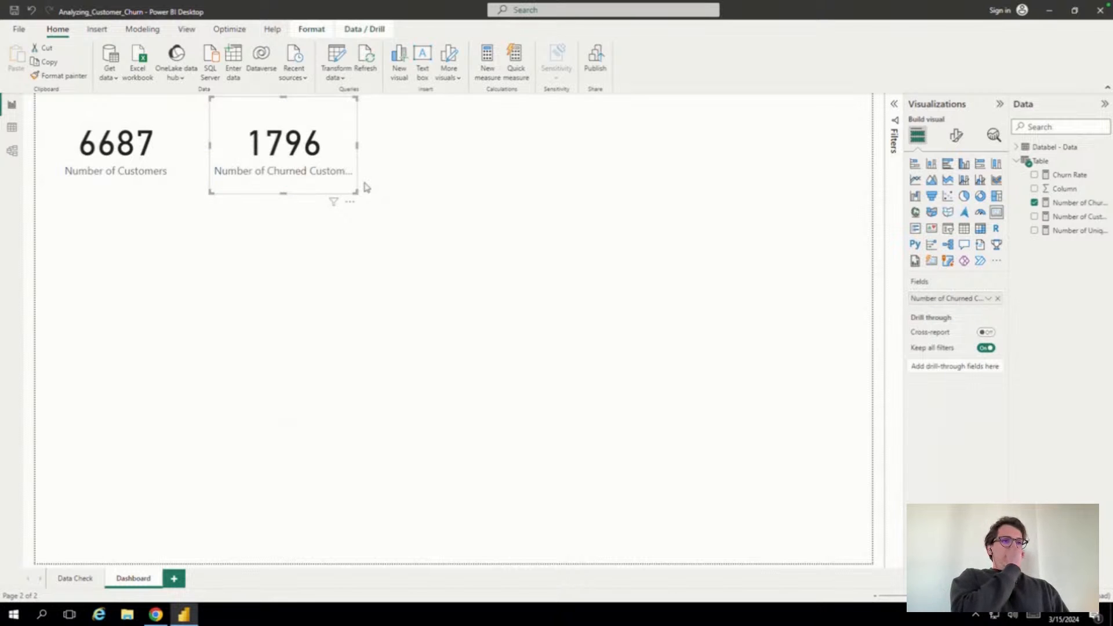
left_click_drag(355, 192, 362, 183)
left_click_drag(316, 116, 310, 126)
Rename the Number of Customers field to Total Customers for its card only
left_click(149, 118)
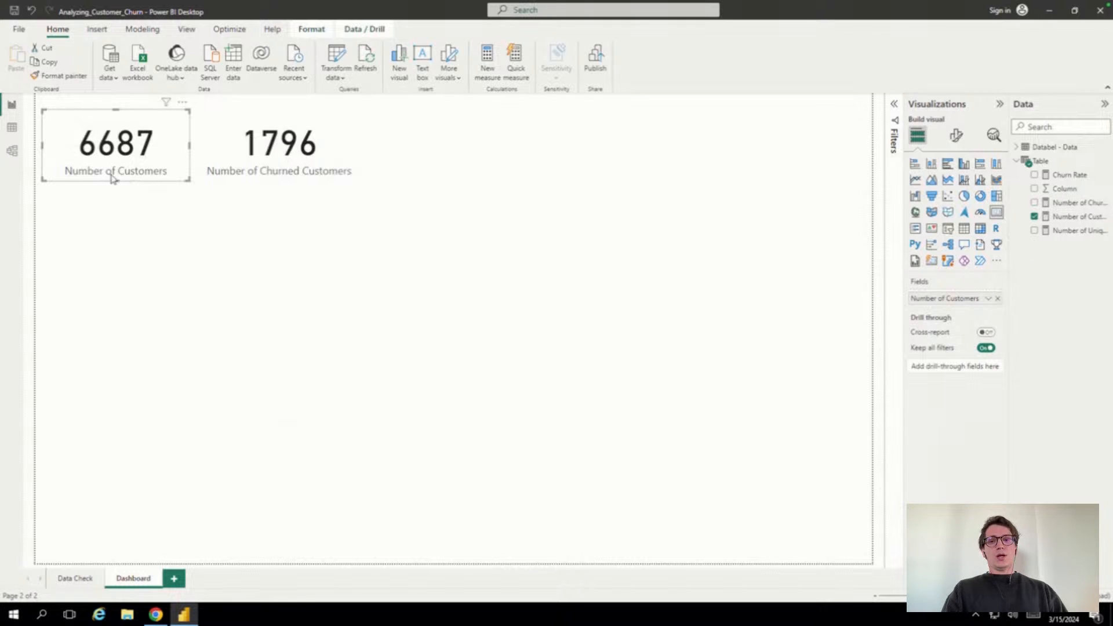
left_click(990, 301)
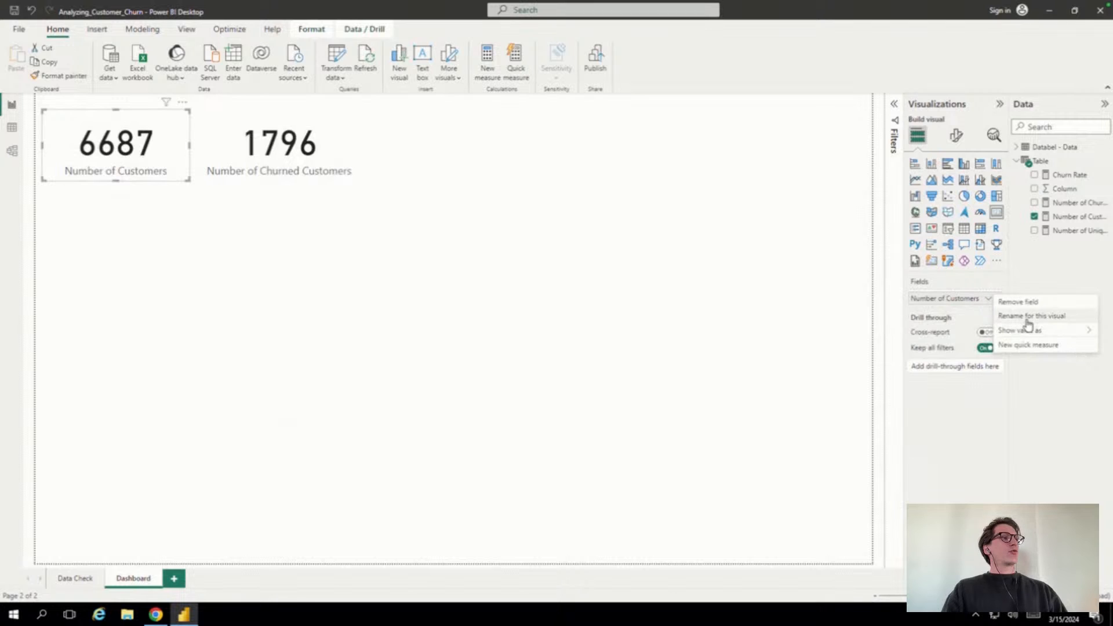
left_click(1028, 317)
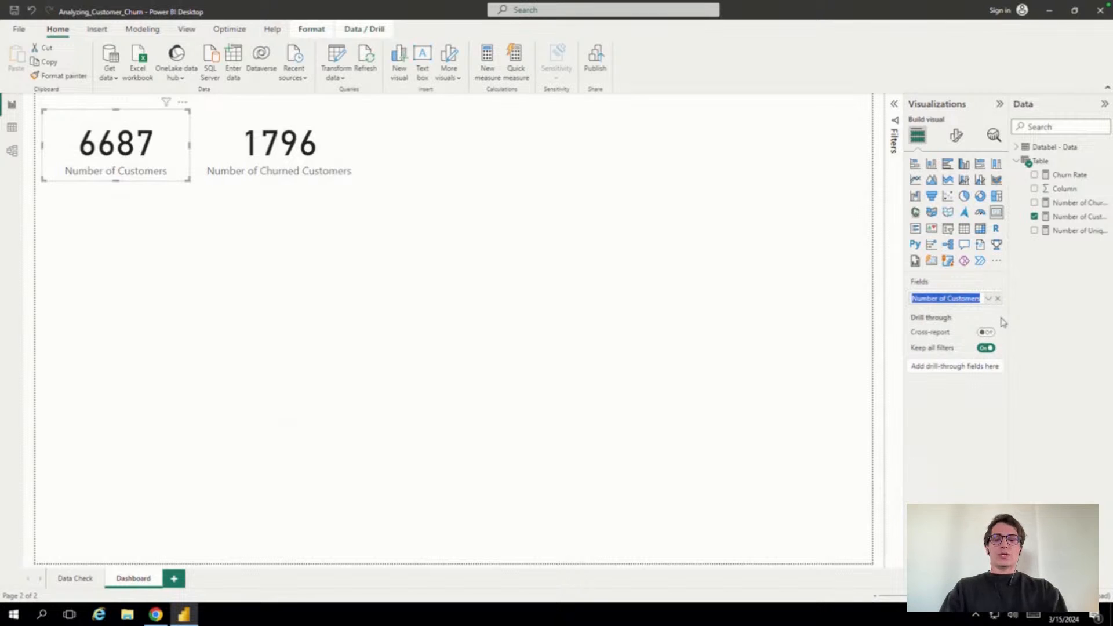
type("TOtal C")
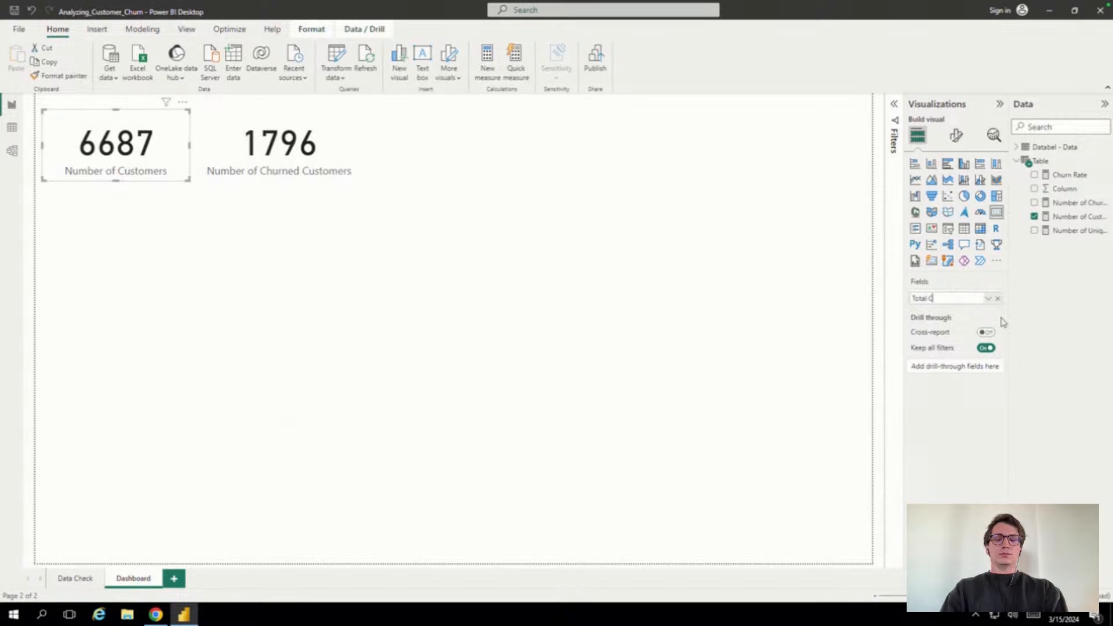
type("ustomers")
key("Return")
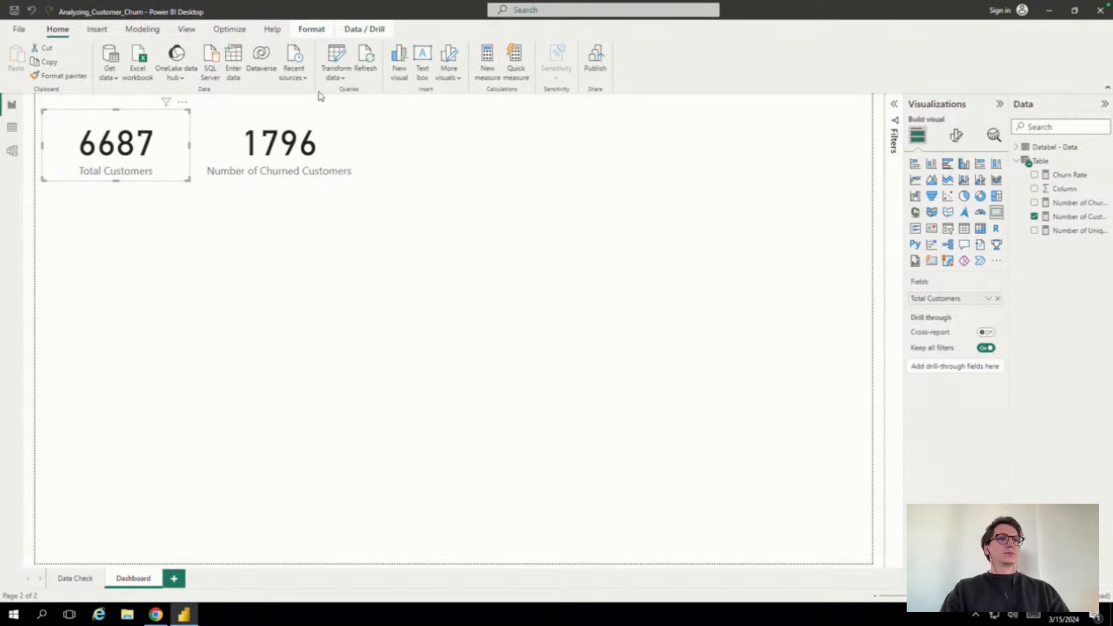
Rename the Number of Churned Customers field to Total Churned Customers for its card only
left_click(292, 145)
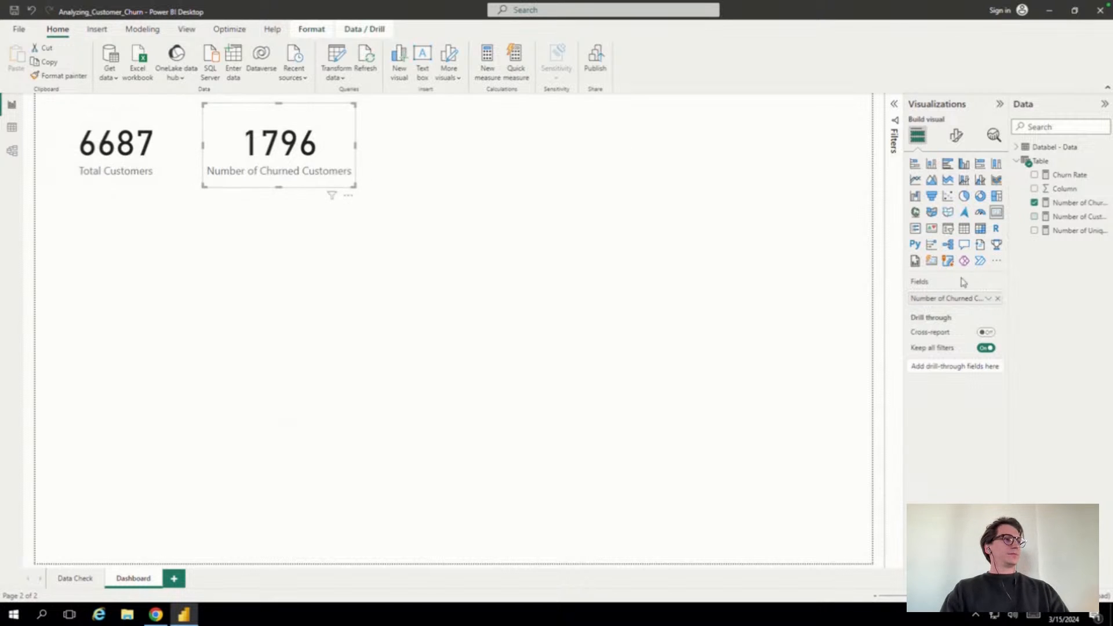
left_click(989, 299)
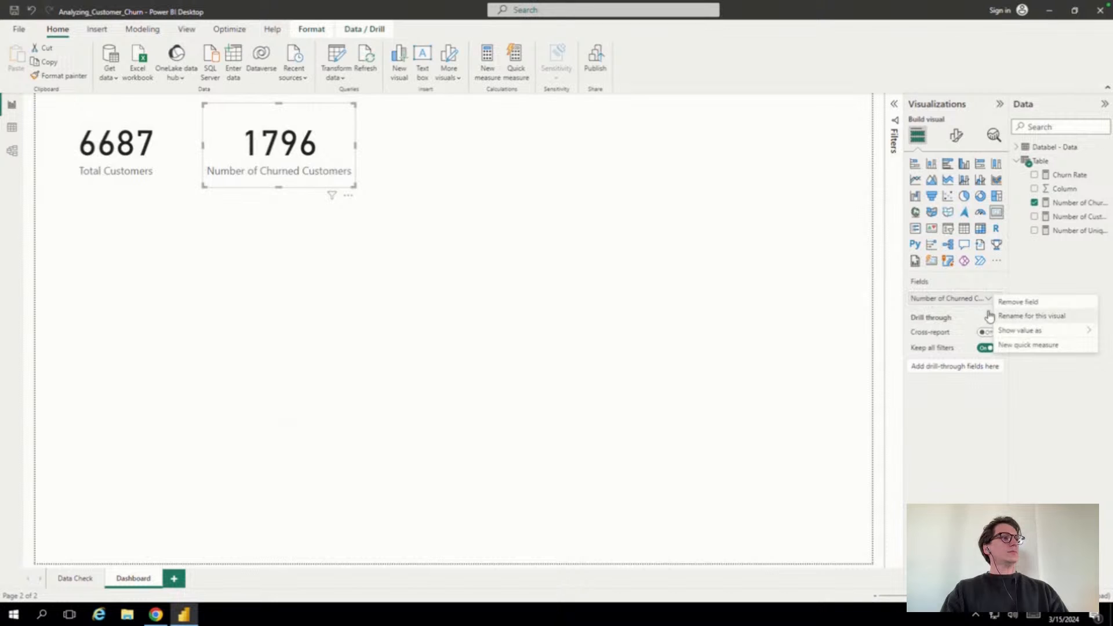
left_click(1012, 316)
type("Tota")
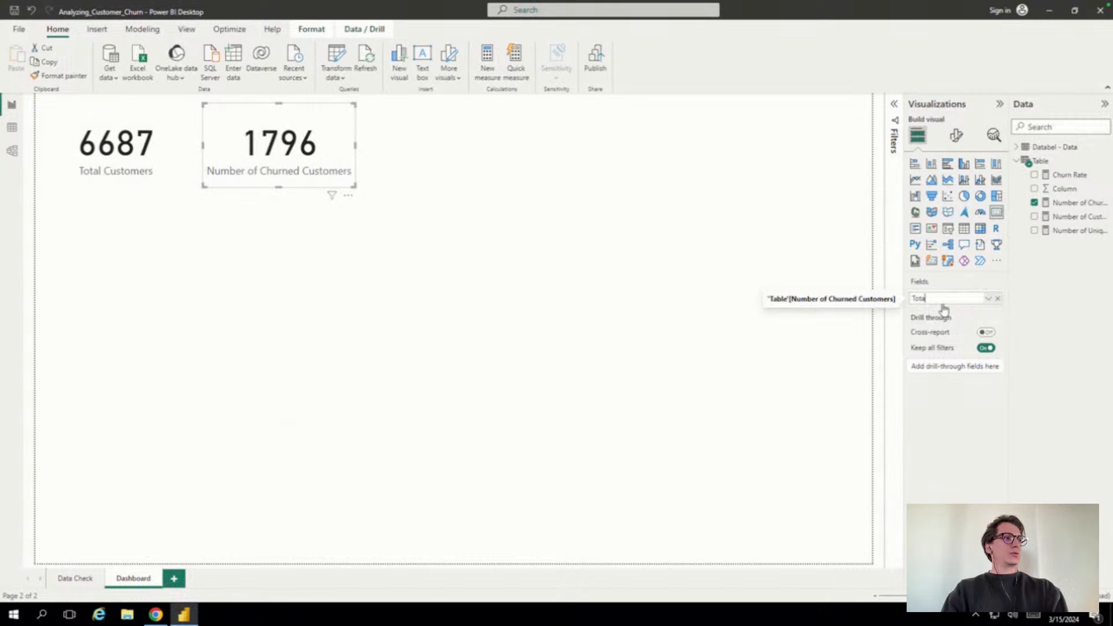
type("l Churned")
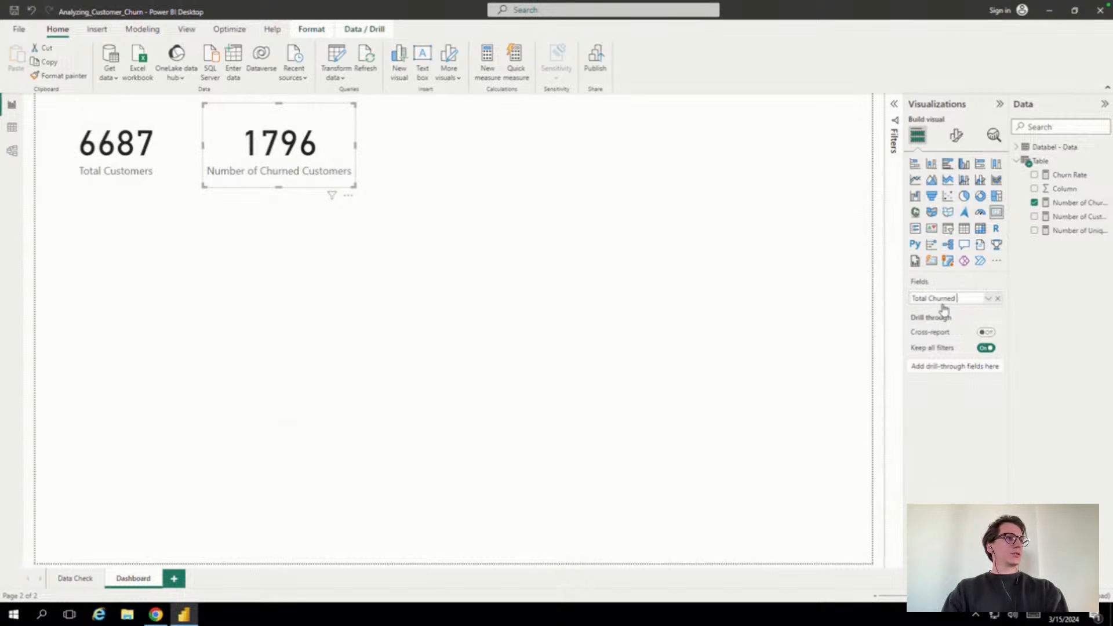
type(" Customers")
key("Return")
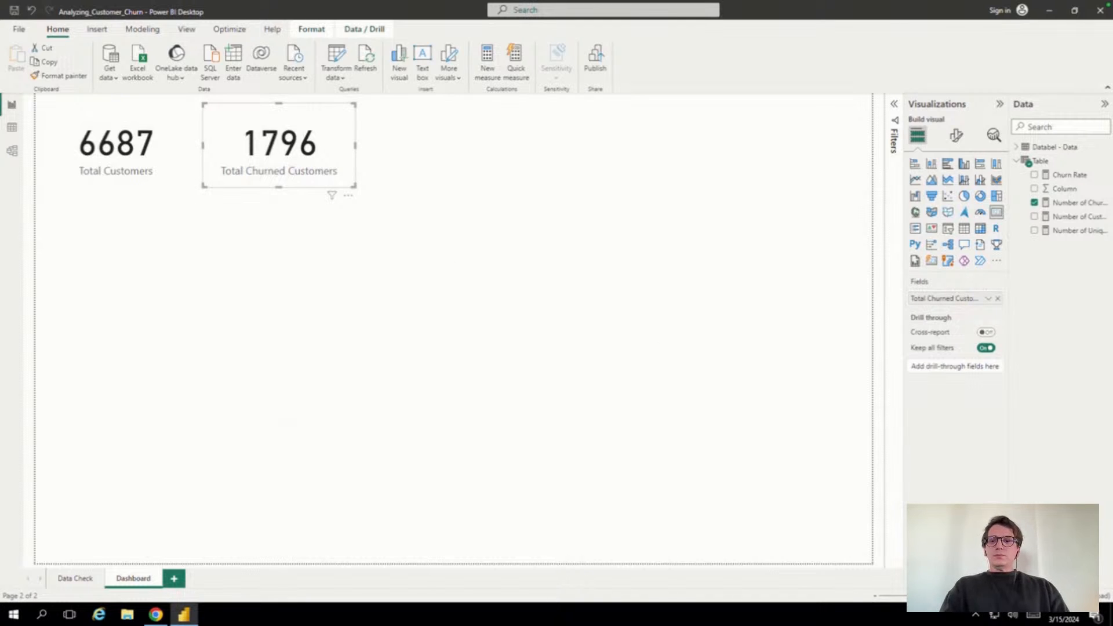
Try the title Total Churned on the churned customers card, and switch the card's title off again
left_click(954, 137)
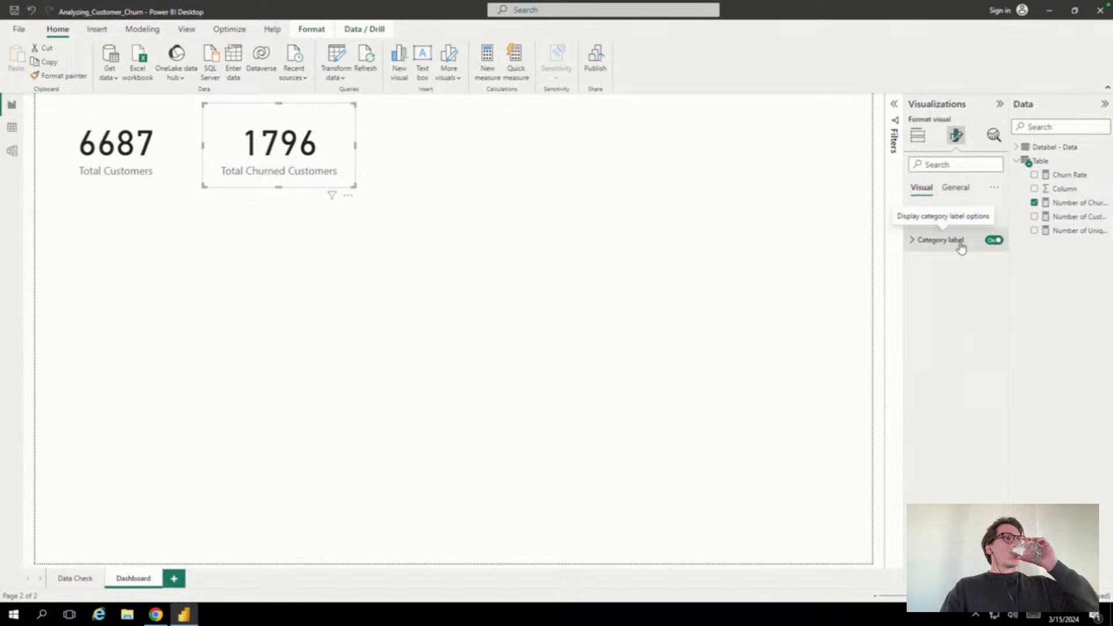
left_click(956, 188)
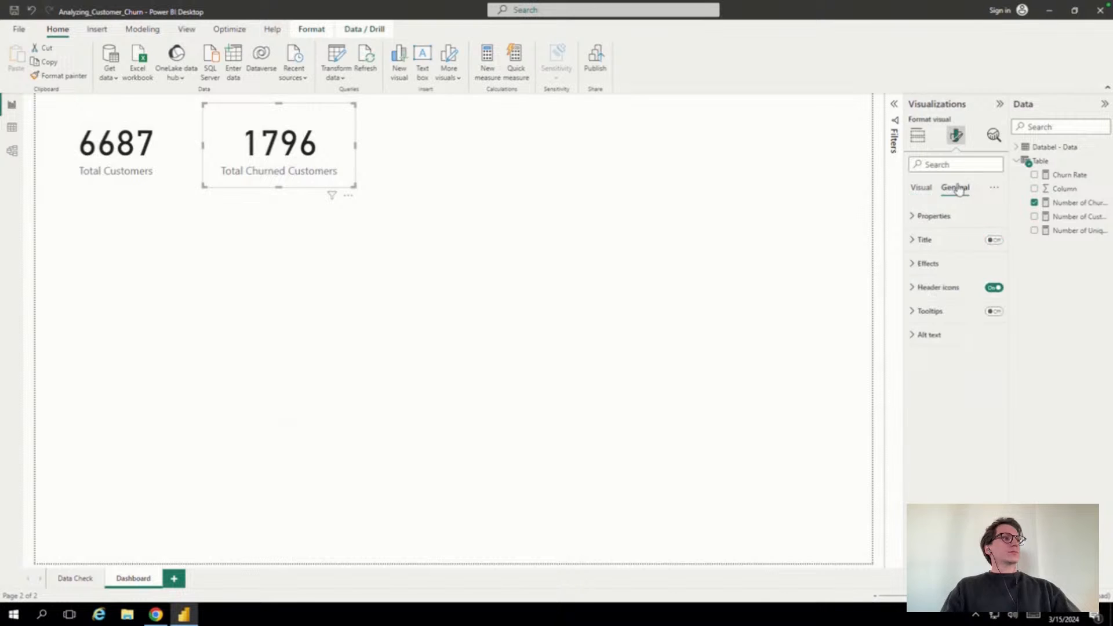
left_click(994, 241)
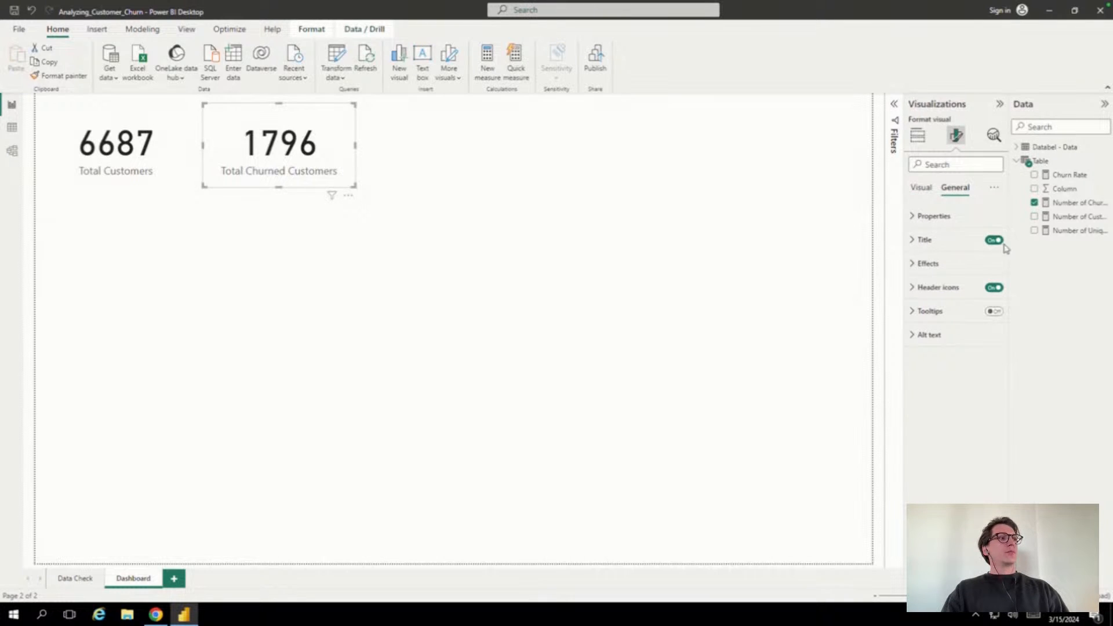
left_click(924, 244)
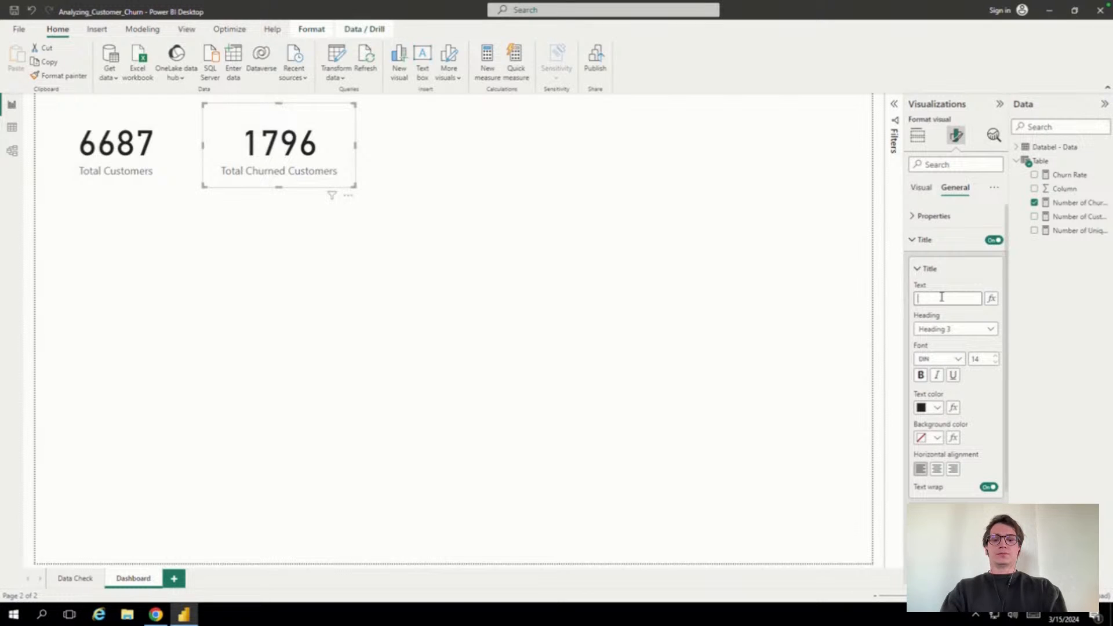
left_click(941, 297)
type("Total Ch")
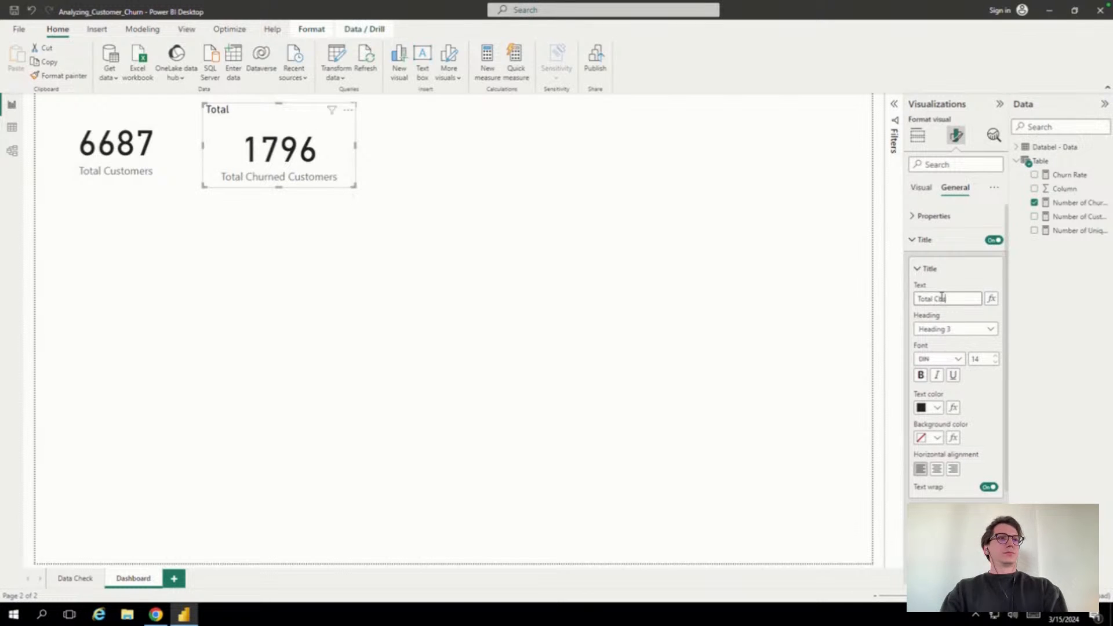
type("sr")
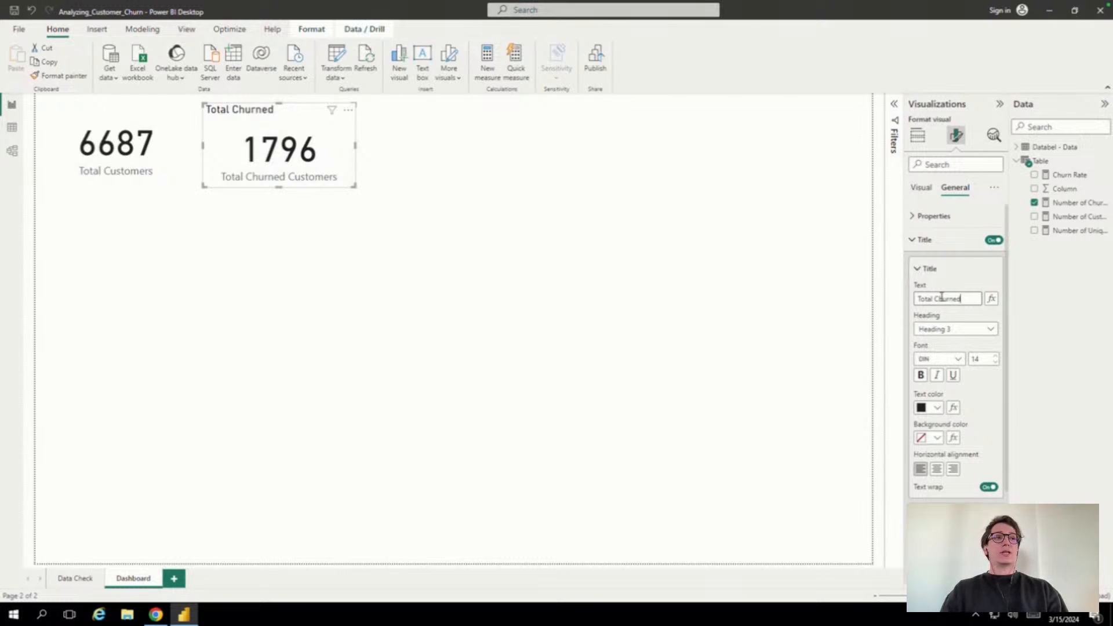
left_click(994, 240)
left_click(914, 244)
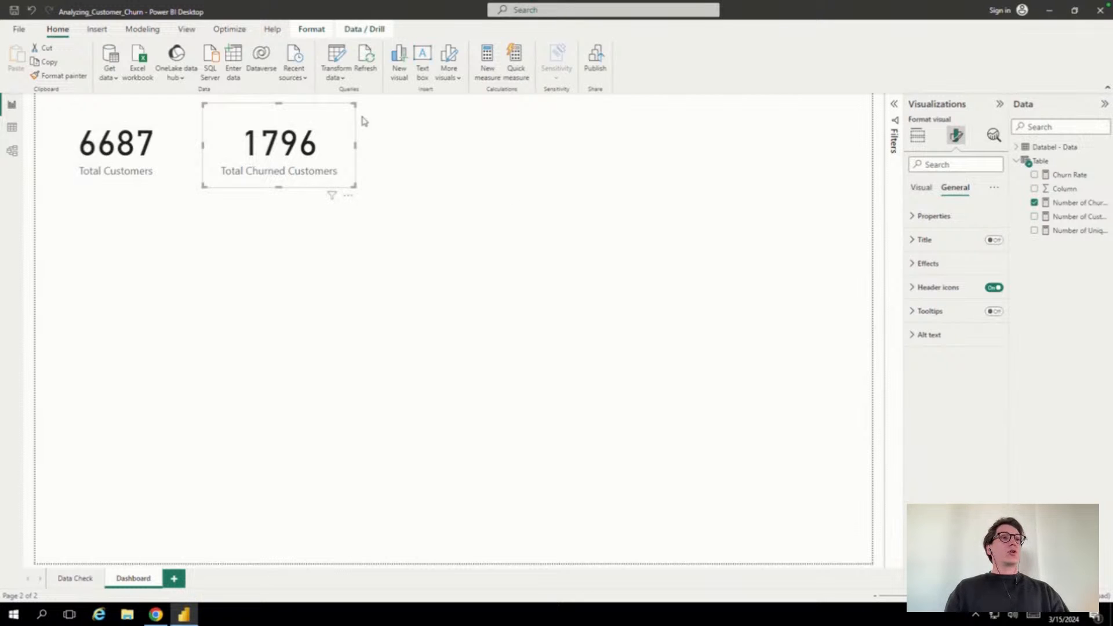
Shrink the Total Churned Customers card slightly and add a card visual with the Churn Rate measure below it
left_click_drag(352, 103, 349, 109)
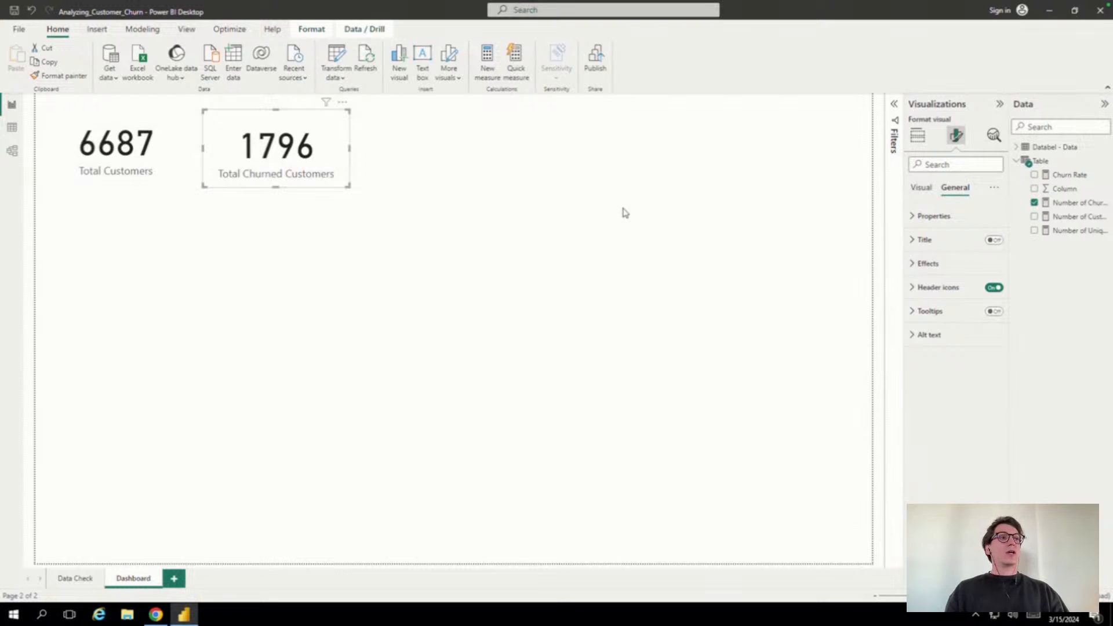
left_click(661, 241)
left_click_drag(1072, 175, 273, 273)
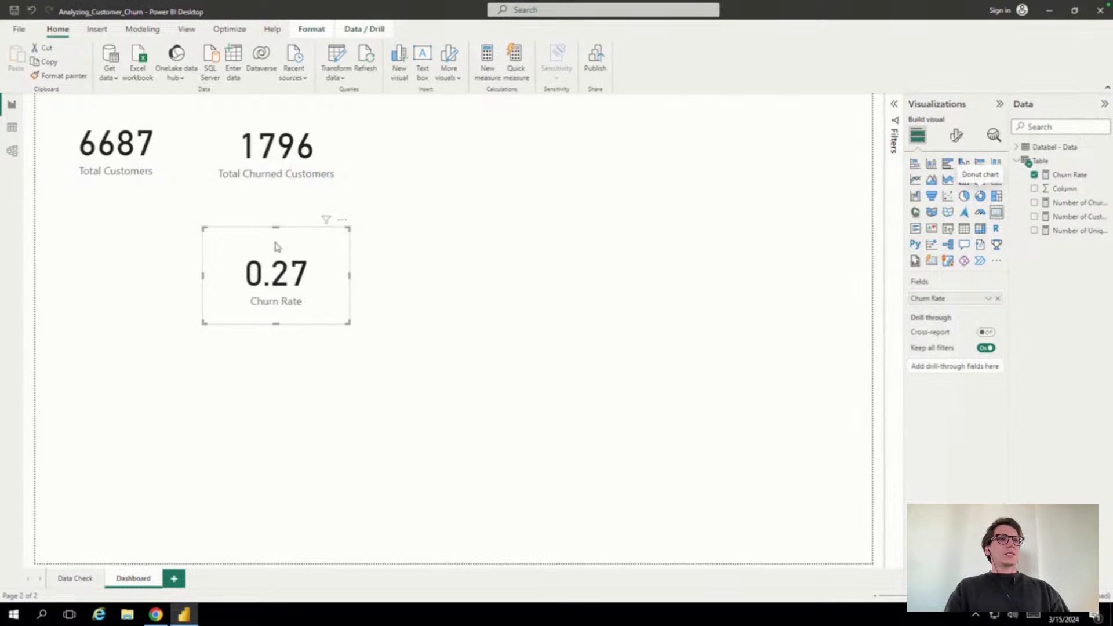
Format the Churn Rate measure as a percentage with one decimal, and place its card, made smaller, directly below the Total Churned Customers card
left_click(1073, 176)
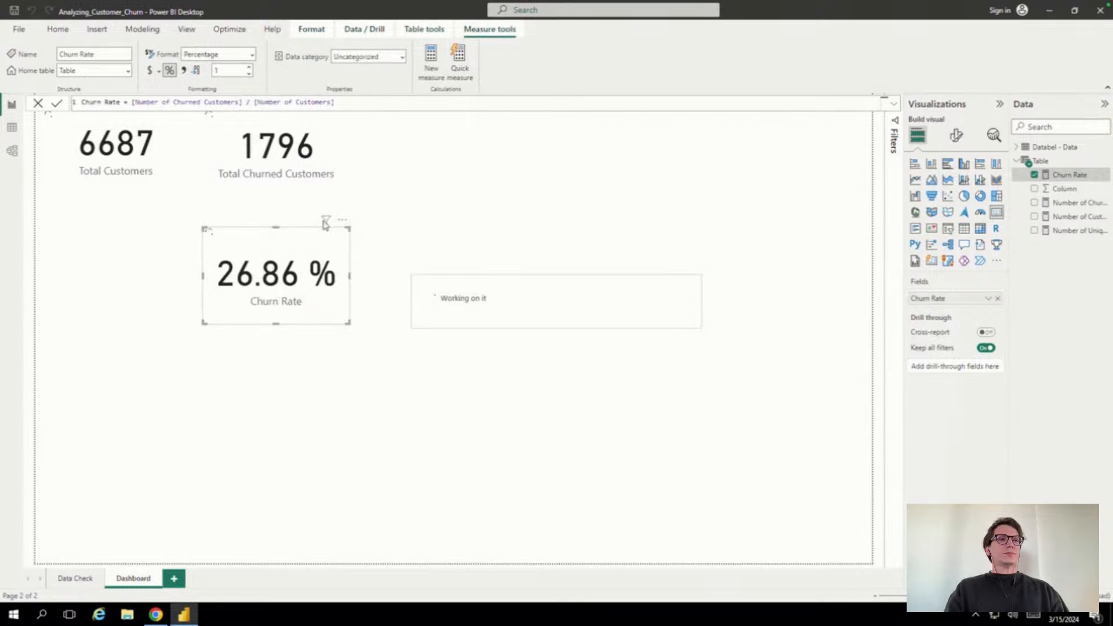
left_click_drag(284, 241, 284, 202)
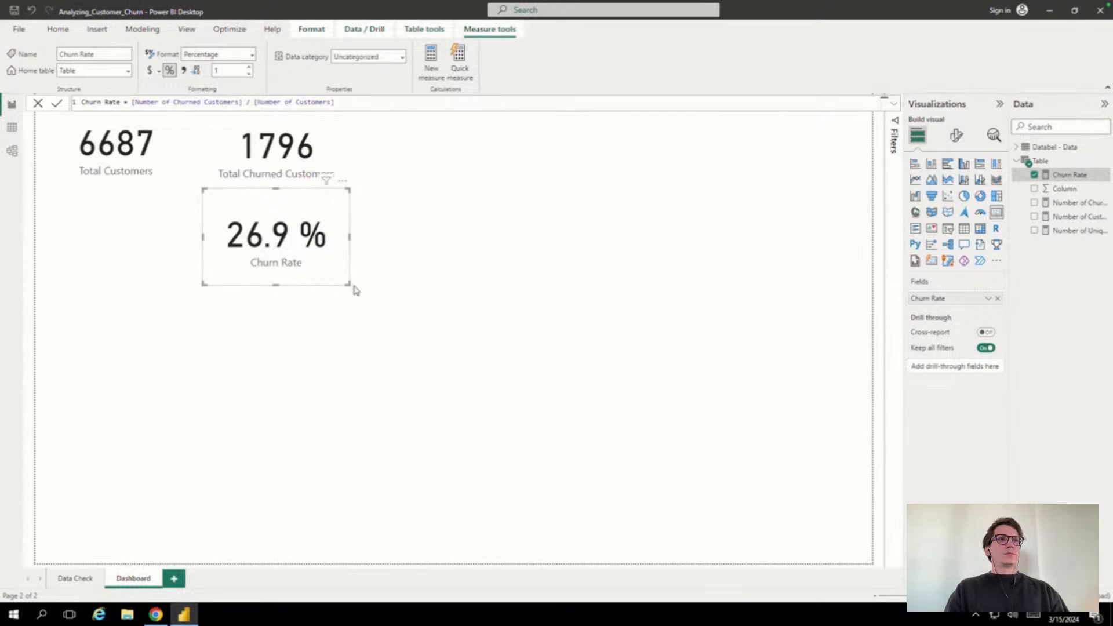
left_click_drag(346, 284, 343, 258)
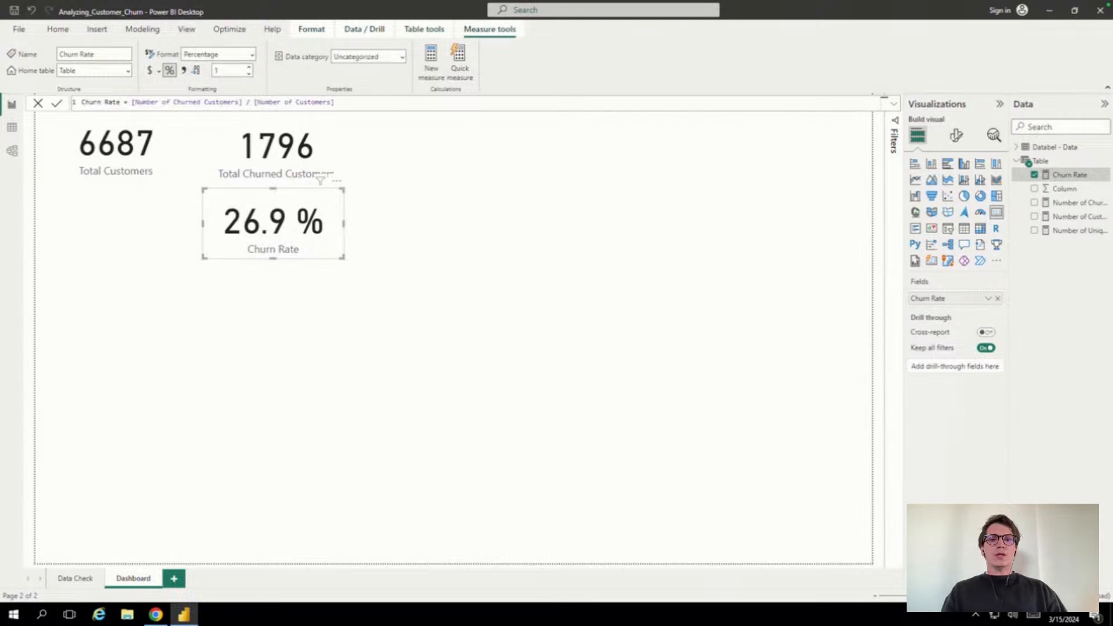
left_click(841, 351)
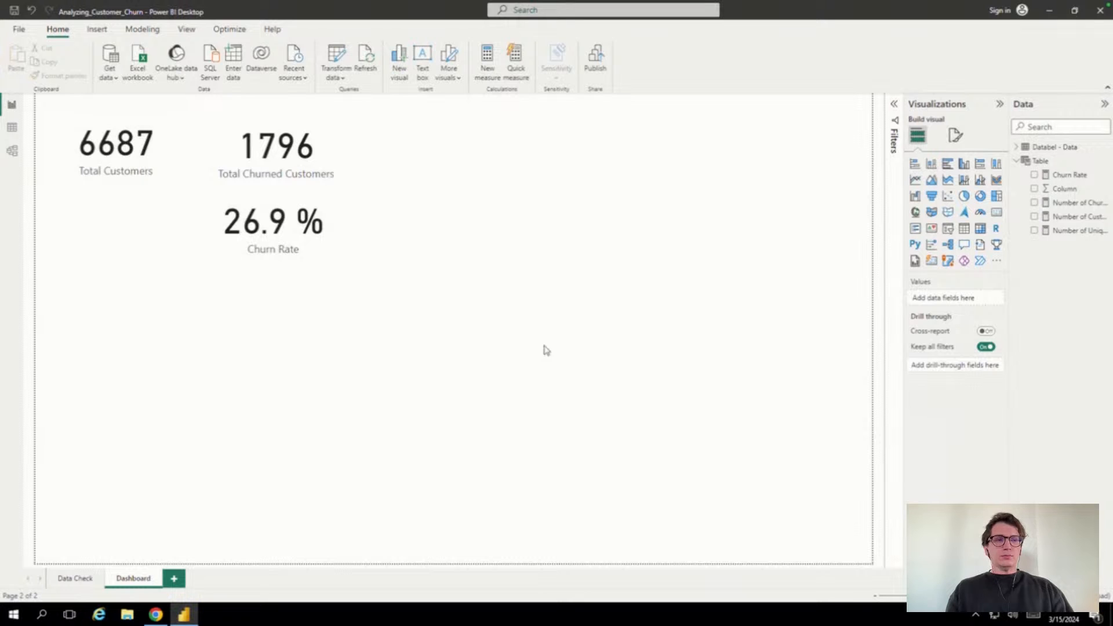
Examine the distinct values of the Churn Reason column in the data table, and return to the Dashboard page
left_click(11, 130)
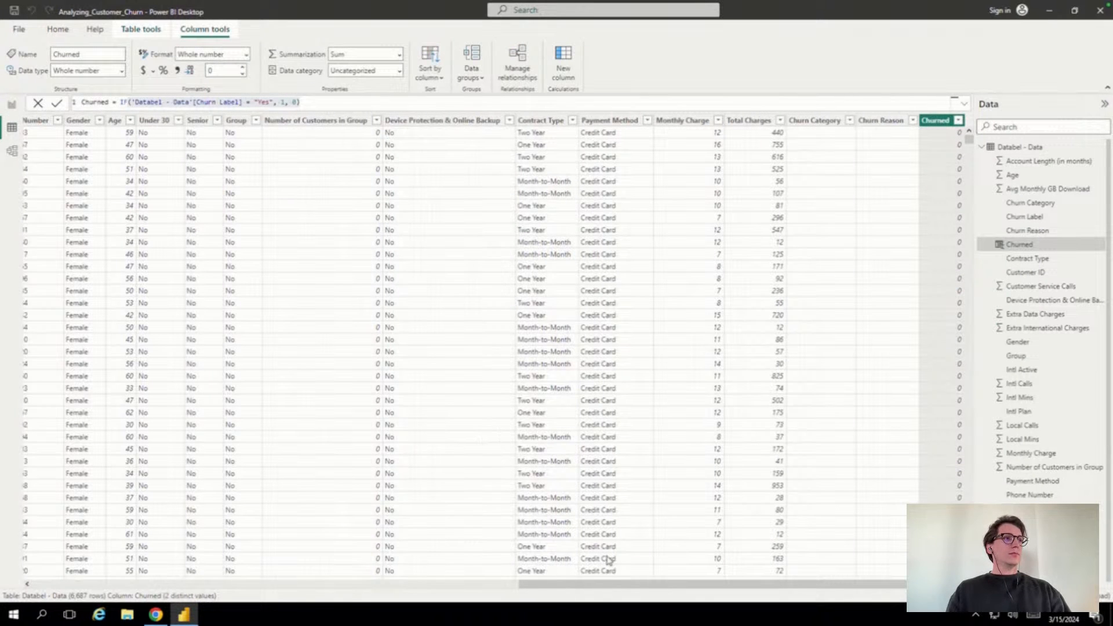
left_click_drag(650, 585, 674, 592)
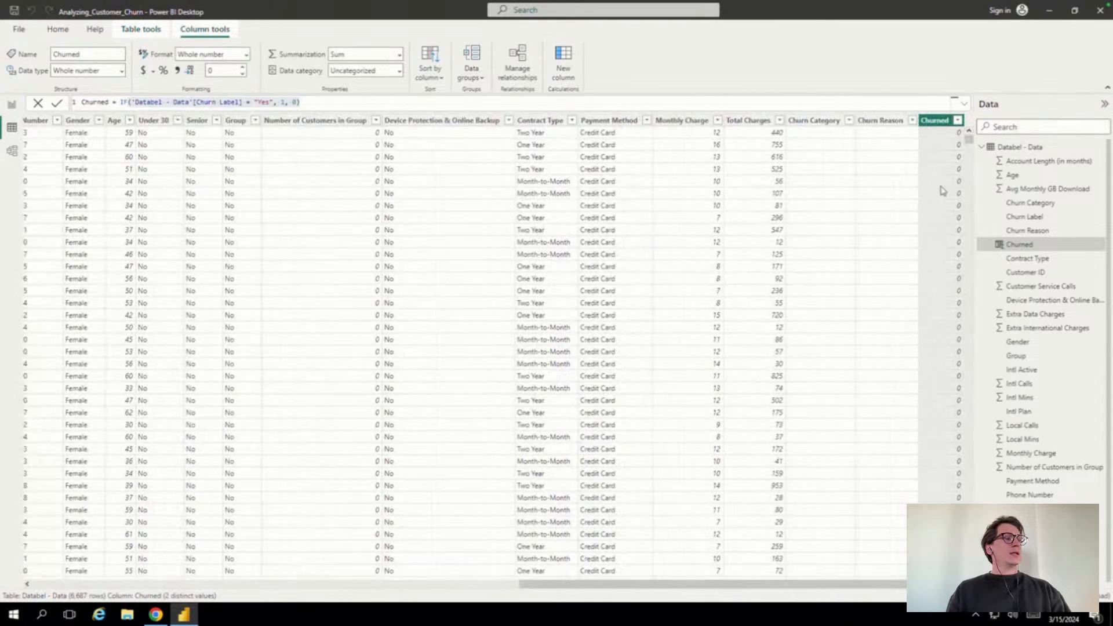
left_click(912, 121)
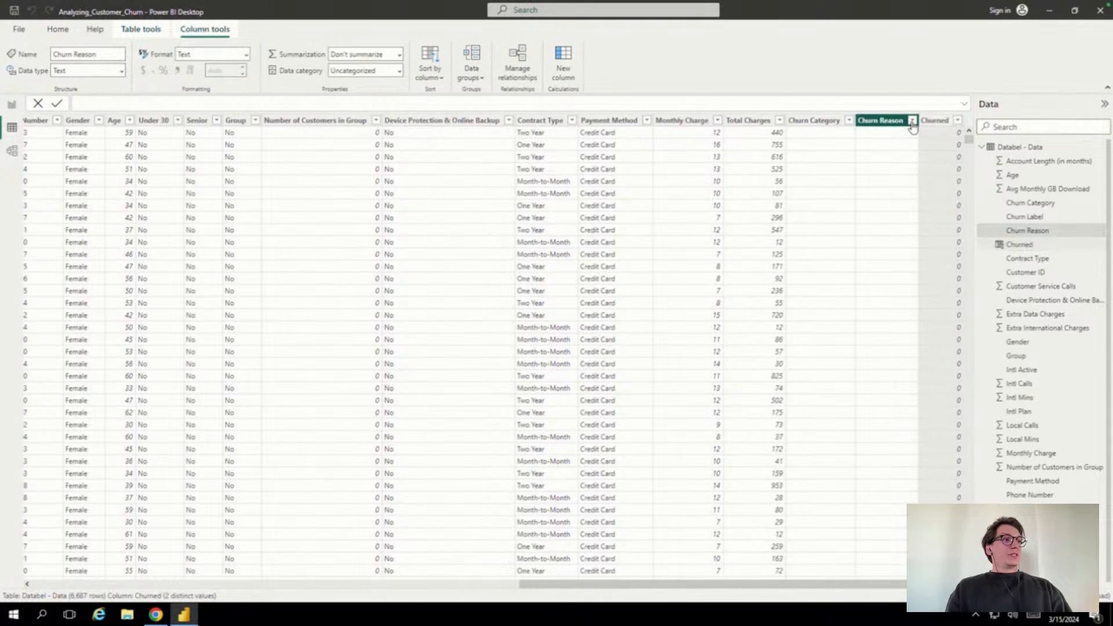
left_click(913, 122)
left_click(912, 121)
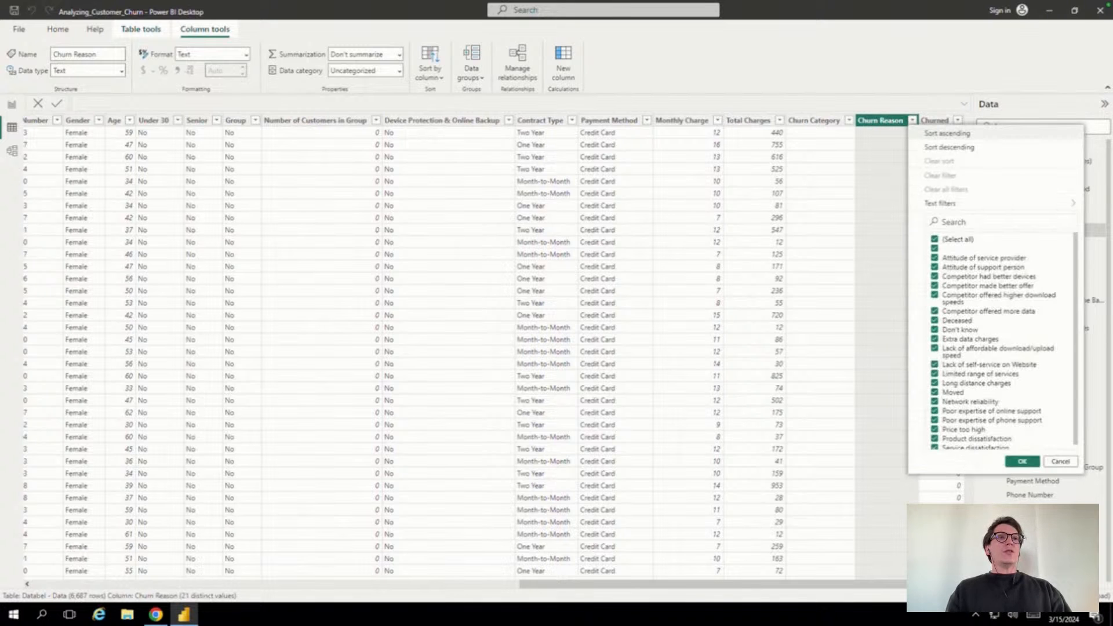
left_click(8, 109)
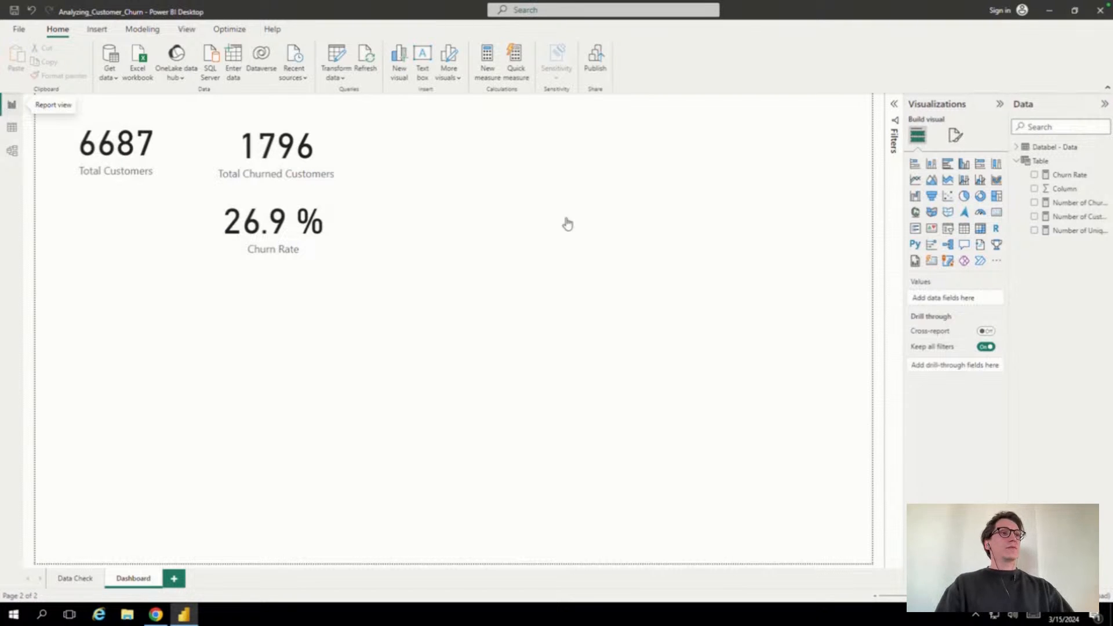
Add a table visual of the Churn Reason field to the empty area beside the cards and lengthen it to fit all the reasons
left_click(1016, 148)
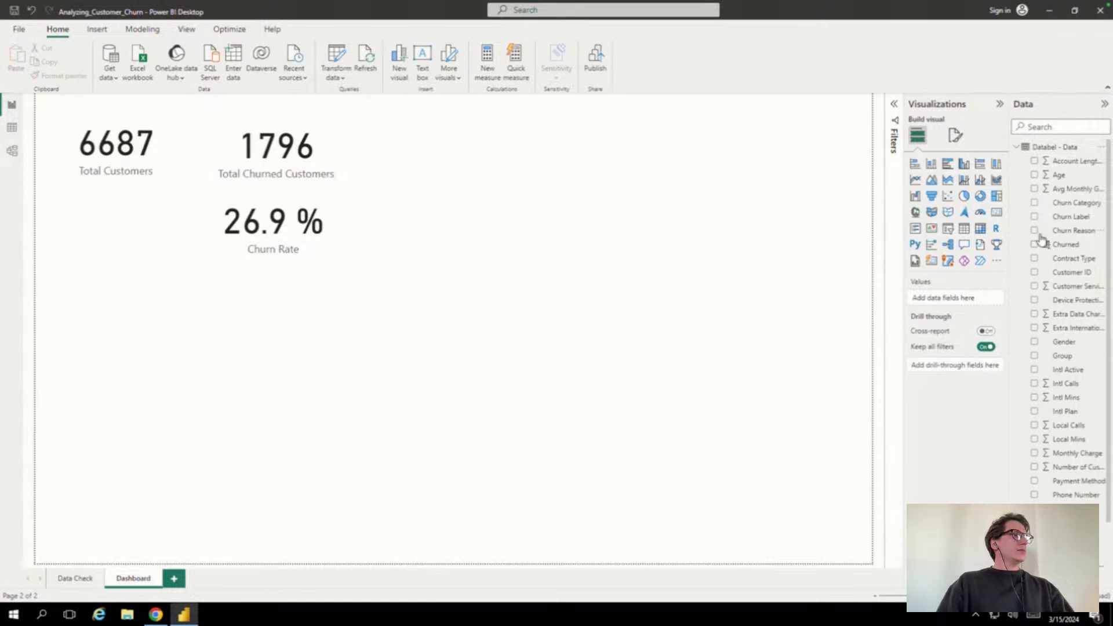
left_click_drag(1060, 233, 638, 194)
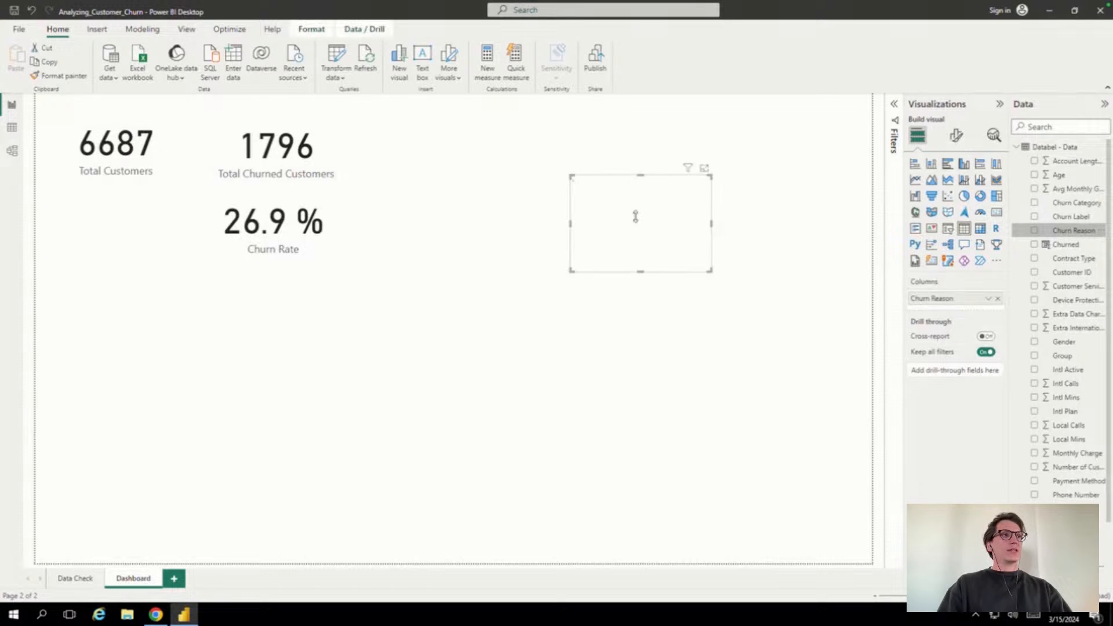
left_click_drag(712, 272, 713, 413)
left_click_drag(719, 475, 720, 514)
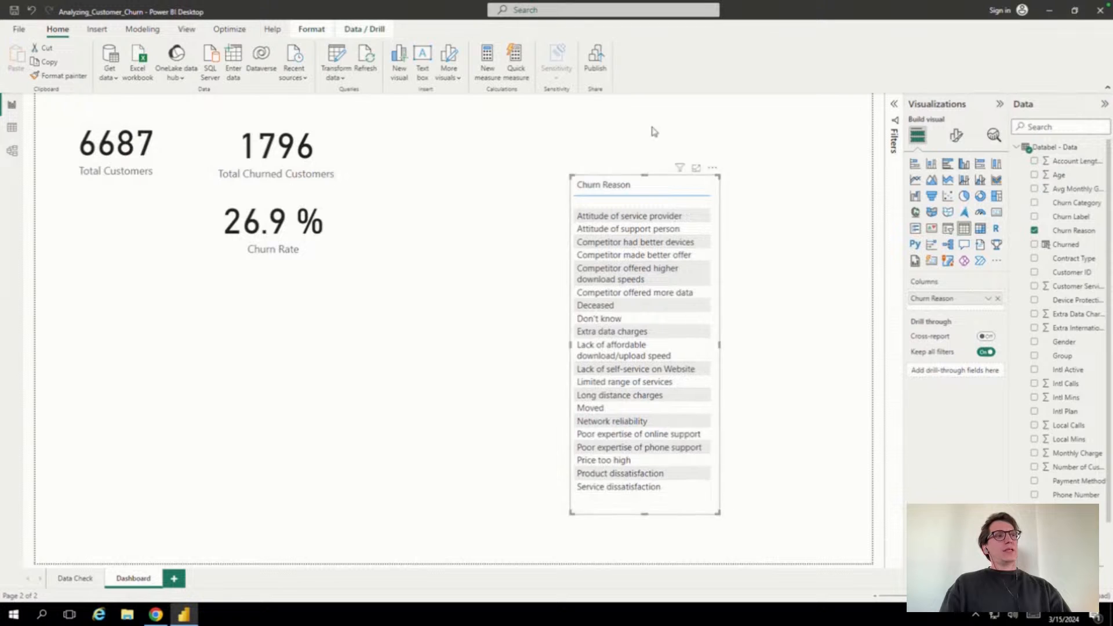
Move the Churn Reason table to the top of the page and convert it to a stacked column chart with Churn Rate on the Y-axis
left_click_drag(660, 181, 614, 109)
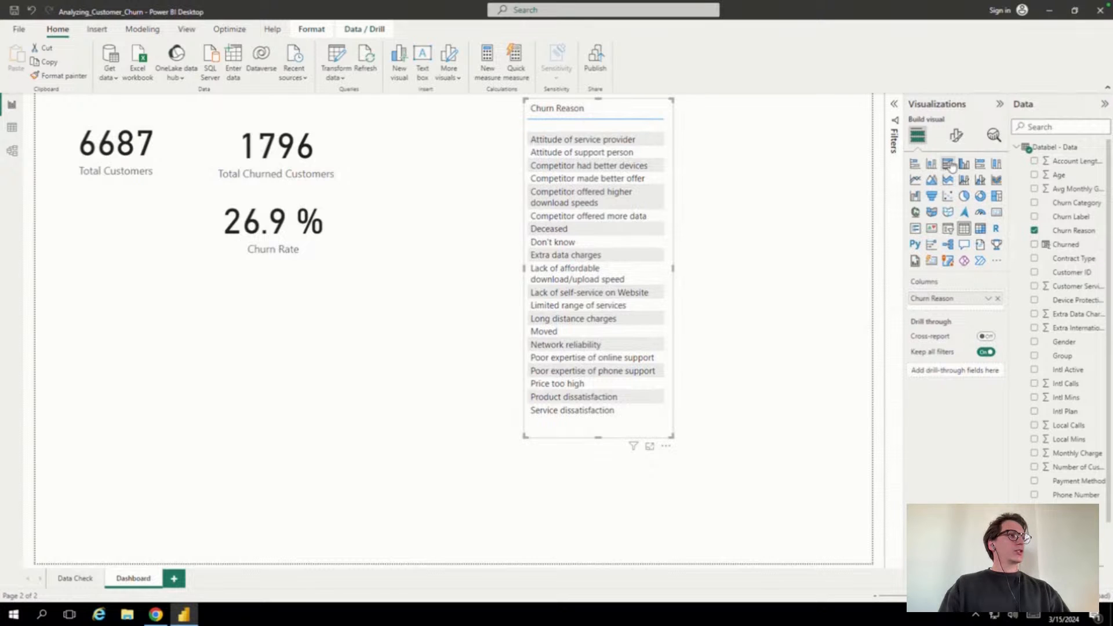
left_click(931, 163)
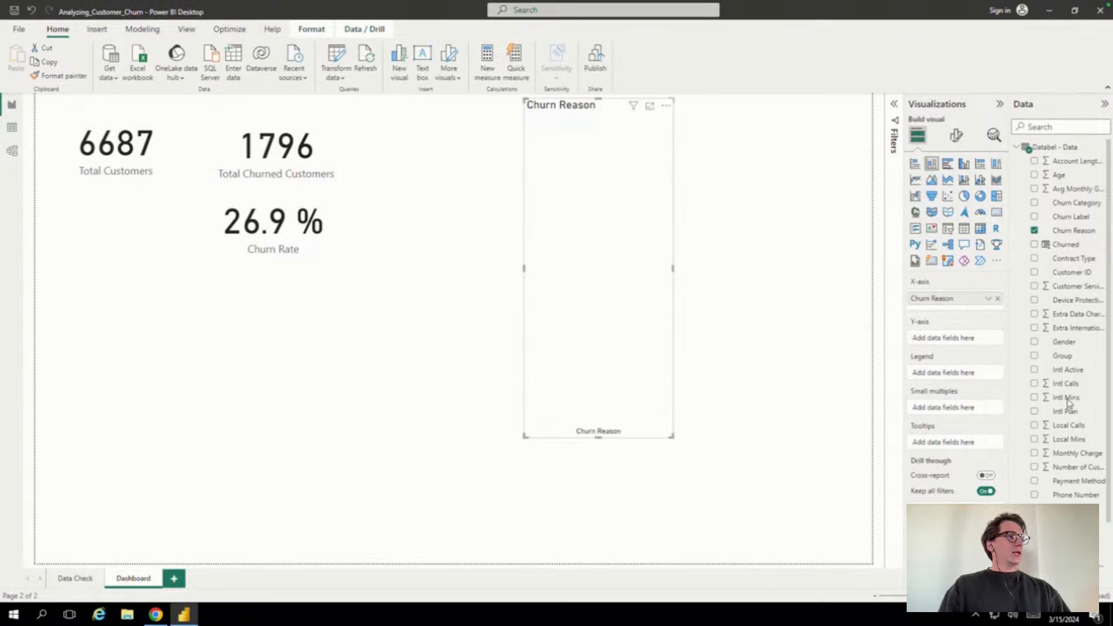
scroll(1074, 411, "down", 3)
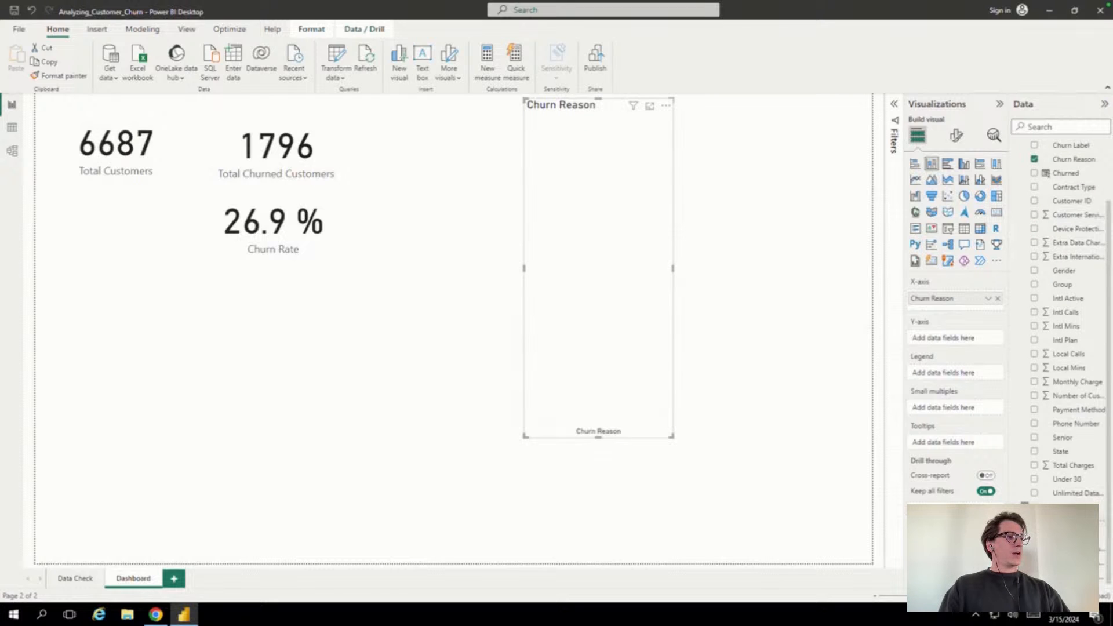
left_click_drag(1069, 520, 941, 343)
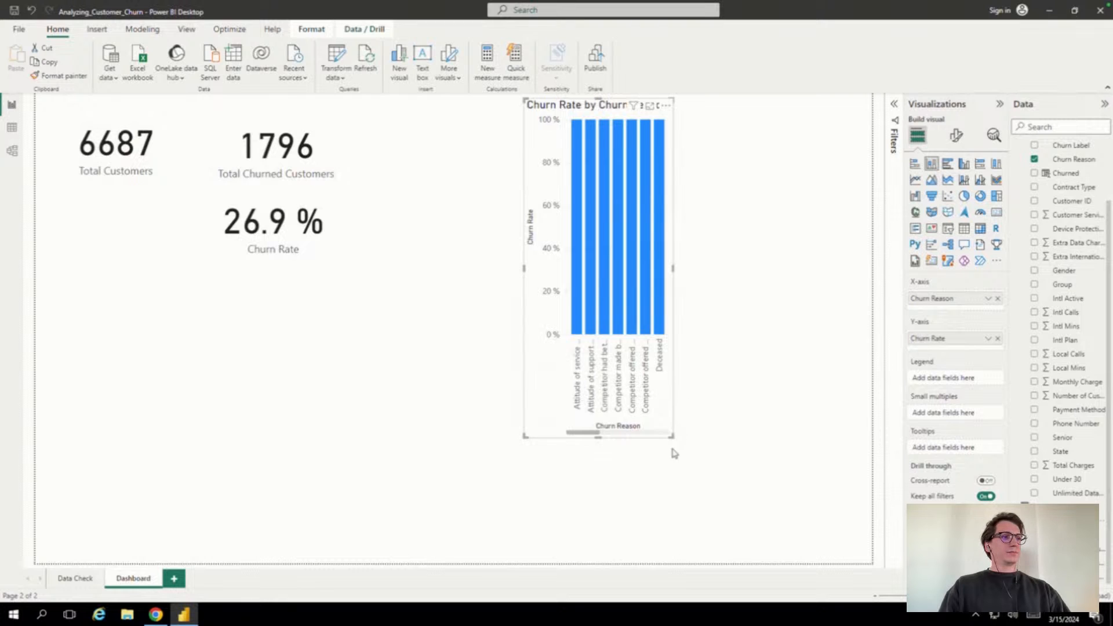
Widen the churn reason chart to the page's right edge and replace its Y-axis measure with Number of Churned Customers
left_click_drag(693, 438, 871, 375)
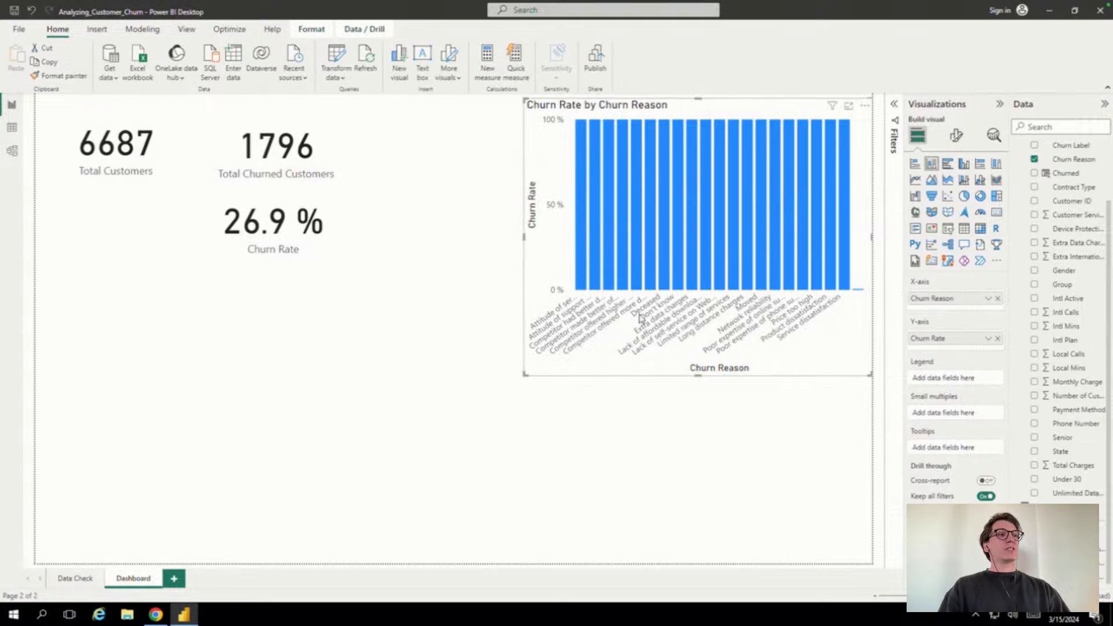
mouse_move(862, 294)
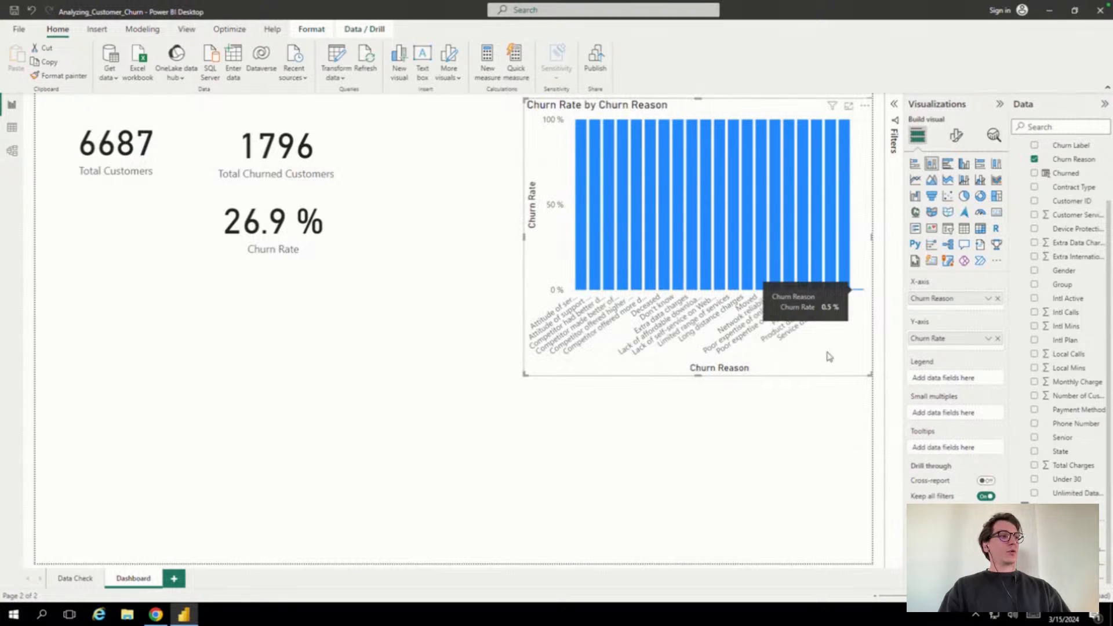
left_click(998, 339)
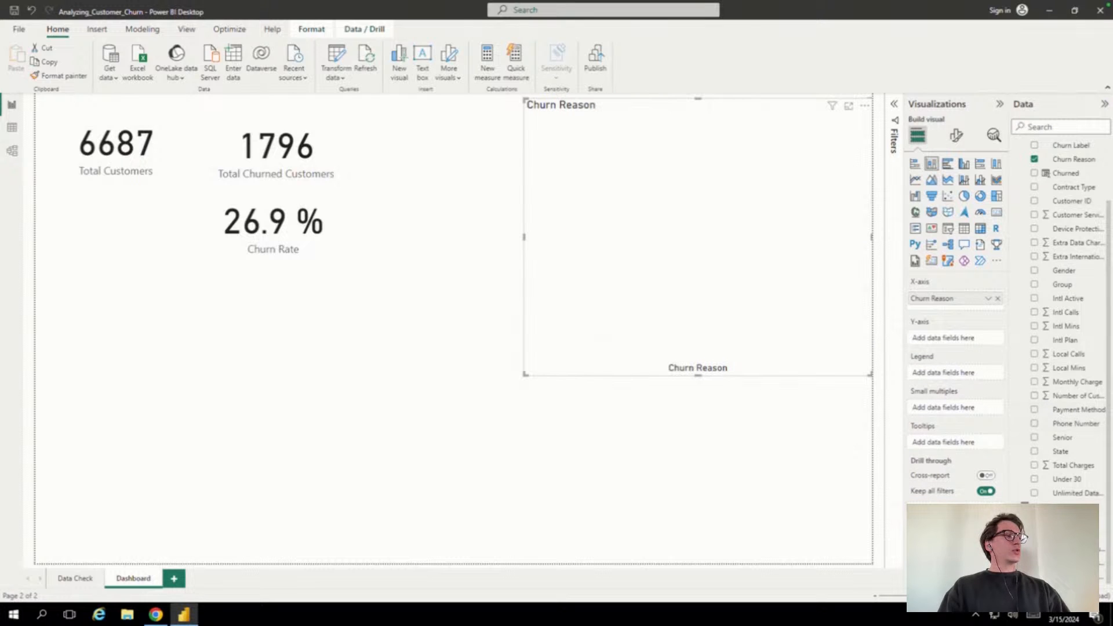
left_click_drag(1077, 395, 951, 338)
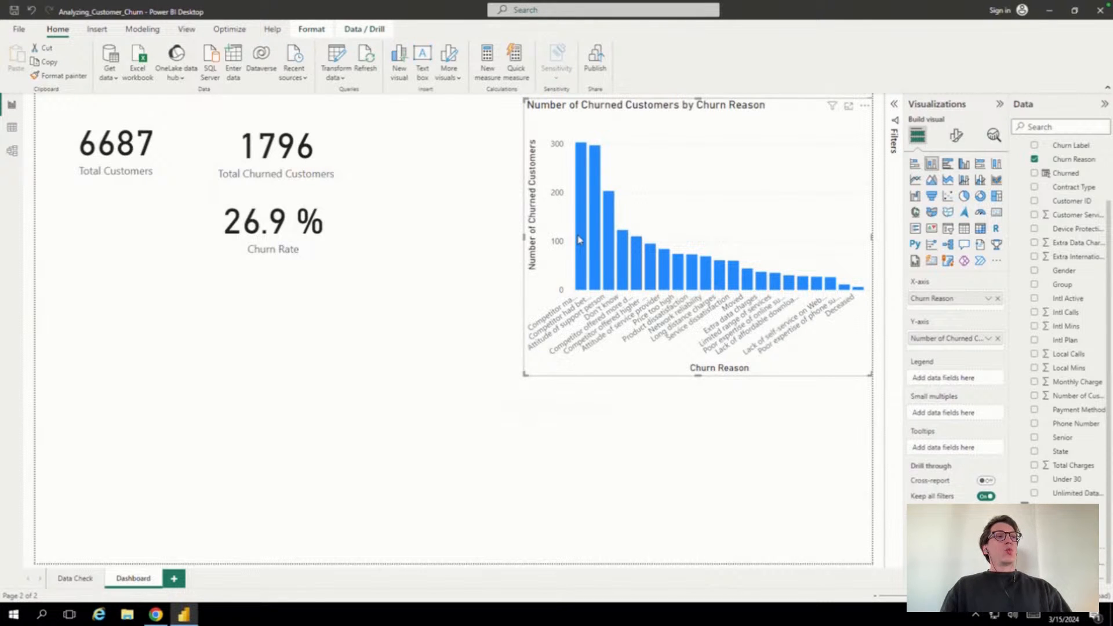
mouse_move(578, 239)
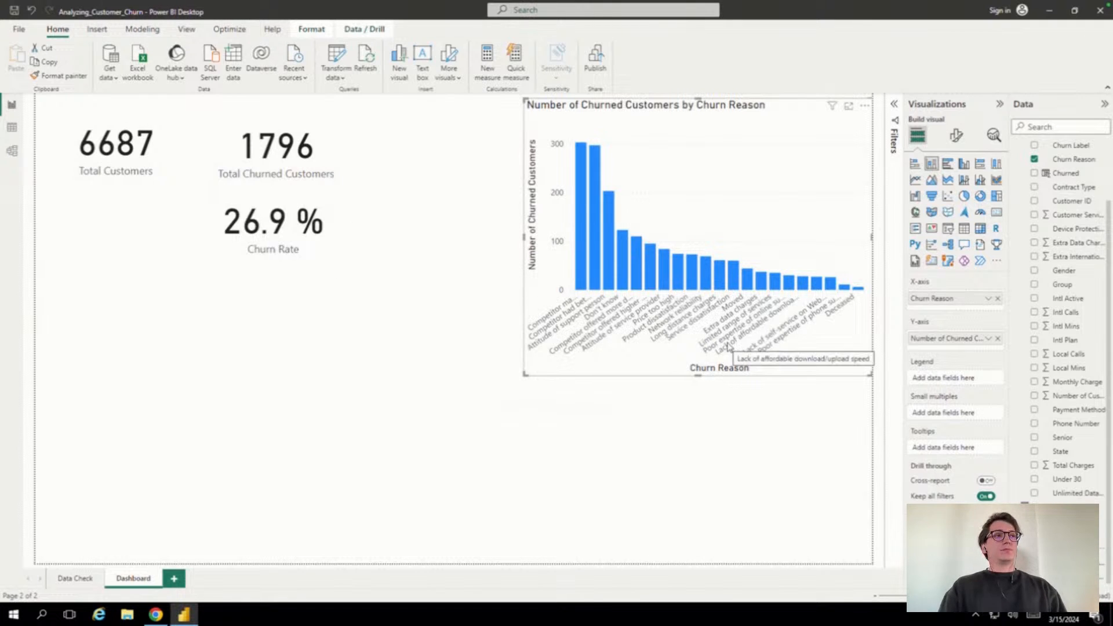
left_click_drag(779, 114, 775, 118)
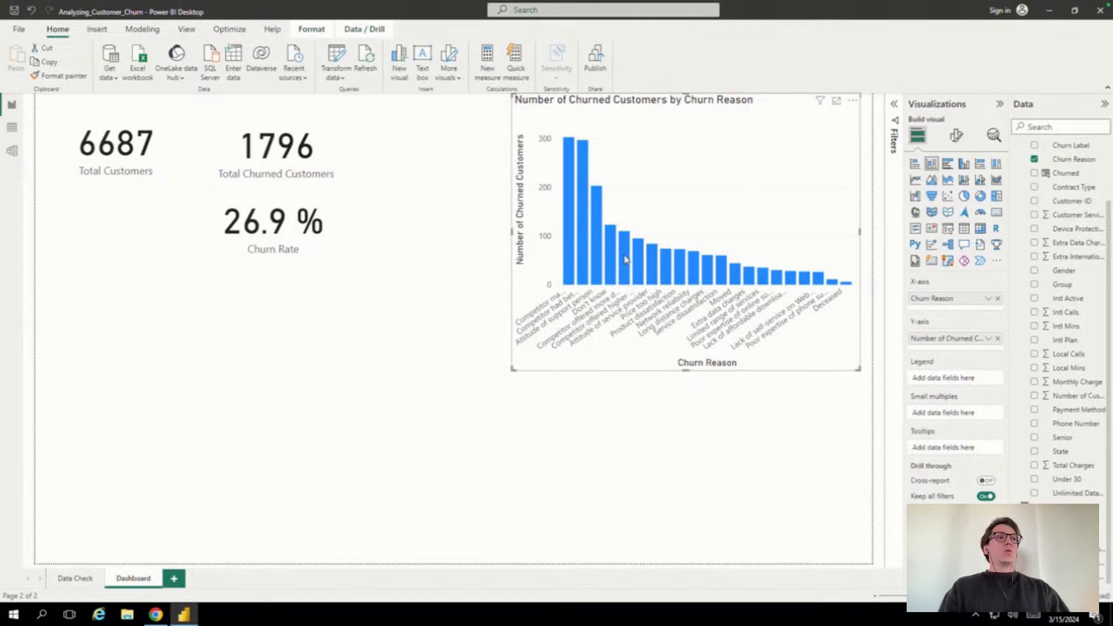
mouse_move(626, 259)
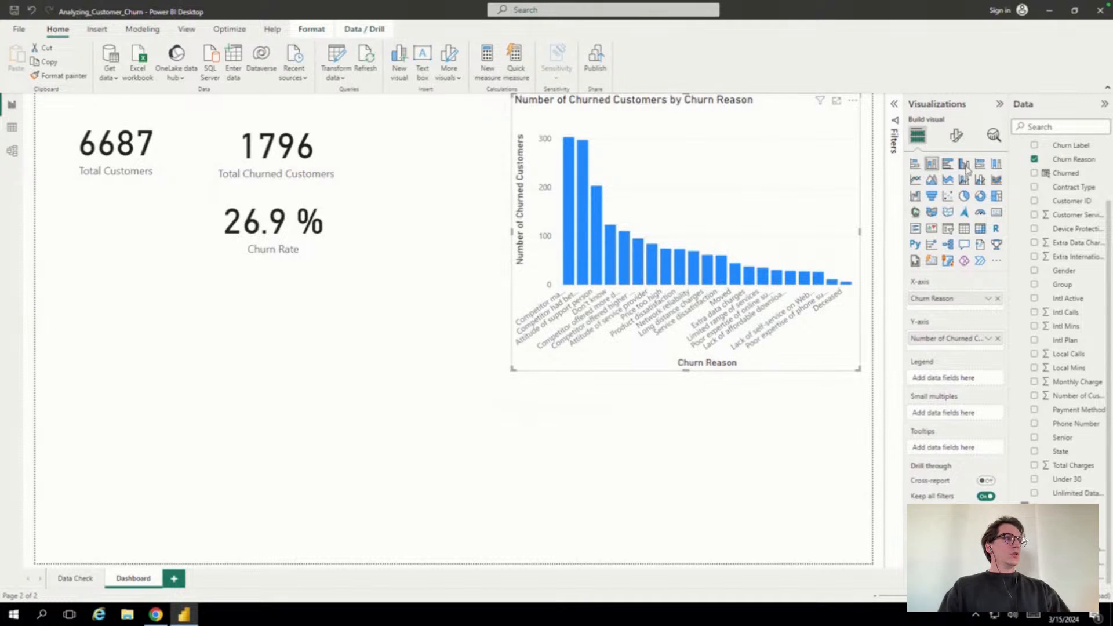
Apply a Top N filter on Churn Reason showing the top 5 items by Number of Churned Customers
left_click(896, 115)
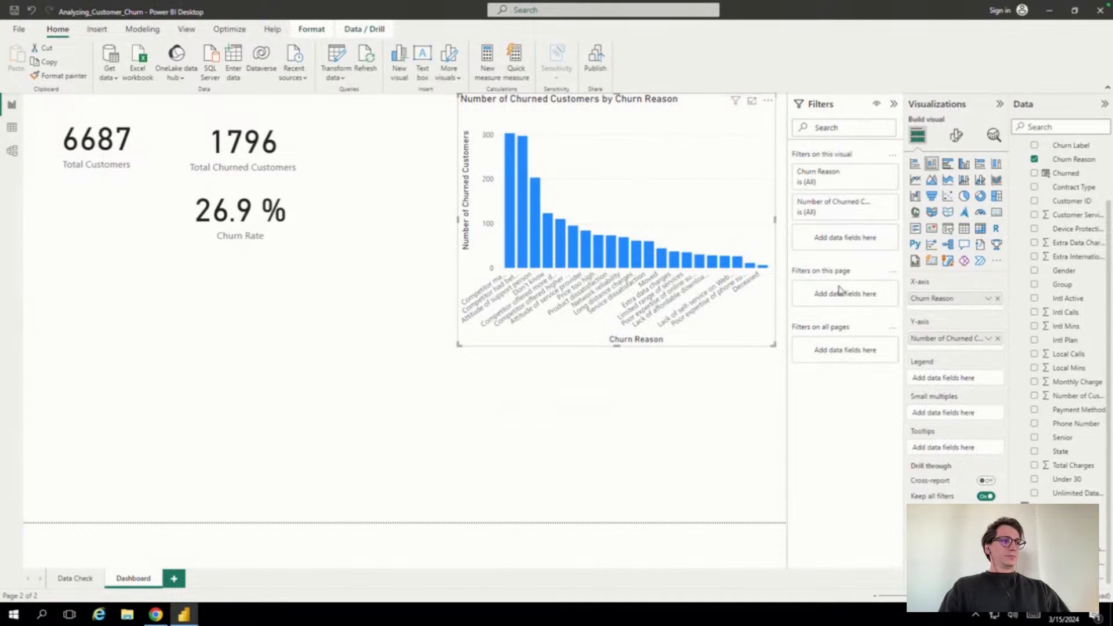
left_click(875, 174)
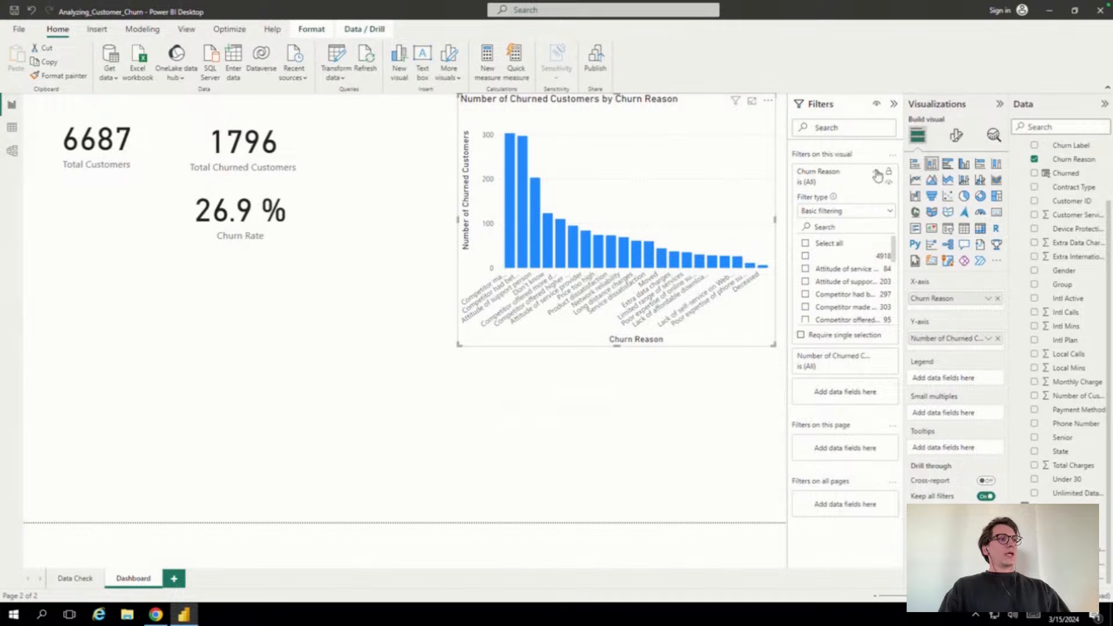
left_click(886, 215)
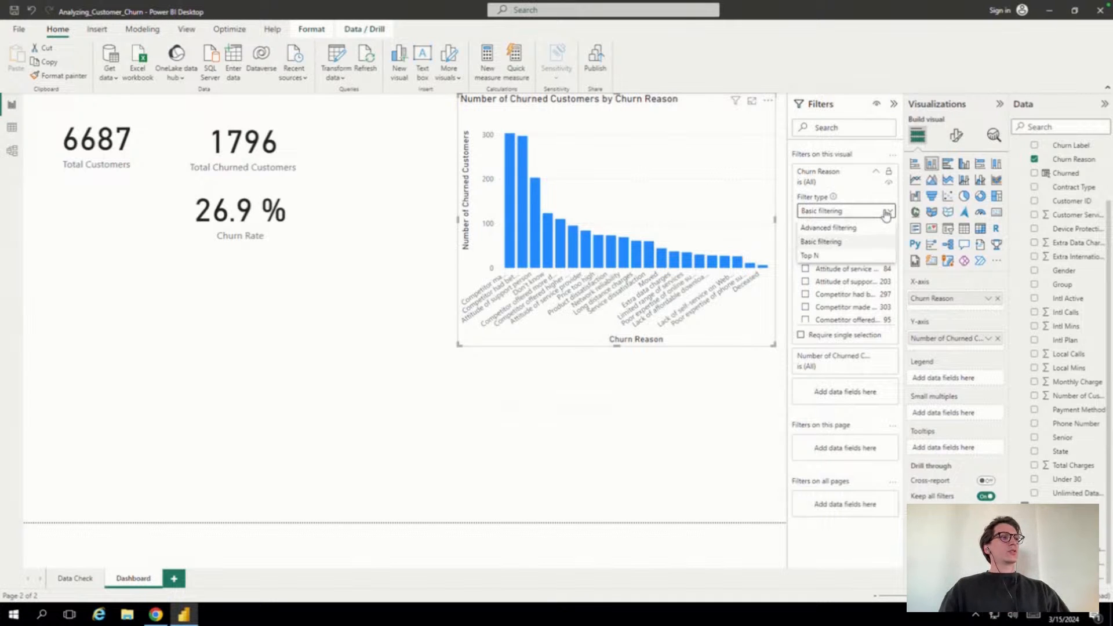
left_click(828, 258)
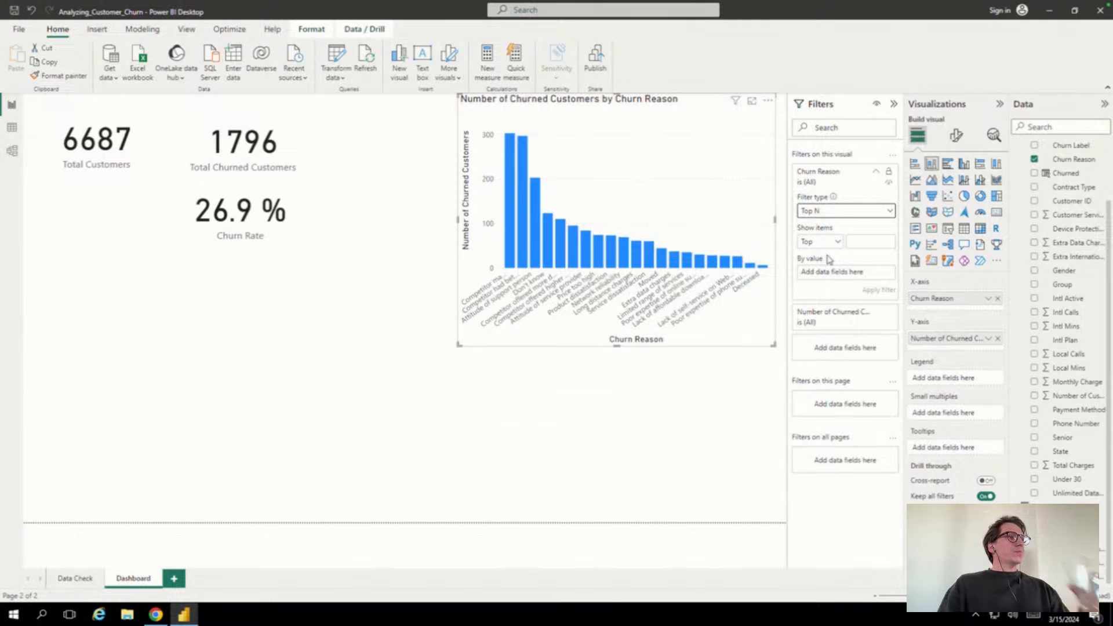
left_click(861, 240)
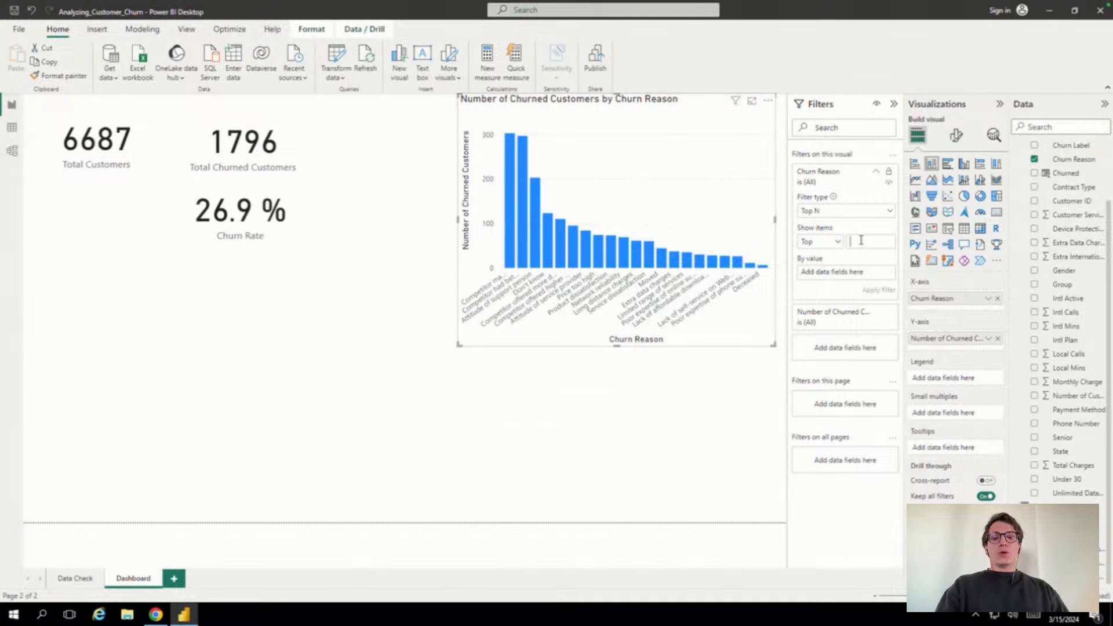
type("5")
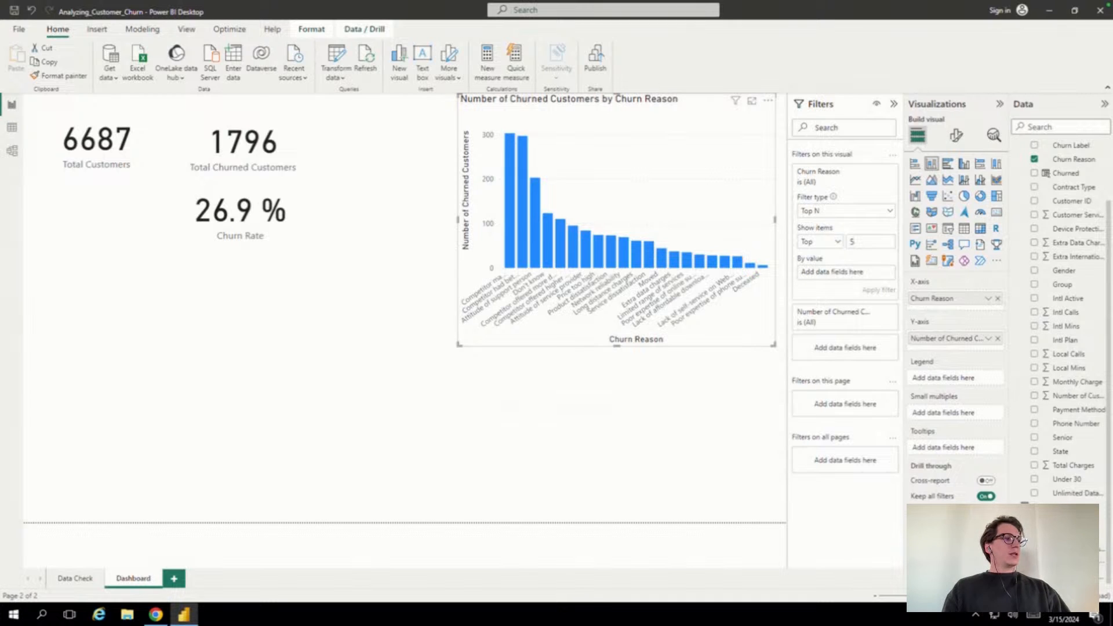
left_click_drag(1070, 548, 844, 277)
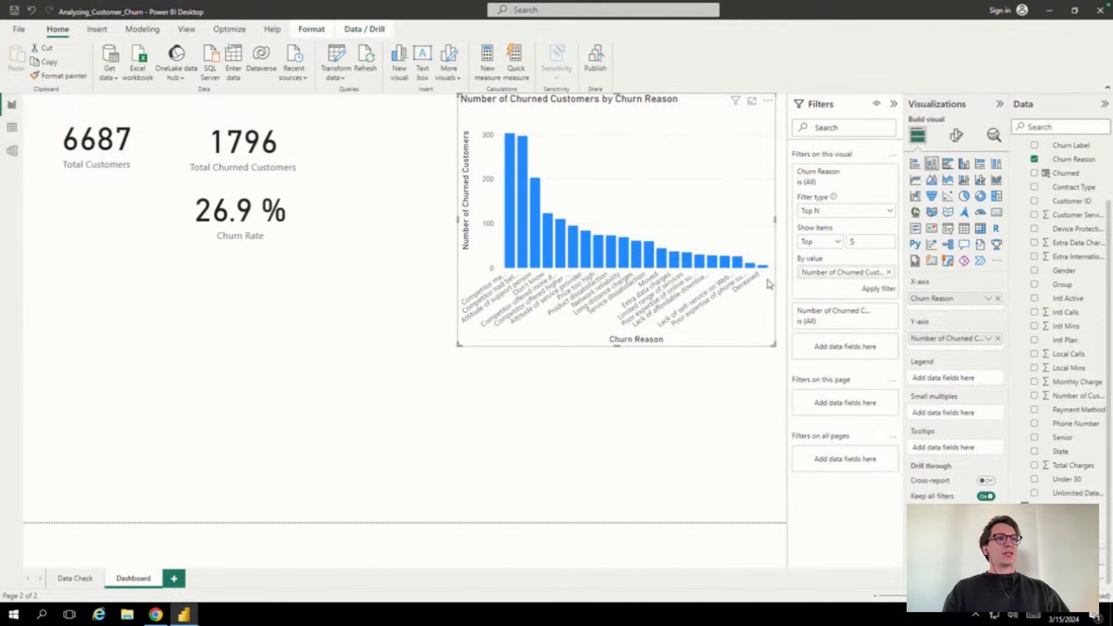
left_click(877, 290)
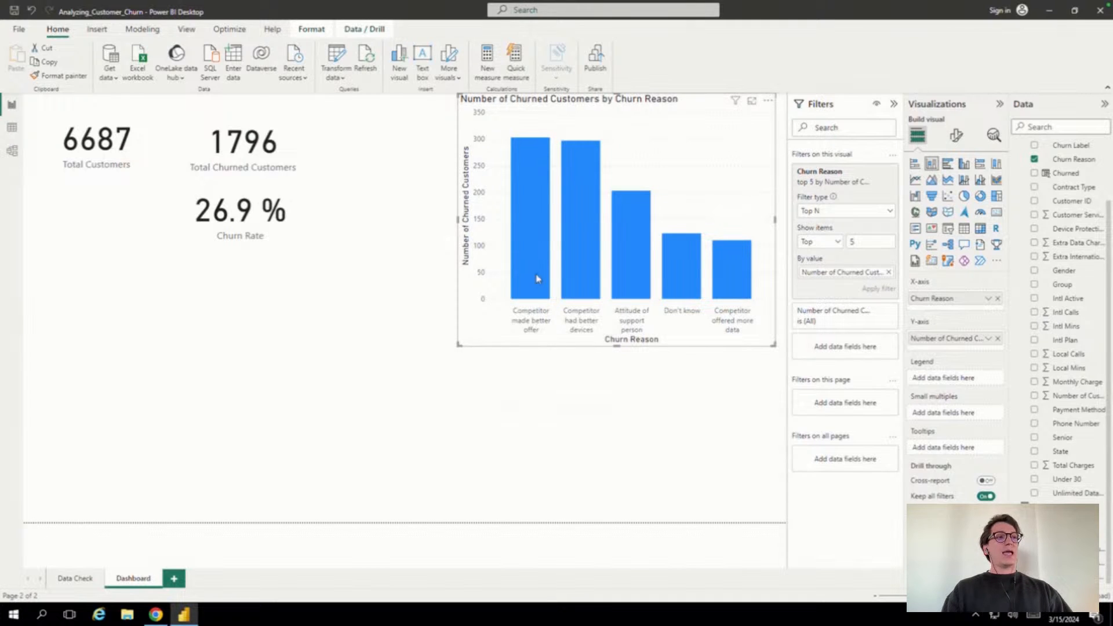
Make the churn reason chart slightly smaller and adjust its position near the page's upper right corner
left_click_drag(621, 346, 616, 325)
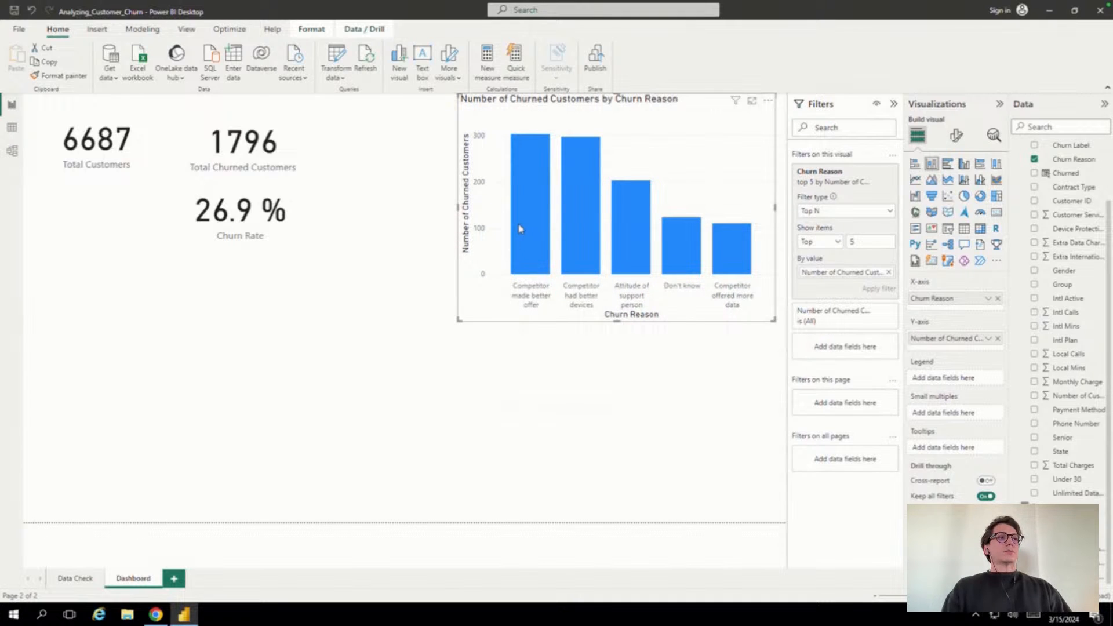
mouse_move(520, 229)
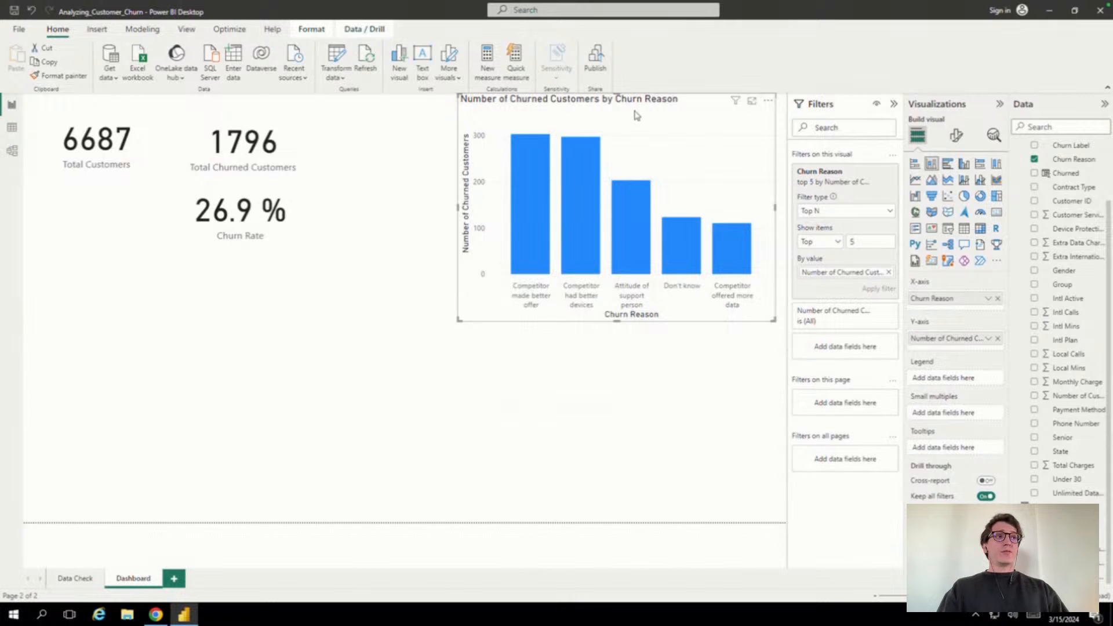
left_click_drag(650, 116, 638, 116)
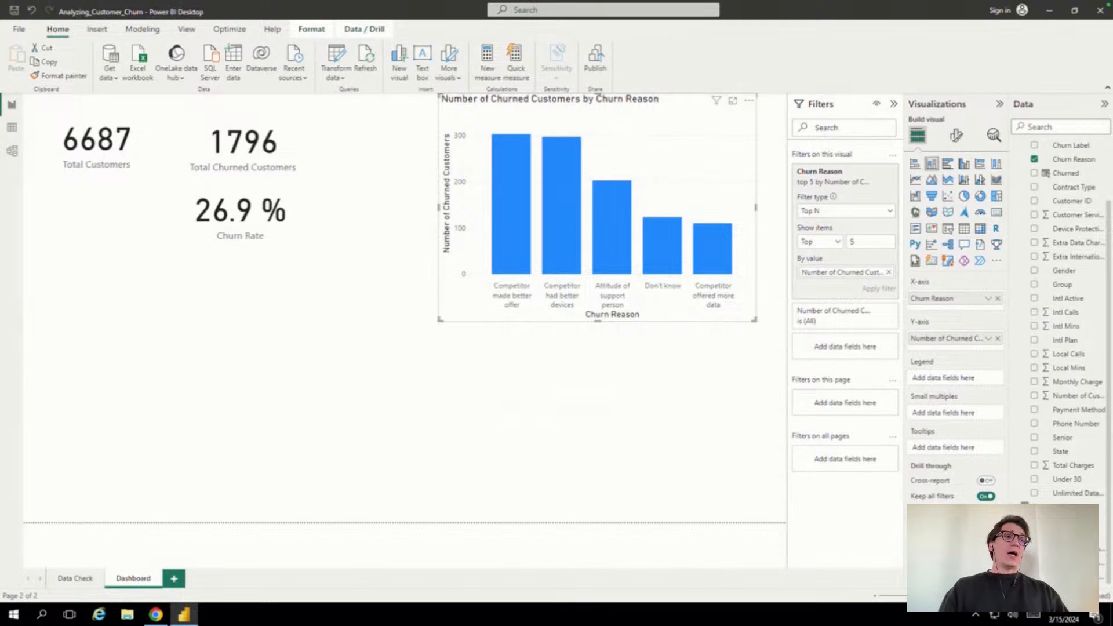
left_click_drag(441, 320, 448, 312)
left_click_drag(691, 108, 696, 109)
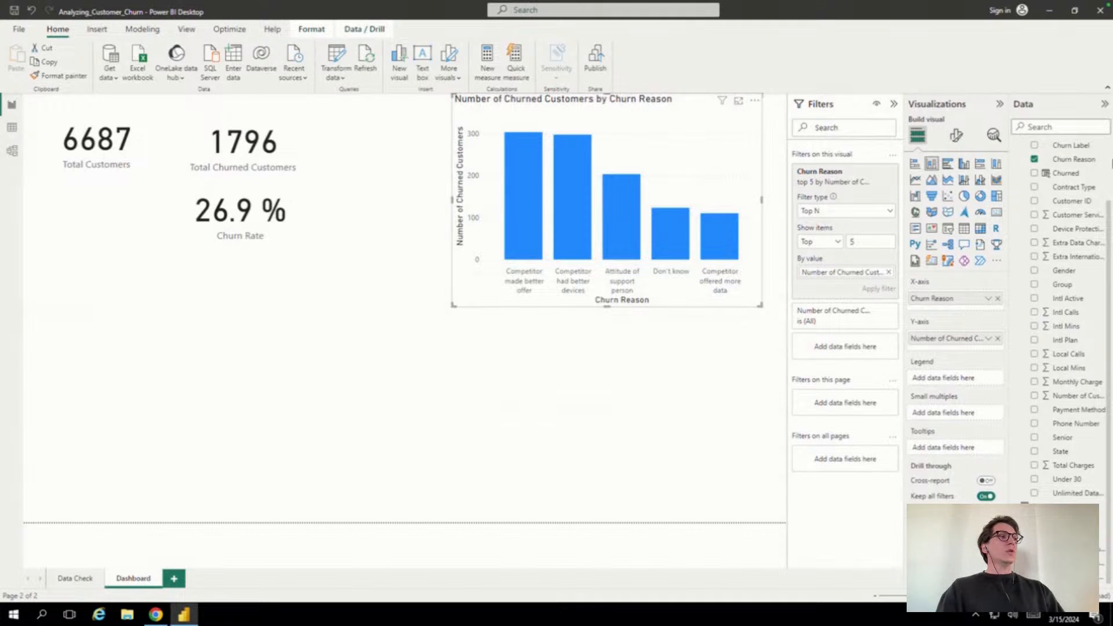
Collapse the Filters and Visualizations panes and widen the Data pane so the full field names are readable
scroll(1082, 216, "up", 2)
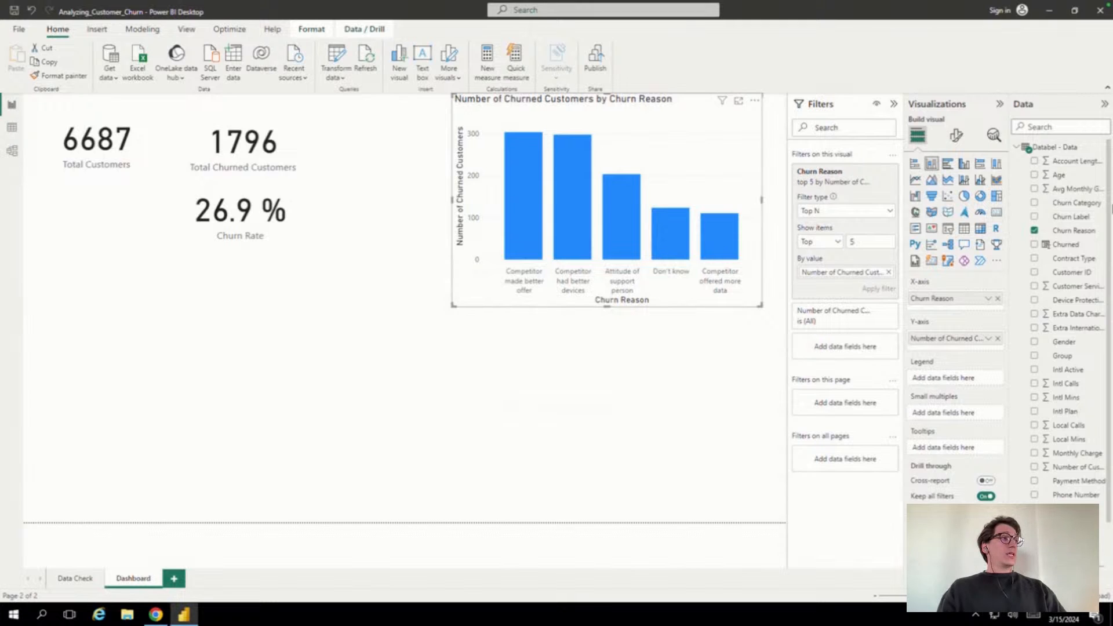
left_click(894, 106)
left_click(1000, 104)
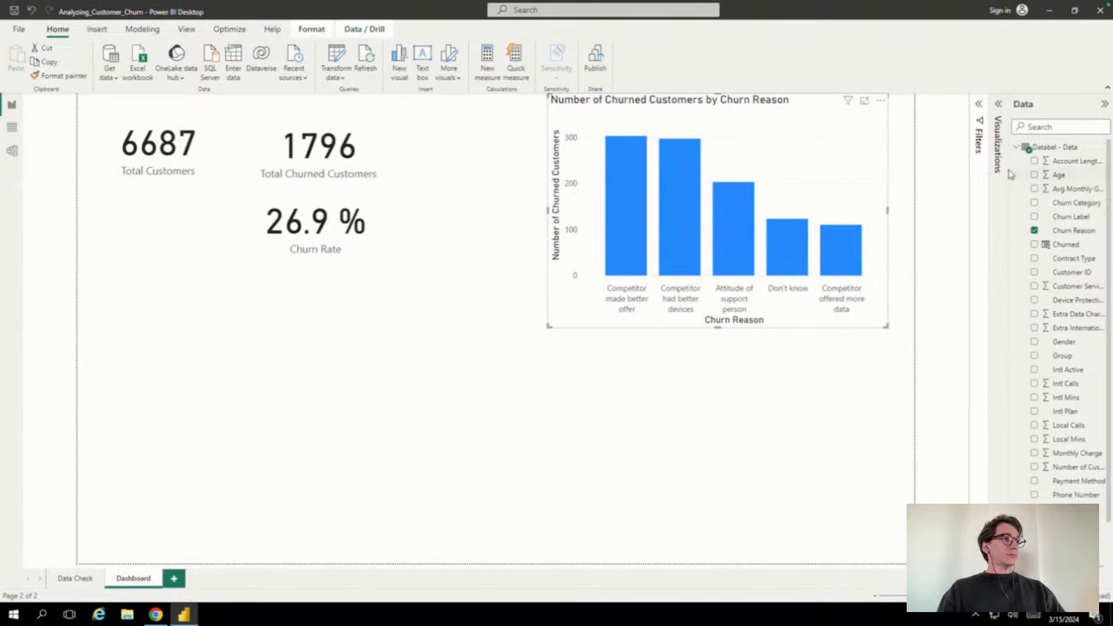
left_click_drag(1009, 174, 958, 173)
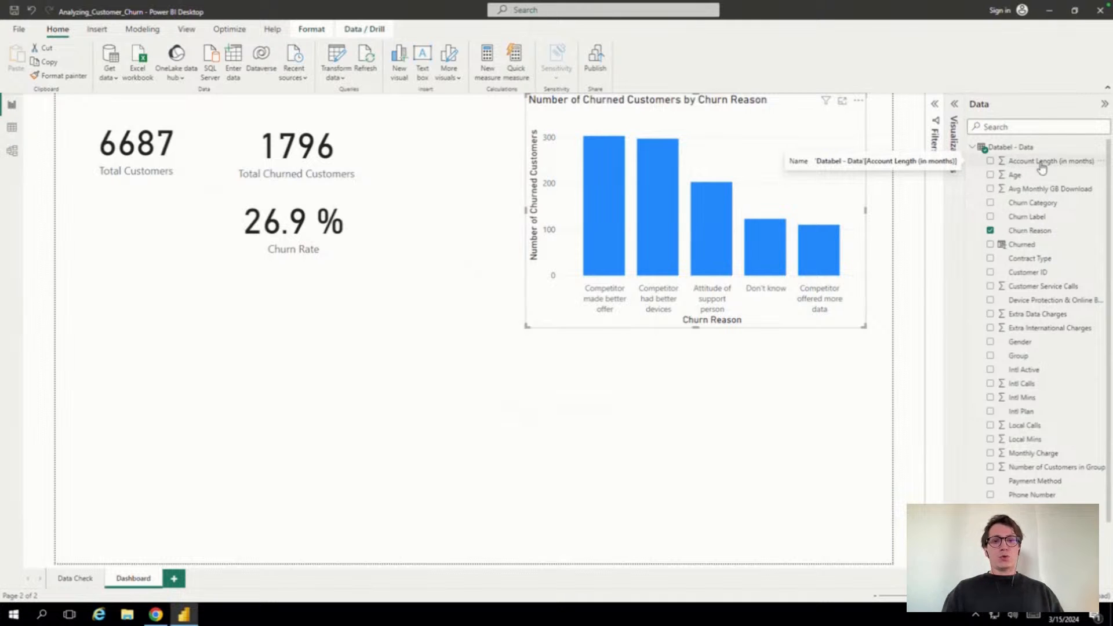
Add a column chart below the churn reason chart with Account Length (in months) on the X-axis and Number of Customers on the Y-axis
left_click_drag(1042, 167, 671, 431)
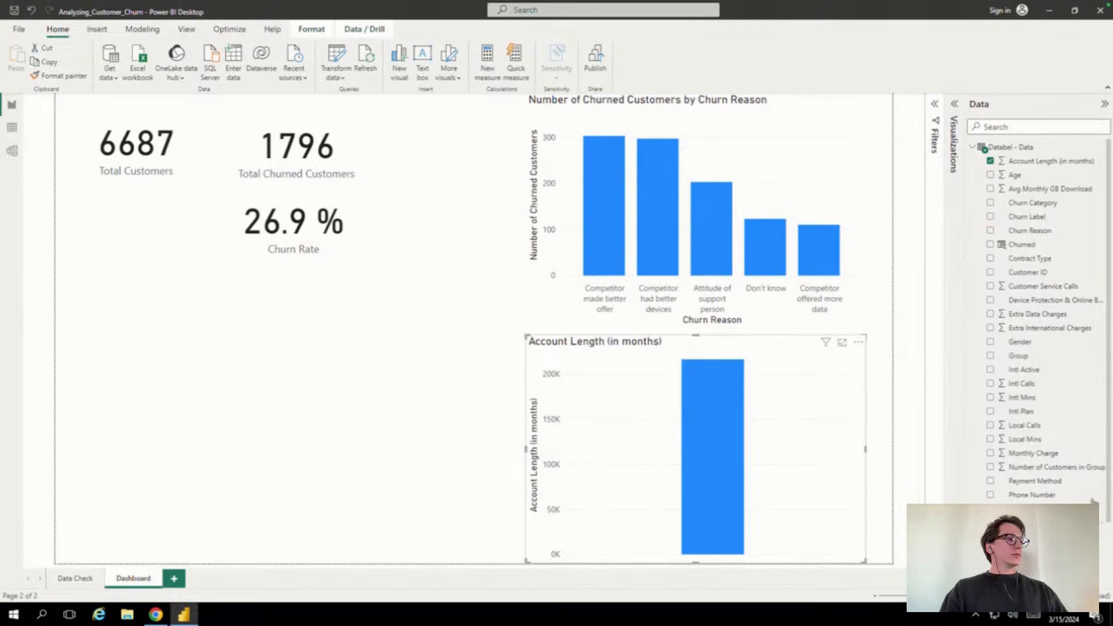
left_click_drag(1108, 492, 1108, 560)
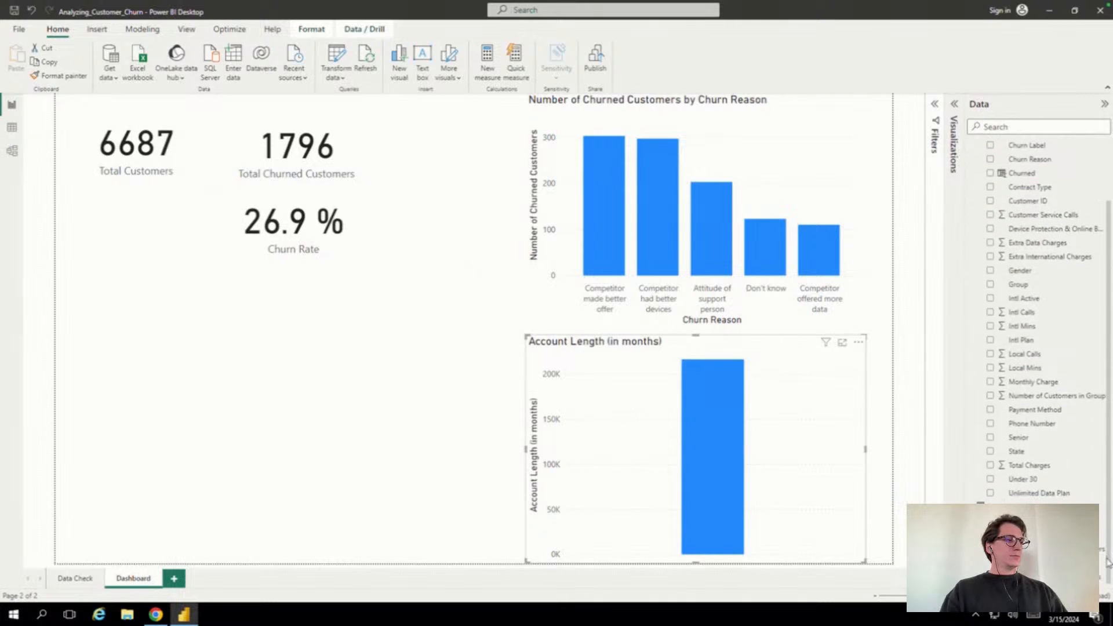
left_click(954, 119)
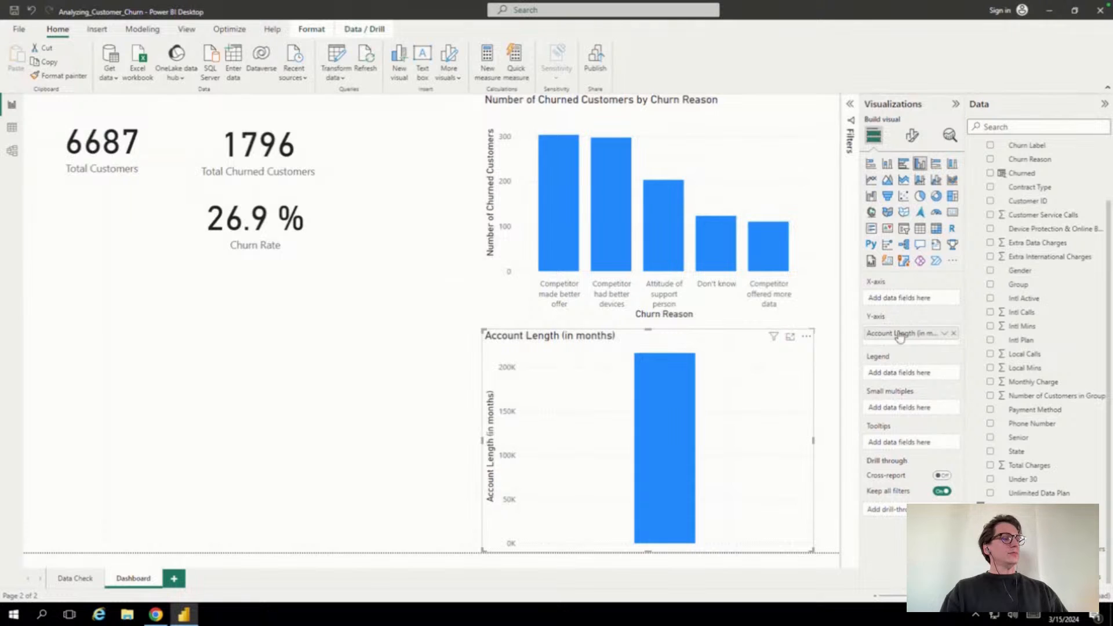
left_click_drag(896, 301, 897, 304)
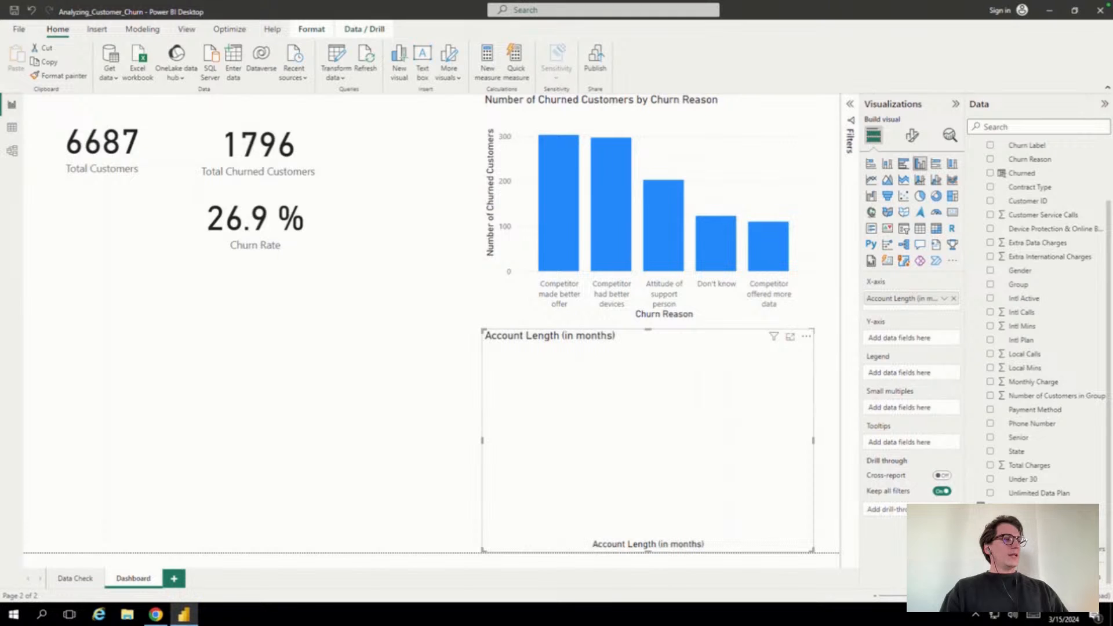
left_click_drag(893, 464, 906, 342)
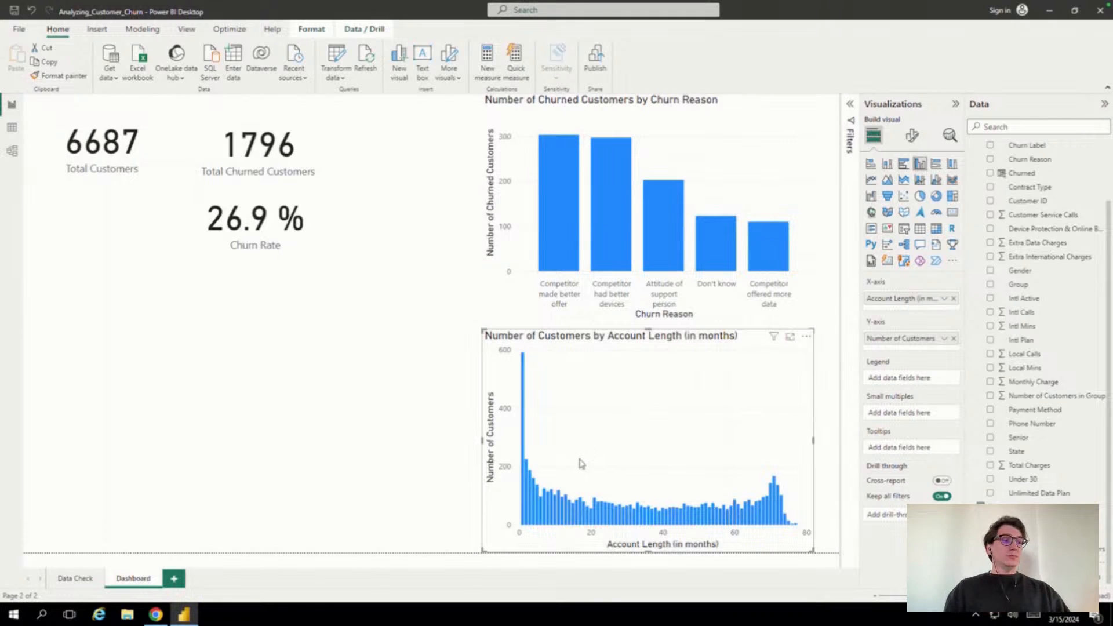
Convert the account length chart to a line and stacked column chart with Churn Rate on the line y-axis
mouse_move(523, 440)
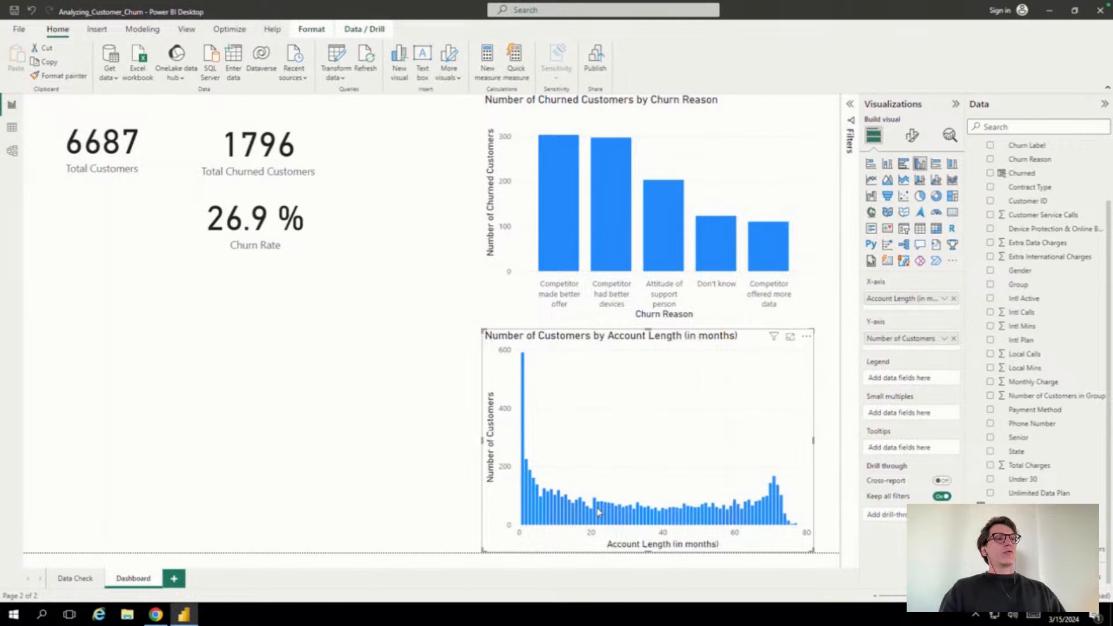
mouse_move(596, 507)
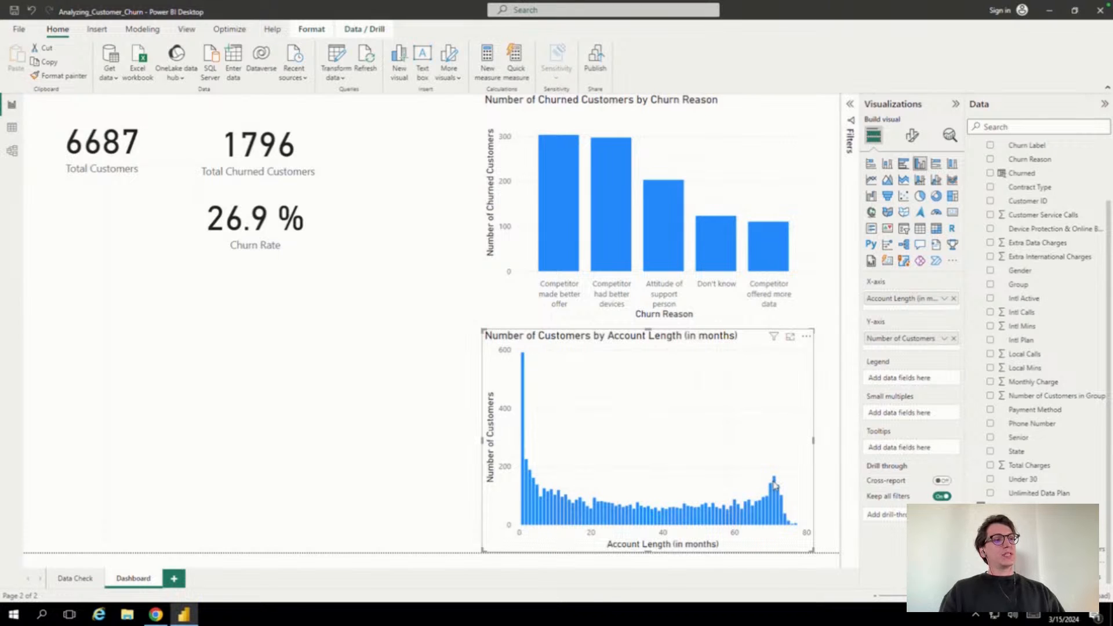
mouse_move(776, 483)
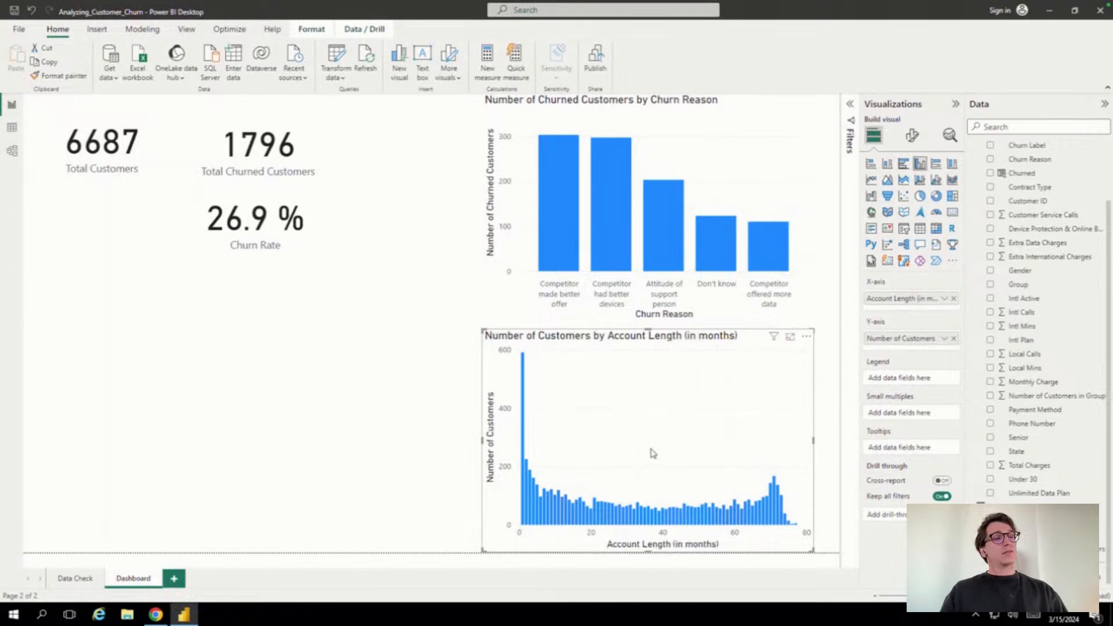
left_click(920, 181)
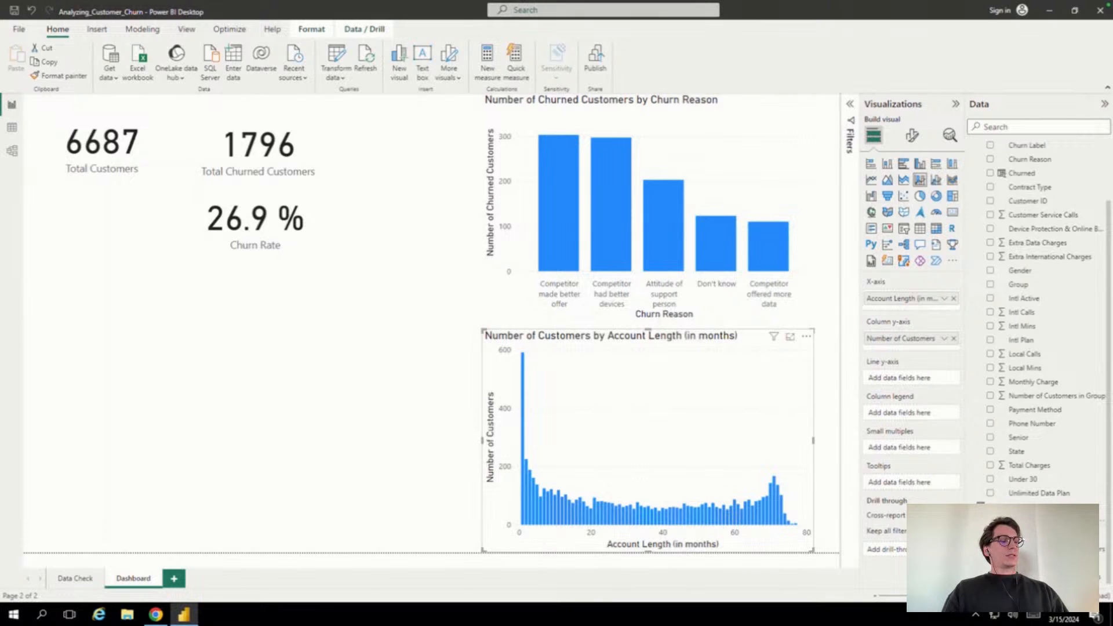
left_click_drag(1036, 523, 912, 383)
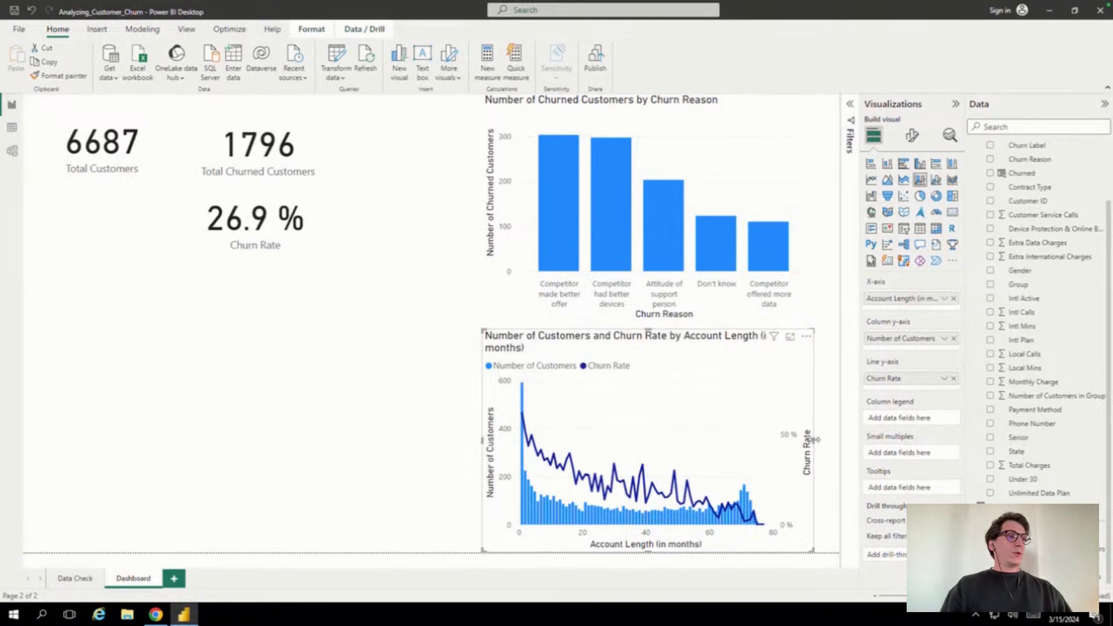
Widen the account length combo chart slightly toward the page's right edge, keeping its left edge aligned with the churn reason chart
left_click_drag(827, 446, 837, 444)
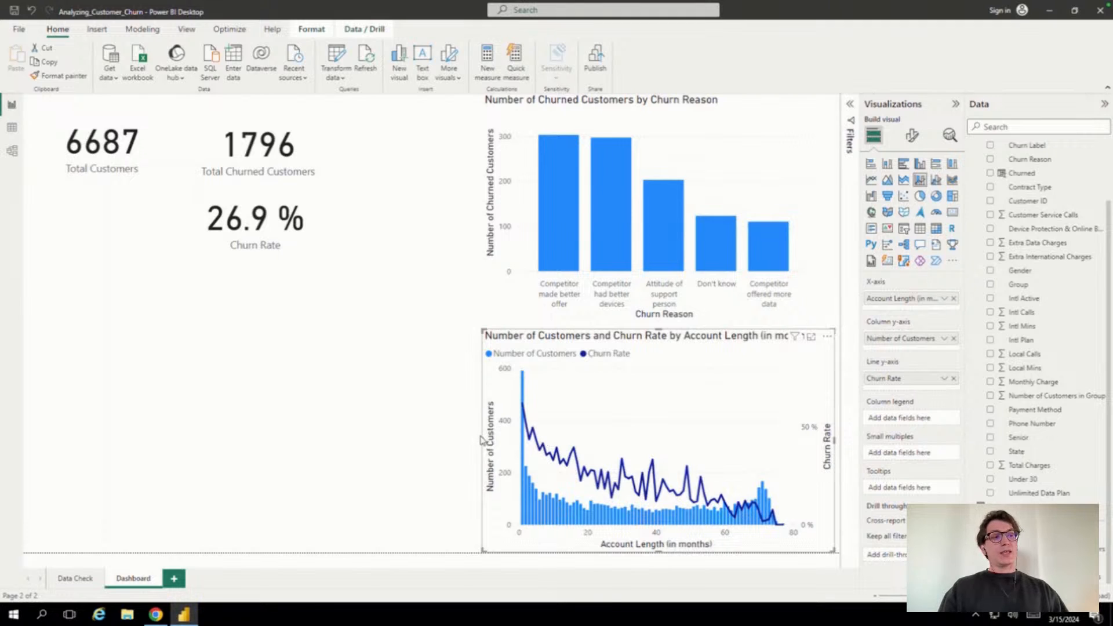
left_click_drag(481, 440, 18, 456)
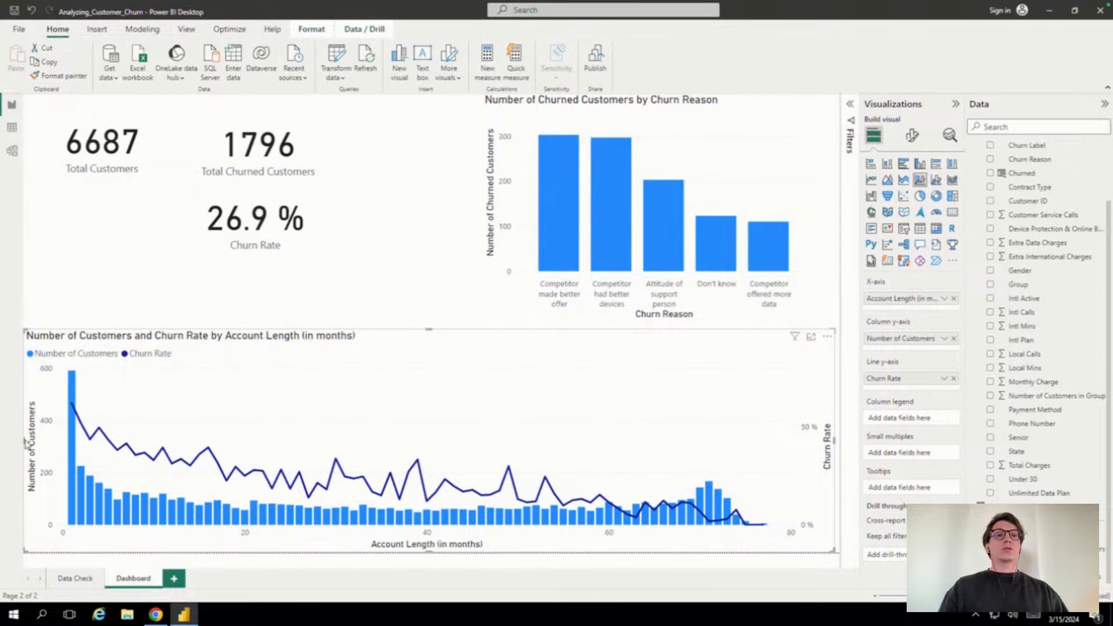
left_click_drag(22, 441, 483, 480)
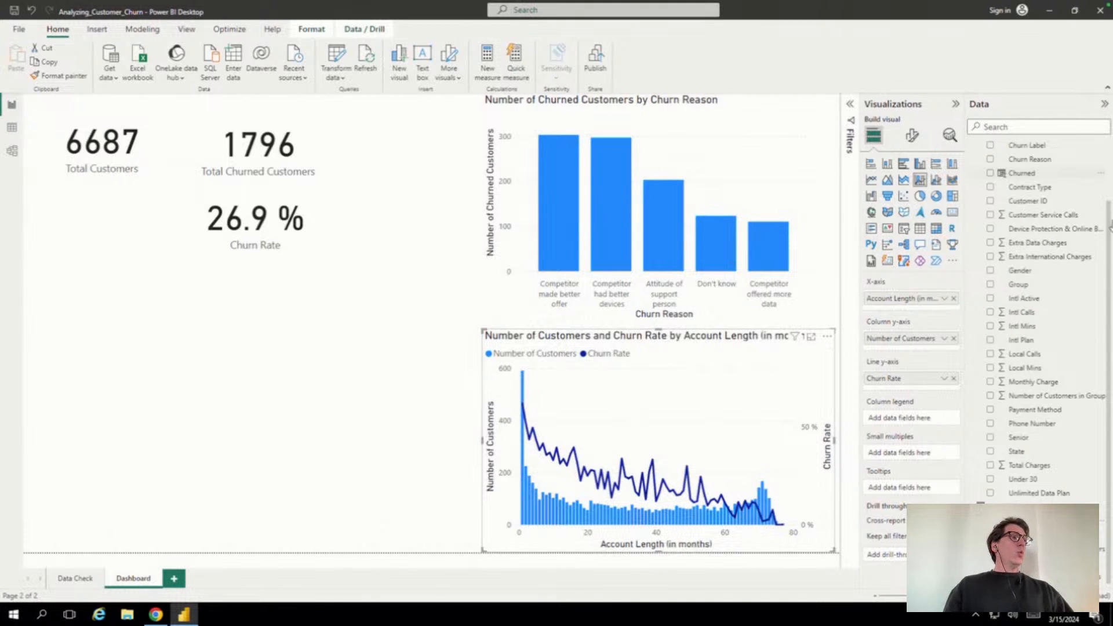
Start a new group on the Account Length (in months) field and name it "Tenure (in months) (bins)"
scroll(1109, 185, "up", 2)
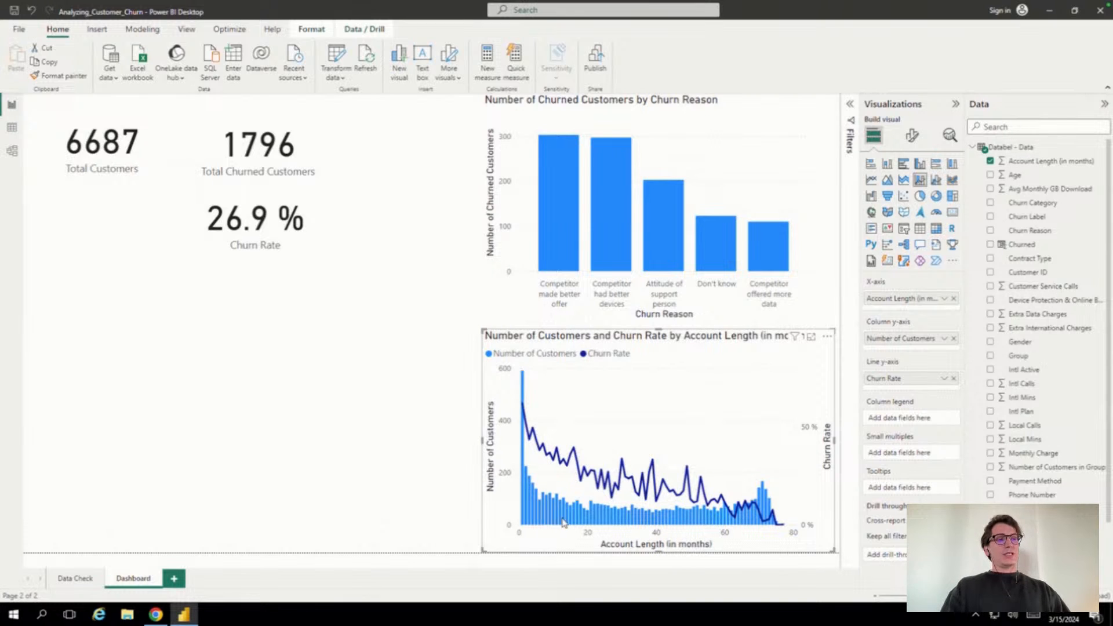
mouse_move(564, 526)
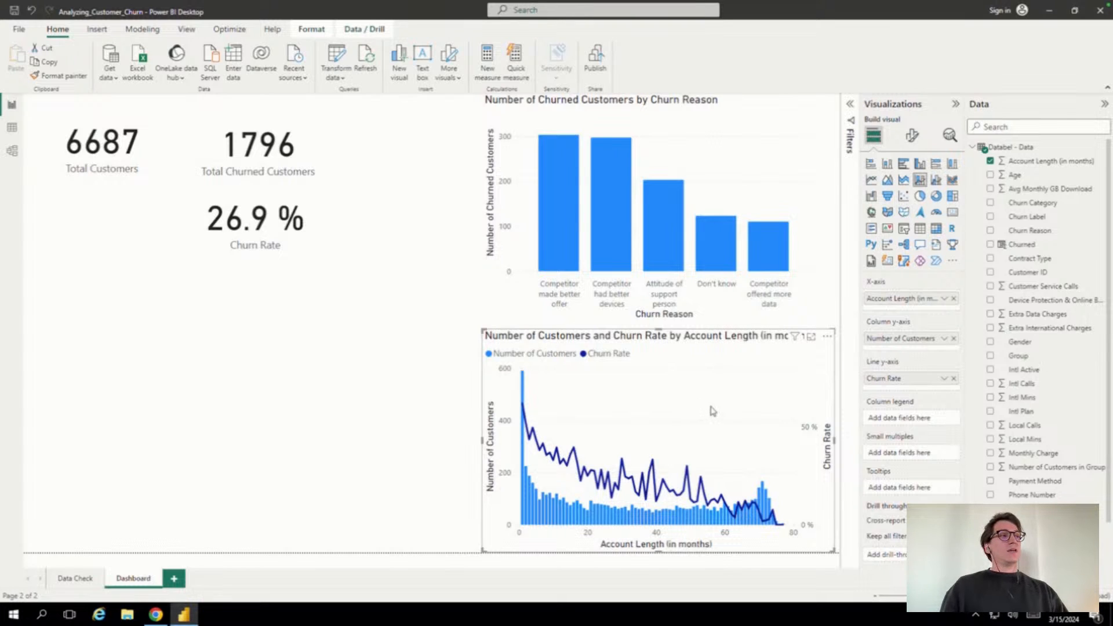
right_click(1020, 168)
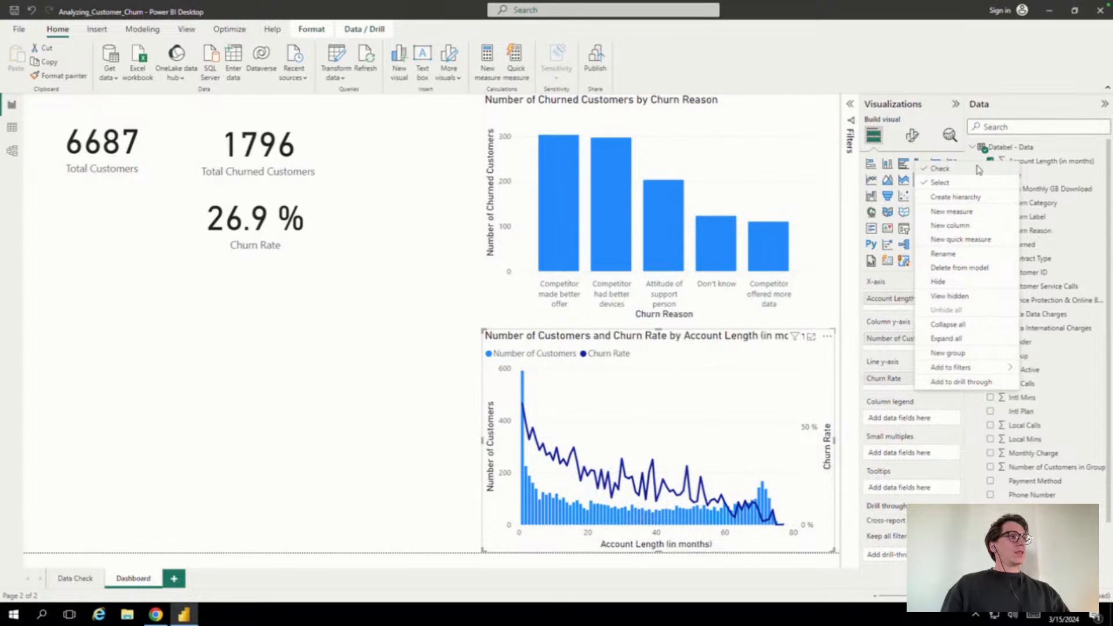
left_click(954, 354)
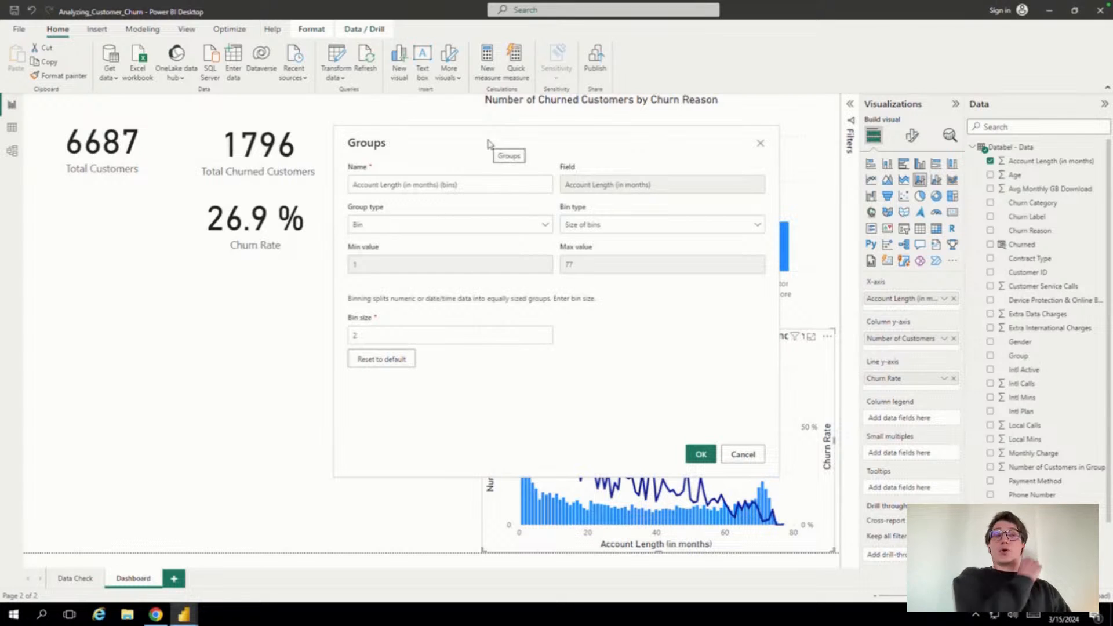
double_click(391, 185)
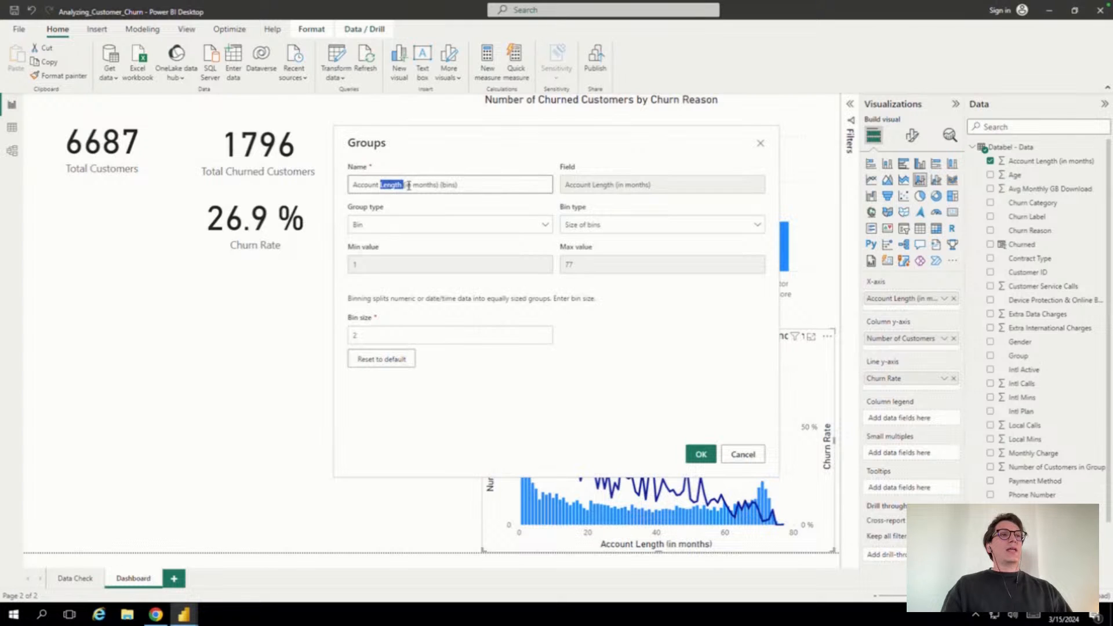
left_click_drag(406, 184, 313, 188)
type("Tenur")
key("BackSpace")
key("BackSpace")
key("BackSpace")
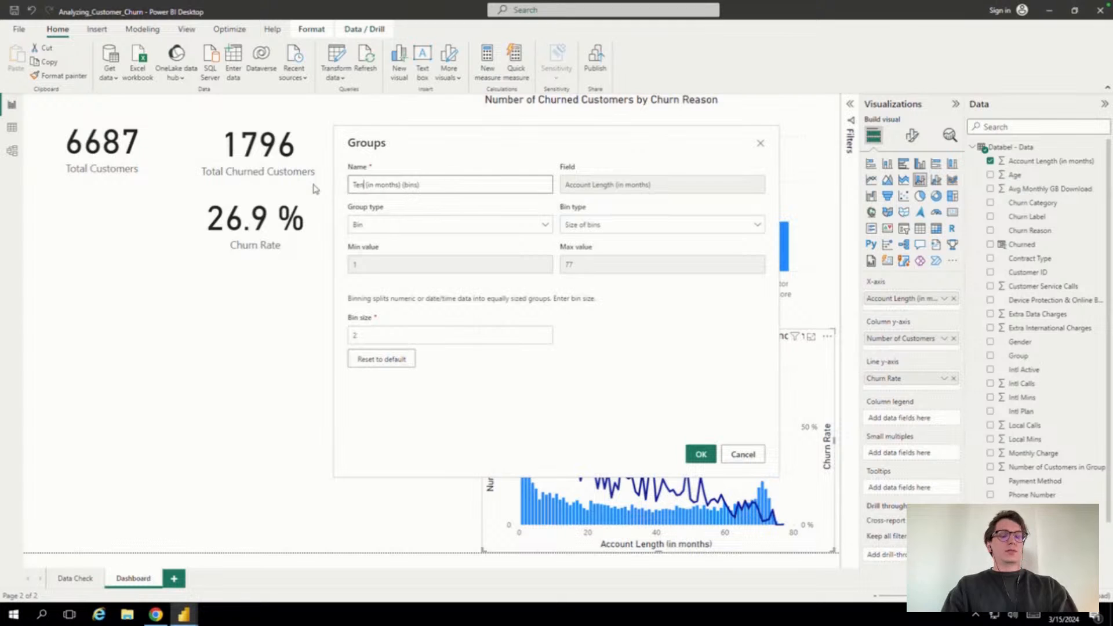
type("ure")
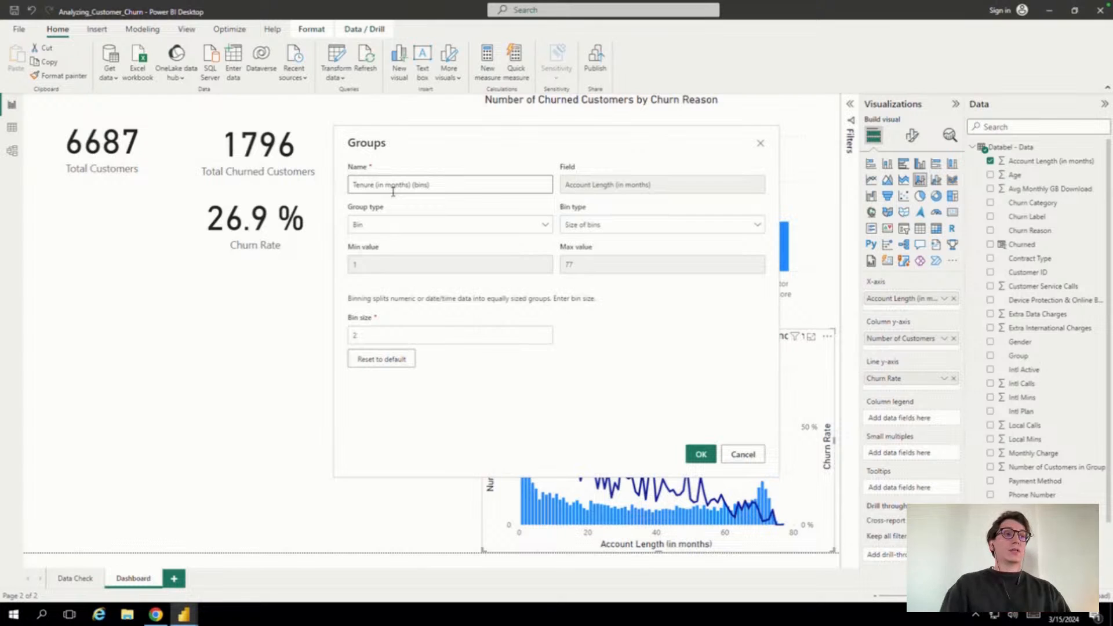
Create the tenure group with group type Bin, bin type Size of bins and a bin size of 6
left_click(378, 225)
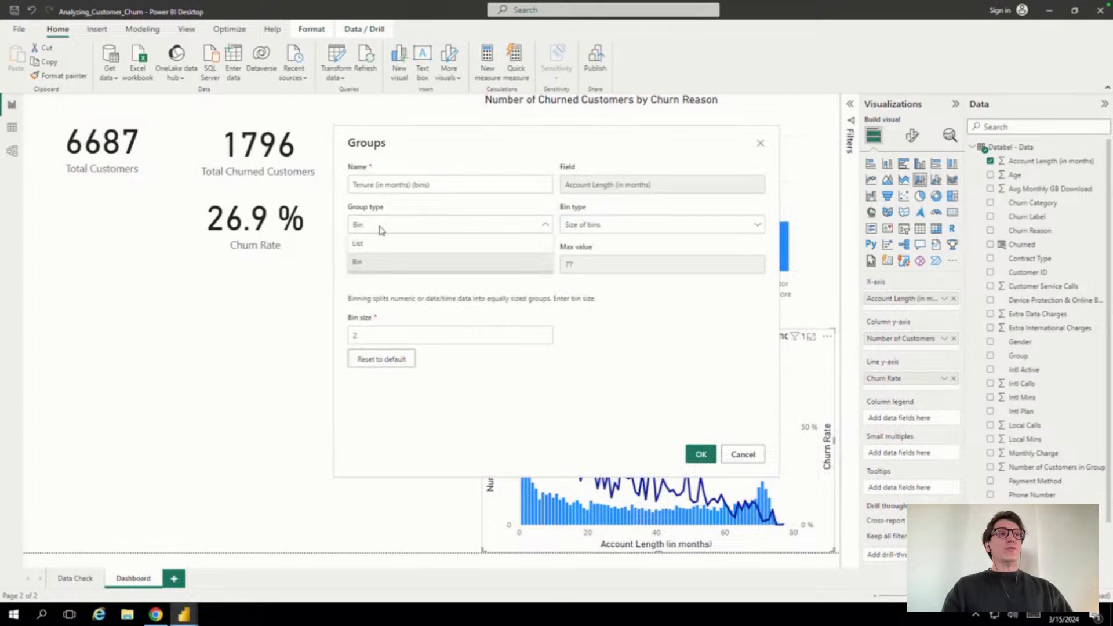
left_click(375, 264)
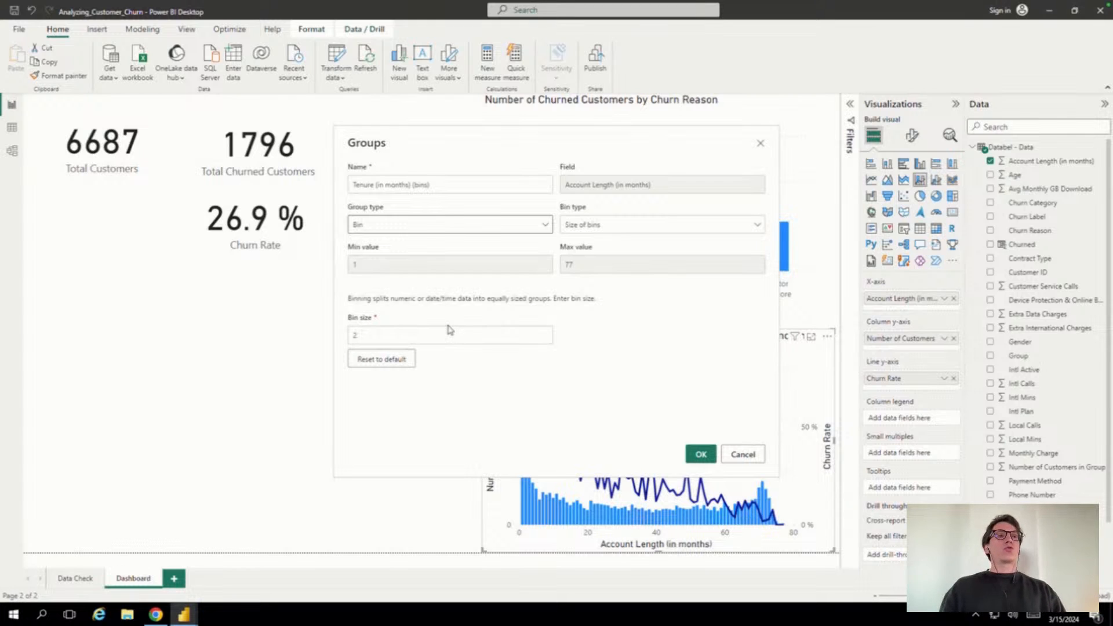
left_click(600, 231)
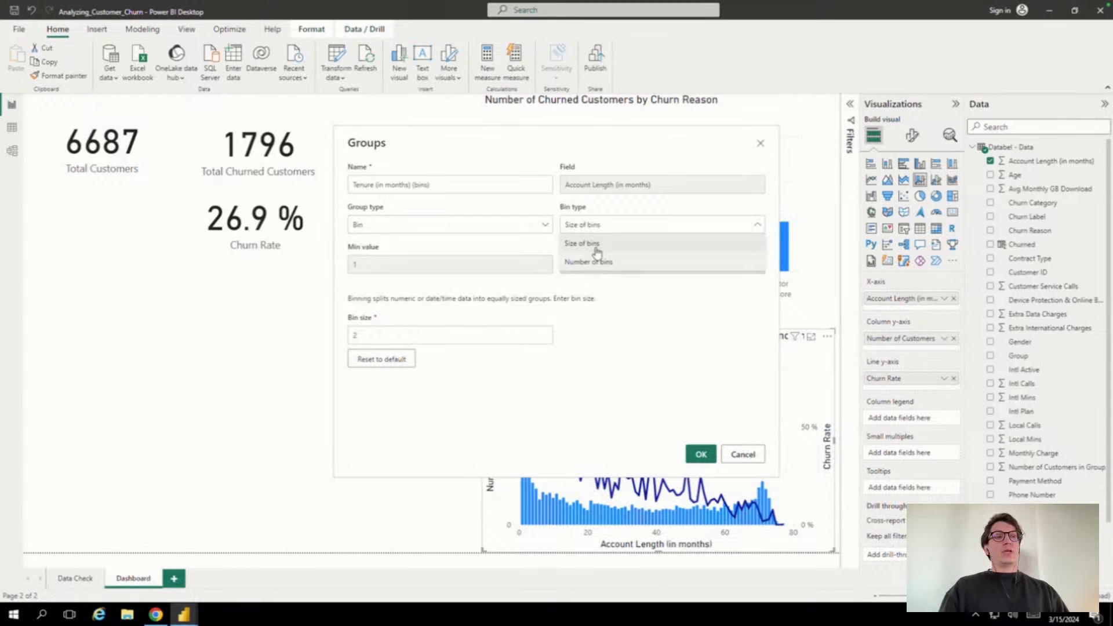
left_click(602, 209)
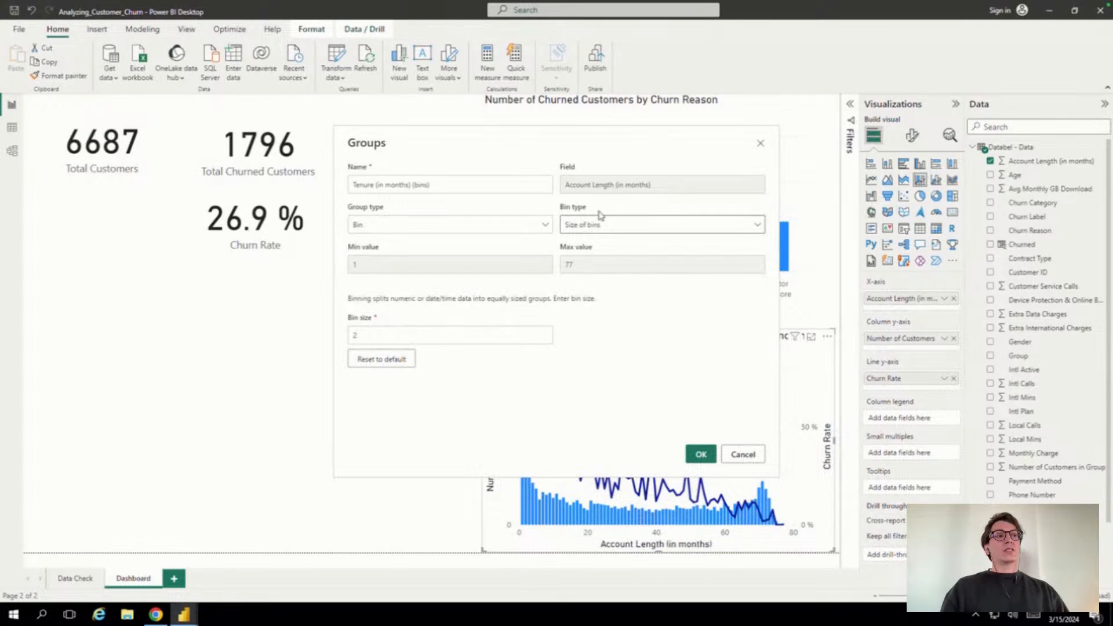
left_click(586, 230)
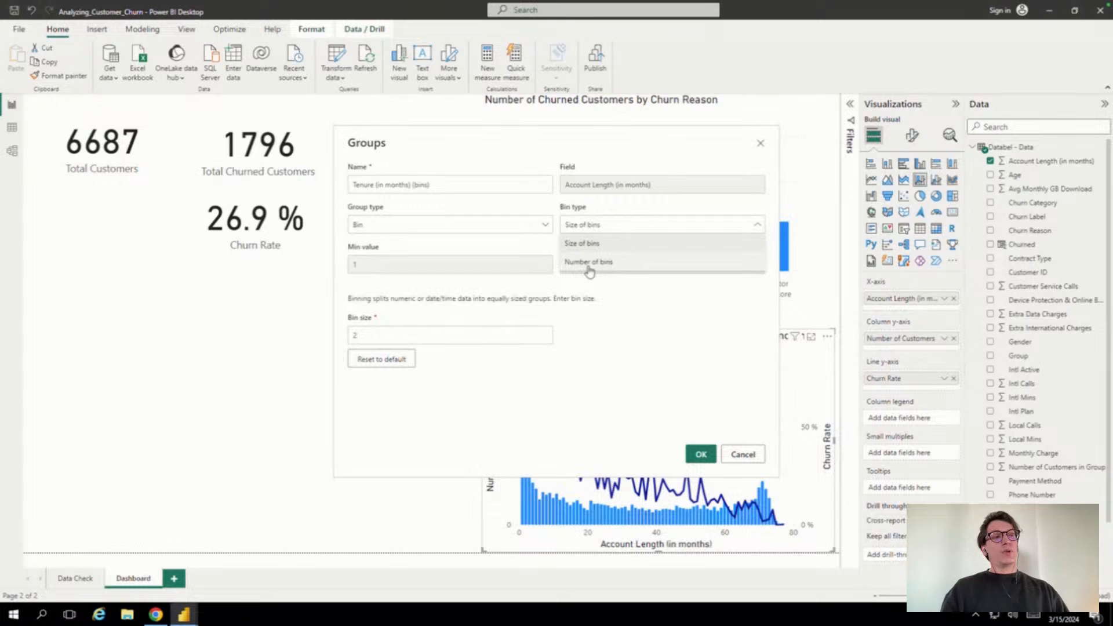
left_click(613, 213)
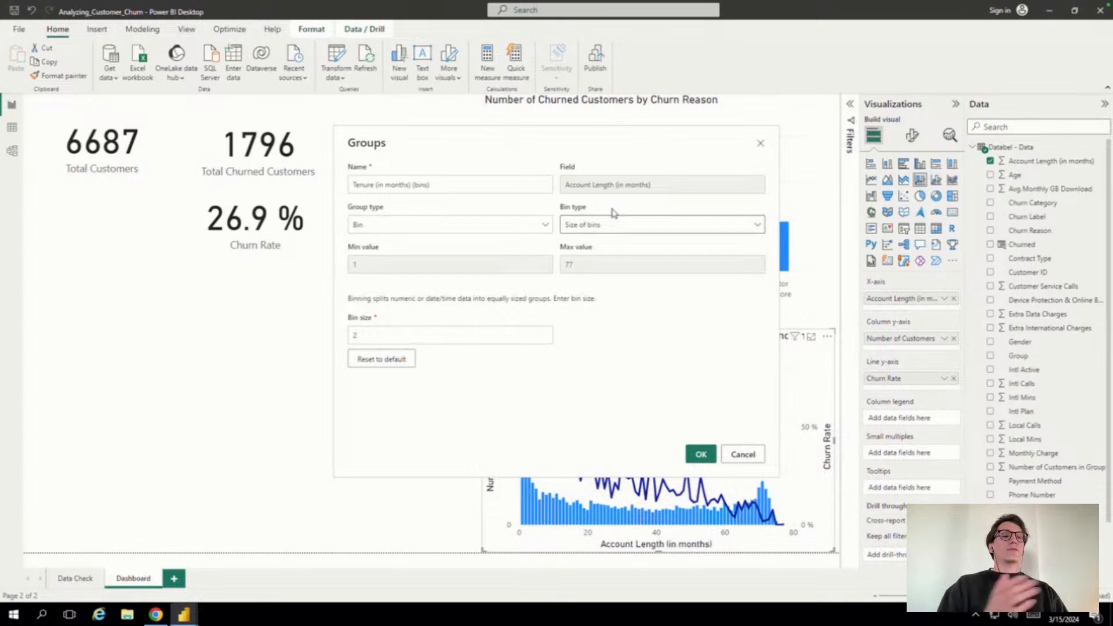
left_click(420, 331)
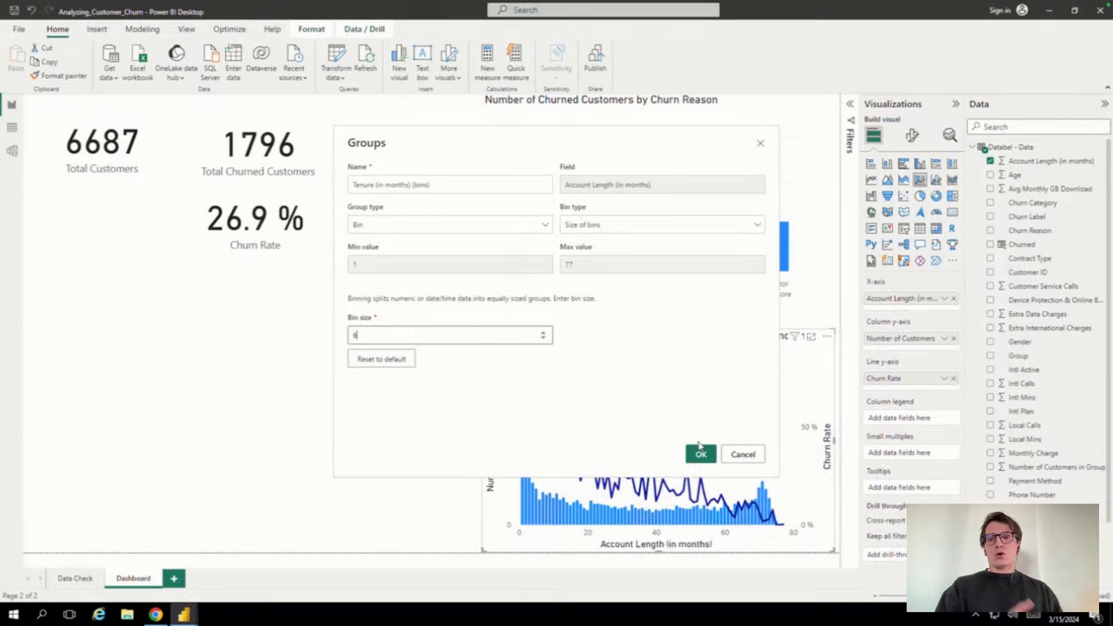
left_click(700, 456)
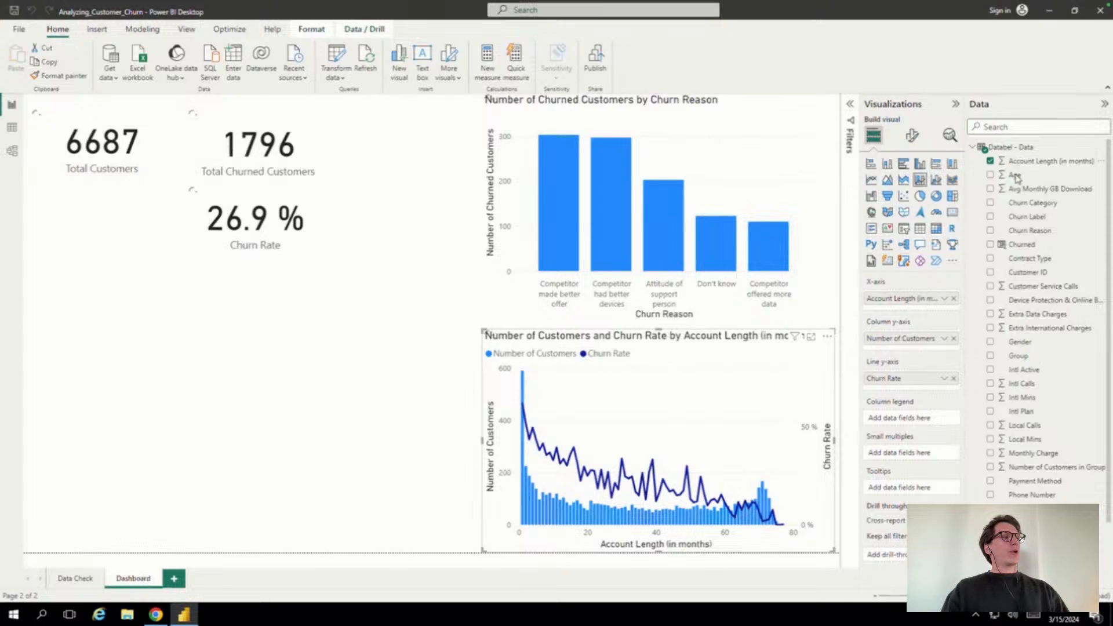
Add a new report page and place Account Length (in months) on it as a table spanning the page height
left_click(1016, 177)
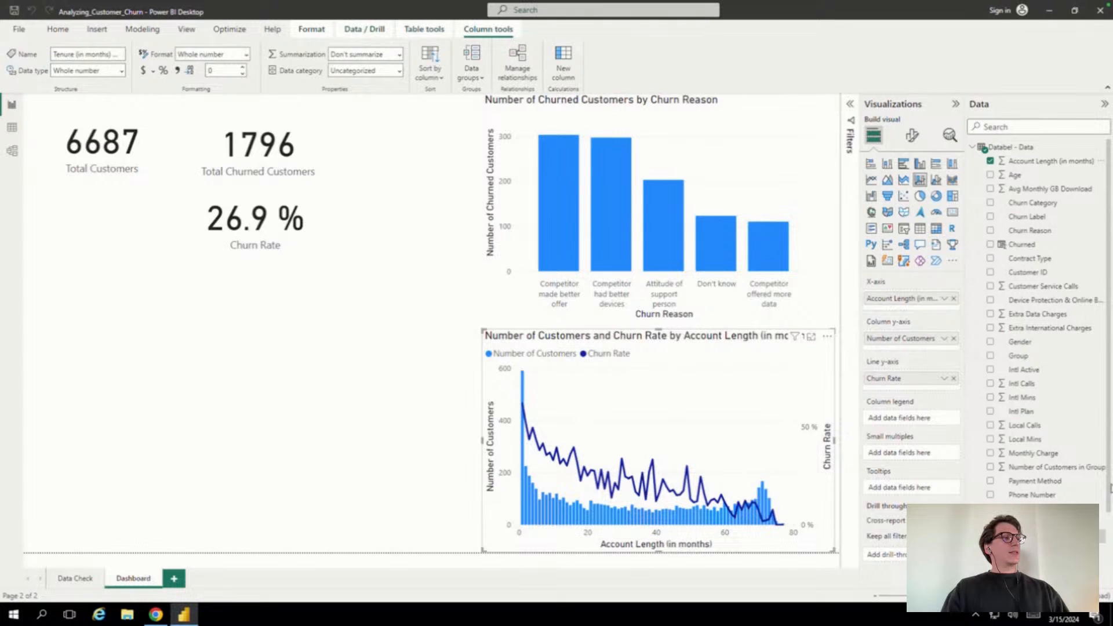
scroll(980, 459, "down", 3)
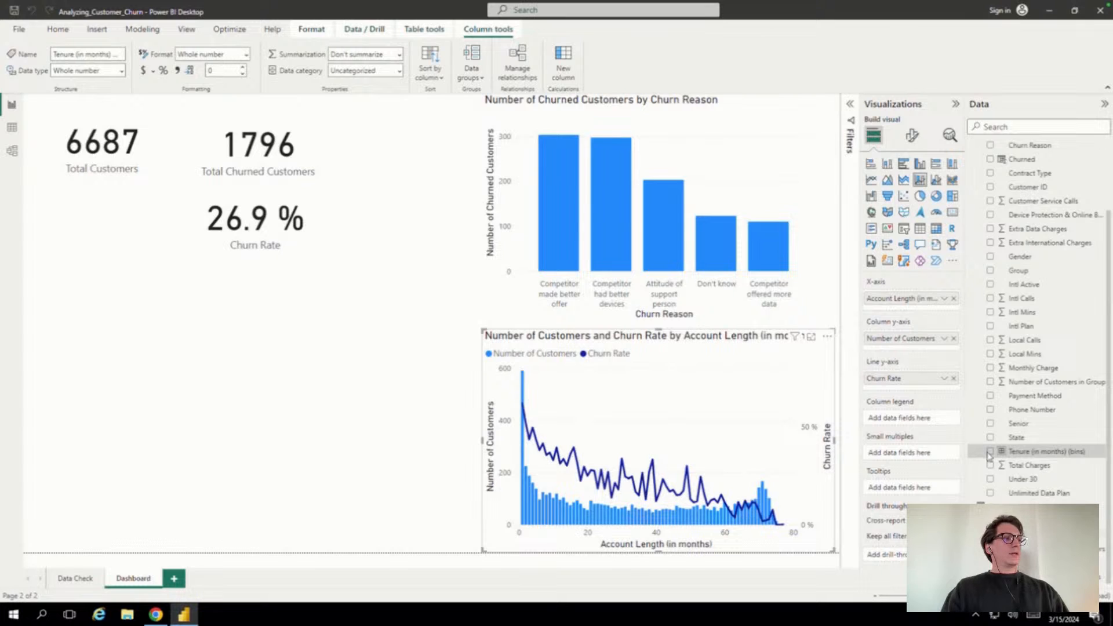
left_click(174, 579)
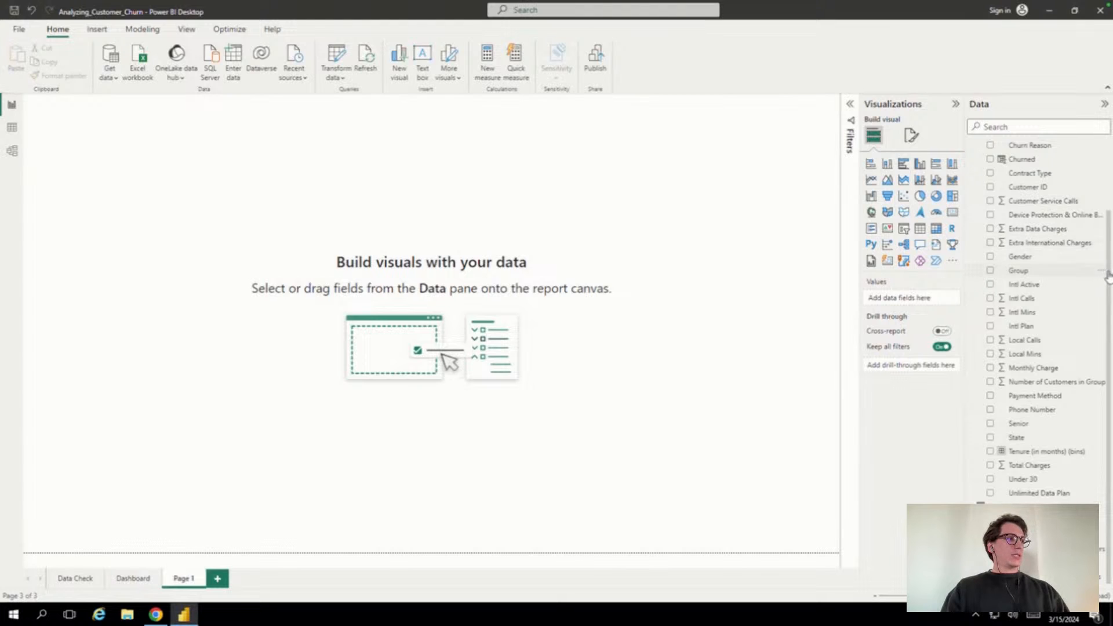
left_click_drag(1108, 272, 1108, 175)
left_click_drag(1029, 162, 226, 192)
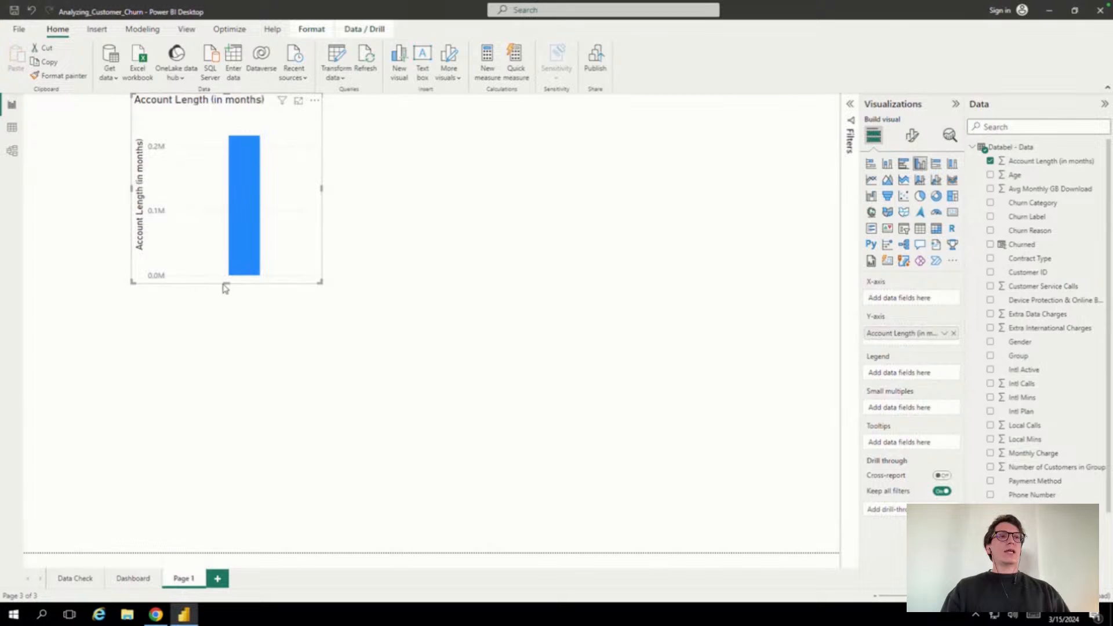
left_click_drag(226, 282, 238, 574)
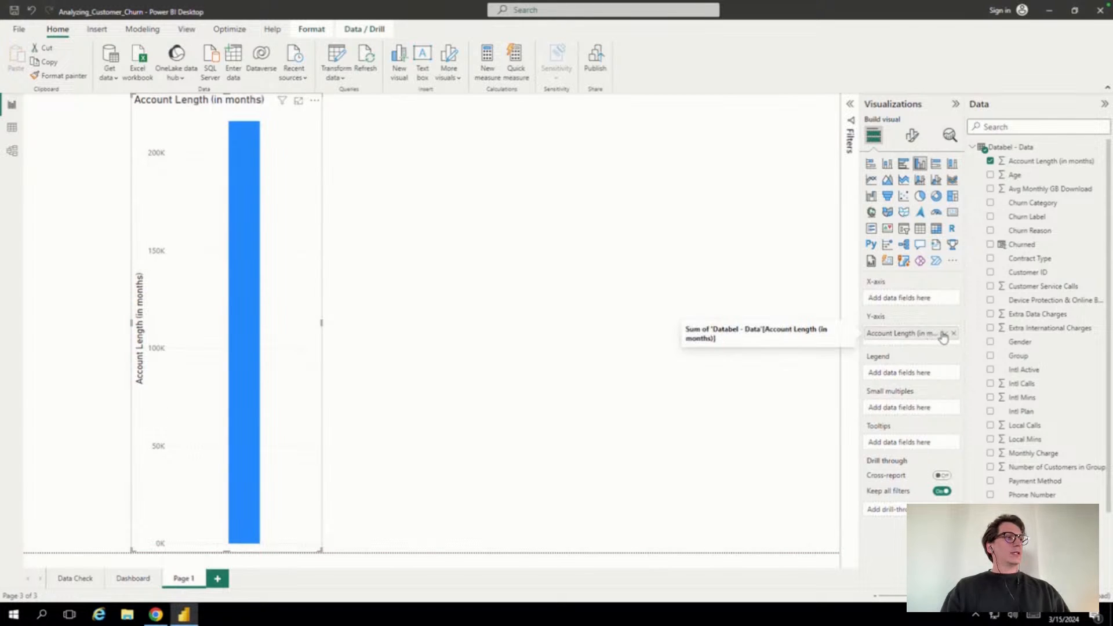
left_click(922, 230)
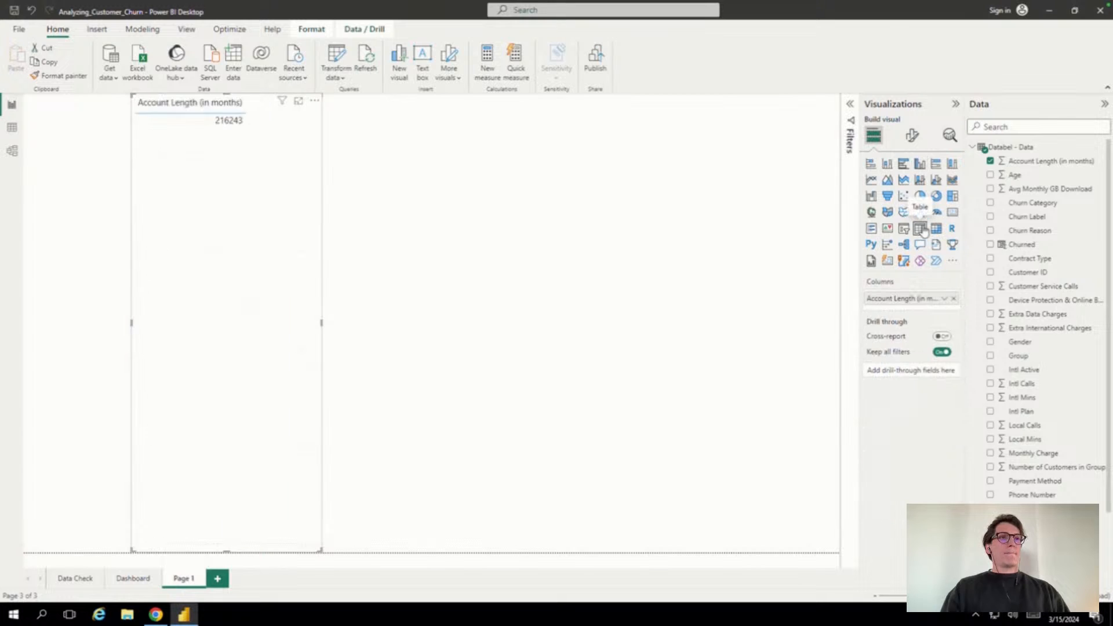
Set Account Length (in months) to Don't summarize in a wider table and add Tenure (in months) (bins) as the second column
left_click(938, 303)
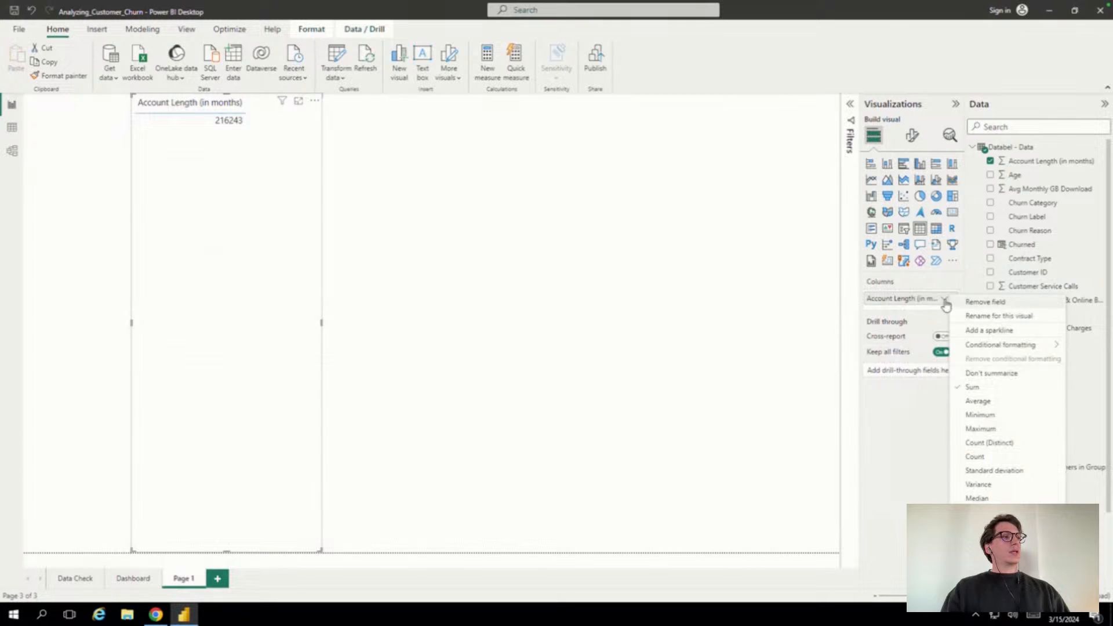
left_click(990, 376)
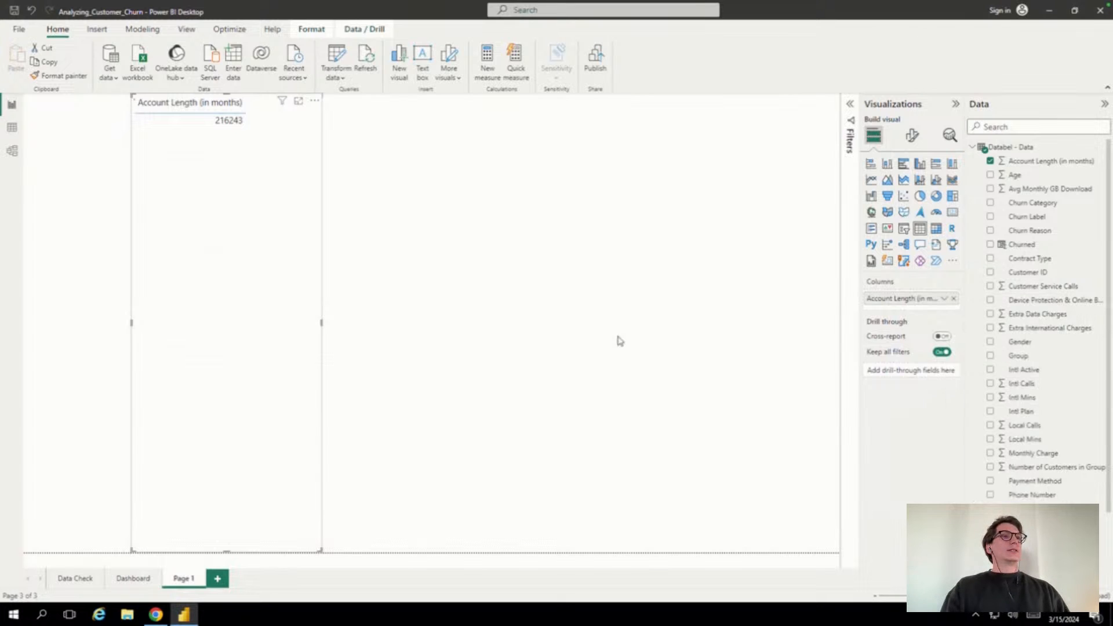
left_click_drag(321, 323, 406, 335)
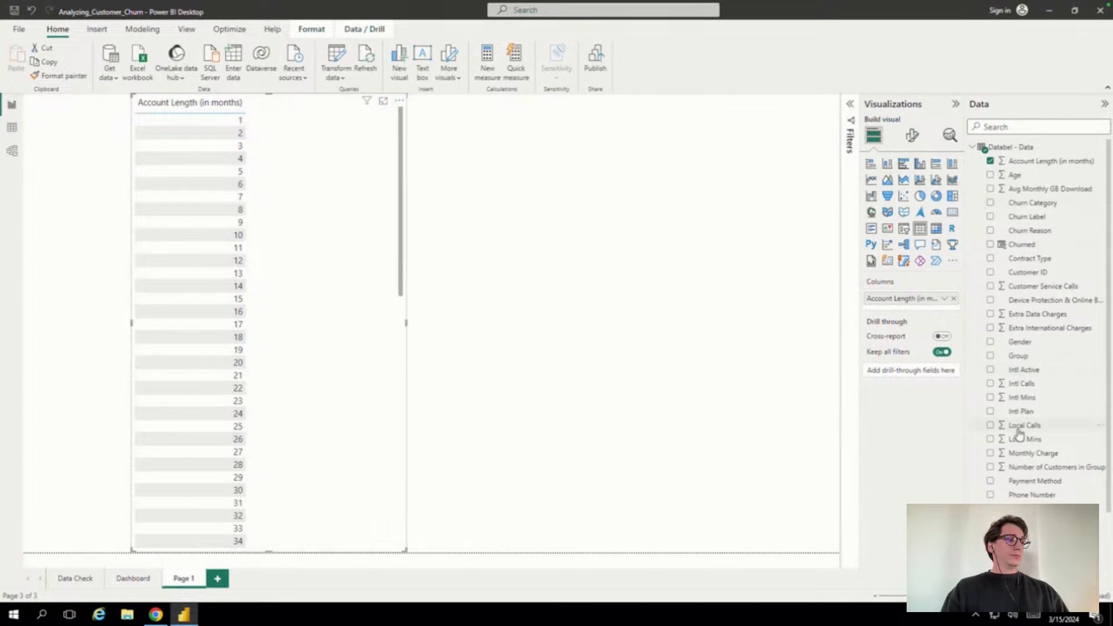
left_click_drag(1027, 536, 906, 310)
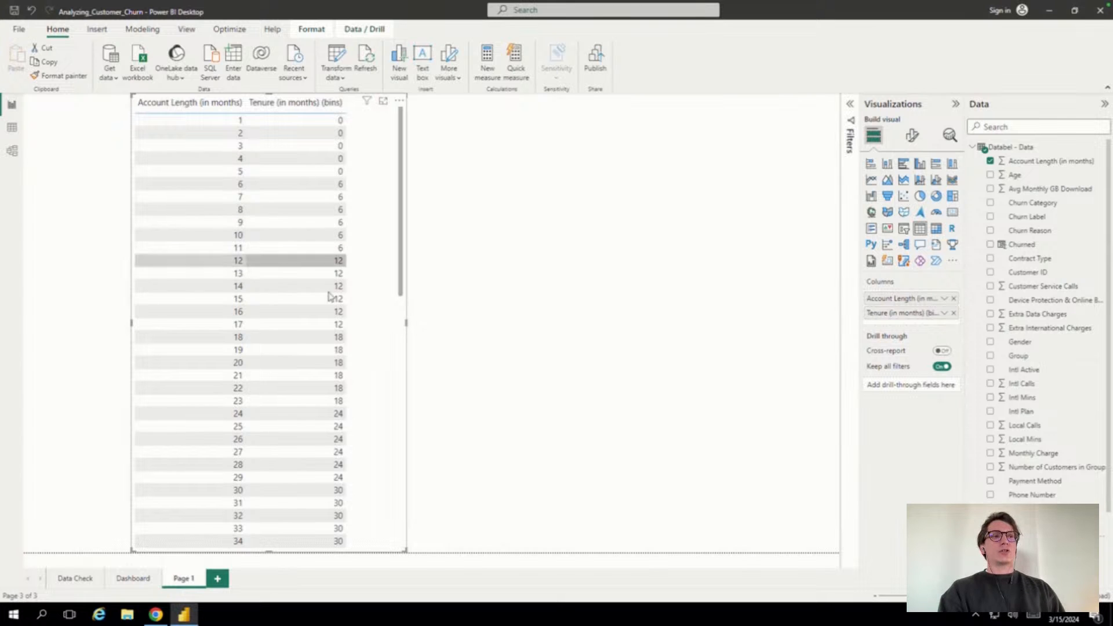
left_click_drag(402, 275, 398, 567)
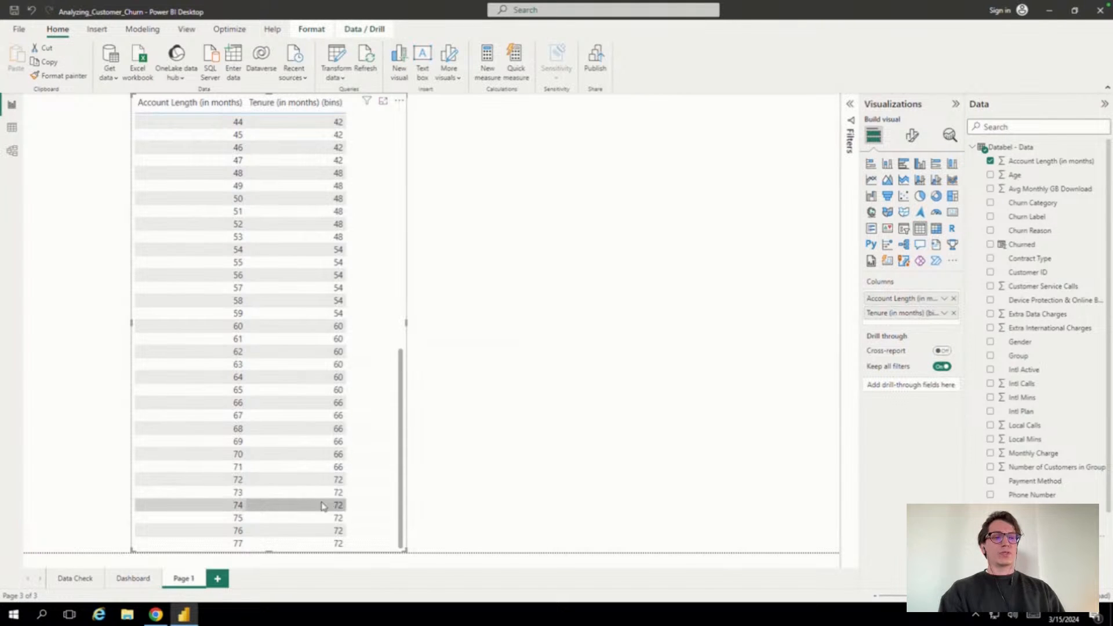
left_click_drag(402, 513, 413, 145)
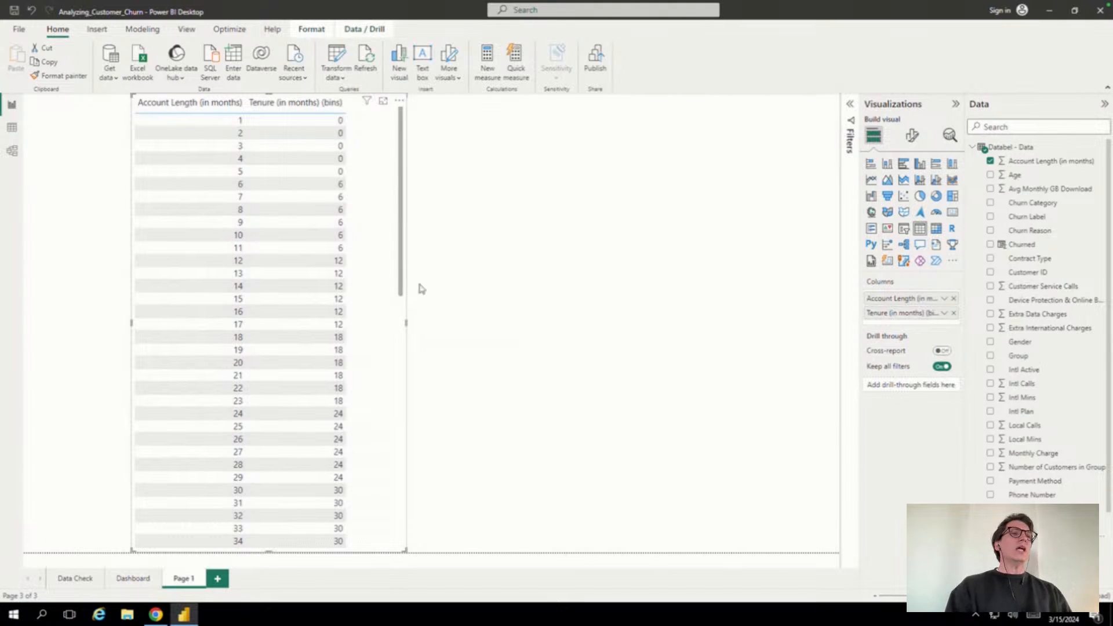
Delete the report page Page 1 that holds the binning check table
left_click(203, 578)
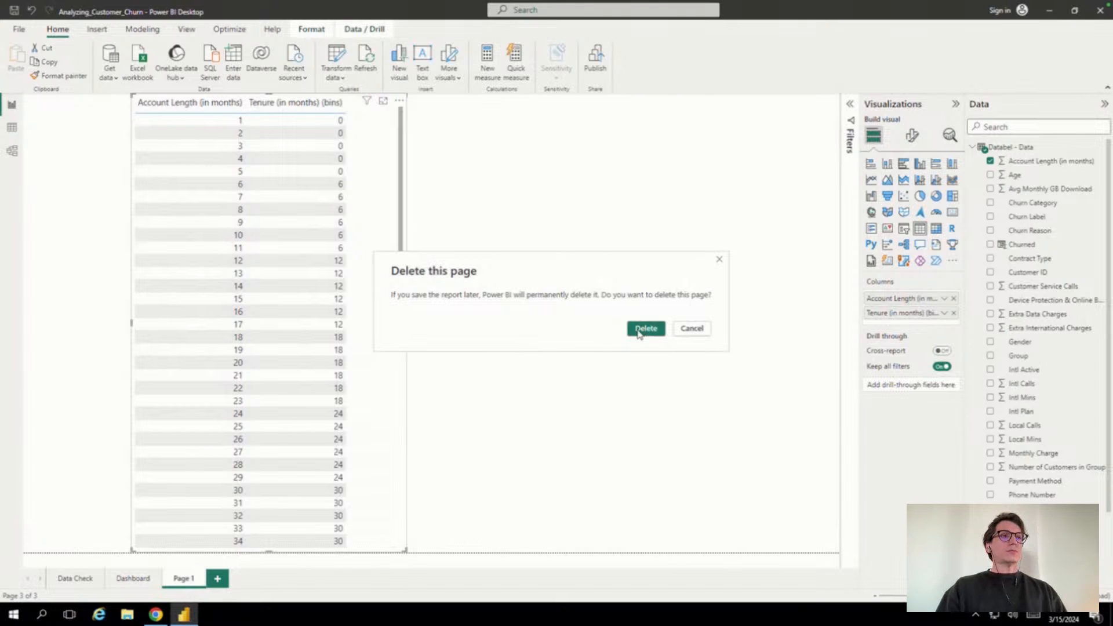
left_click(640, 334)
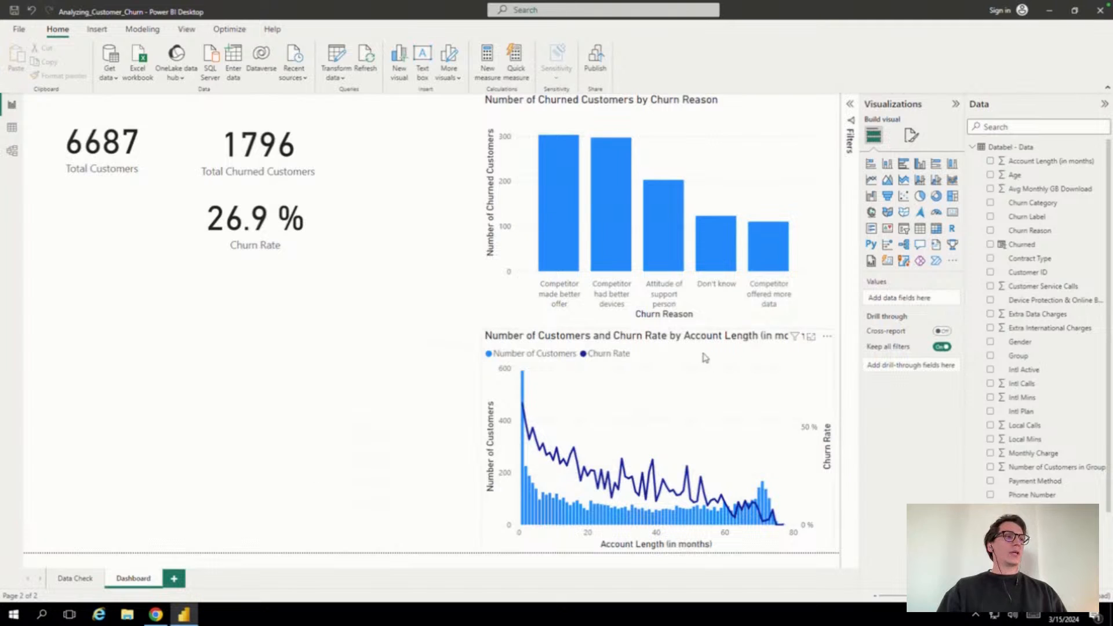
Replace Account Length (in months) with Tenure (in months) (bins) on the X-axis of the customers and churn rate chart
left_click(745, 390)
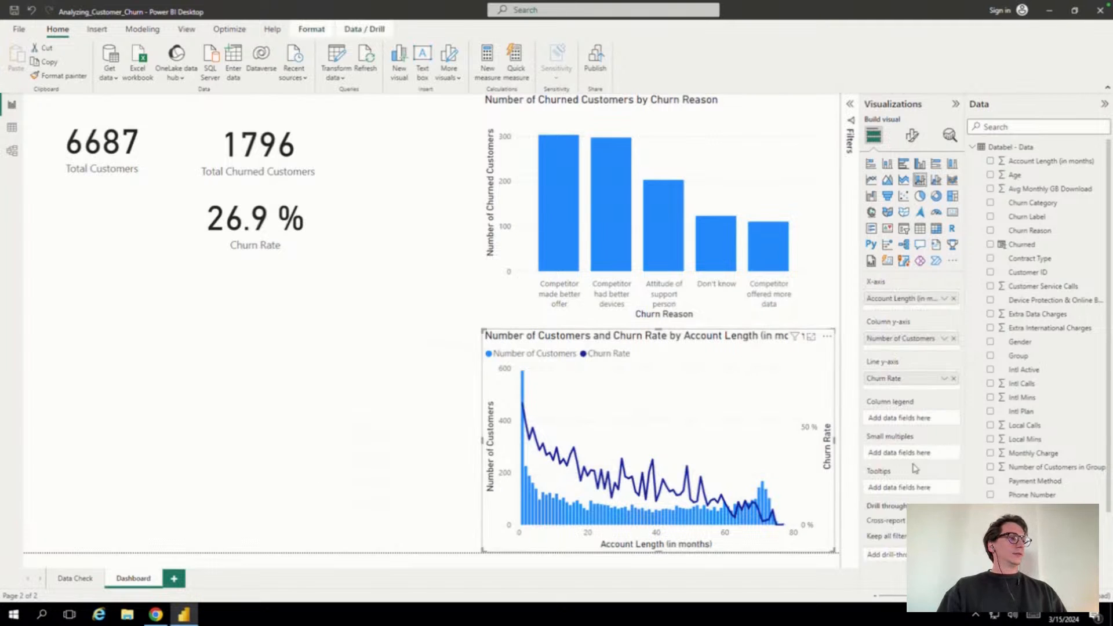
left_click(953, 298)
left_click_drag(899, 512, 904, 308)
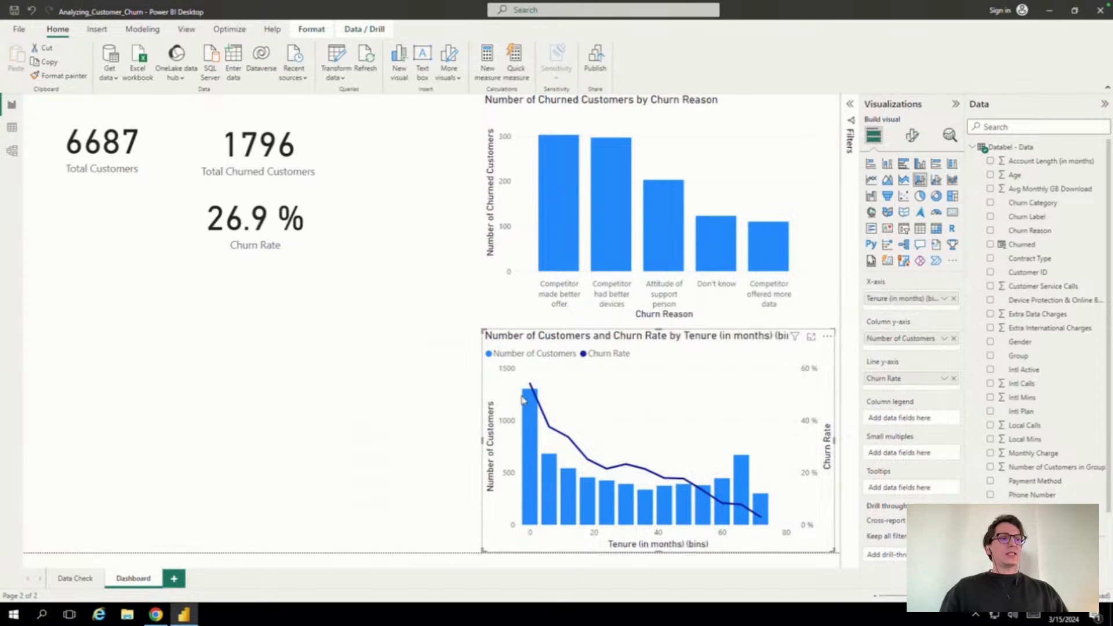
mouse_move(528, 460)
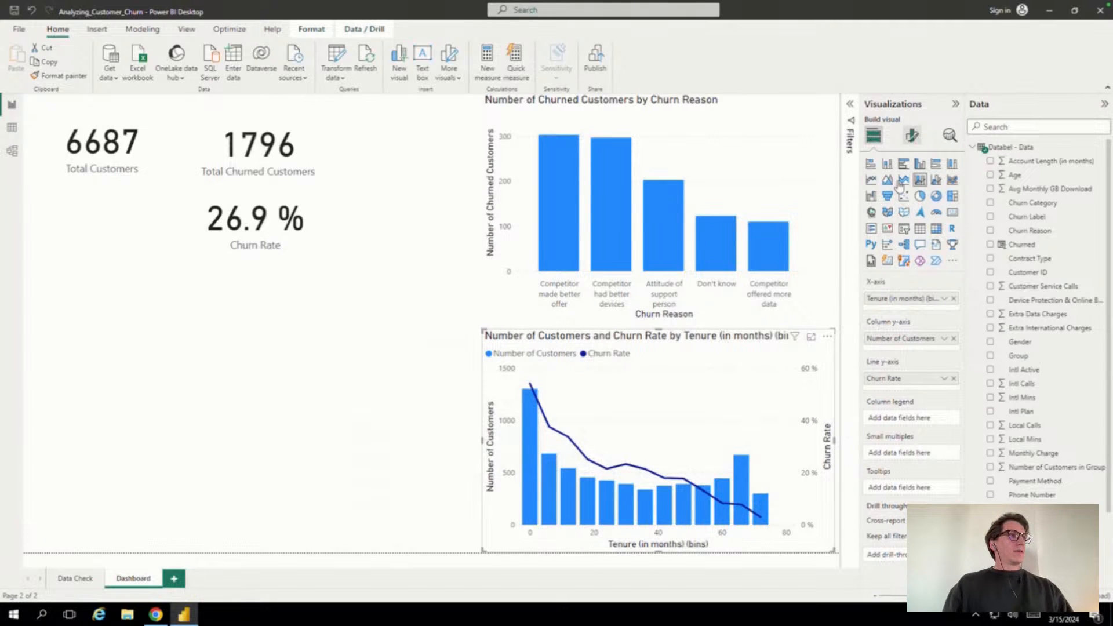
Color the chart's Churn Rate line red (#D64550, Theme color 8) and turn on its shade area
left_click(912, 136)
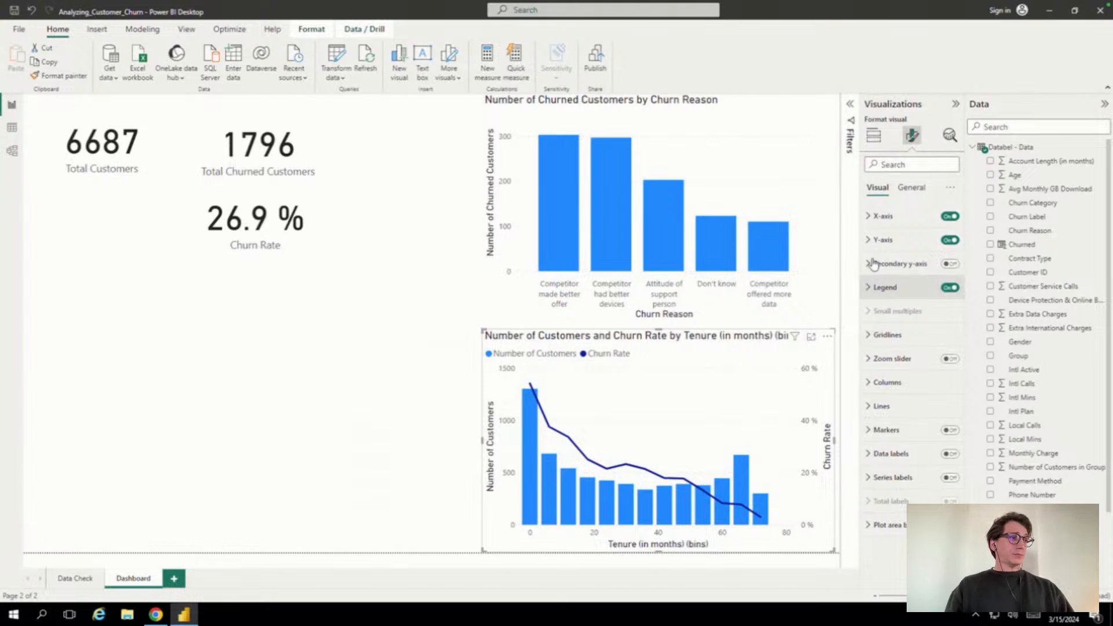
left_click(870, 408)
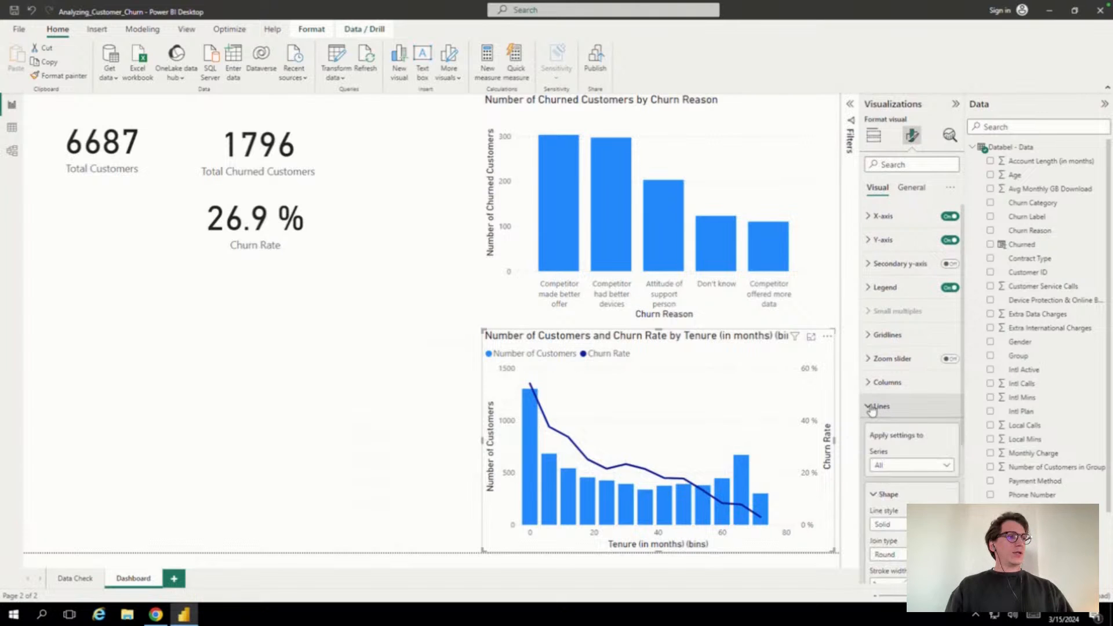
scroll(887, 414, "down", 3)
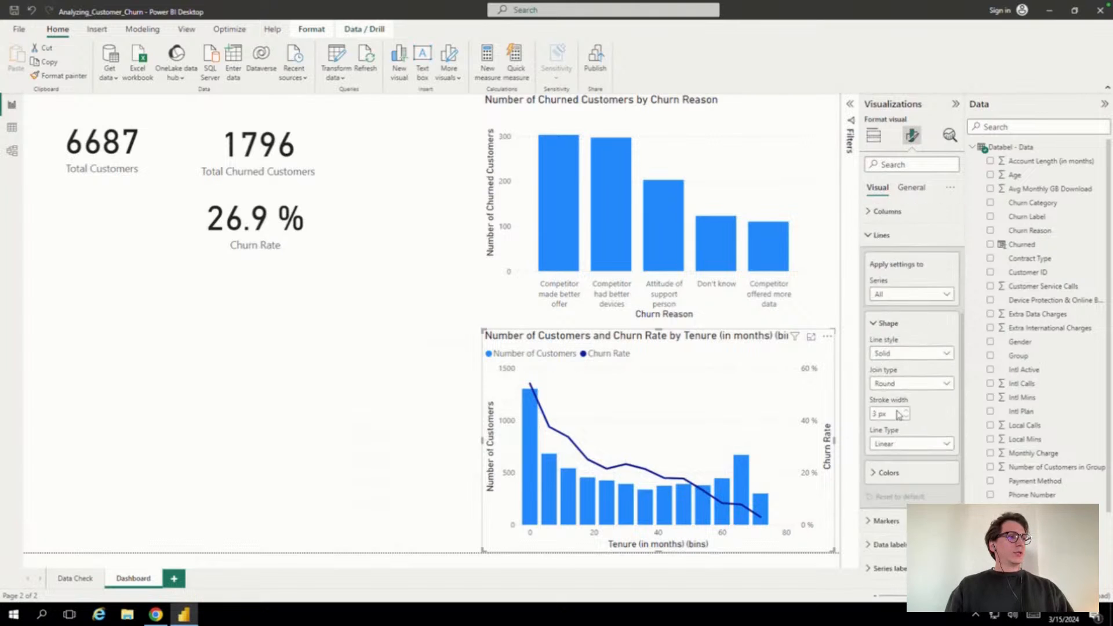
left_click(903, 299)
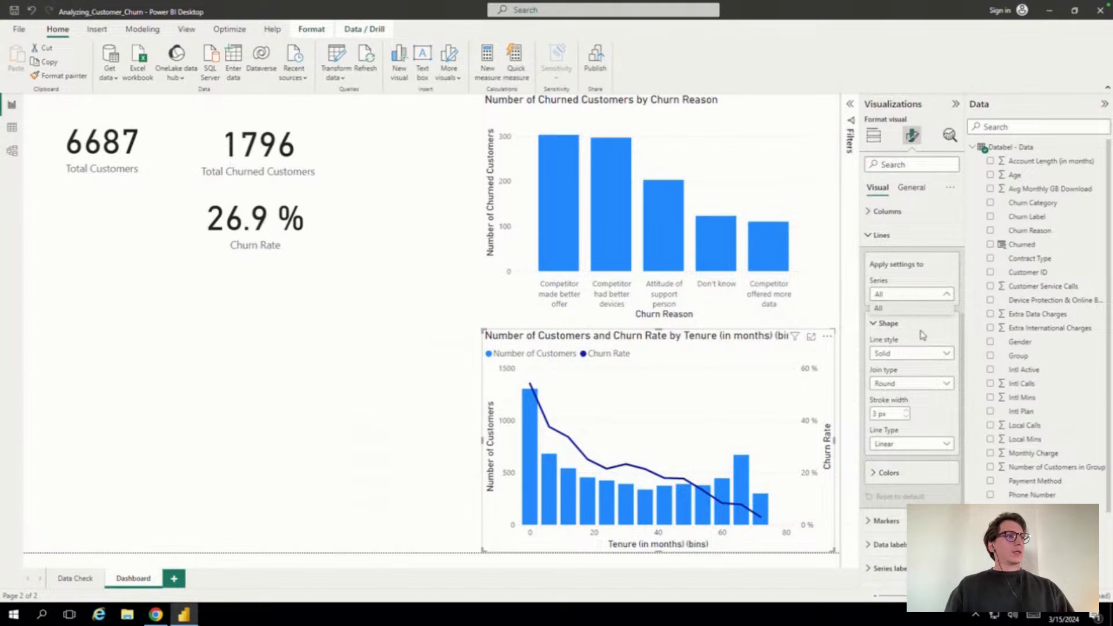
left_click(889, 309)
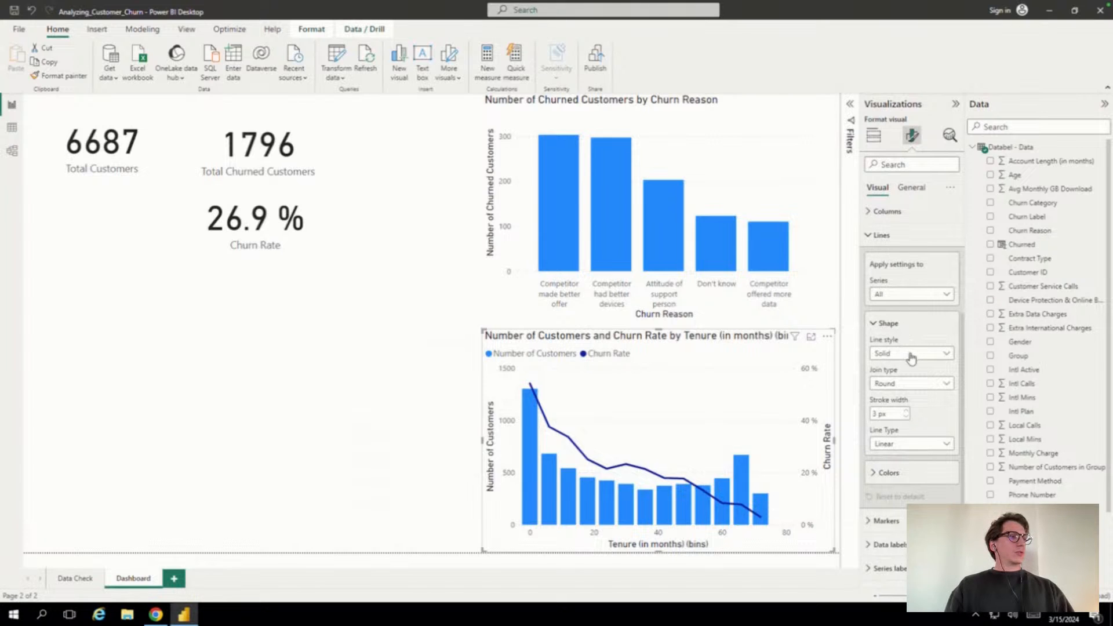
left_click(876, 326)
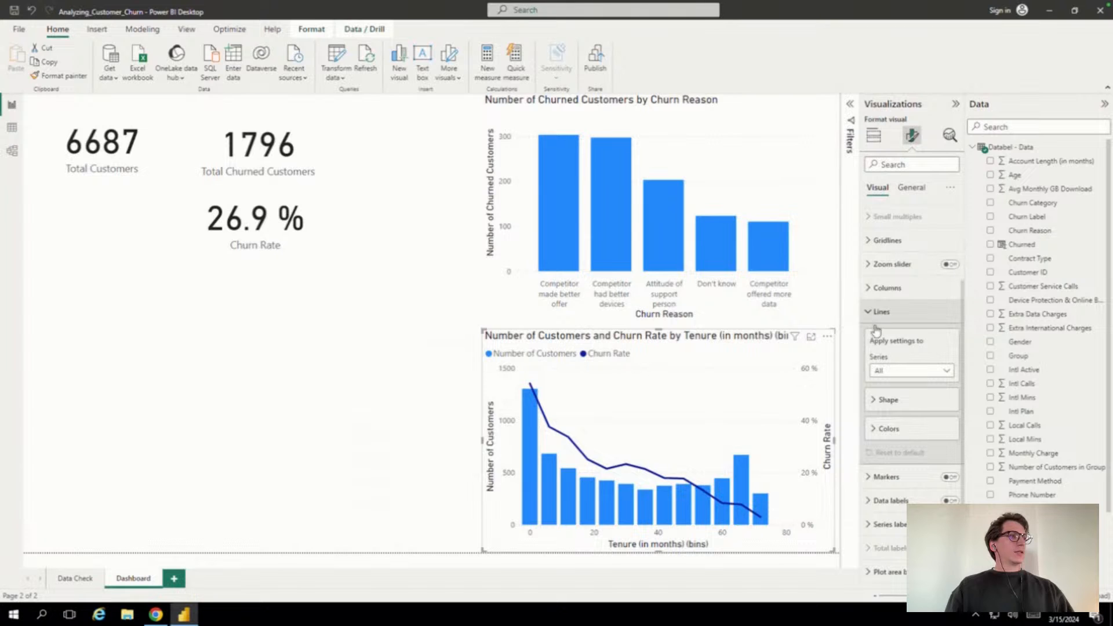
left_click(871, 430)
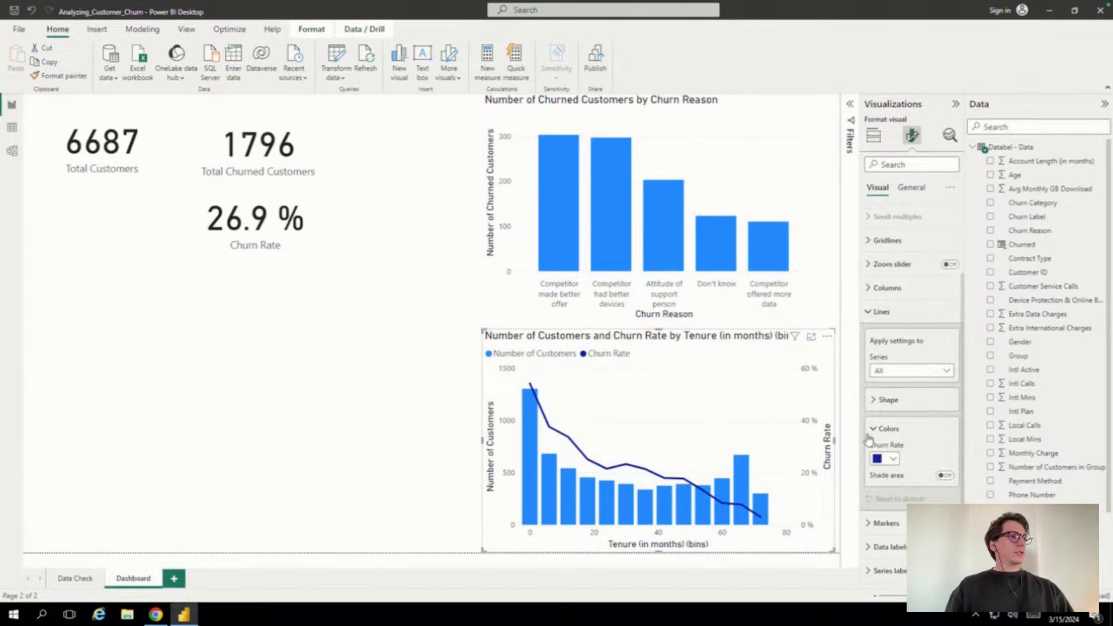
left_click(891, 461)
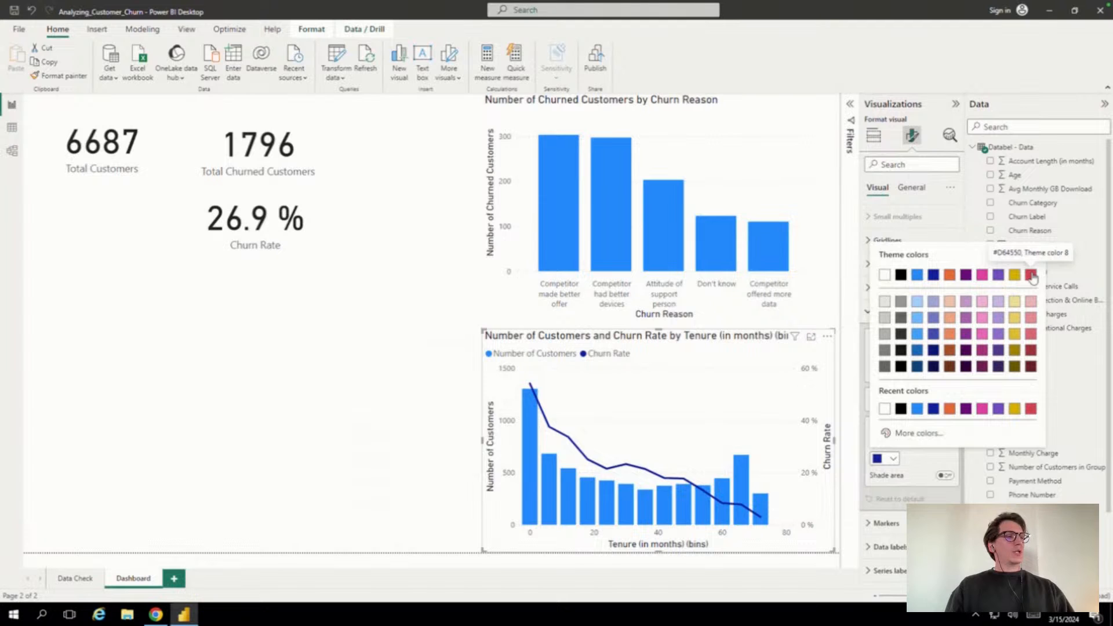
left_click(1032, 275)
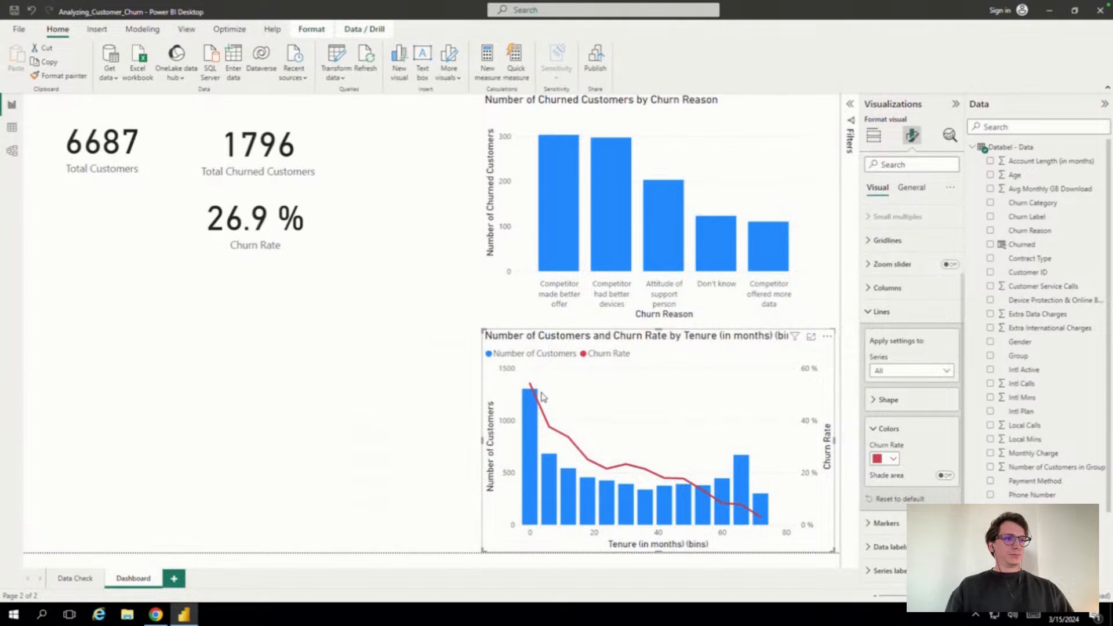
left_click(946, 476)
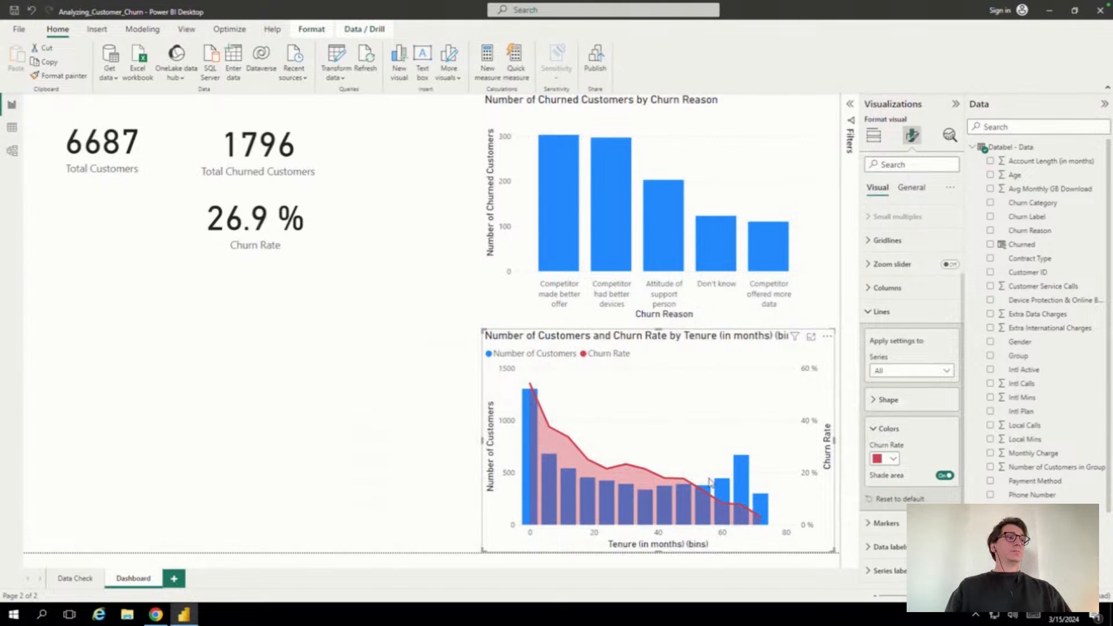
Set the line style of the Churn Rate line to Dashed
left_click(874, 135)
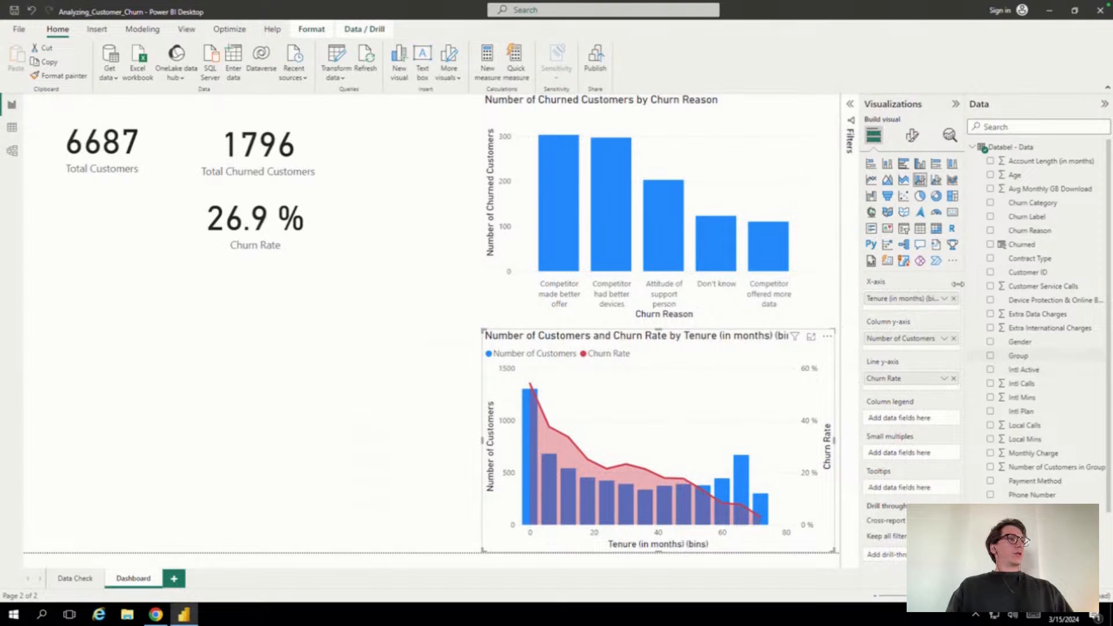
left_click(912, 135)
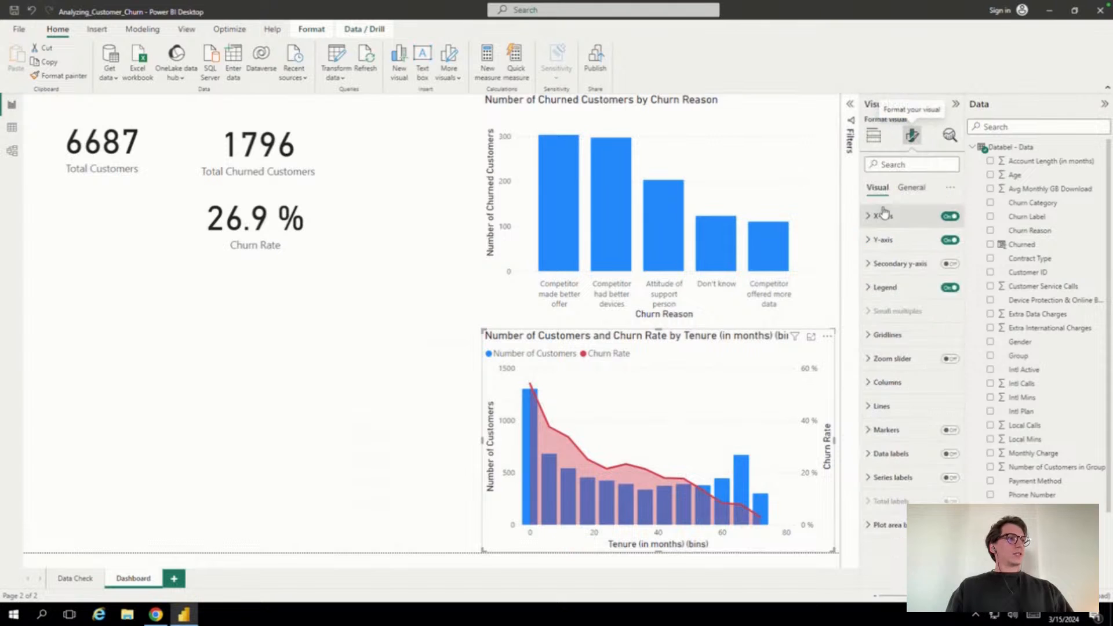
left_click(868, 407)
left_click(901, 525)
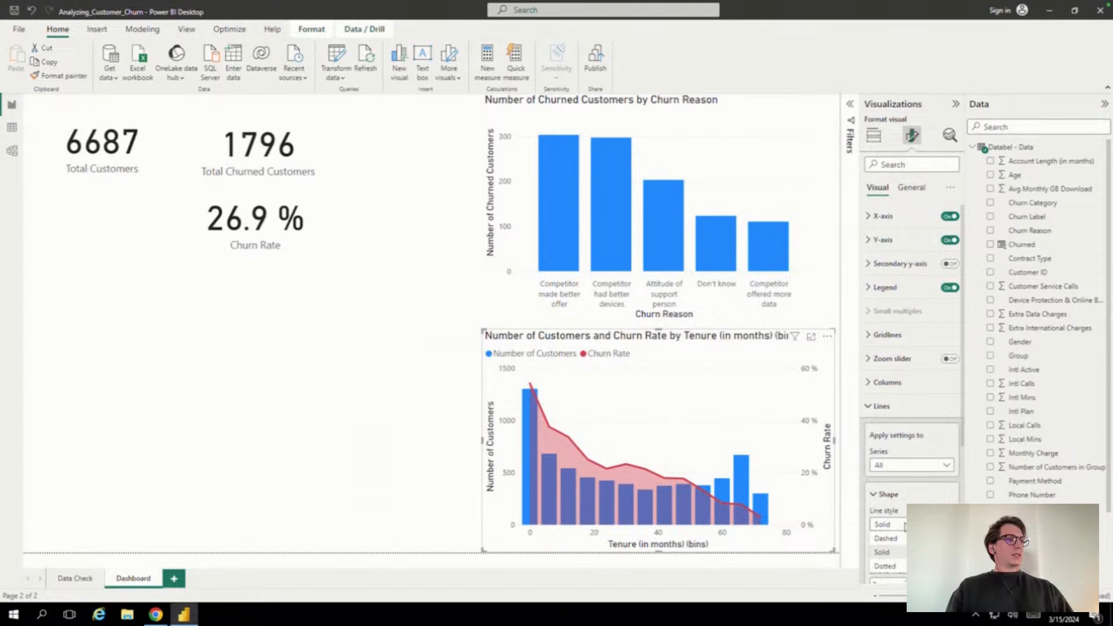
left_click(893, 552)
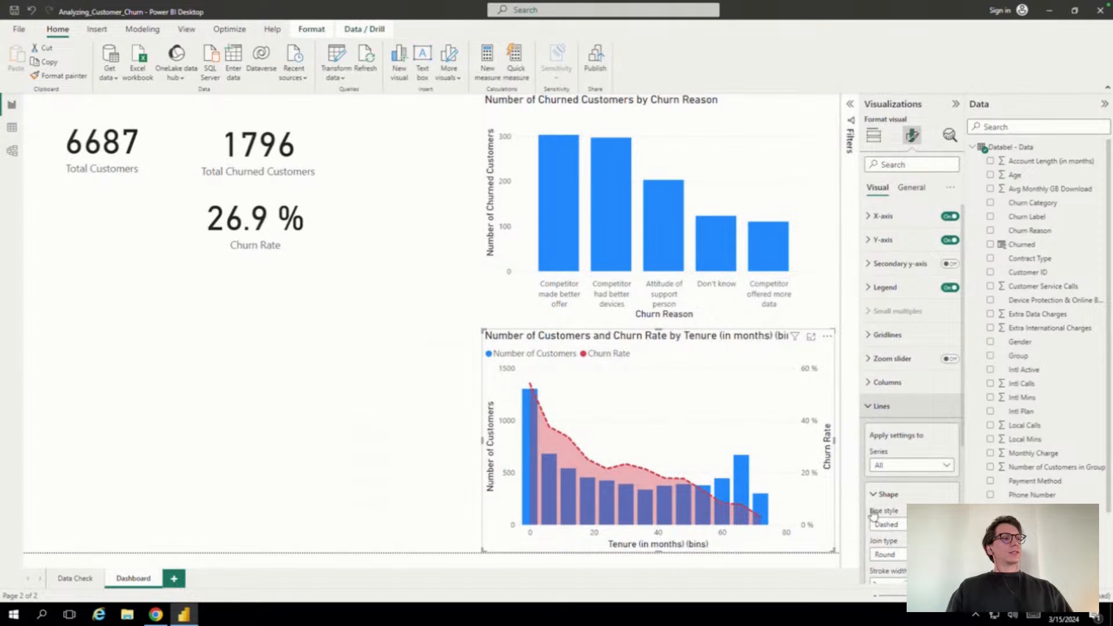
Change the Churn Rate line color to a lighter tint of the red theme color
scroll(870, 470, "down", 3)
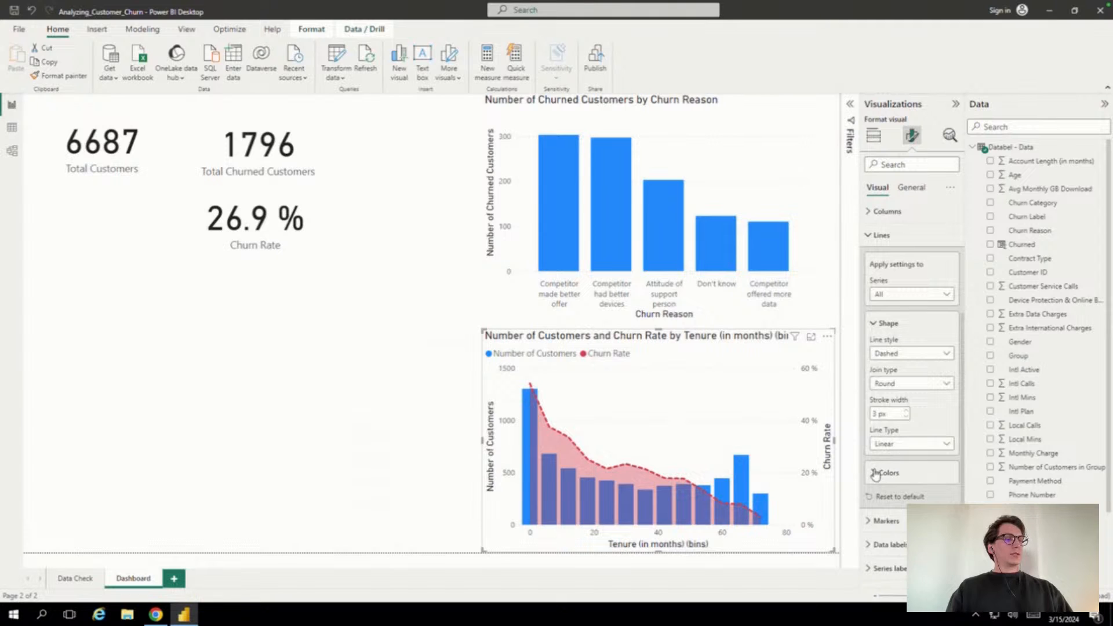
left_click(875, 474)
left_click(896, 506)
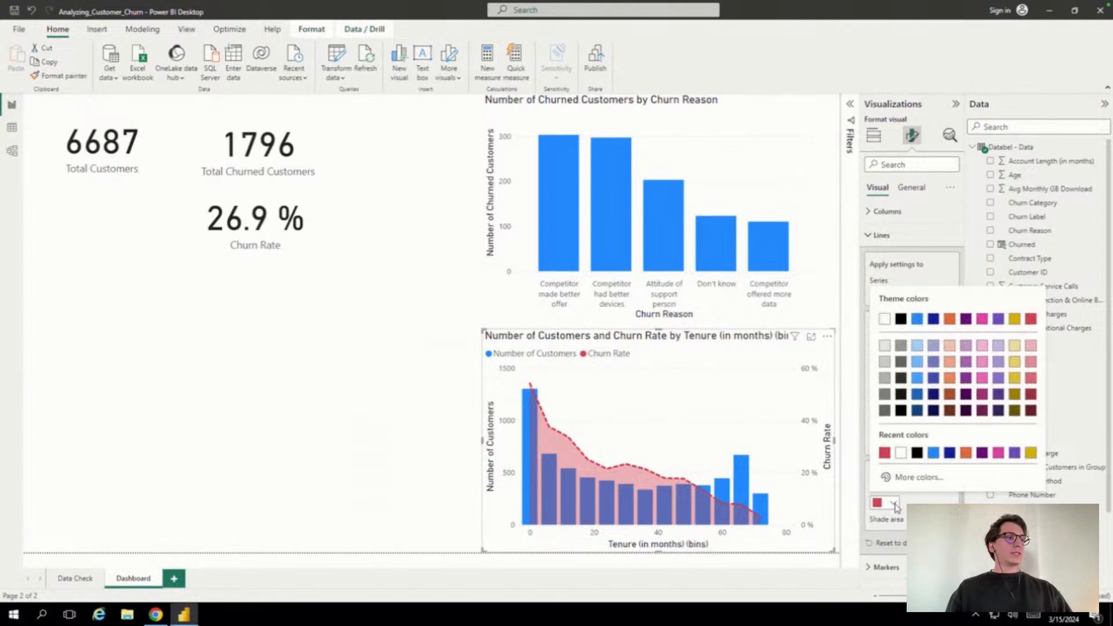
left_click(1030, 364)
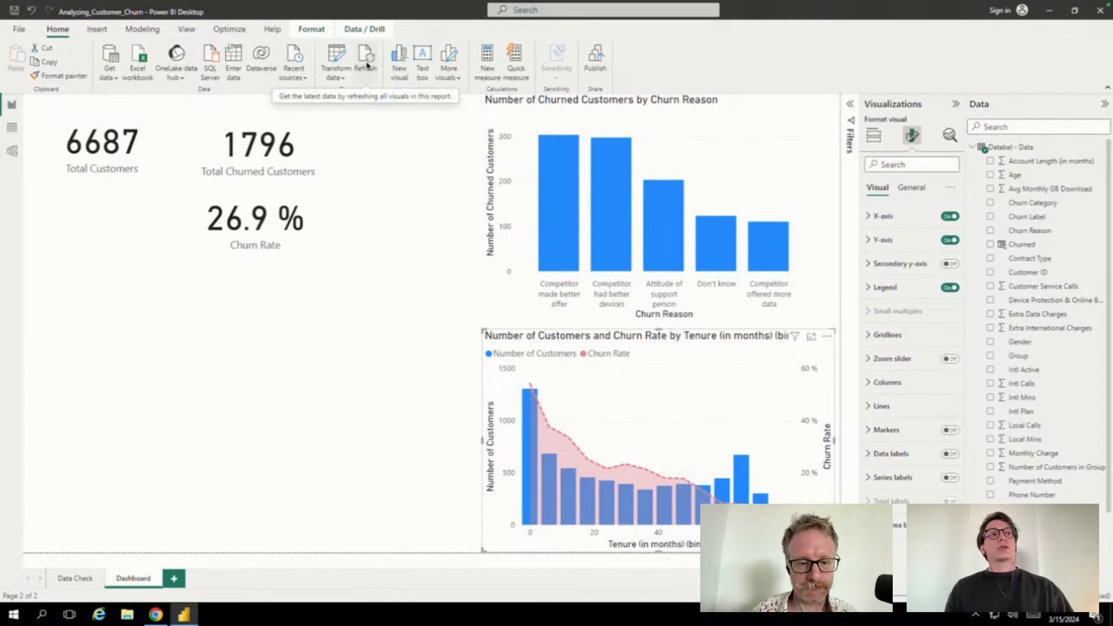
Refresh the report's data
left_click(367, 66)
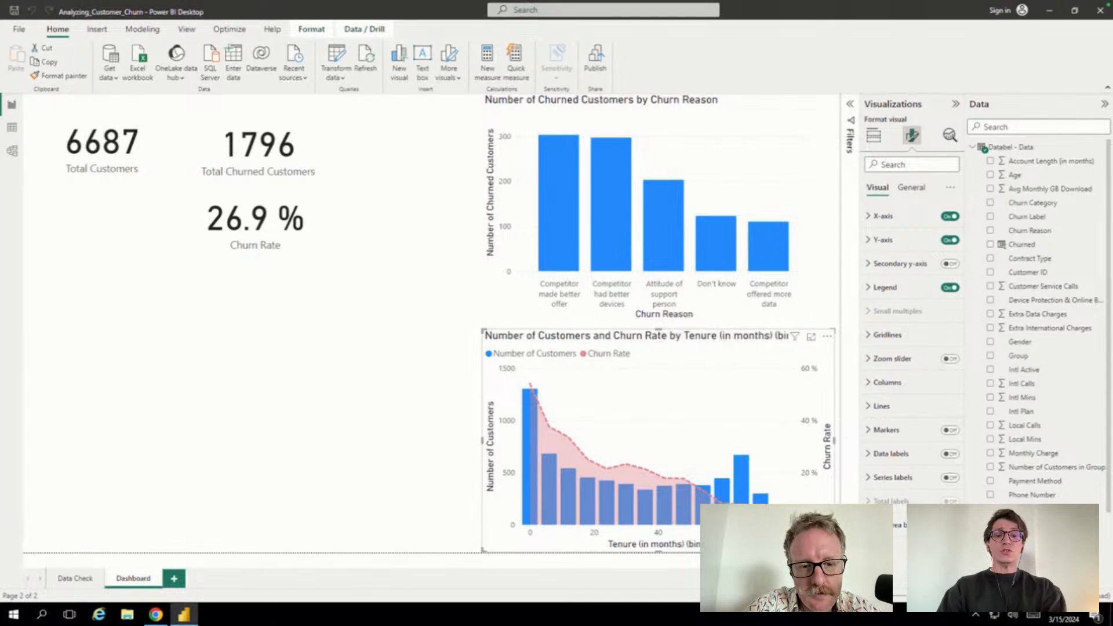
Examine the distinct values of the Contract Type column in the table data and return to the report
left_click(13, 131)
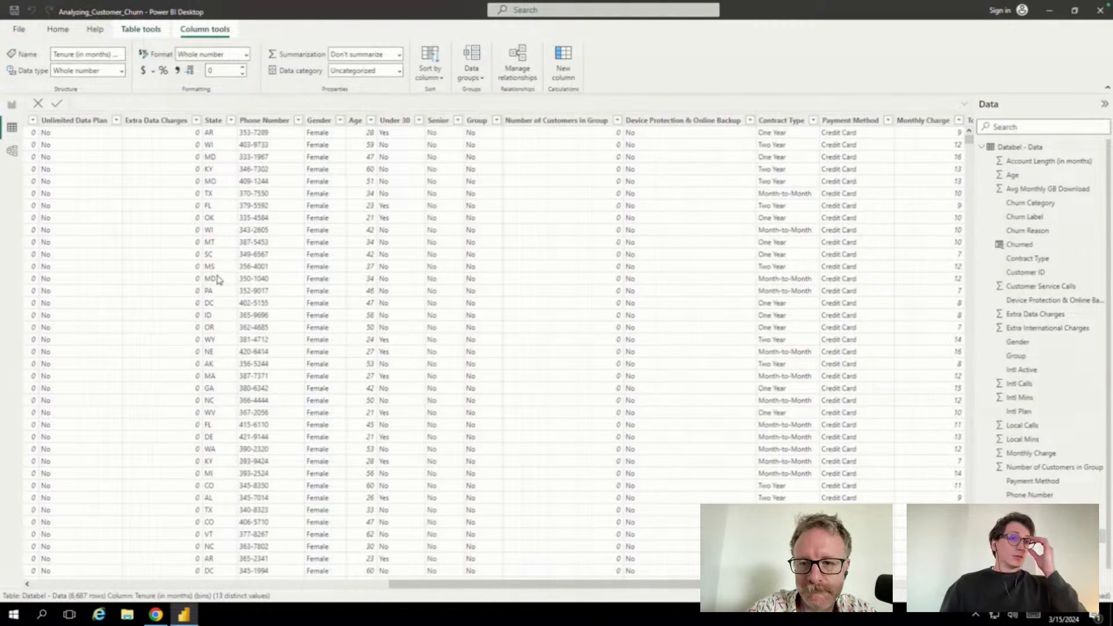
left_click_drag(577, 589, 702, 590)
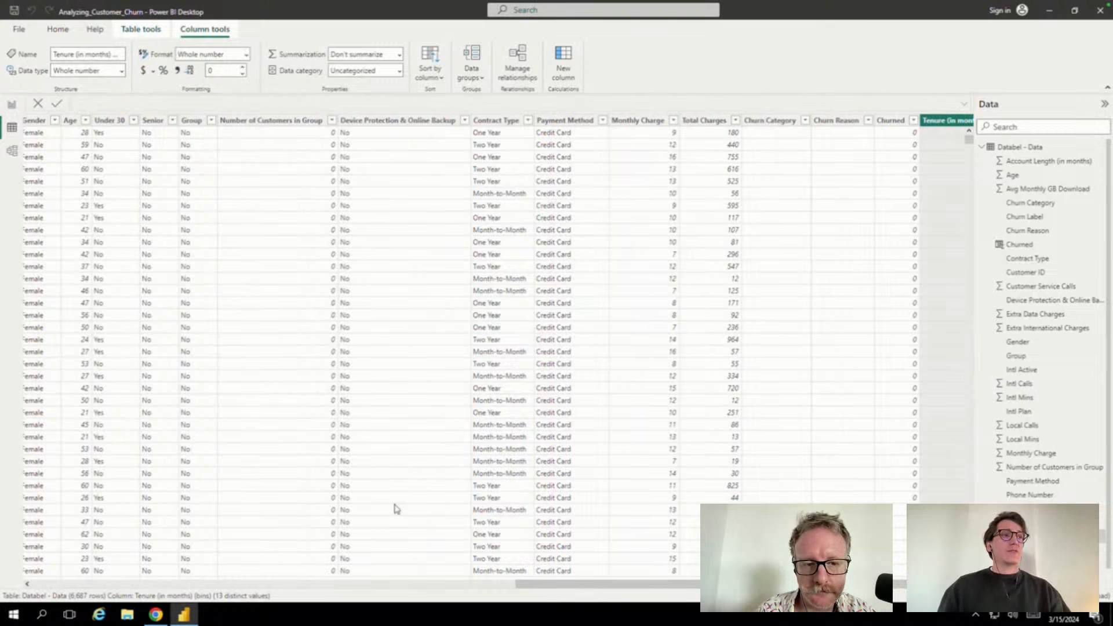
left_click(528, 121)
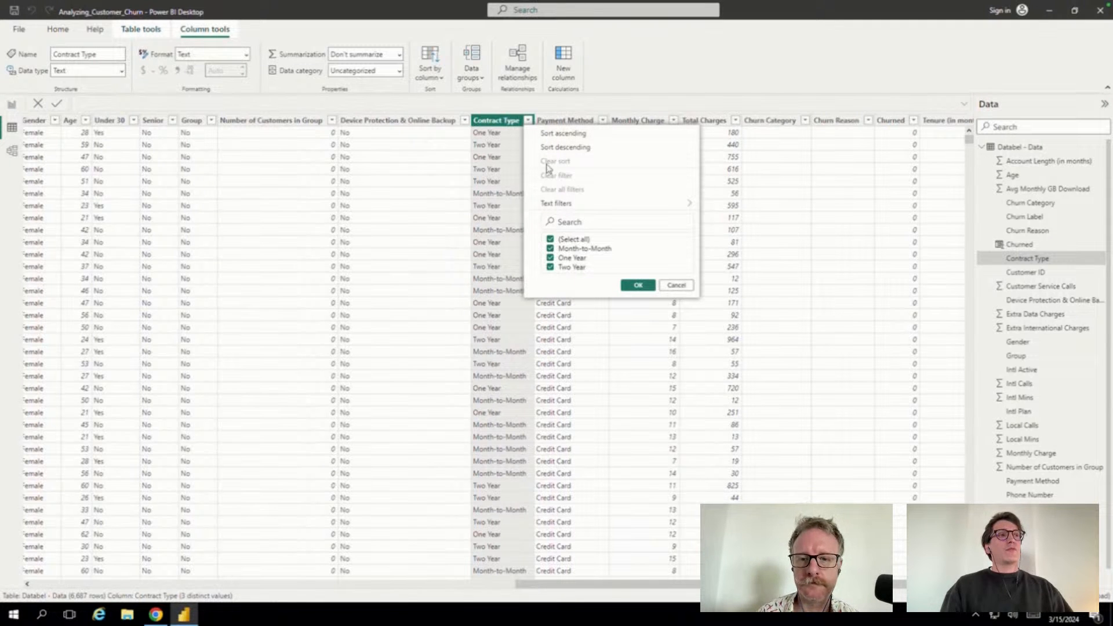
left_click(520, 106)
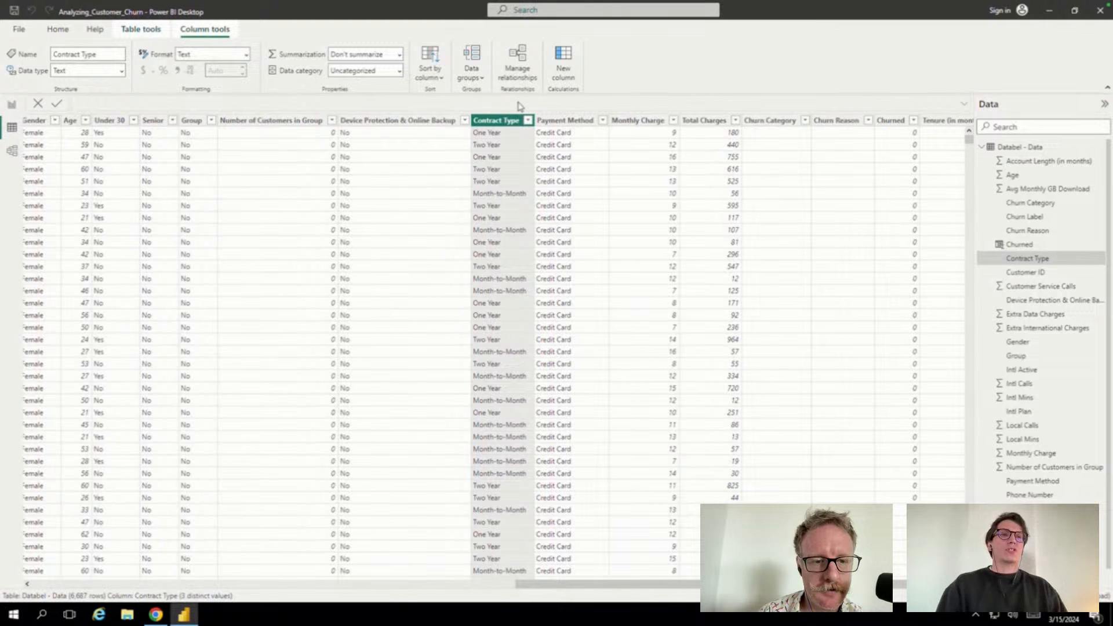
left_click(9, 106)
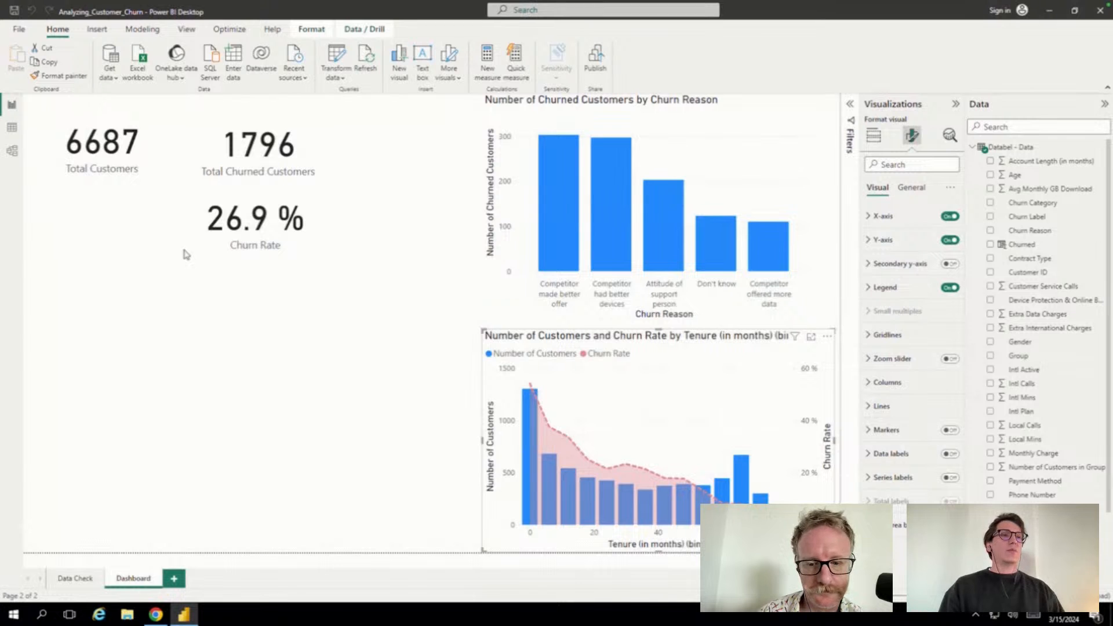
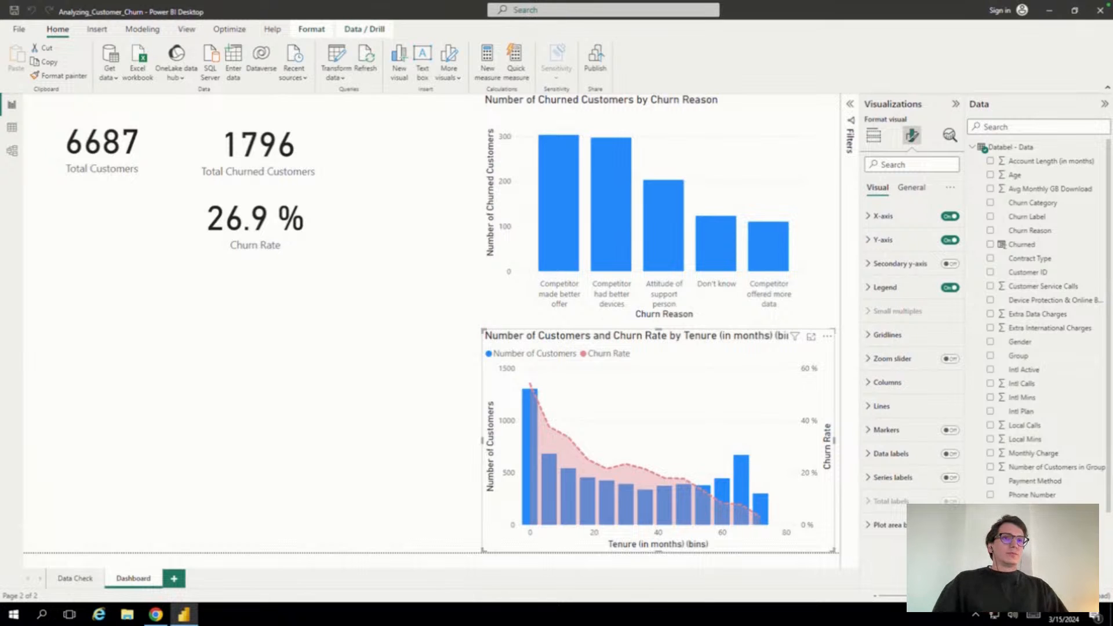
Review the customer table's columns and examine the distinct values of Avg Monthly GB Download
left_click(12, 128)
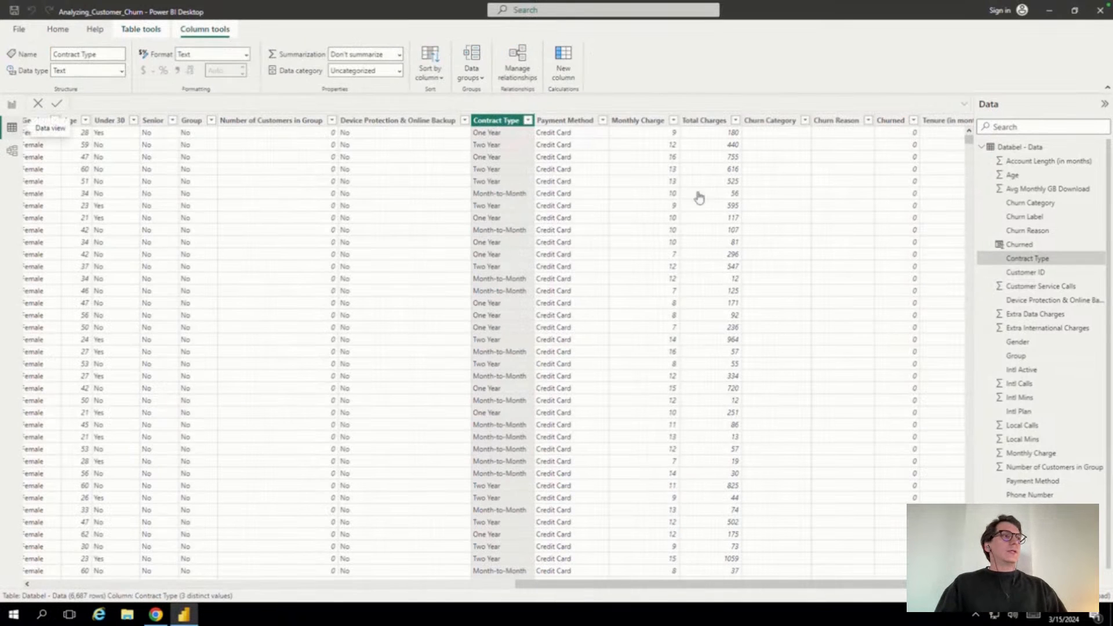
left_click_drag(680, 590, 376, 576)
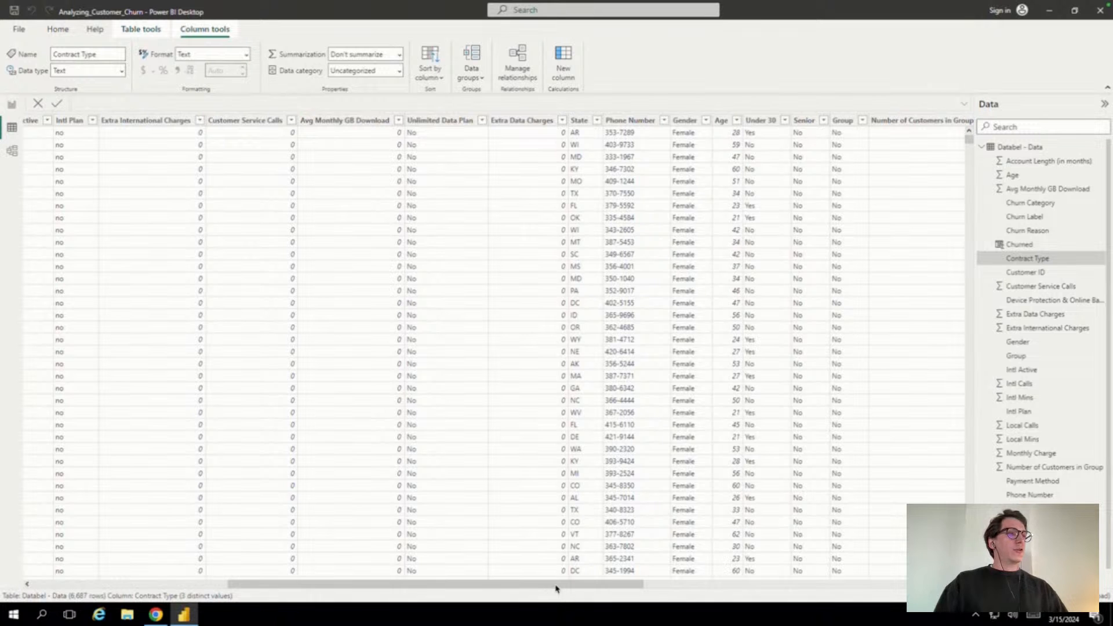
left_click_drag(581, 586, 550, 589)
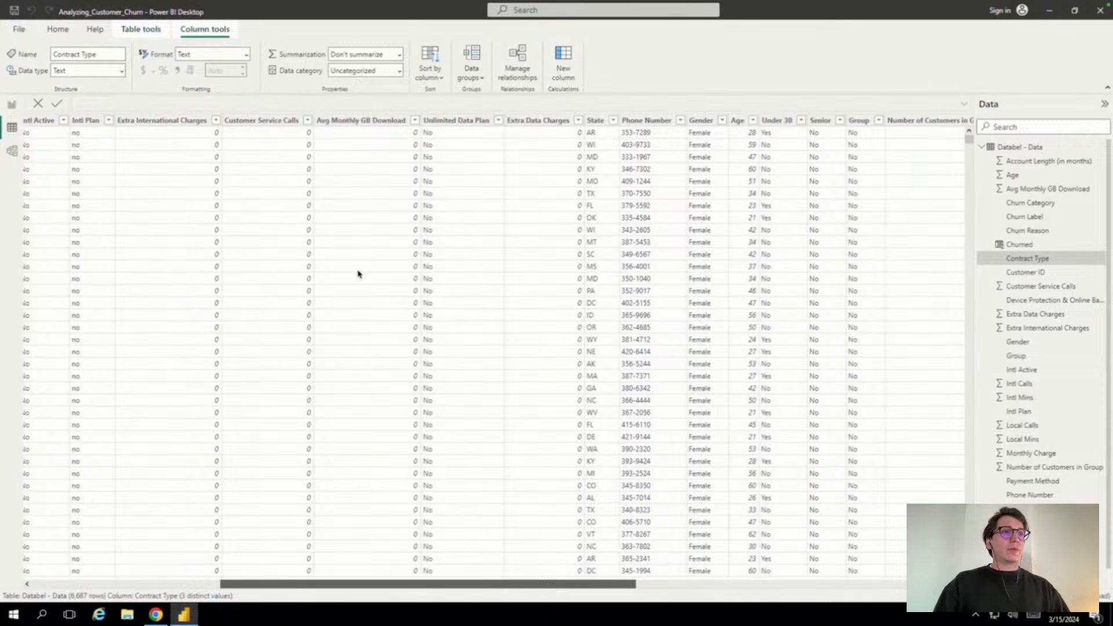
left_click(11, 110)
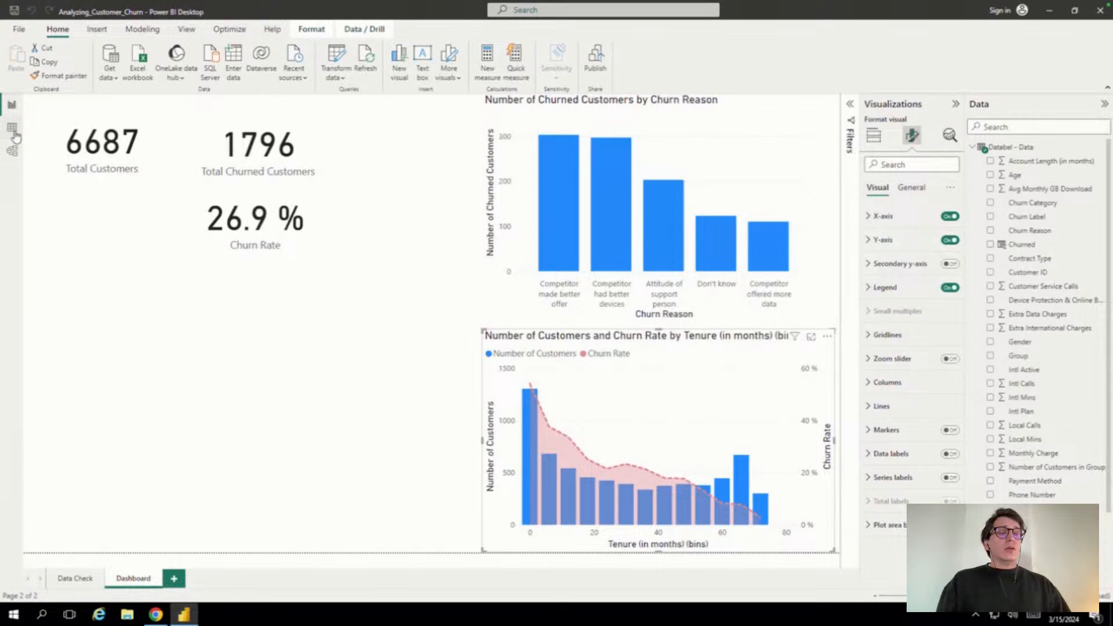
left_click(14, 132)
left_click(415, 120)
mouse_move(583, 254)
left_mouse_down()
mouse_move(577, 370)
mouse_move(577, 238)
left_mouse_up()
left_click(563, 462)
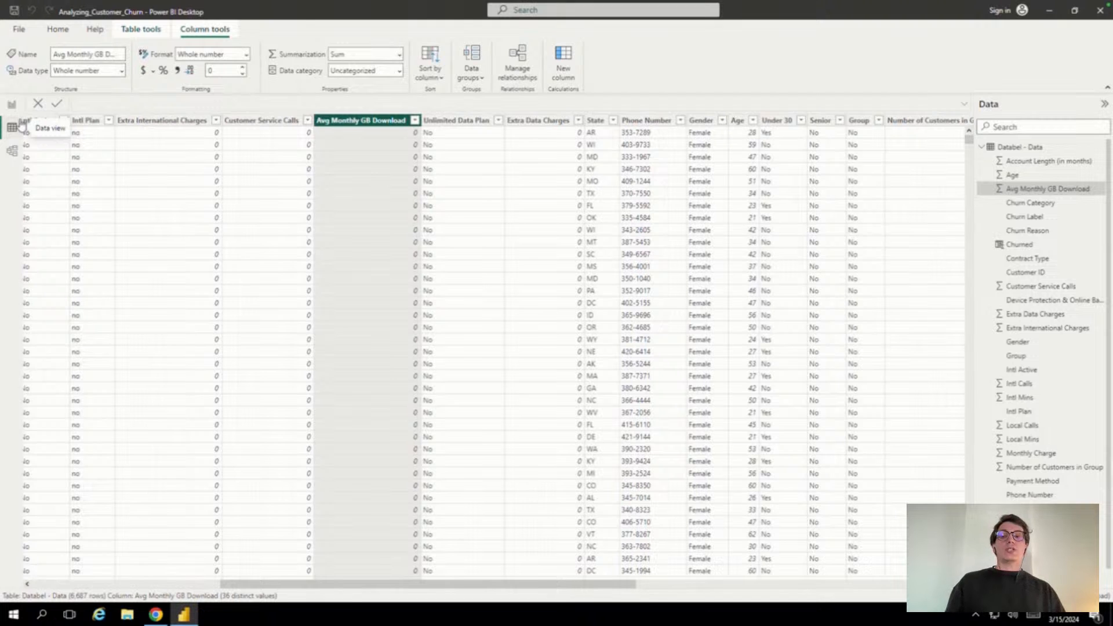
Add a calculated column to the Databel - Data table and begin its formula with the name Grouped Data Consumption
right_click(1004, 147)
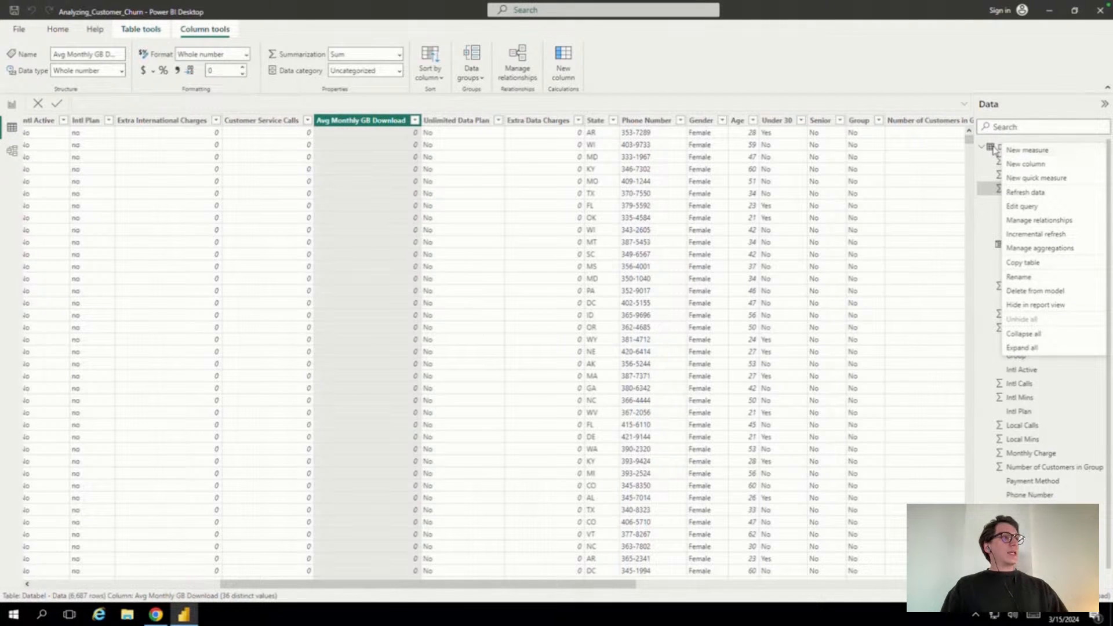
left_click(1000, 147)
right_click(1005, 148)
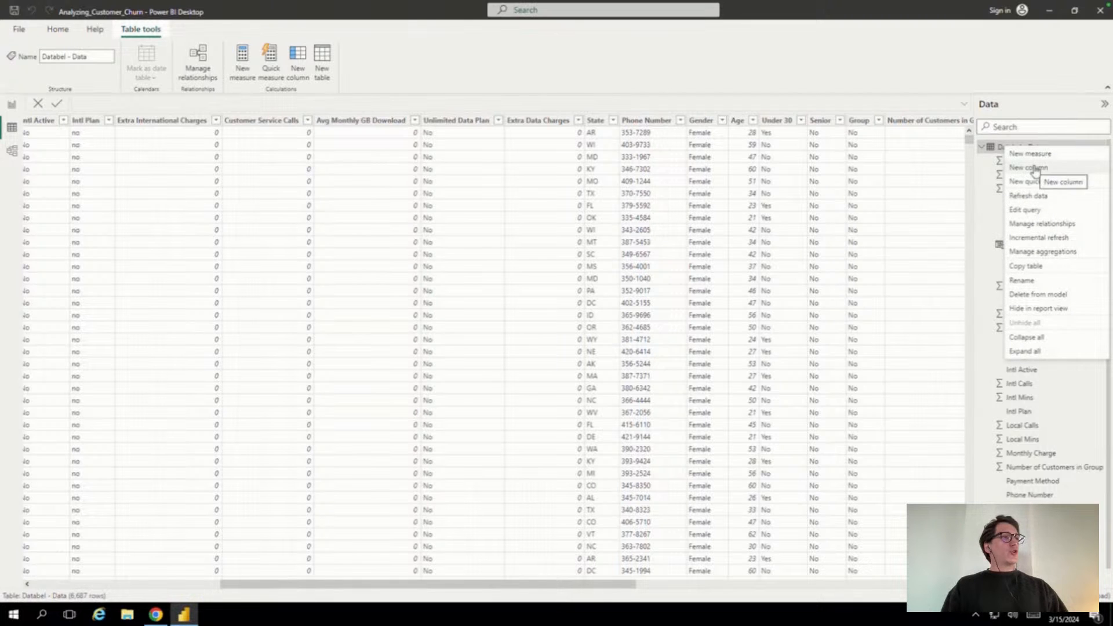
left_click(427, 161)
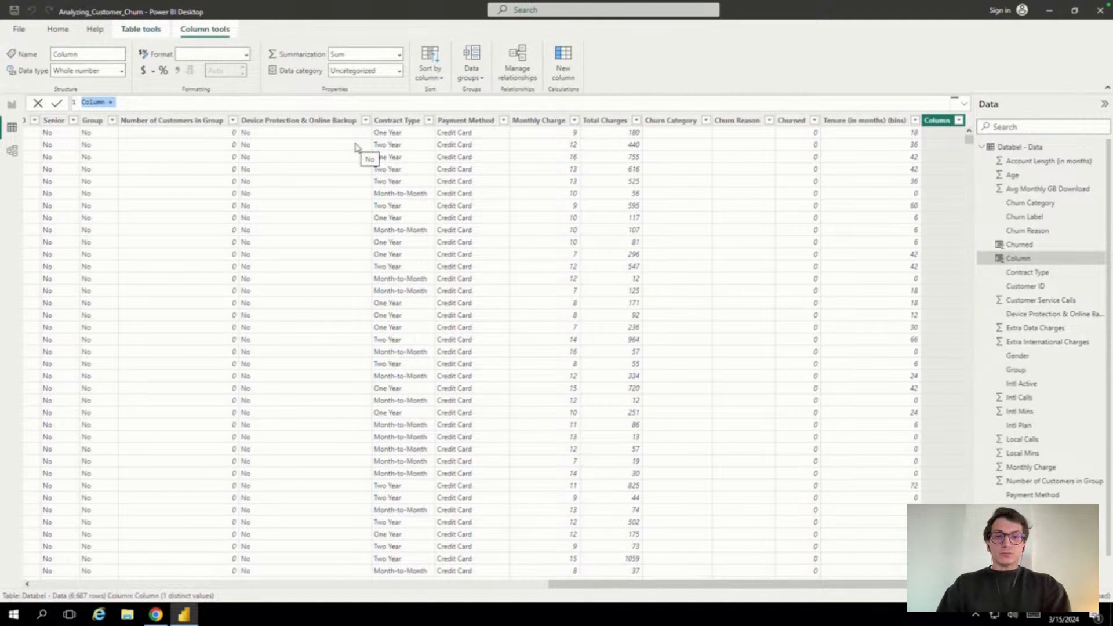
type("Gr")
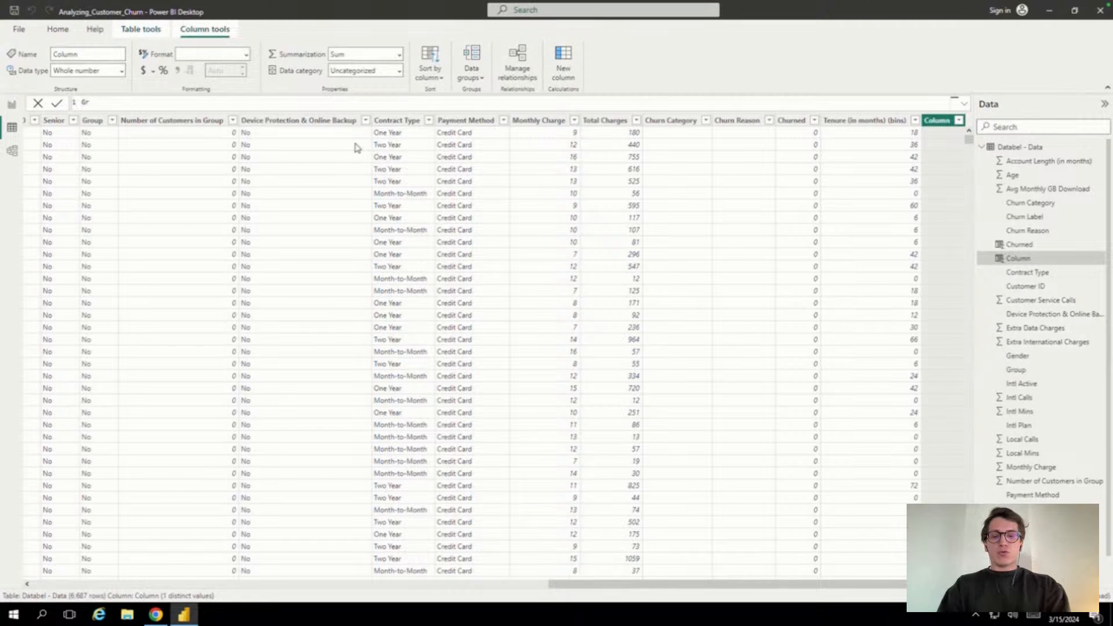
type("ouped Consumption")
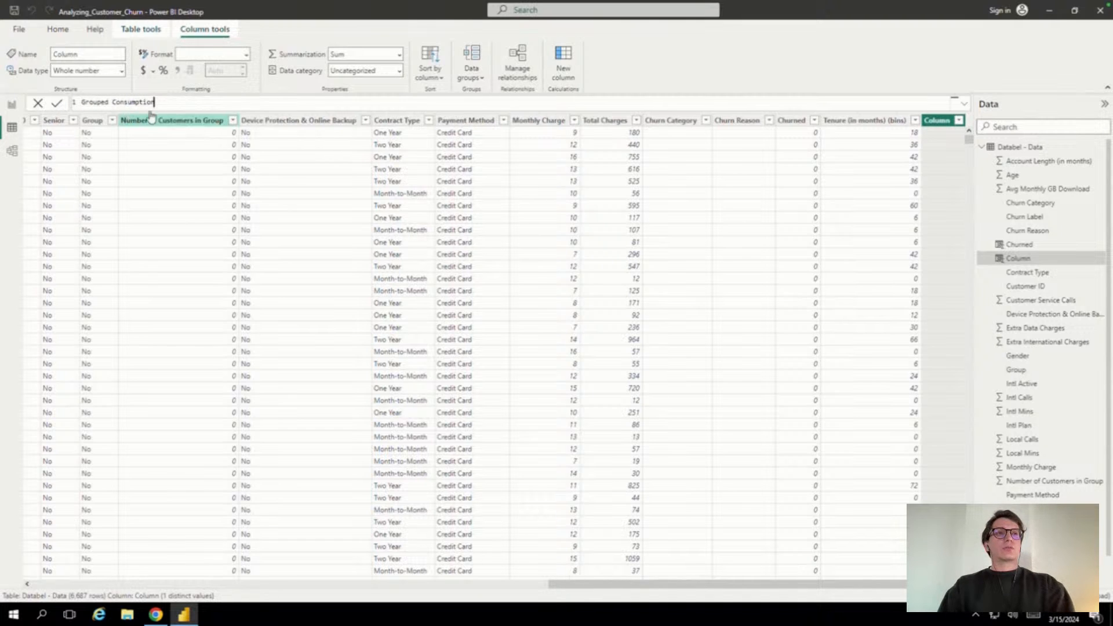
left_click(112, 102)
type("Data")
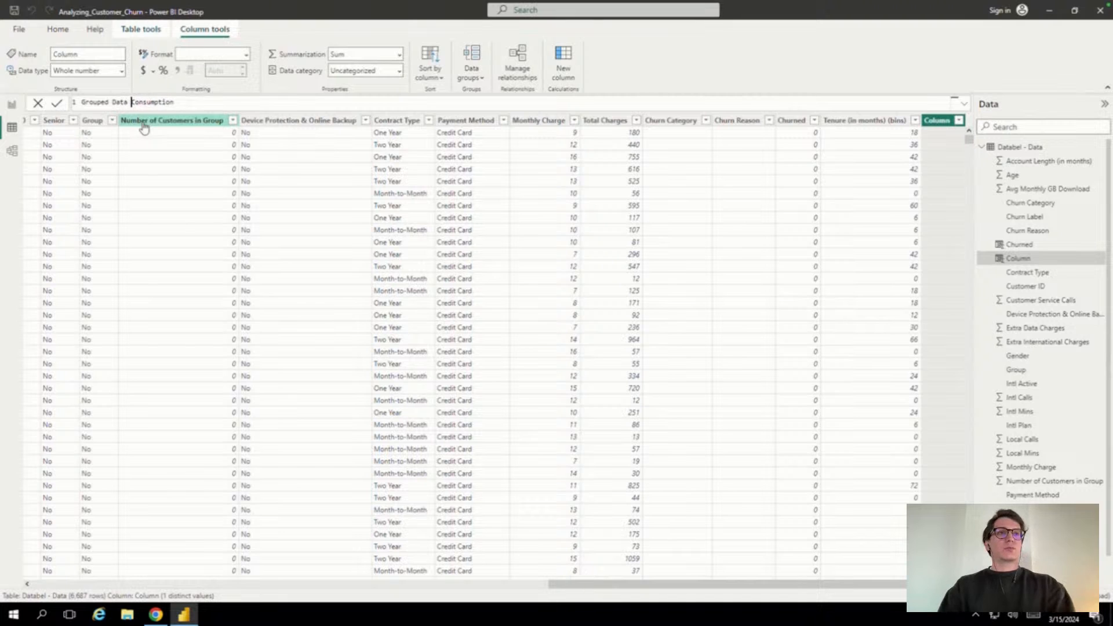
left_click(187, 102)
type("=")
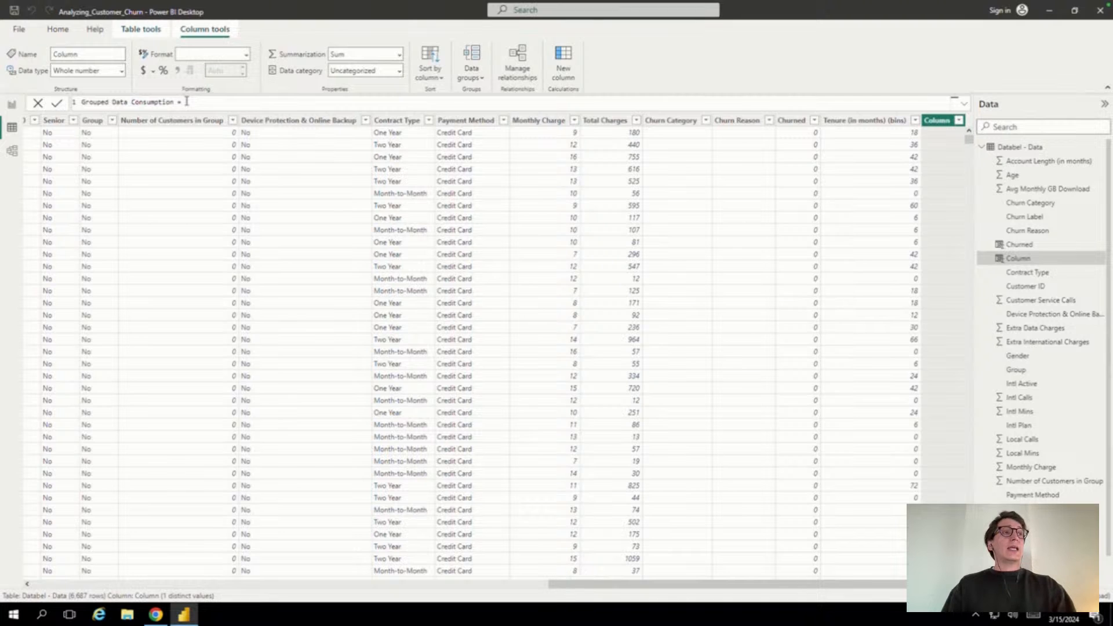
Replace the spaces in the new column's name with underscores so it reads Grouped_Data_Consumption
left_click(112, 102)
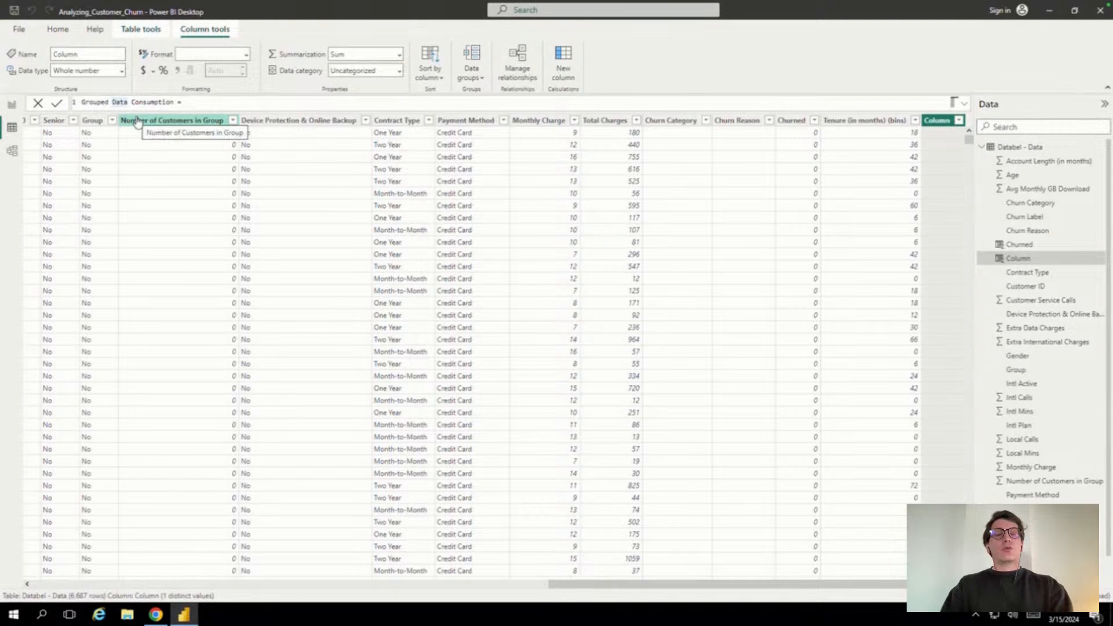
key("Left")
key("Delete")
type("_")
key("Right")
key("Right")
key("Right")
key("Right")
key("Delete")
type("_")
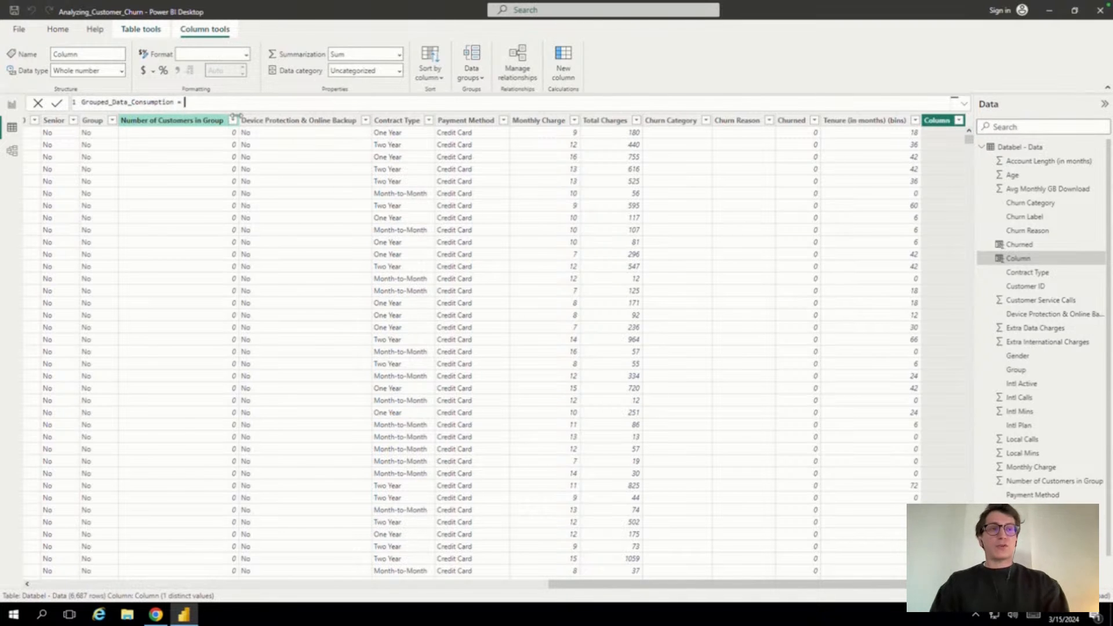
Start the column formula with an IF that returns "Less than 5GB" when Avg Monthly GB Download is below 5
type("IF")
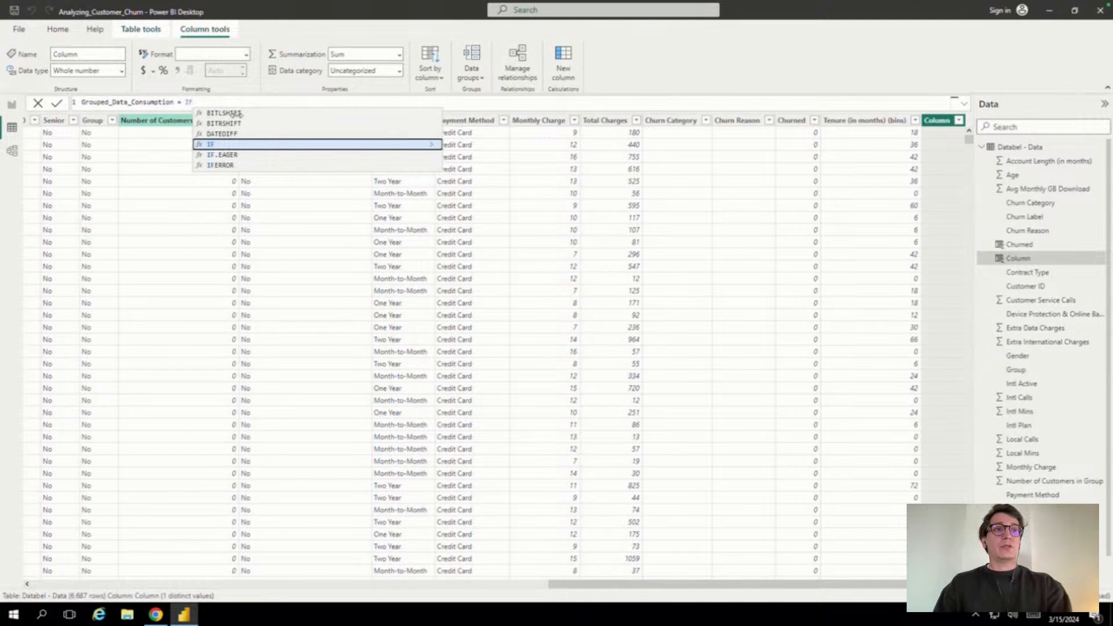
type("(")
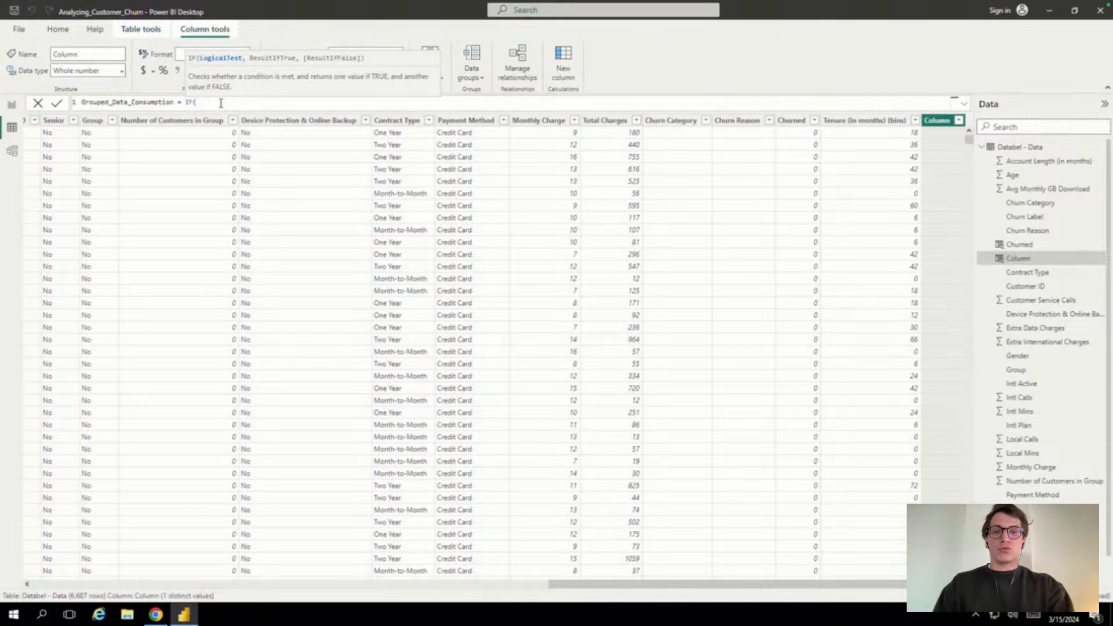
type("Avg")
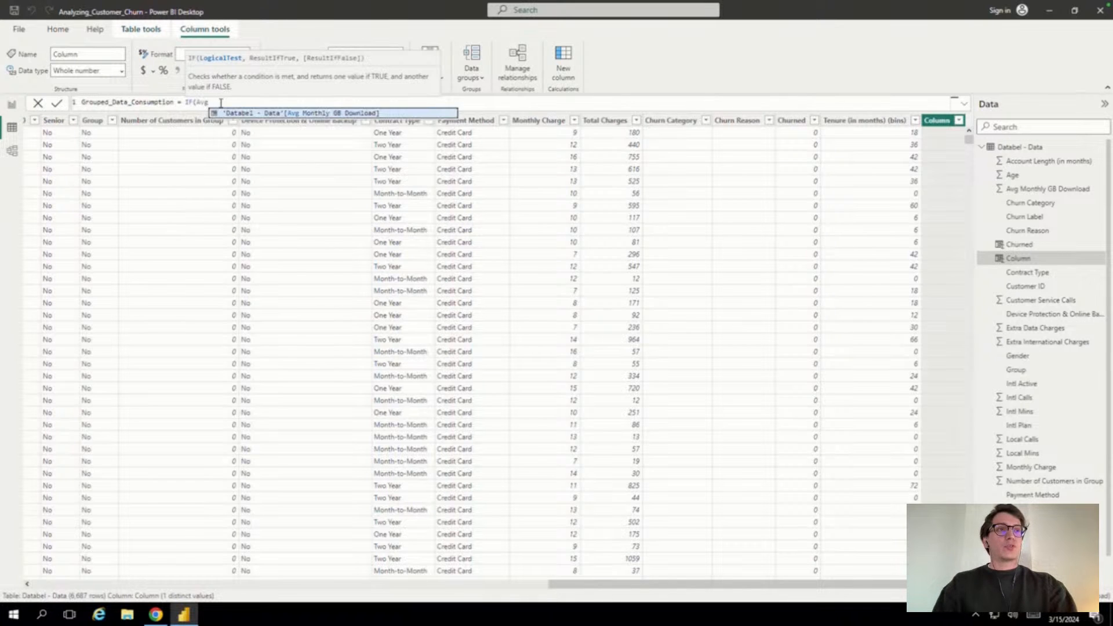
left_click(312, 114)
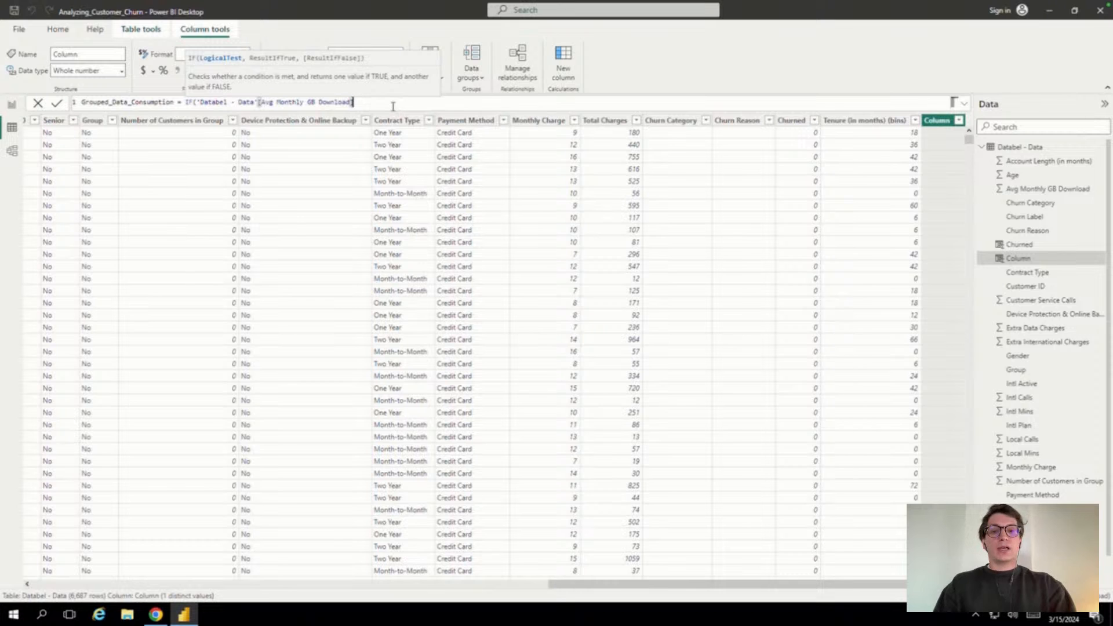
type("<")
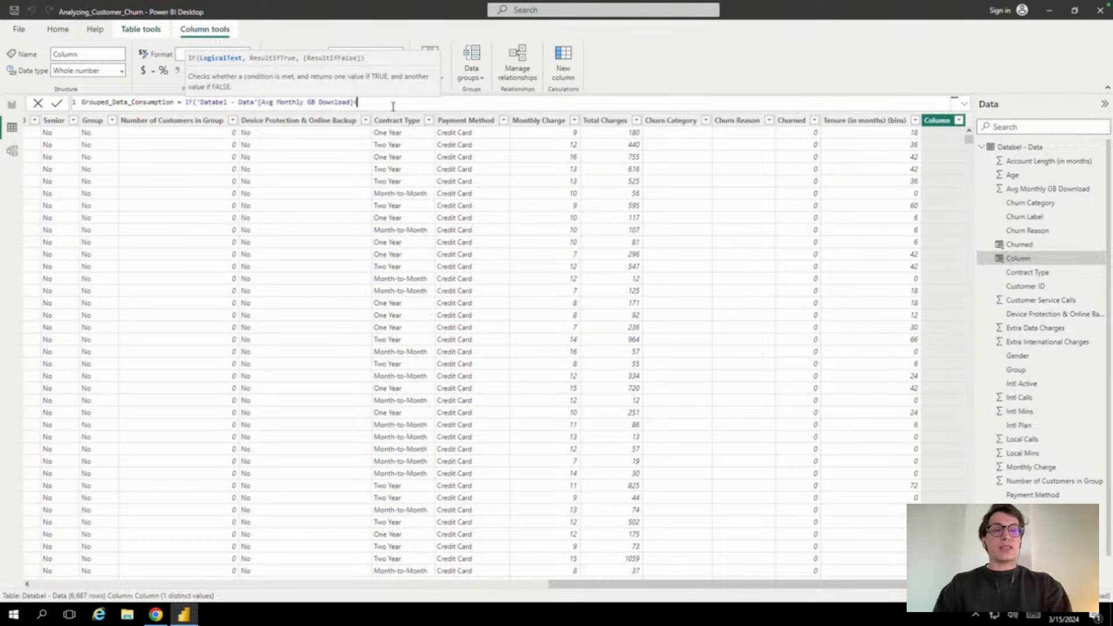
type("5,\"")
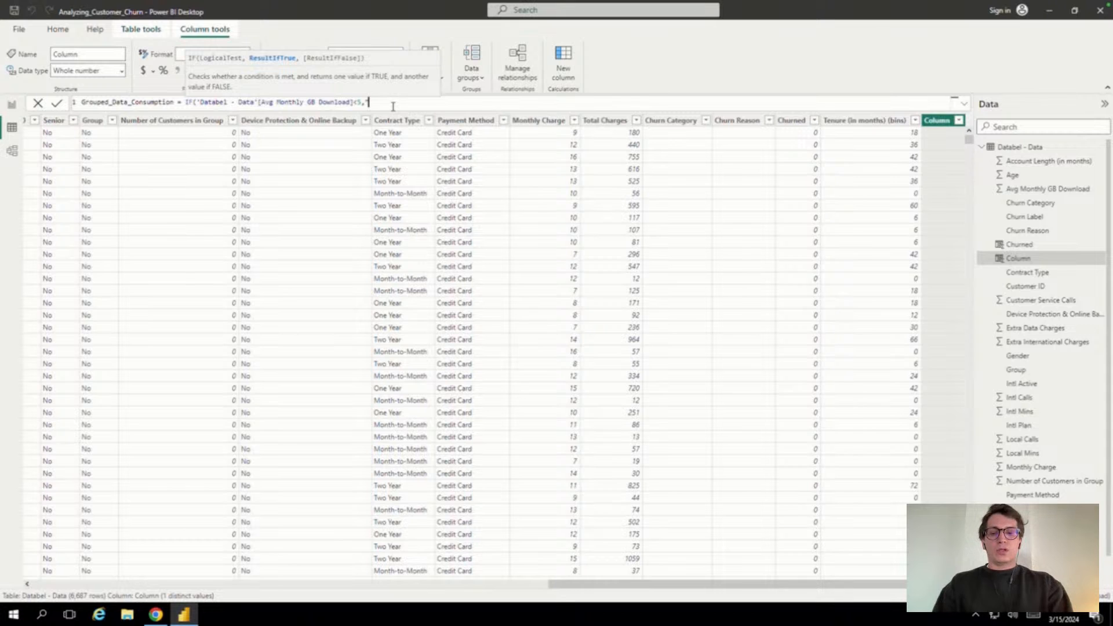
type("Less than ")
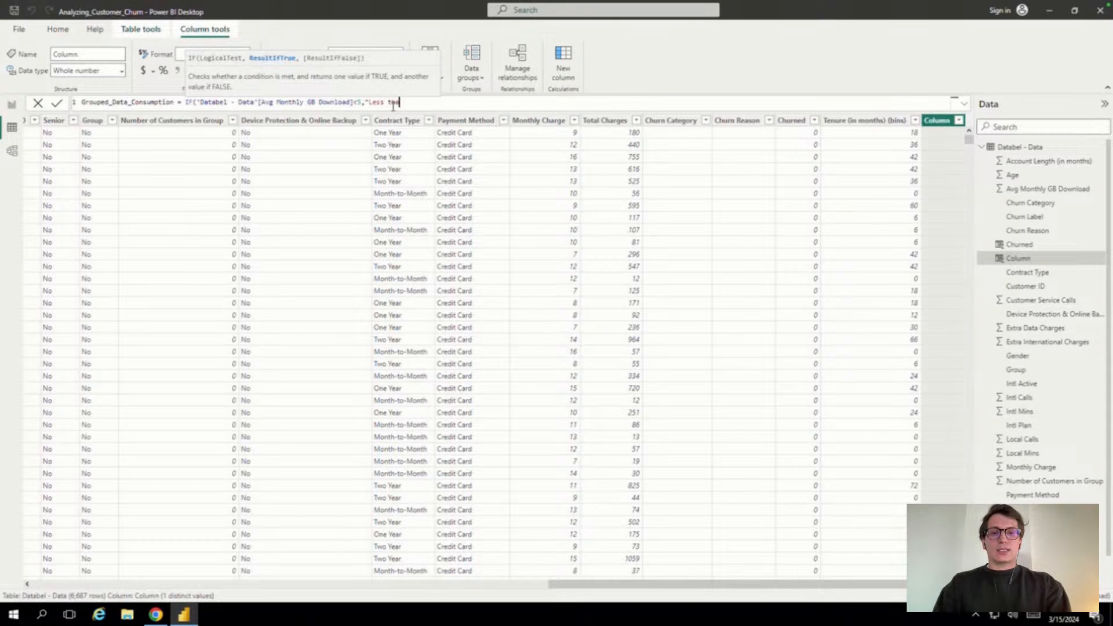
type("5GB\"")
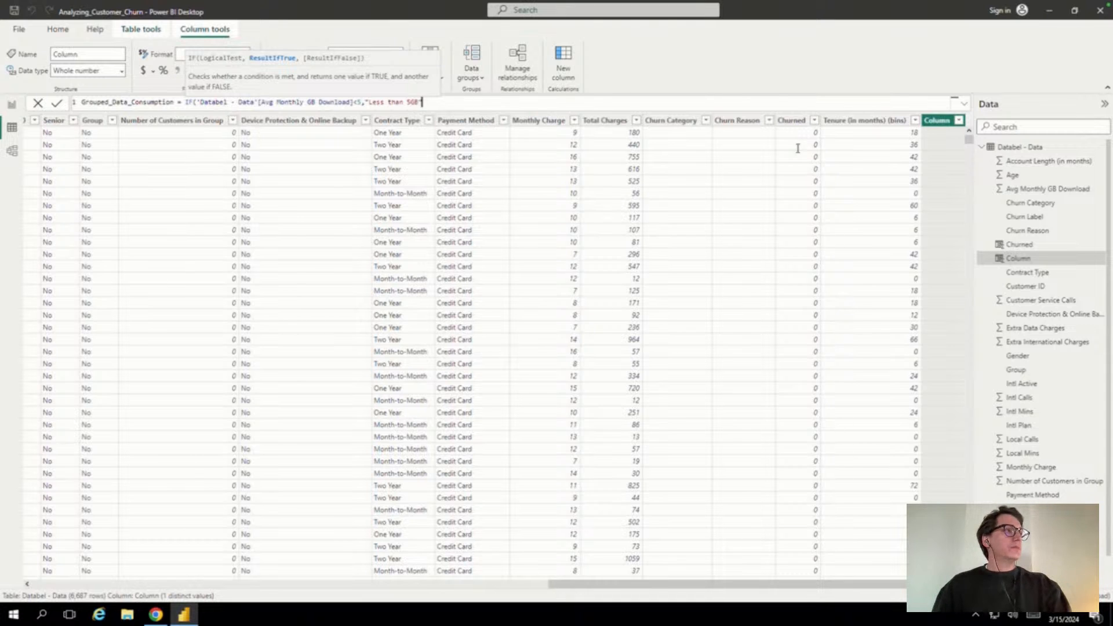
left_click(362, 103)
type(",")
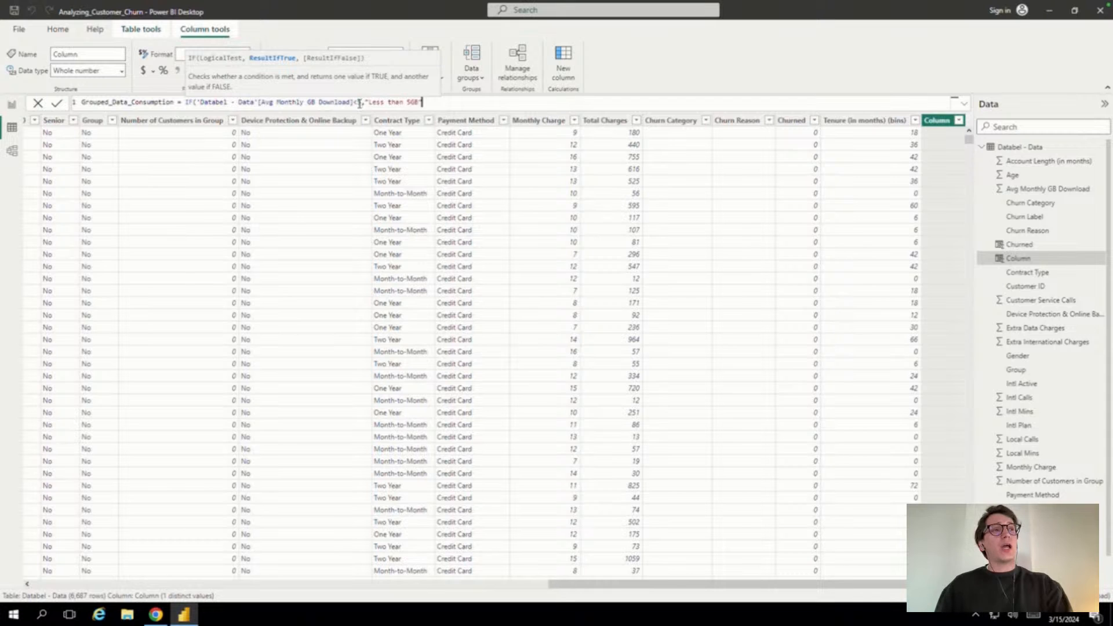
left_click(440, 101)
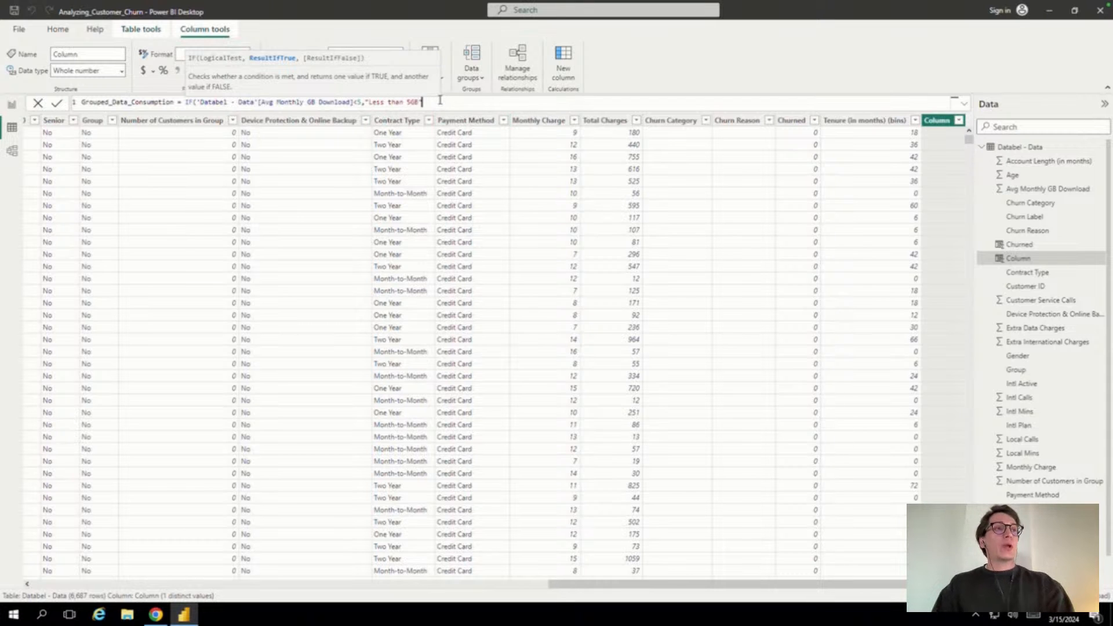
Nest a second IF in the formula that returns "Between 5 and 10 GB" when Avg Monthly GB Download is below 10
type(",IF")
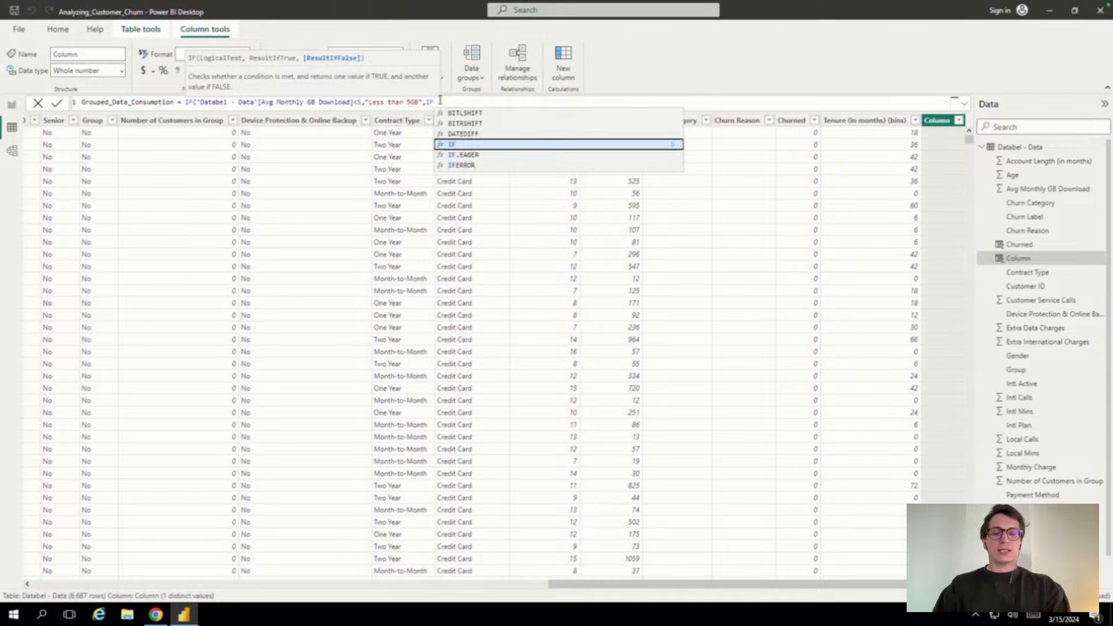
type("(")
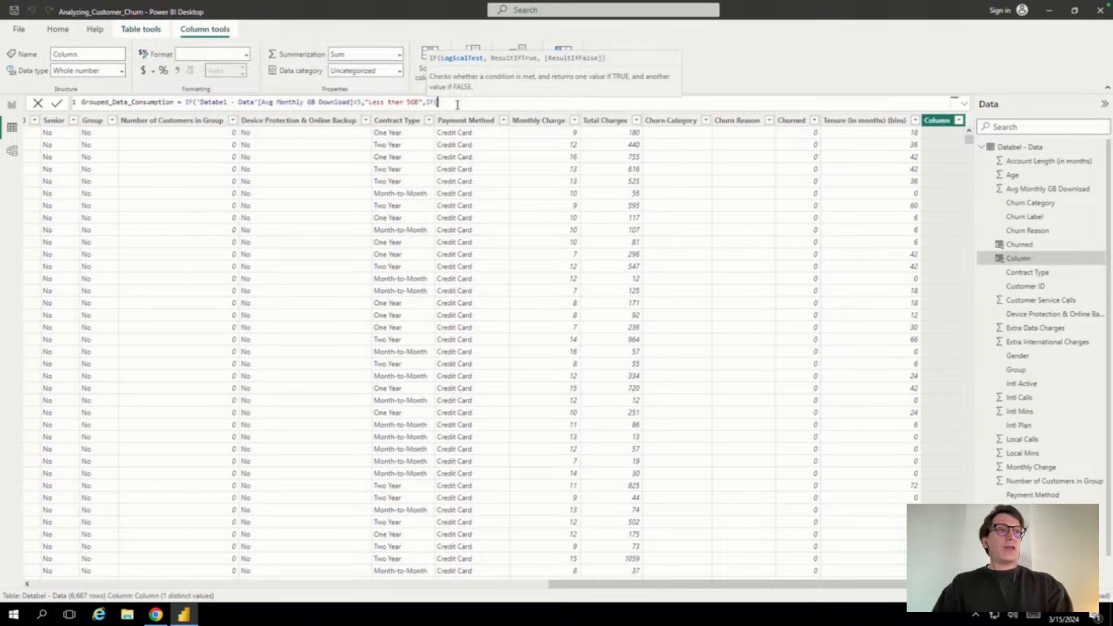
type("Avg")
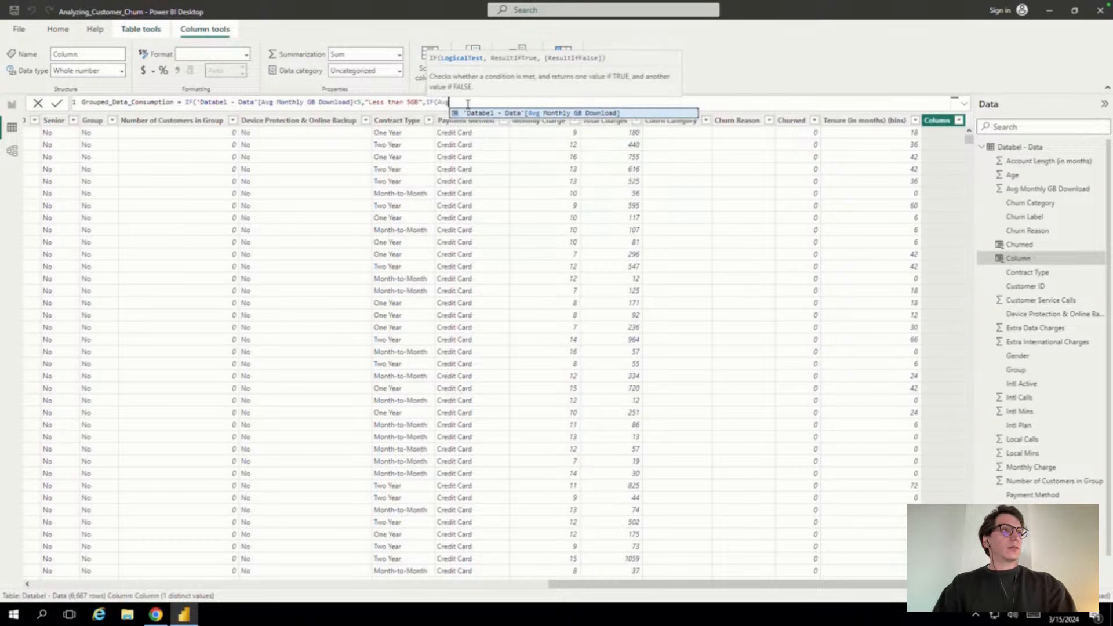
left_click(499, 114)
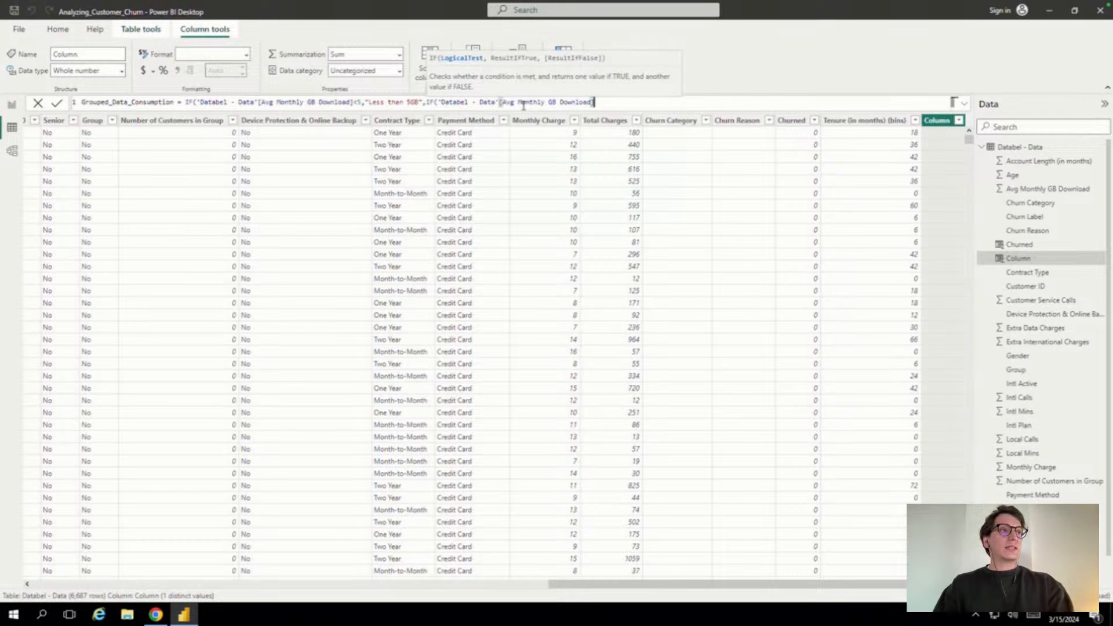
type("<10")
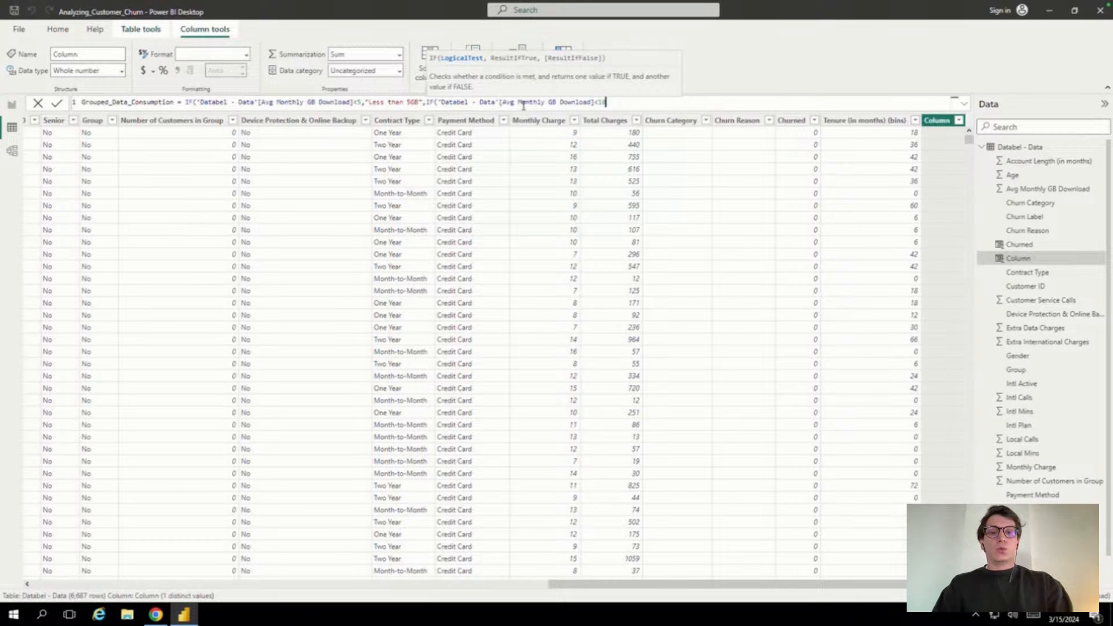
type(", ")
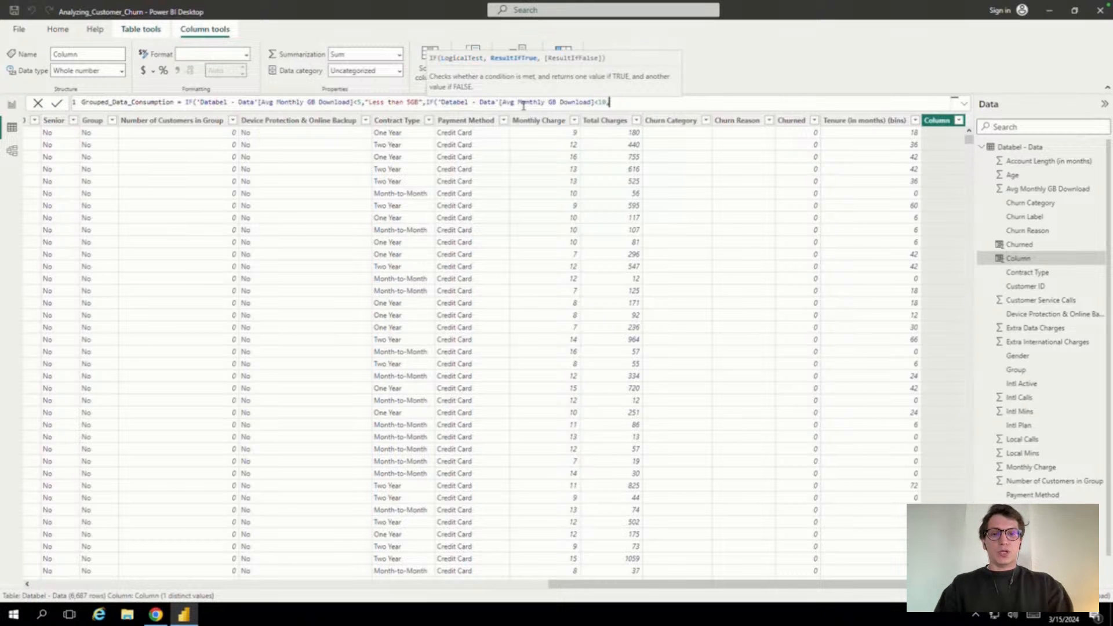
type("\"Between 5 ")
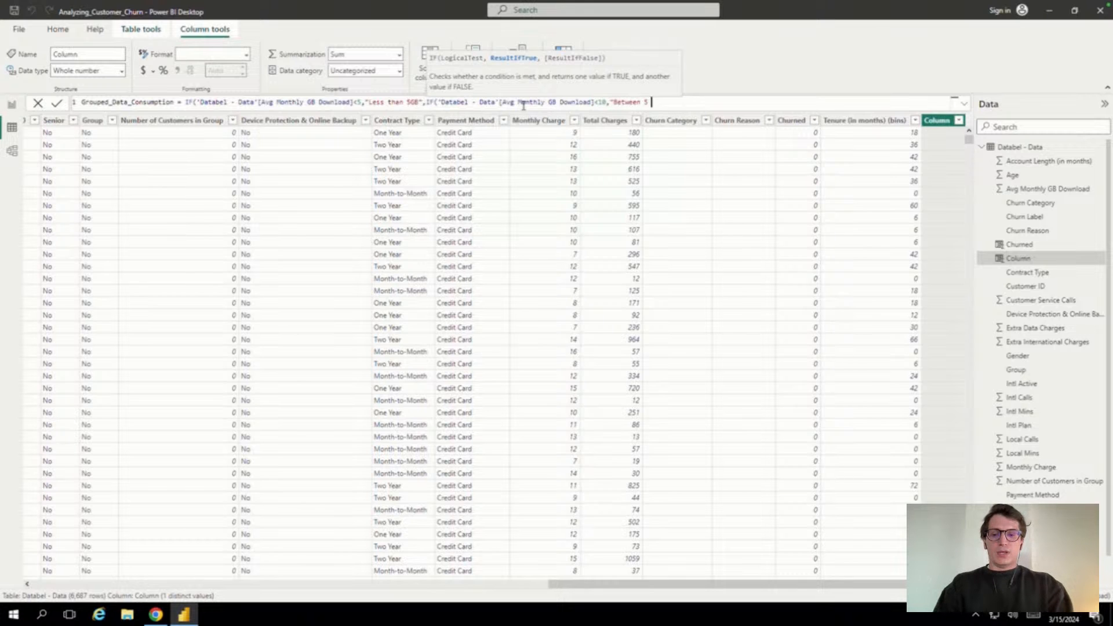
type("and 10 ")
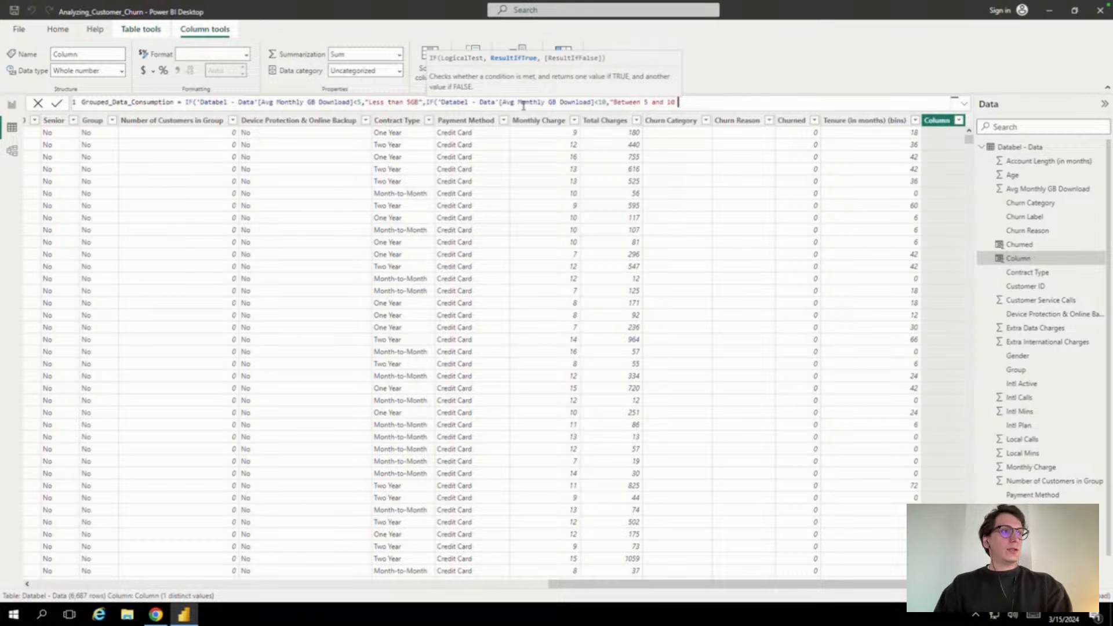
type("GB\"")
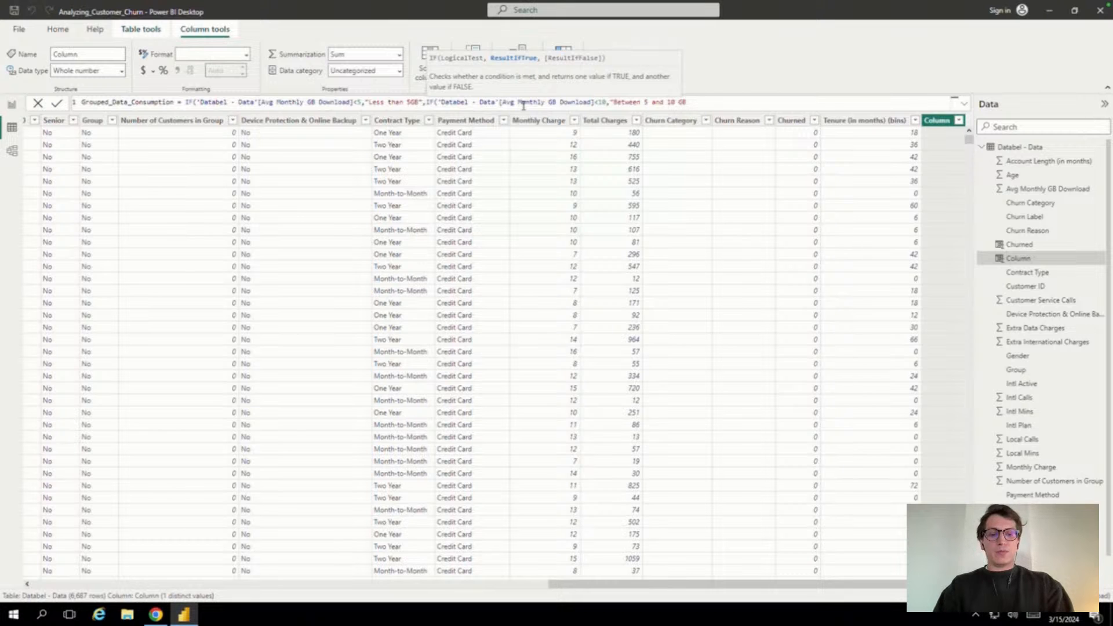
Complete the formula with "10 or more GB" for all other cases, commit the column and return to the report
type(",")
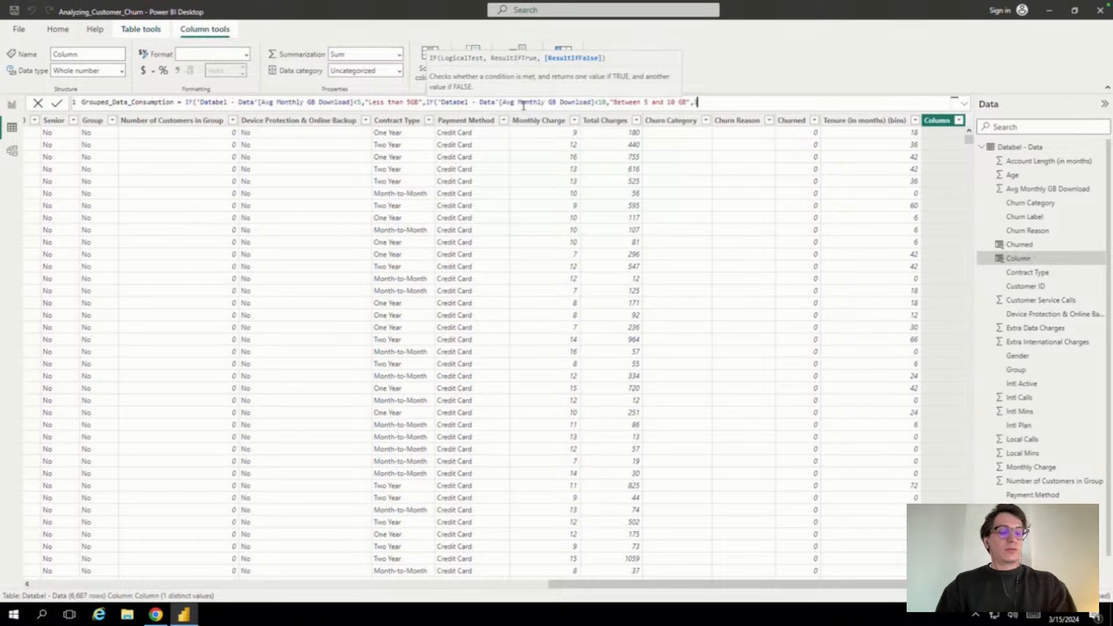
type("\"10 or ")
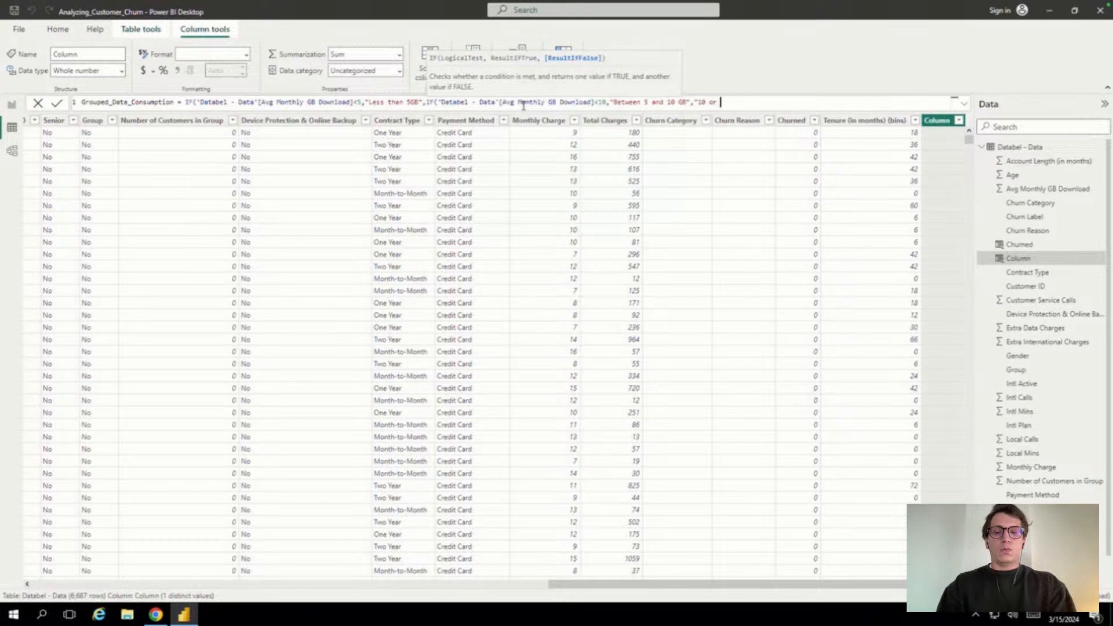
type("more GB\"")
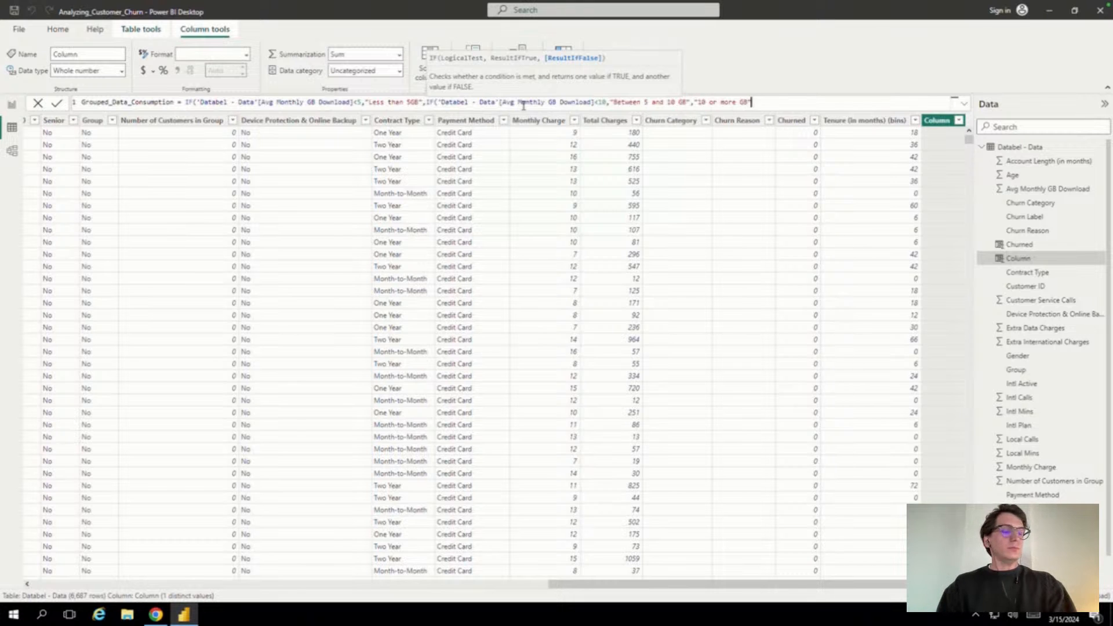
type(")")
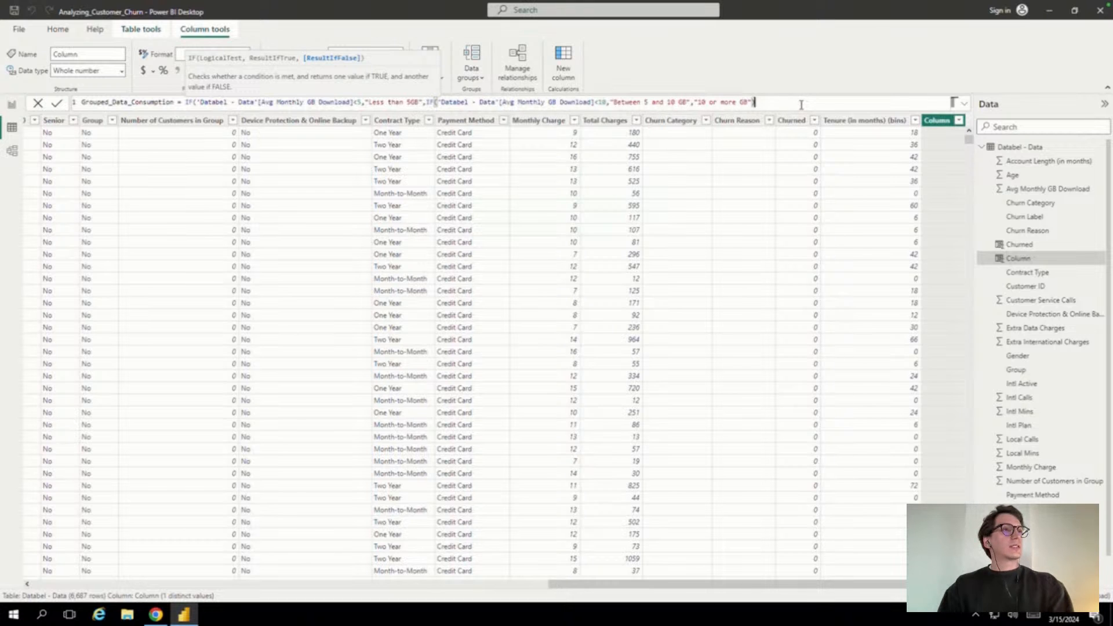
type(")")
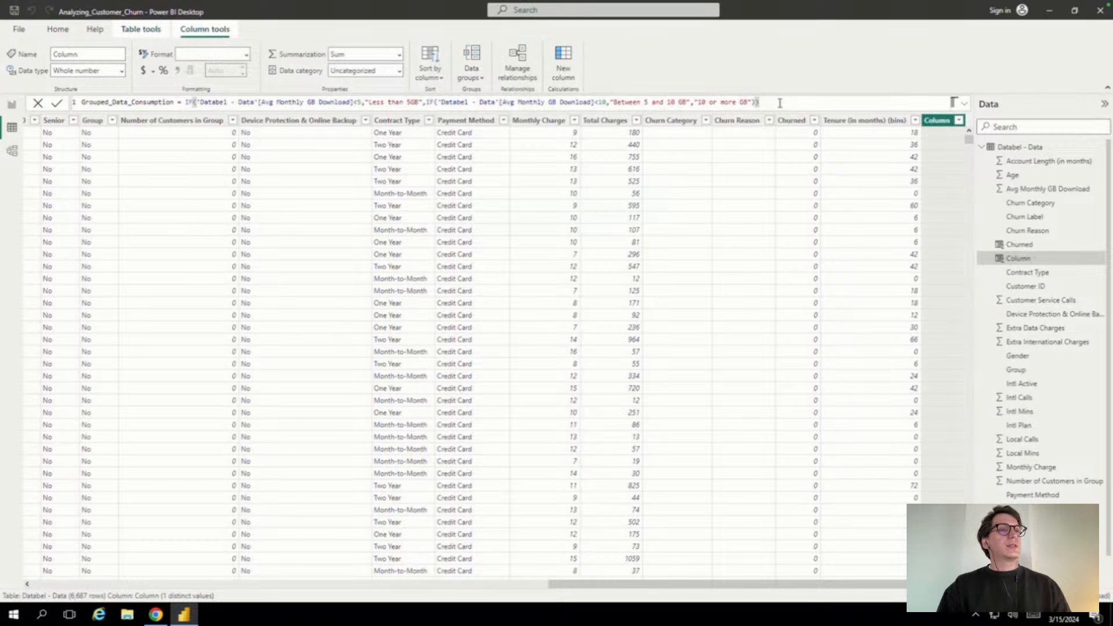
key("Return")
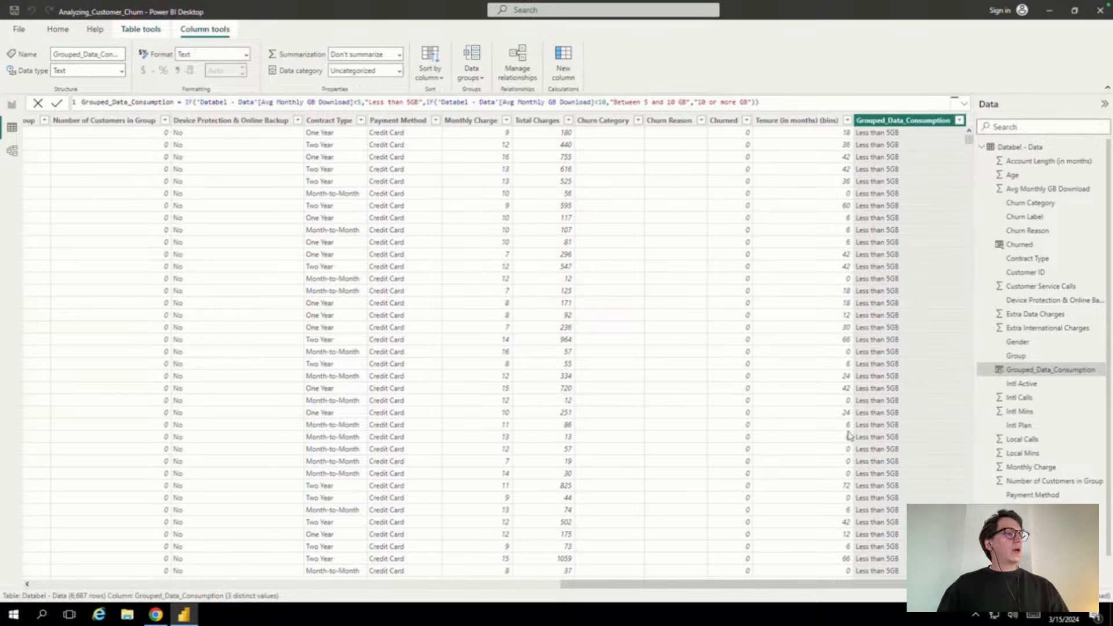
left_click(12, 104)
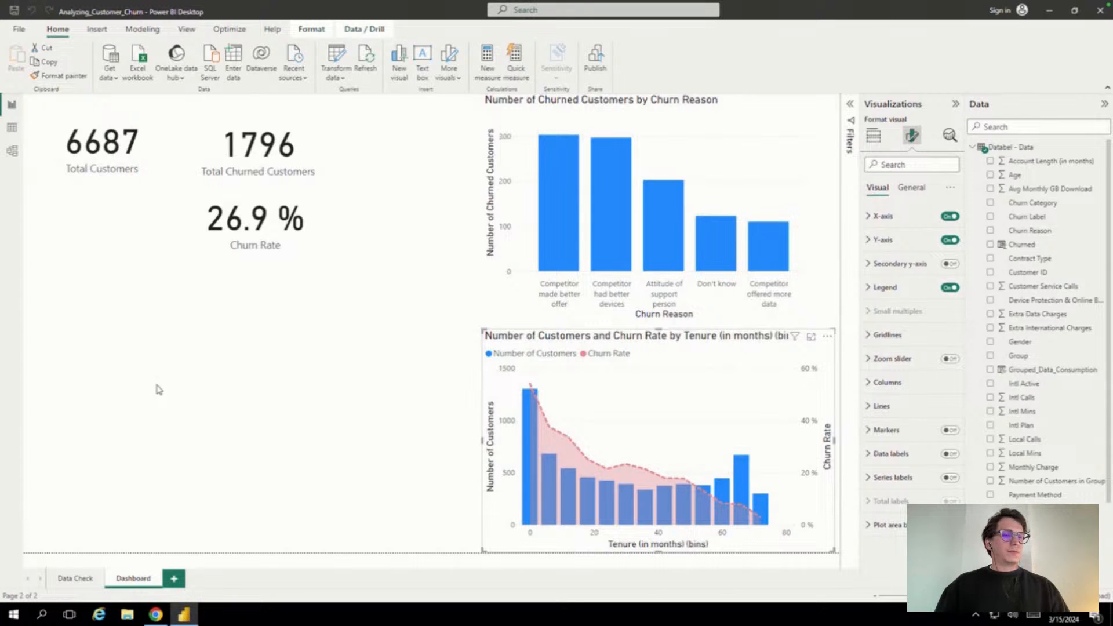
Add a Grouped_Data_Consumption table visual in the empty area below the KPI cards and widen it on both sides
left_click_drag(1053, 370, 338, 386)
left_click_drag(286, 390, 286, 390)
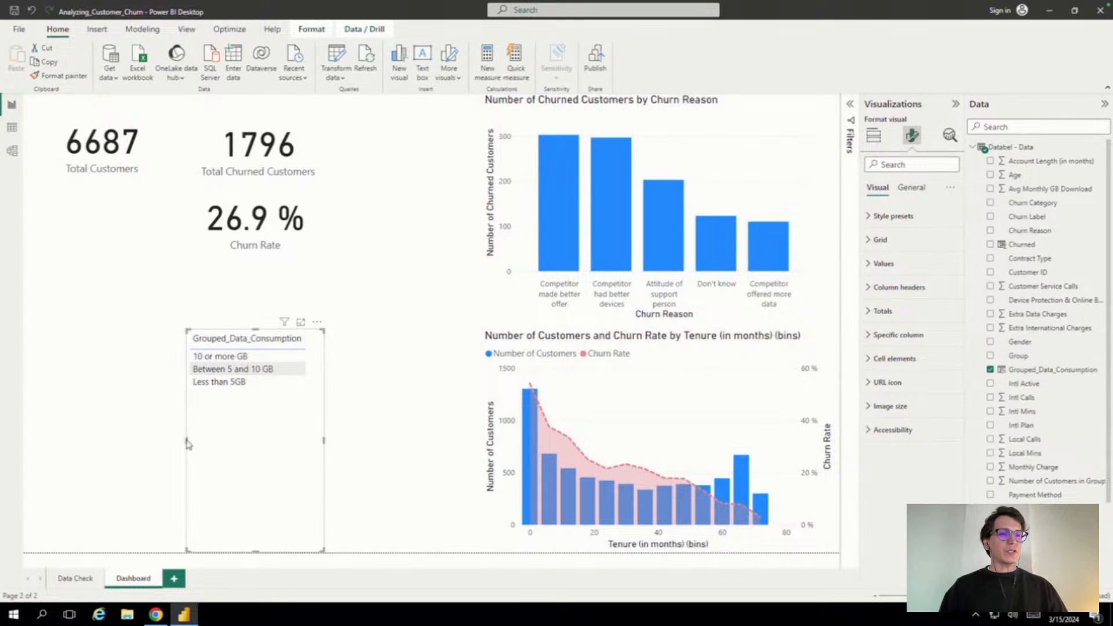
left_click_drag(181, 439, 49, 438)
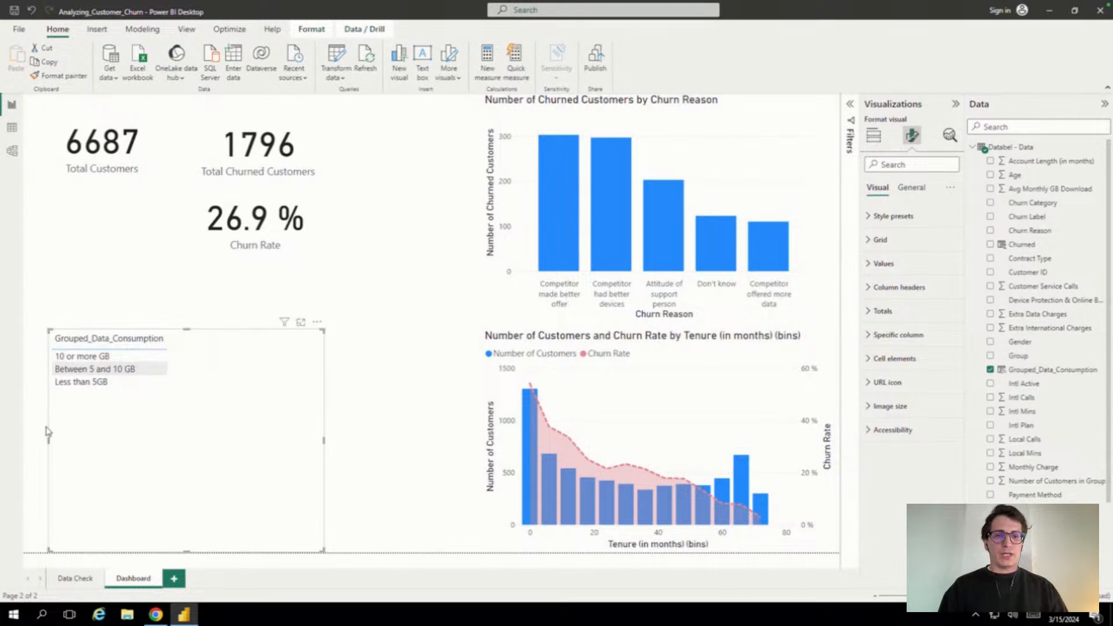
left_click_drag(325, 444, 393, 444)
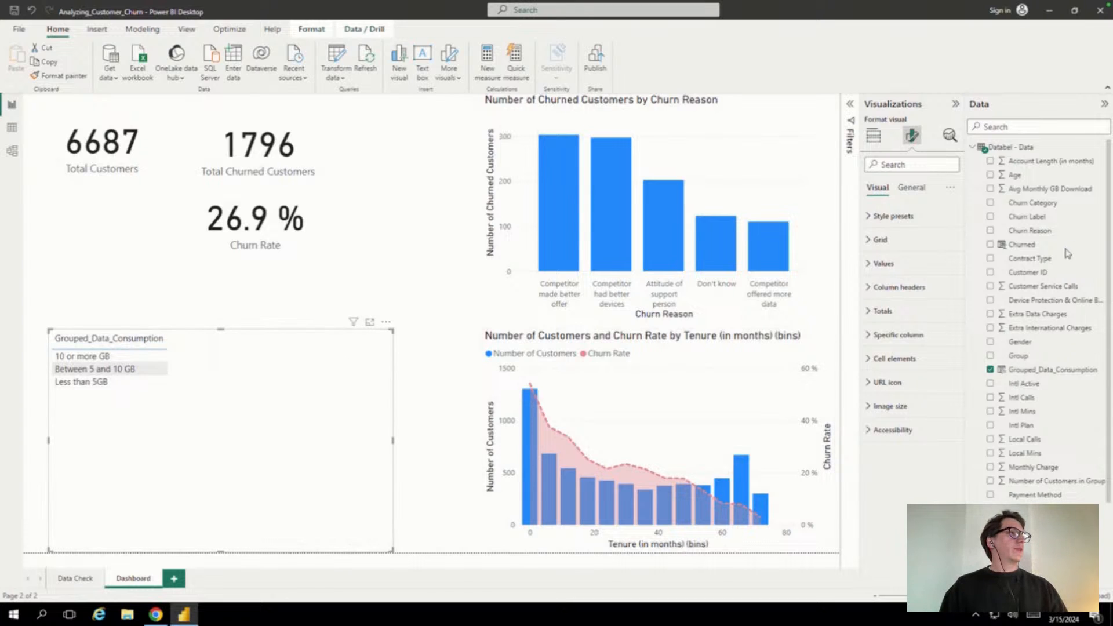
Add the Churn Rate measure to the Grouped_Data_Consumption table and convert the visual to a clustered bar chart
left_click(874, 135)
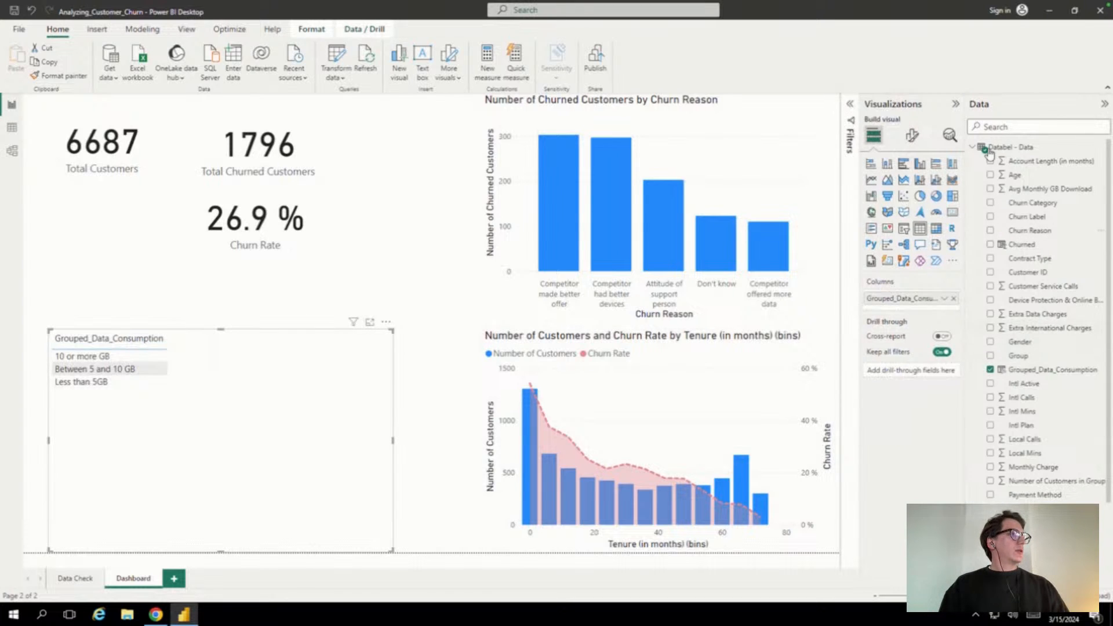
left_click(973, 147)
left_click_drag(1024, 180, 296, 387)
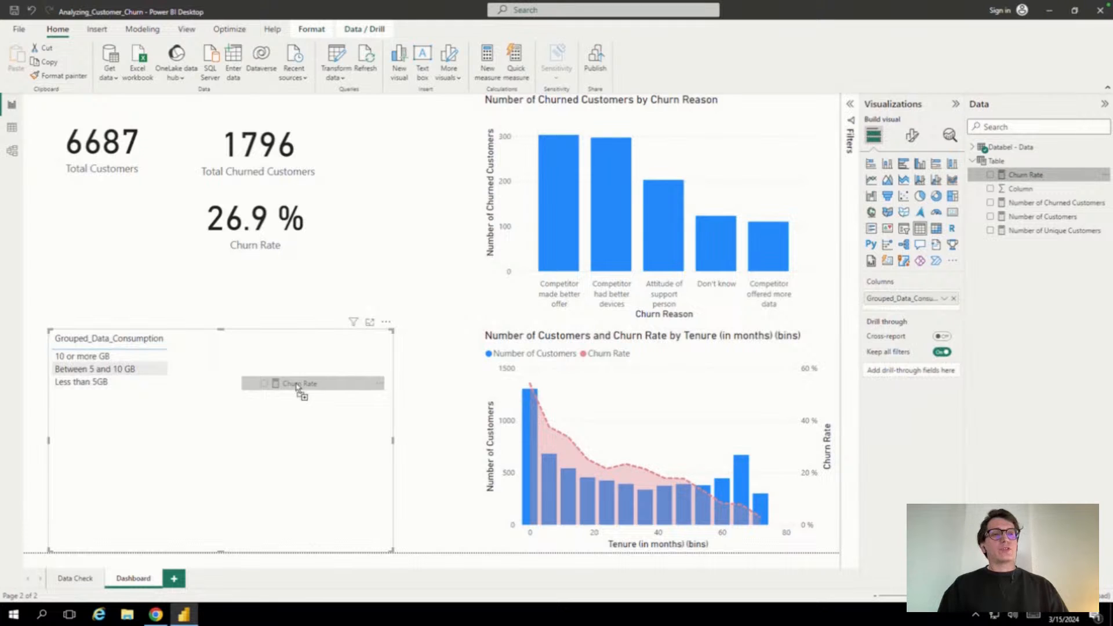
left_click_drag(296, 387, 296, 388)
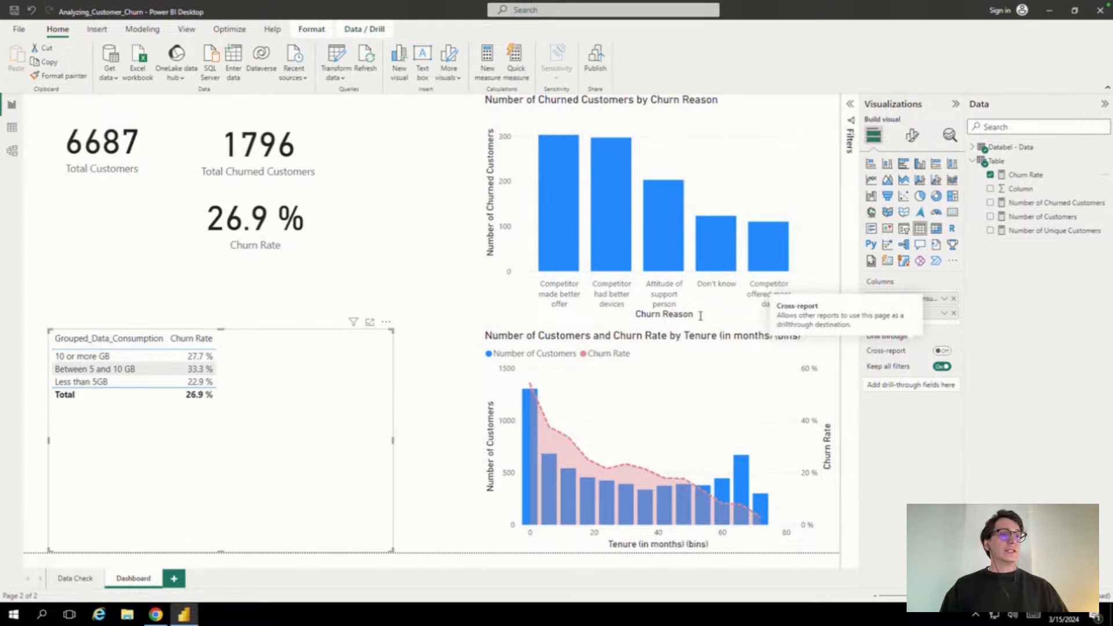
left_click(903, 164)
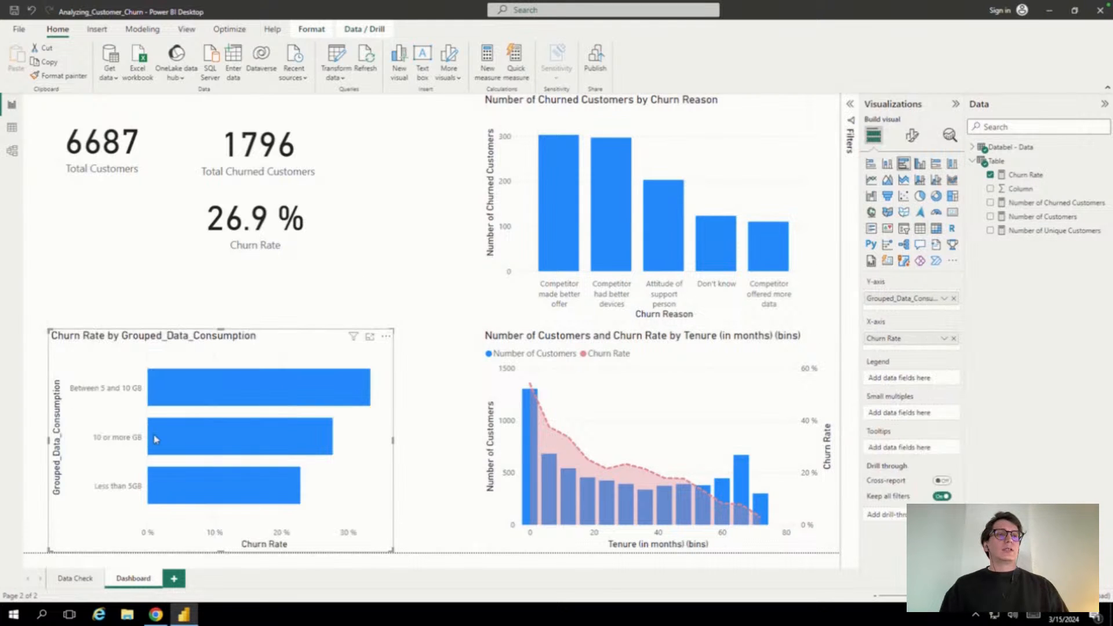
mouse_move(156, 439)
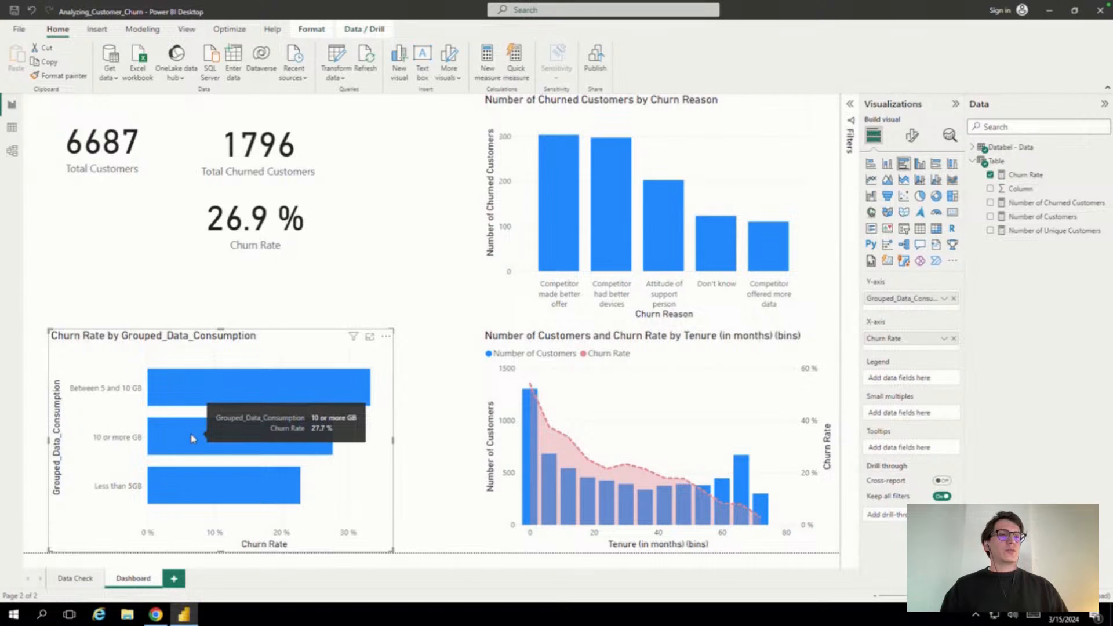
left_click_drag(292, 338, 294, 338)
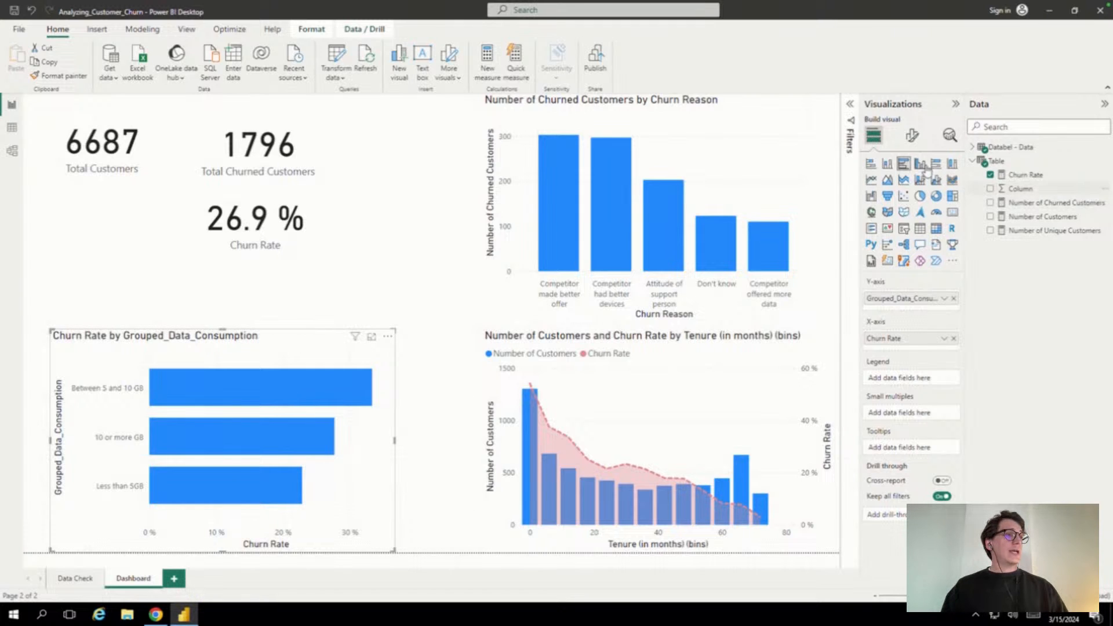
Split the churn rate bar chart by Unlimited Data Plan using that field as its legend
left_click(973, 161)
left_click(973, 146)
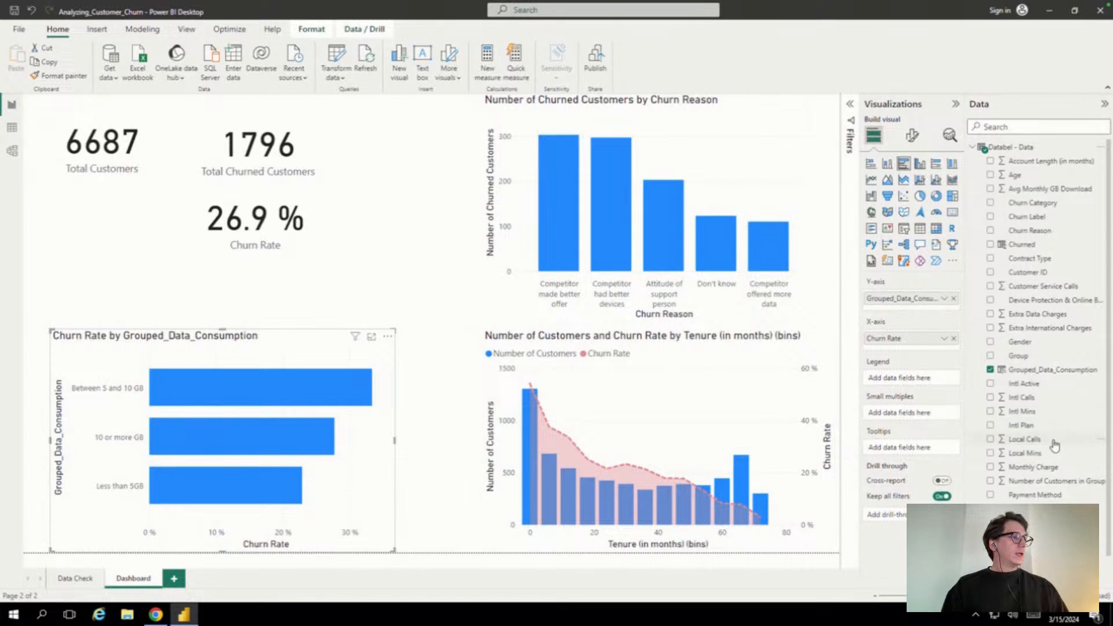
scroll(1055, 444, "down", 1)
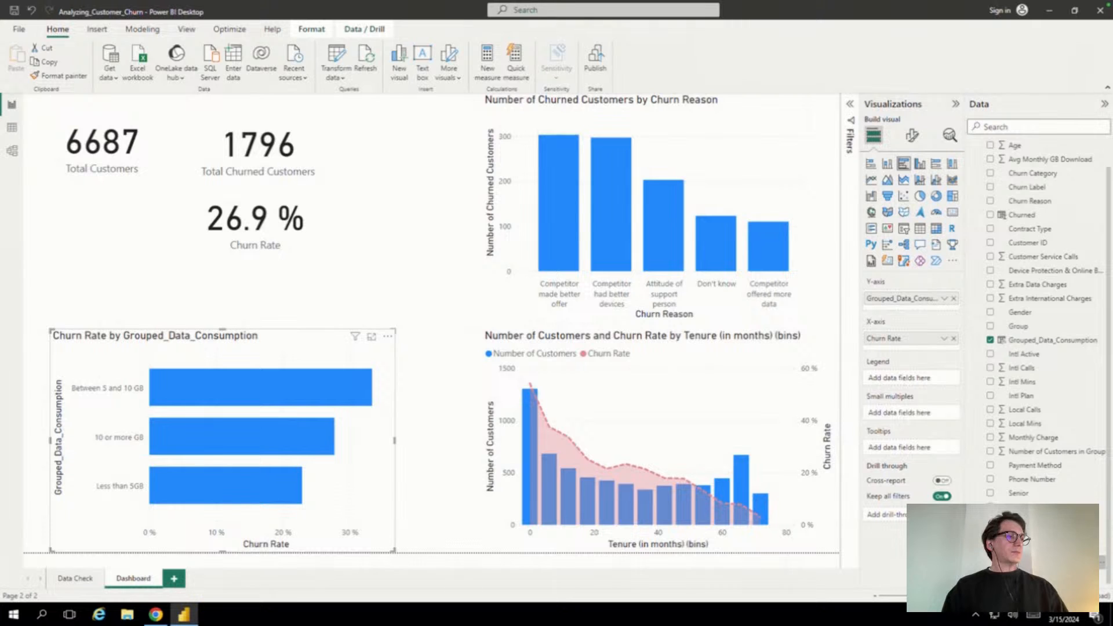
left_click_drag(934, 513, 898, 375)
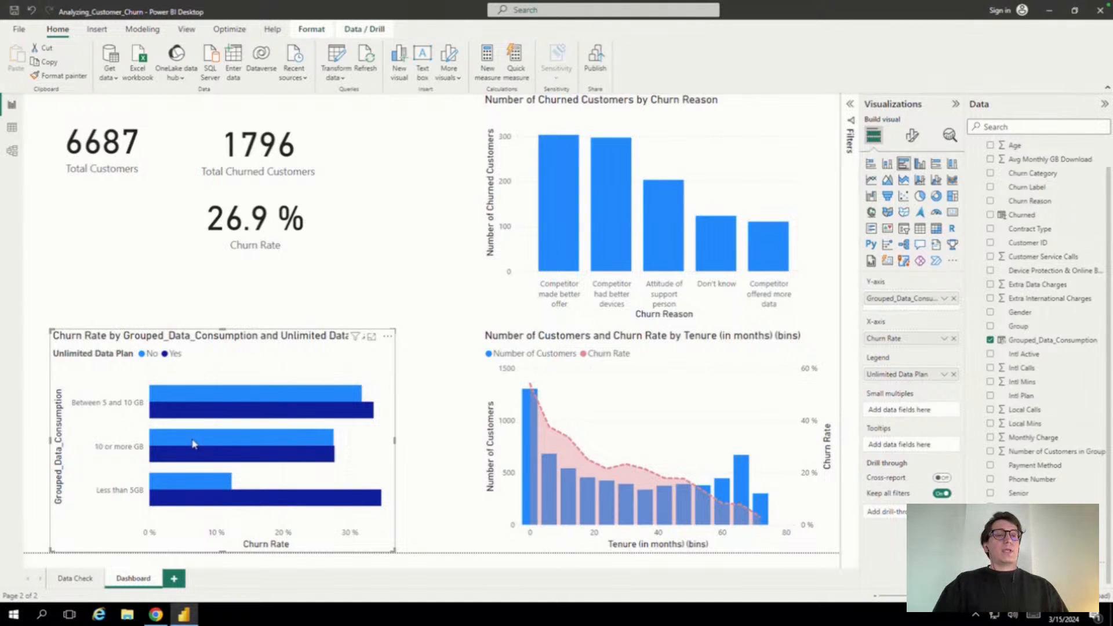
Sort the bar chart's axis by Grouped_Data_Consumption in ascending order
left_click(389, 338)
mouse_move(479, 410)
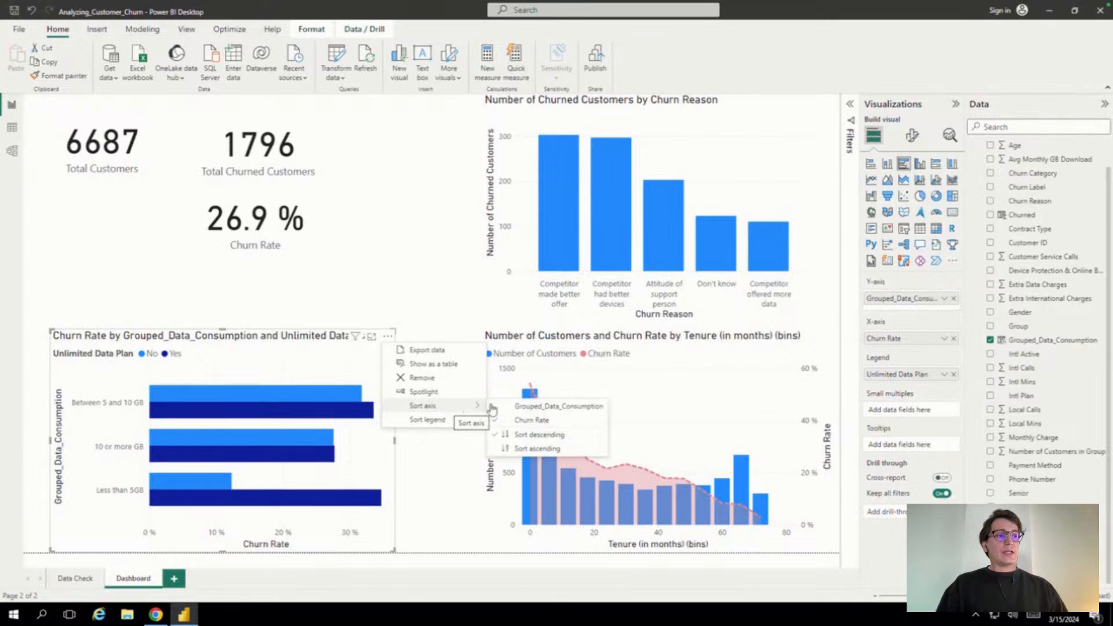
left_click(513, 407)
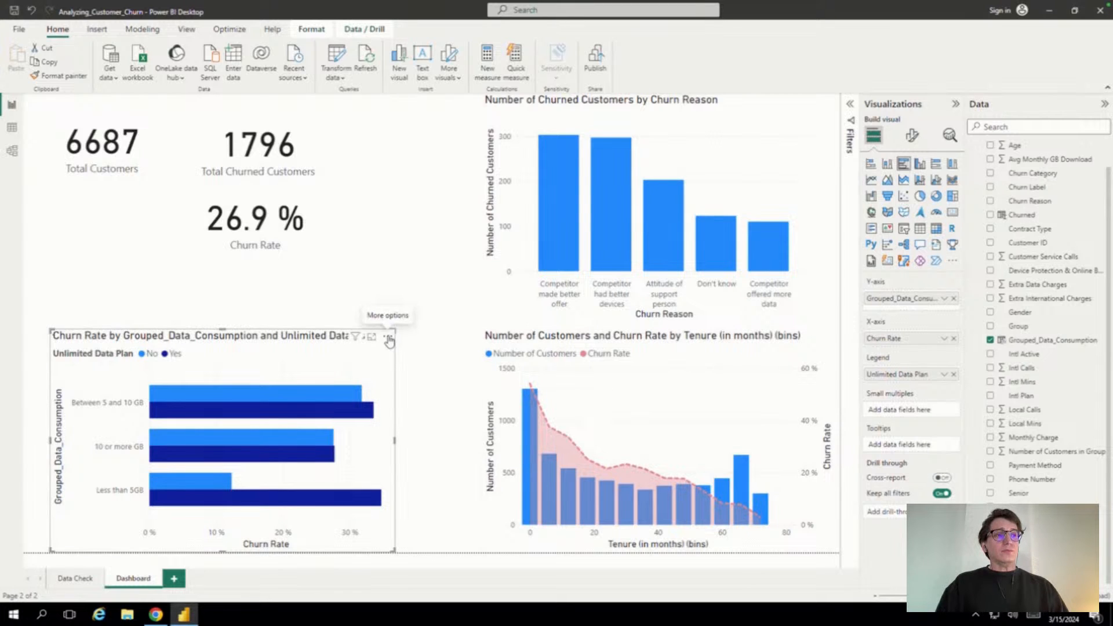
left_click(389, 337)
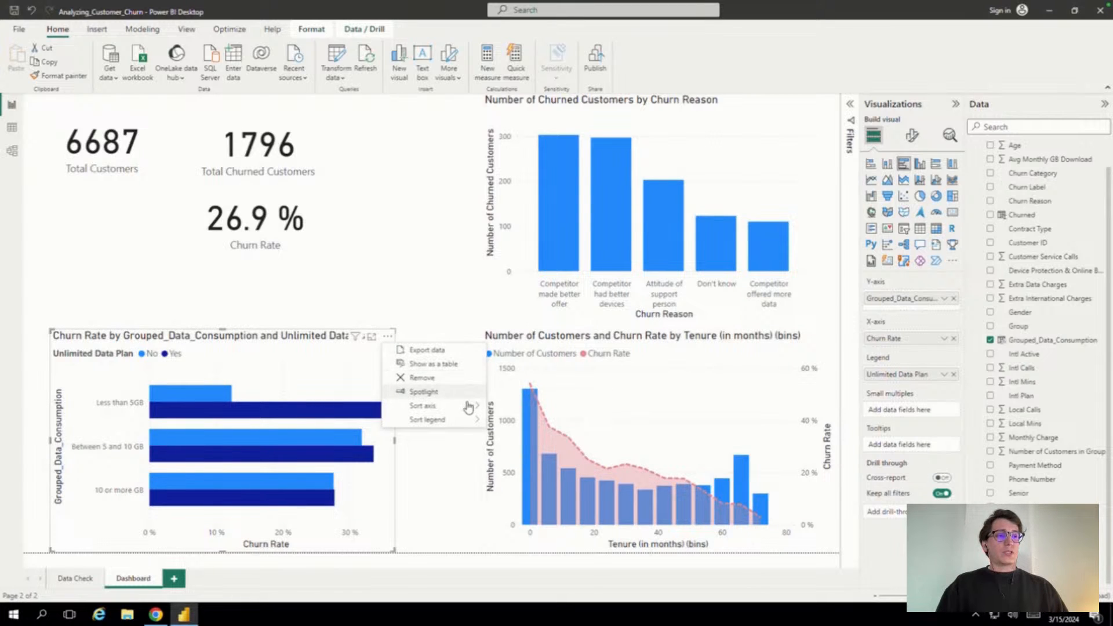
mouse_move(469, 405)
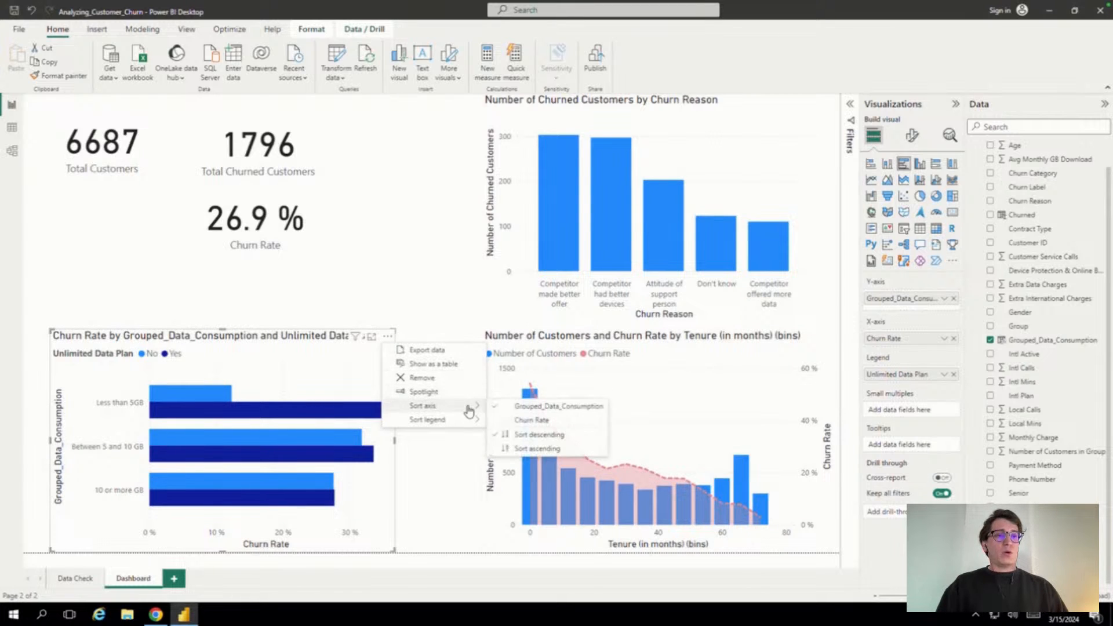
left_click(525, 449)
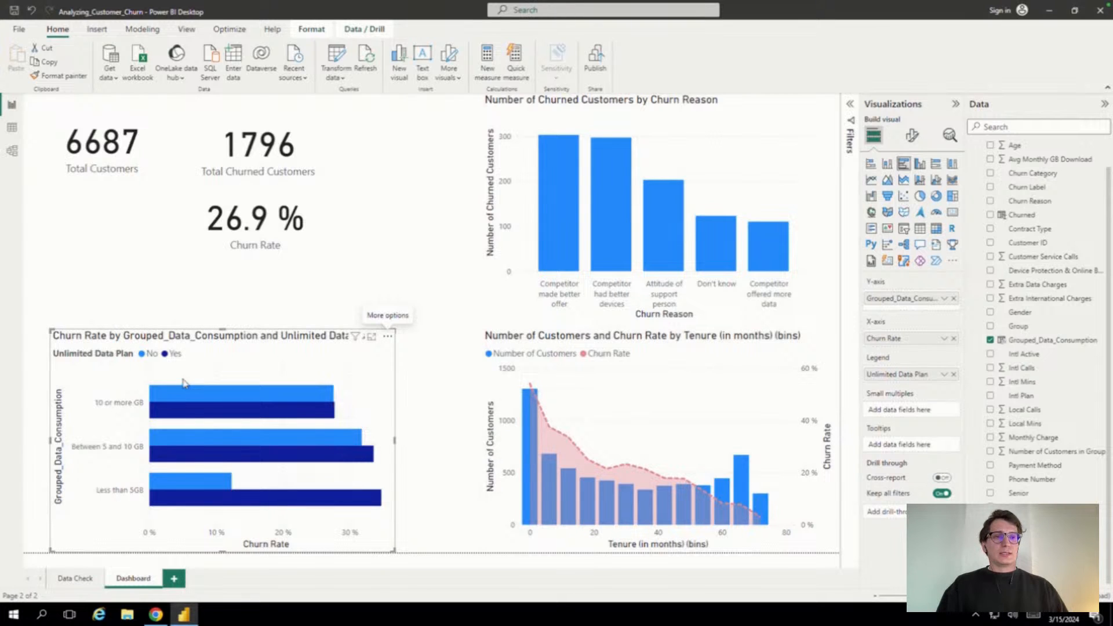
mouse_move(207, 499)
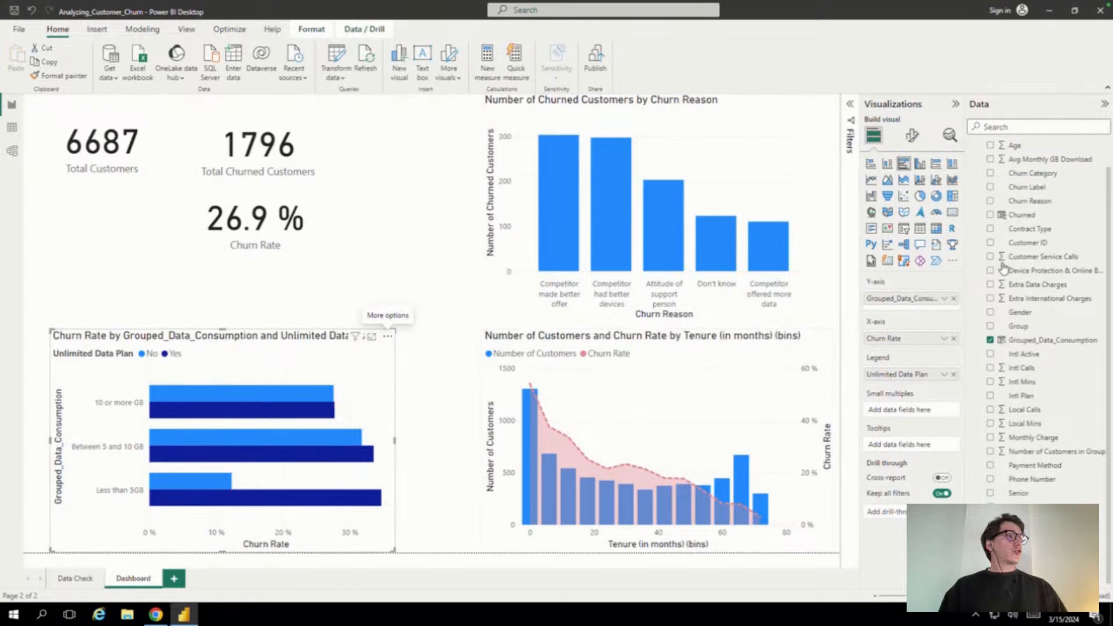
Prefix the group labels in the Grouped_Data_Consumption formula with "A. ", "B. " and "C. " from lowest to highest and commit it
left_click(1049, 340)
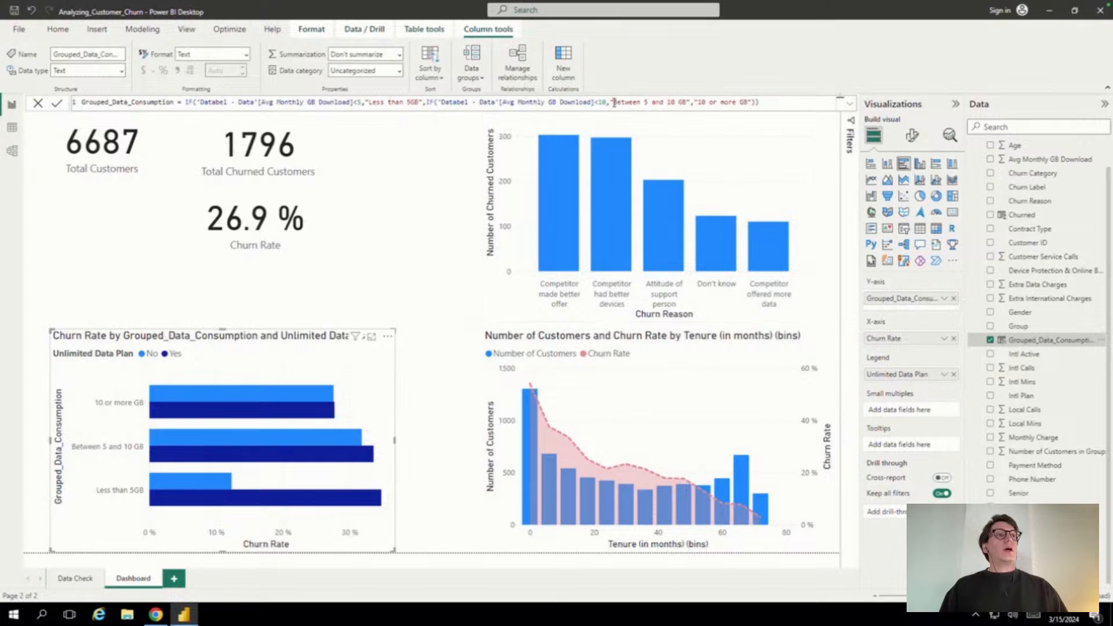
left_click(367, 103)
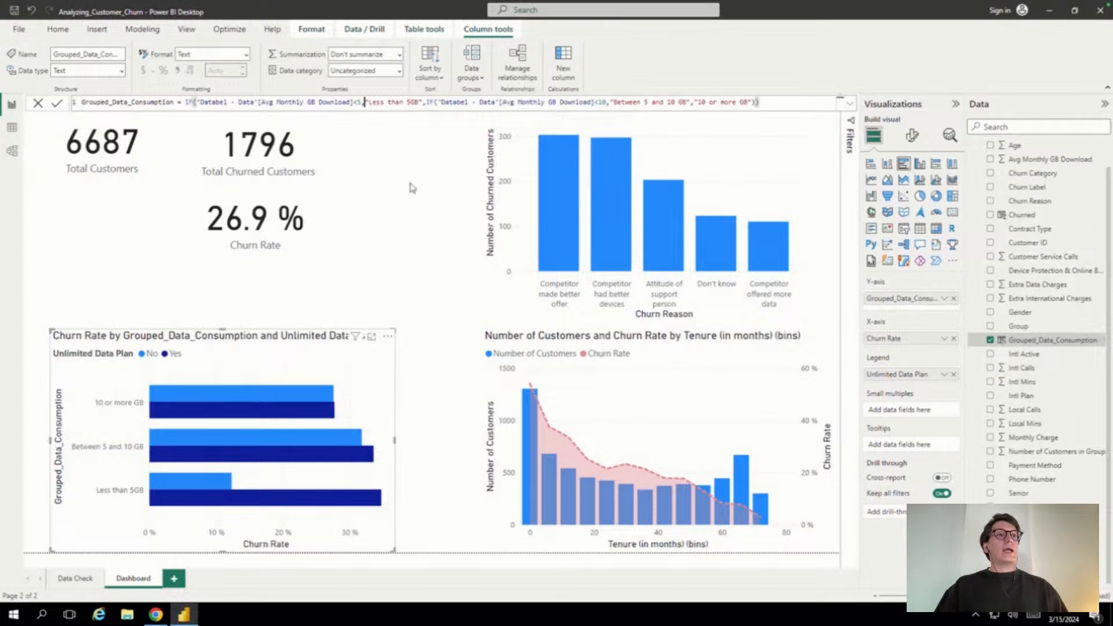
type("A.")
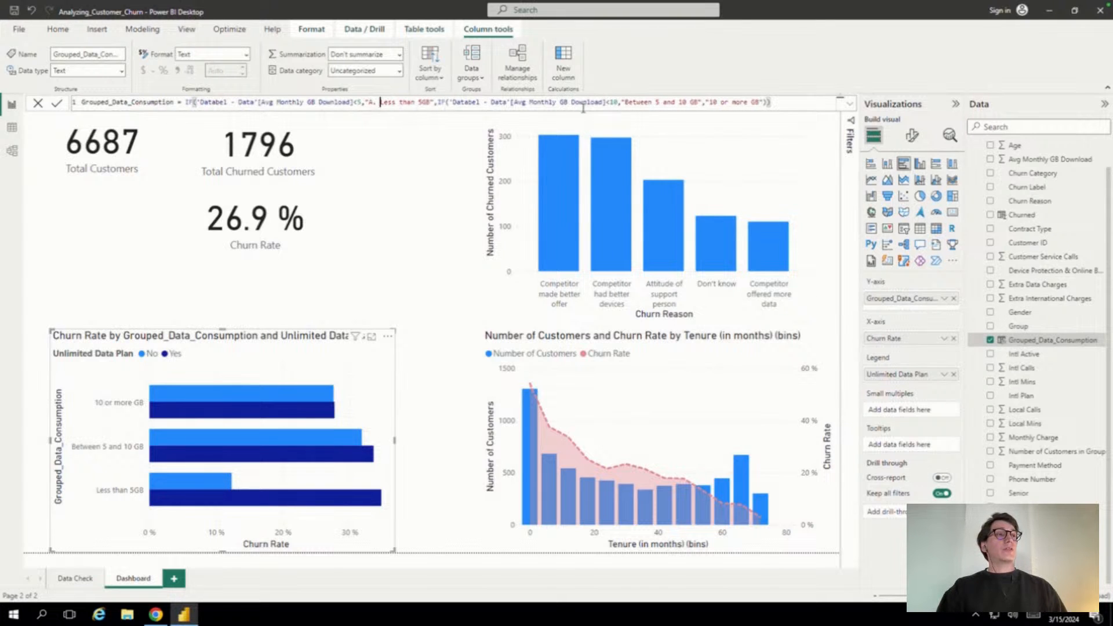
left_click(625, 103)
type("B. B")
left_click(721, 103)
type("C.")
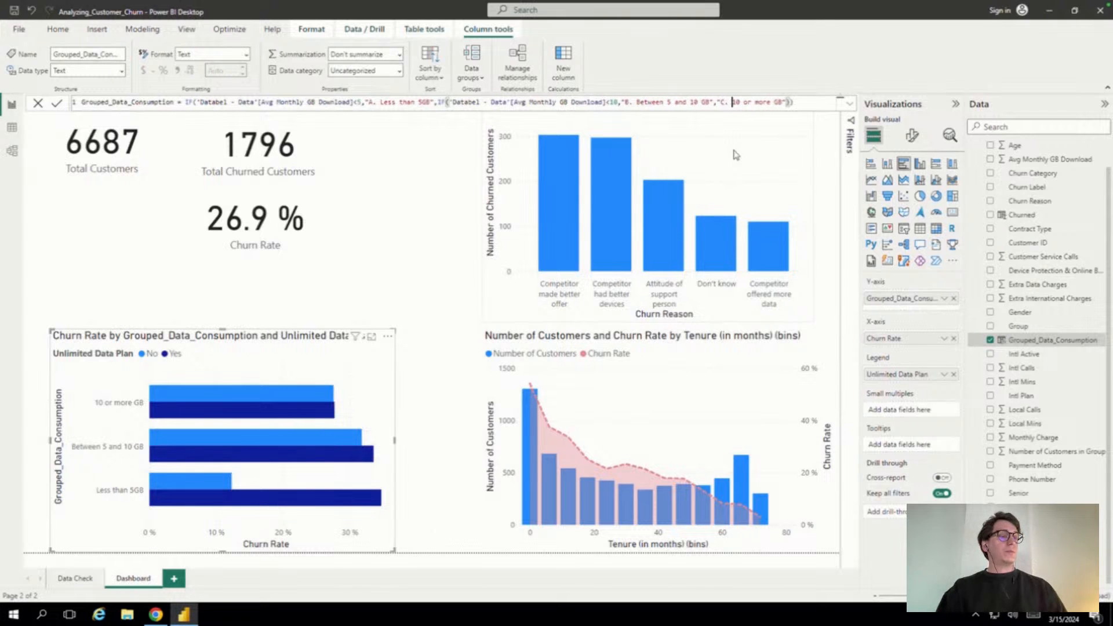
left_click(54, 105)
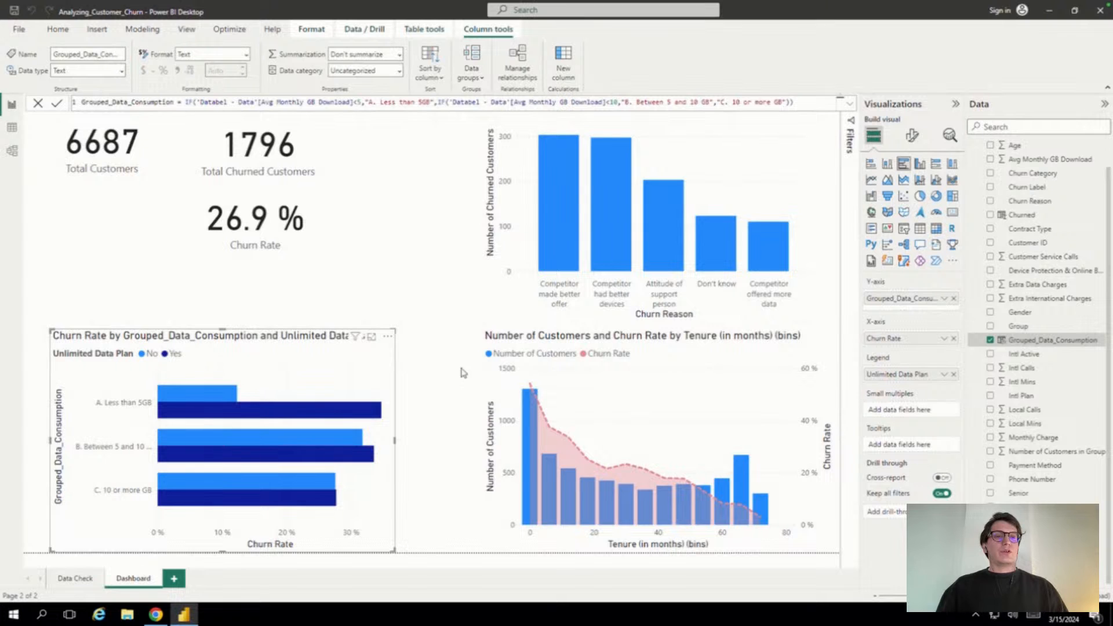
Switch the Grouped_Data_Consumption bar chart's axis sorting to descending
left_click(388, 337)
mouse_move(467, 406)
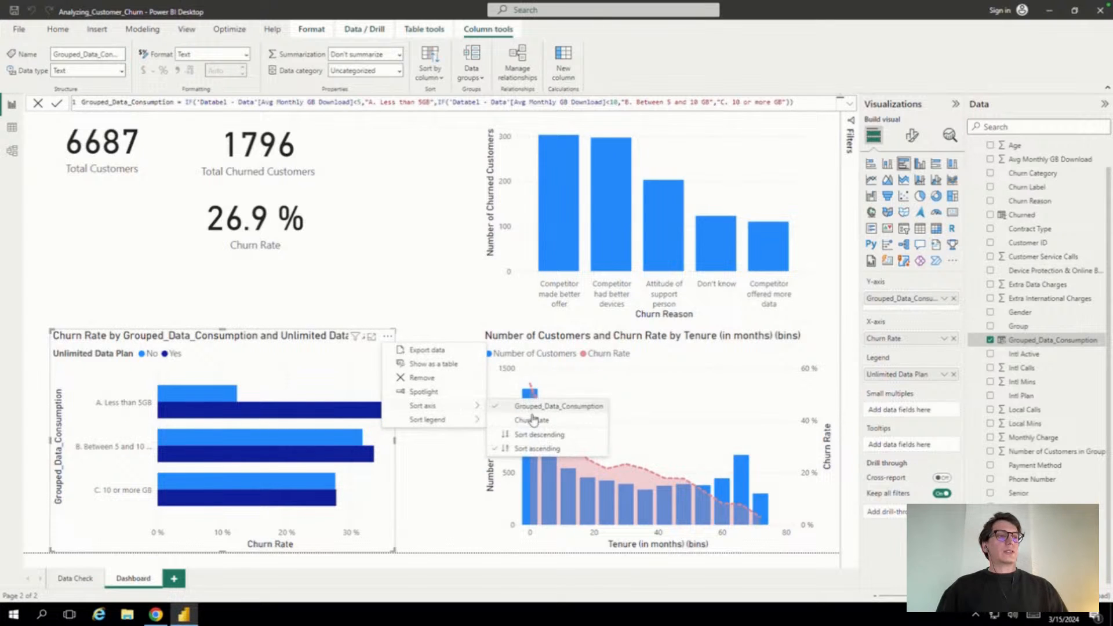
left_click(540, 435)
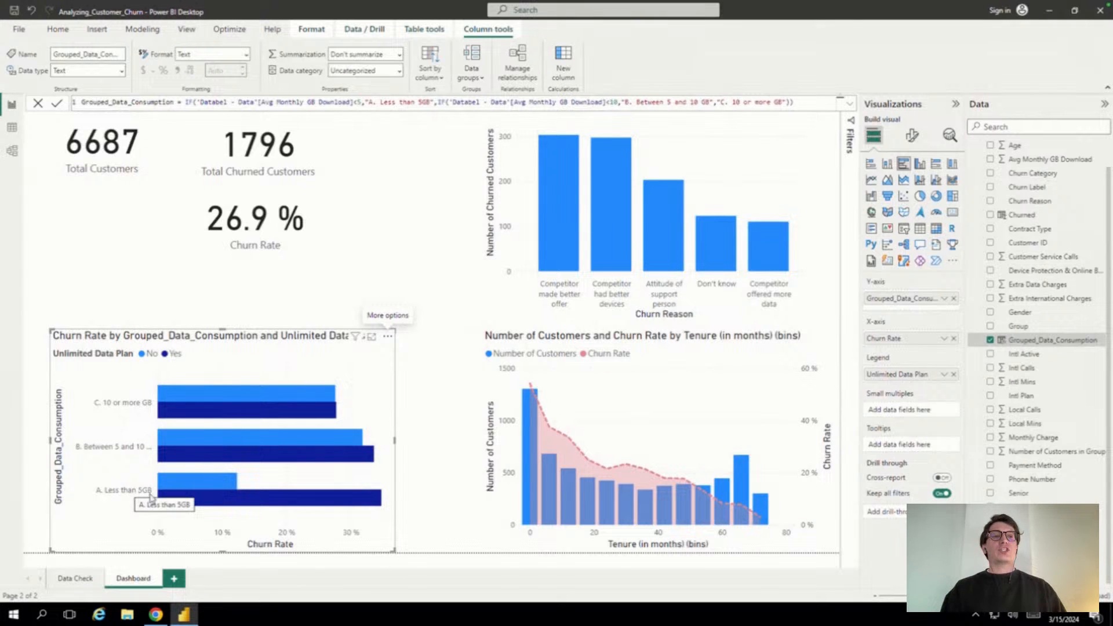
mouse_move(286, 504)
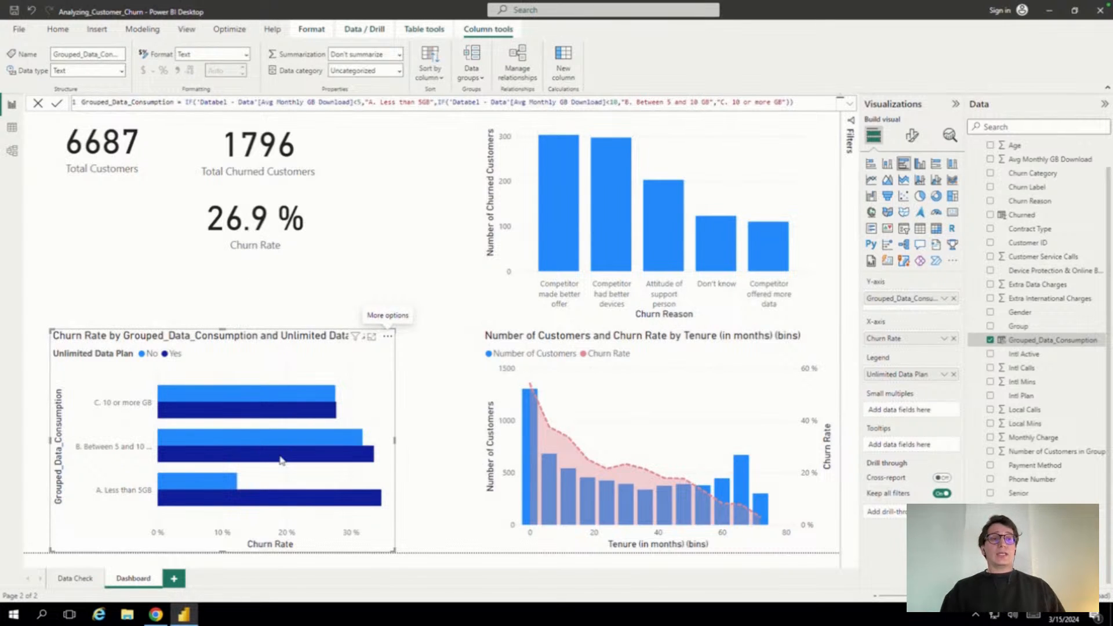
mouse_move(280, 460)
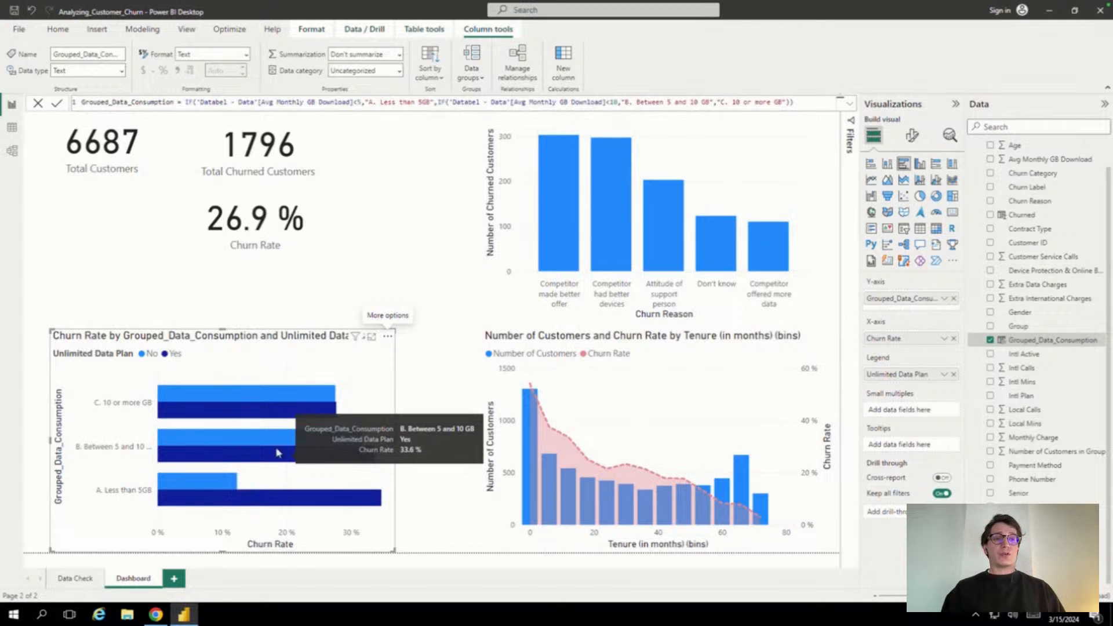
mouse_move(268, 415)
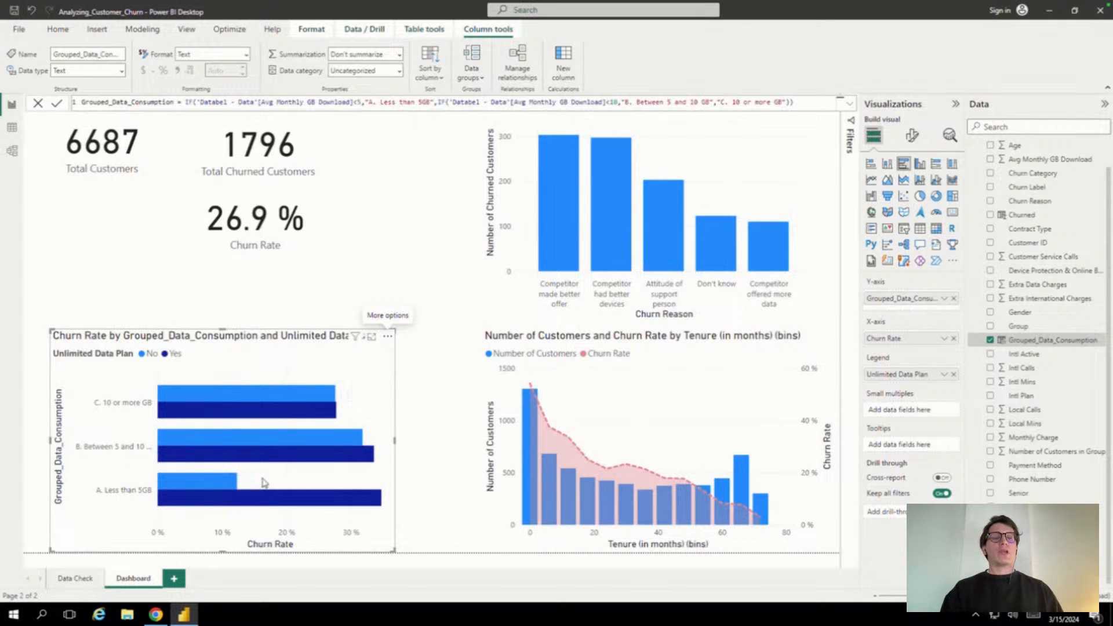
mouse_move(354, 449)
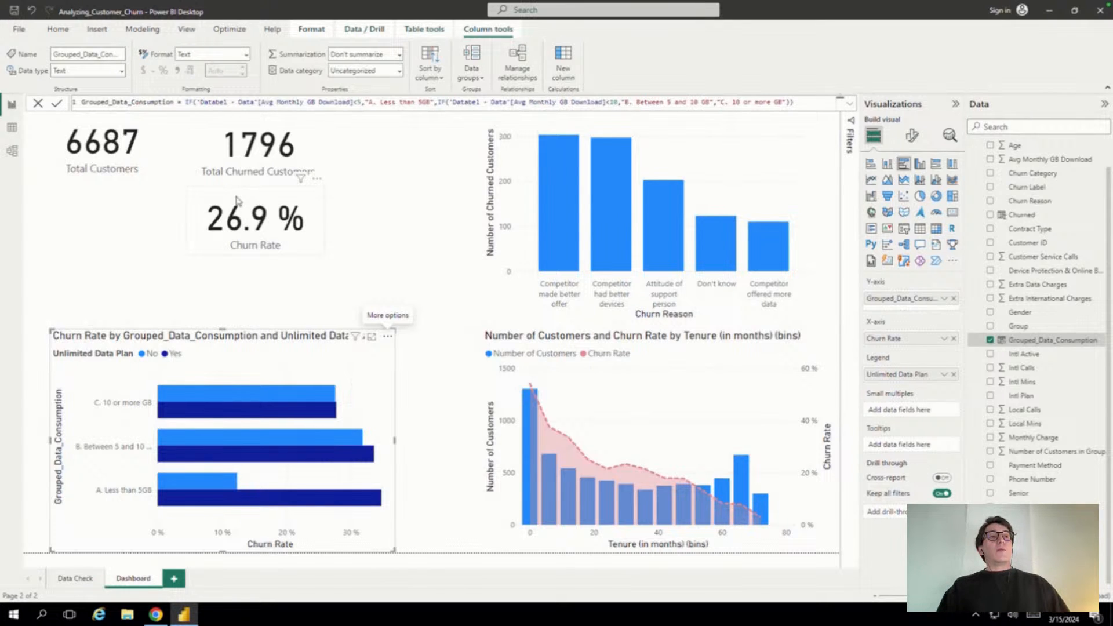
Line up the Total Churned Customers and Churn Rate cards in one row beside Total Customers
left_click(296, 200)
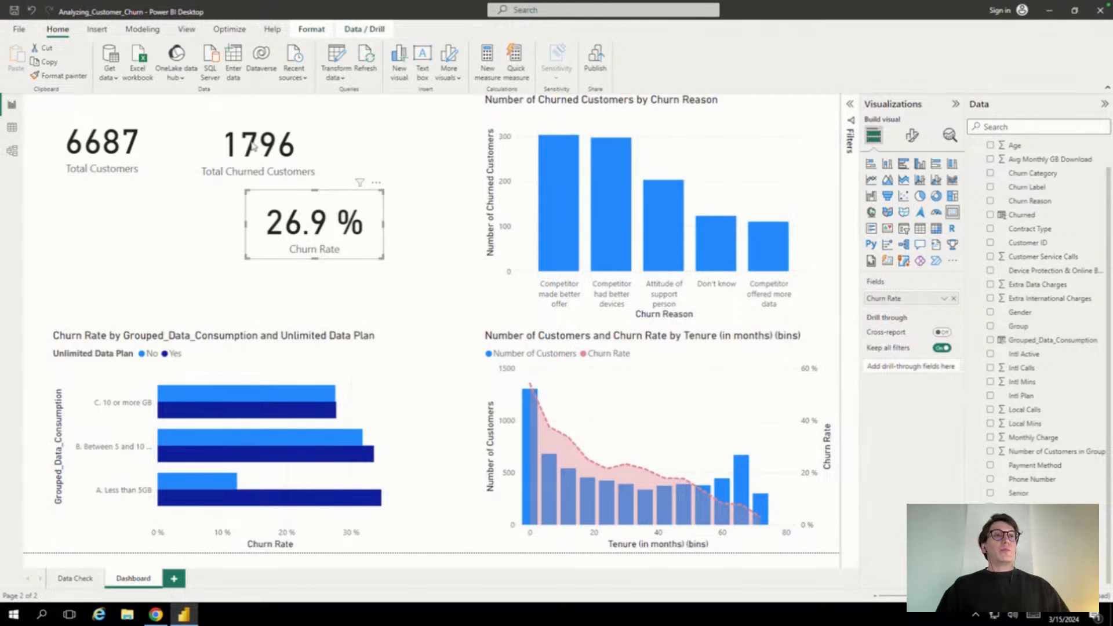
left_click_drag(214, 124, 206, 124)
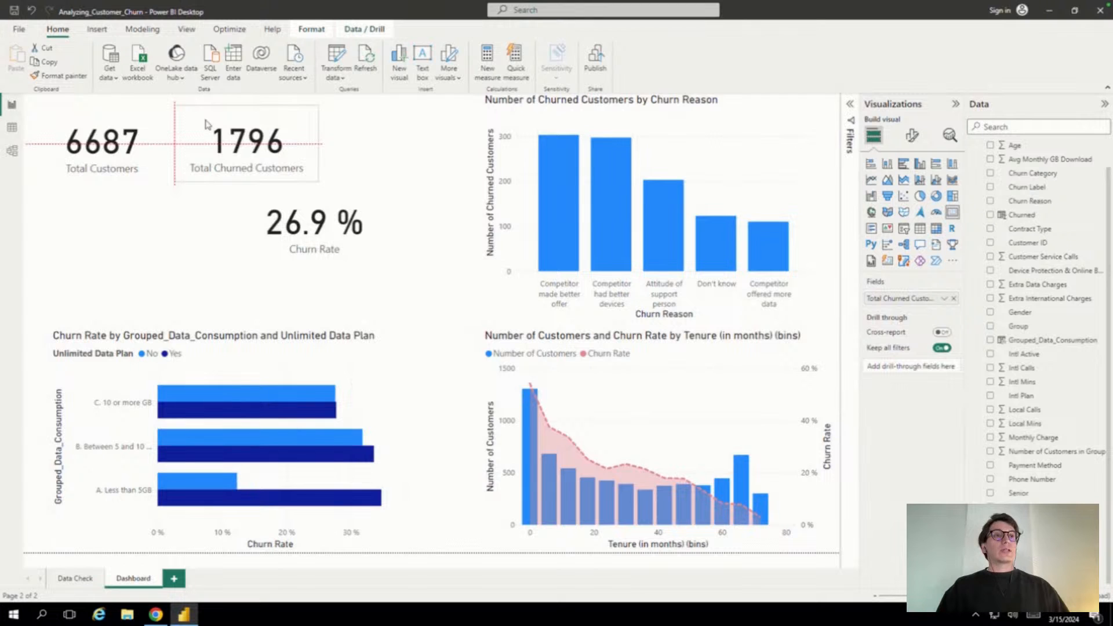
left_click_drag(318, 192, 399, 125)
left_click(174, 293)
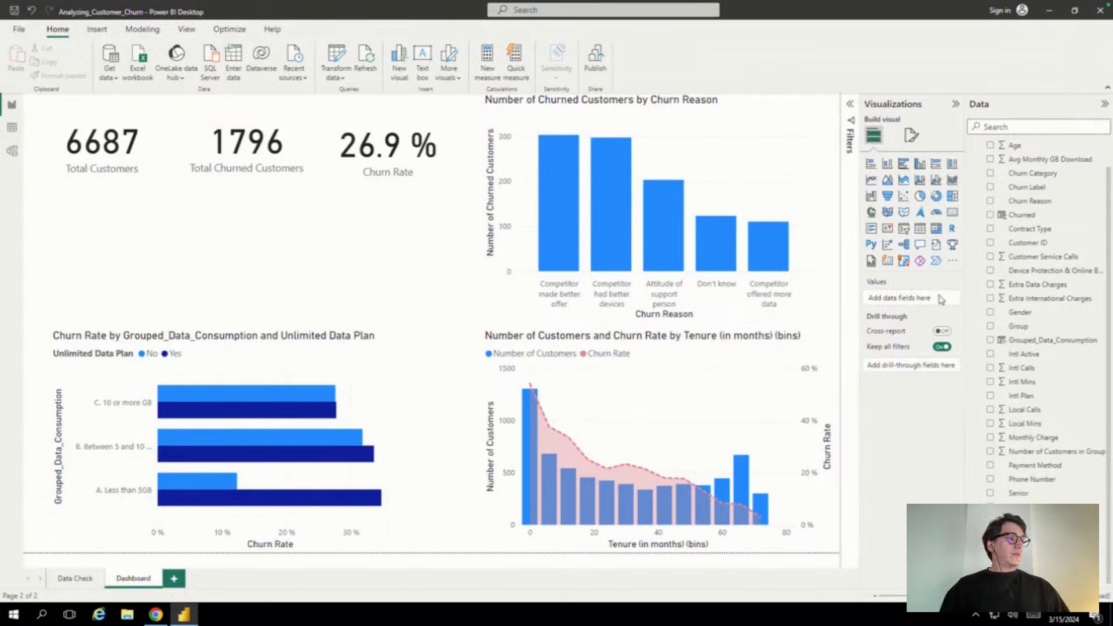
Add a Churn Label slicer below the Total Customers card and shrink it to fit above the bar chart
left_click(904, 230)
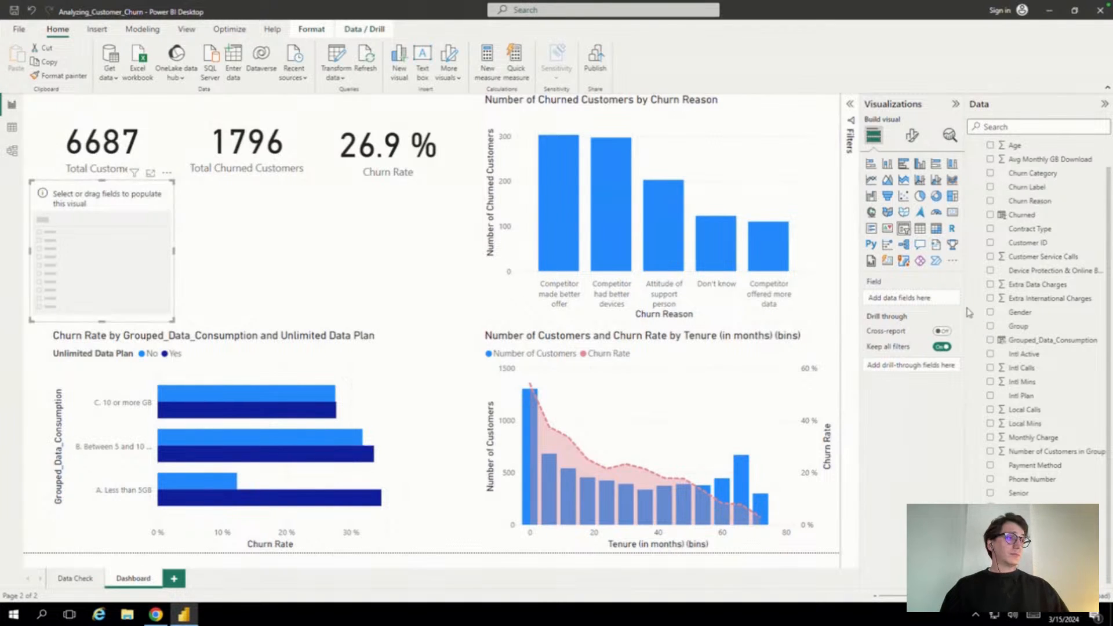
left_click_drag(1025, 191, 135, 273)
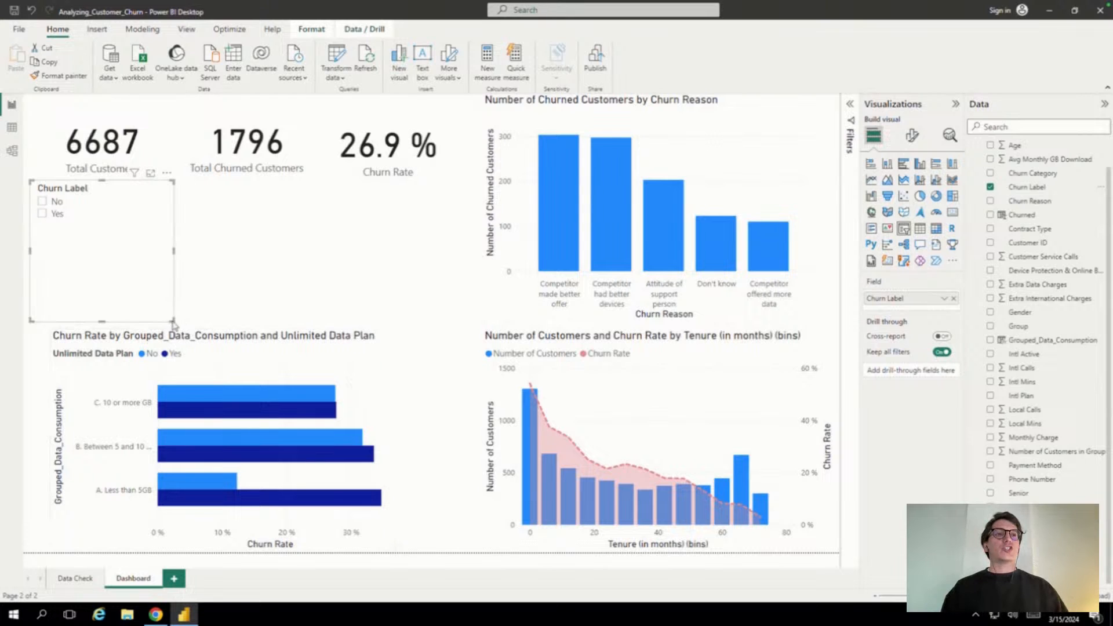
left_click_drag(174, 320, 170, 284)
left_click_drag(98, 283, 101, 298)
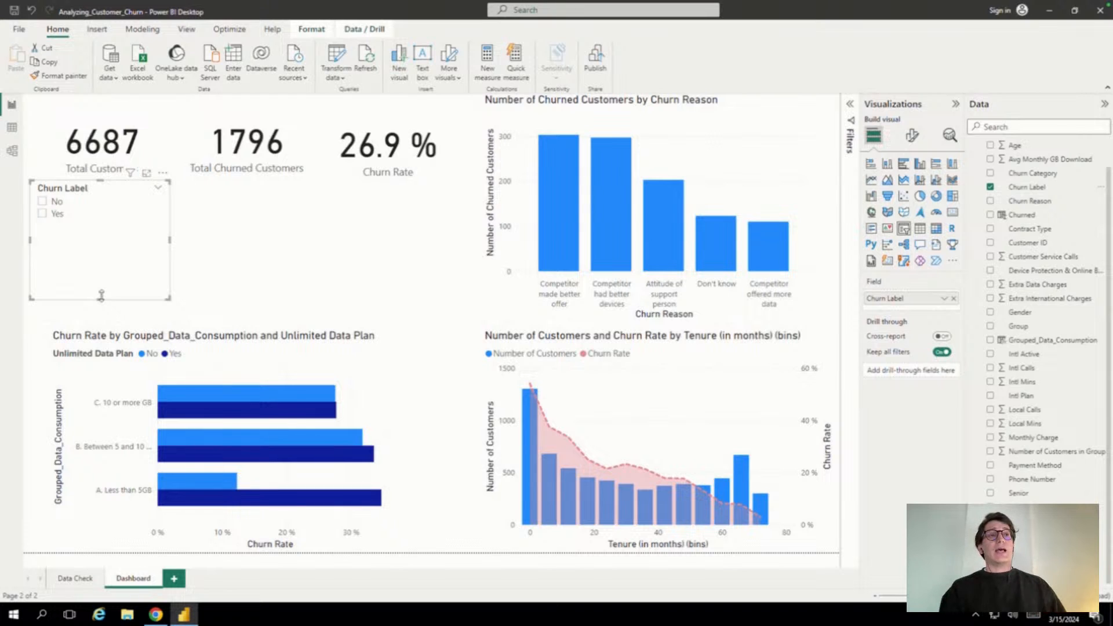
Trim the Churn Label slicer's upper edge to clear the Total Customers card and set its style to Tile
left_click_drag(100, 181, 101, 195)
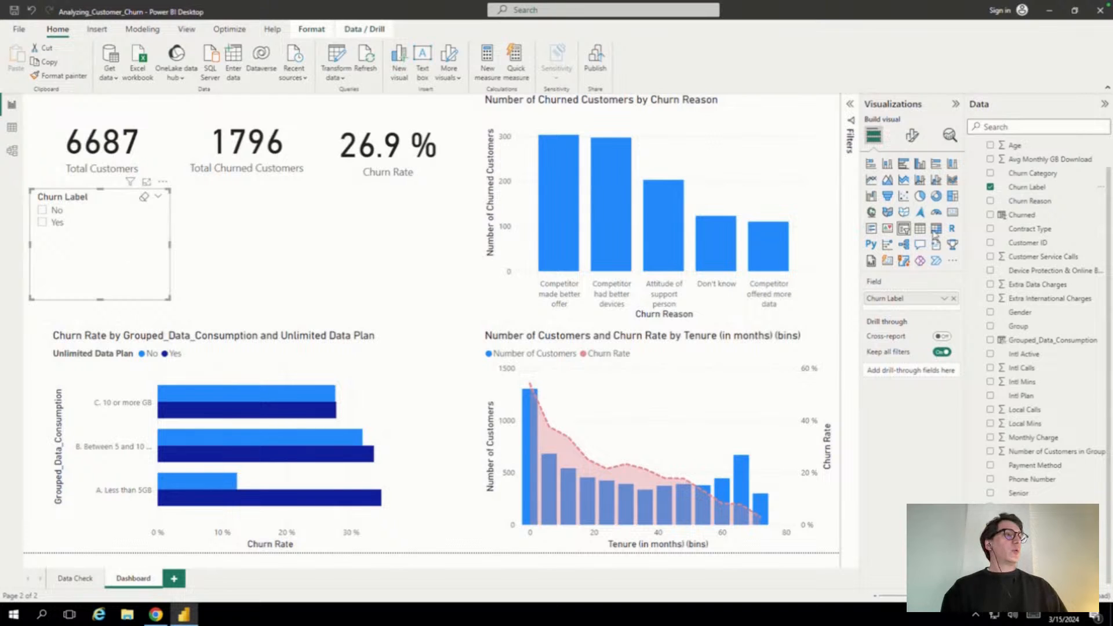
left_click(914, 139)
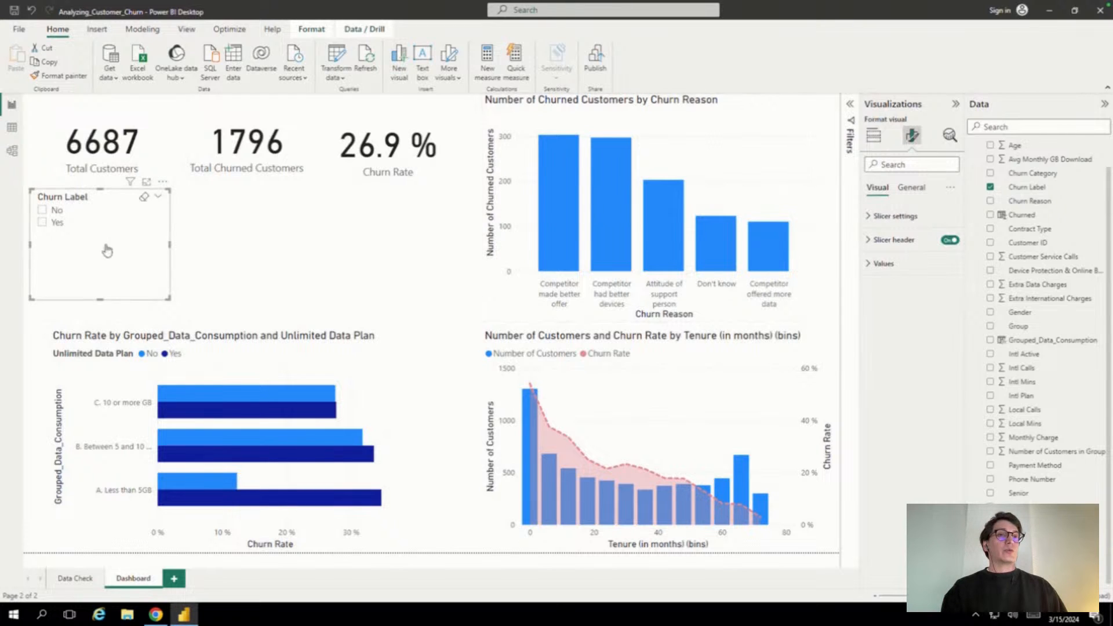
left_click(888, 222)
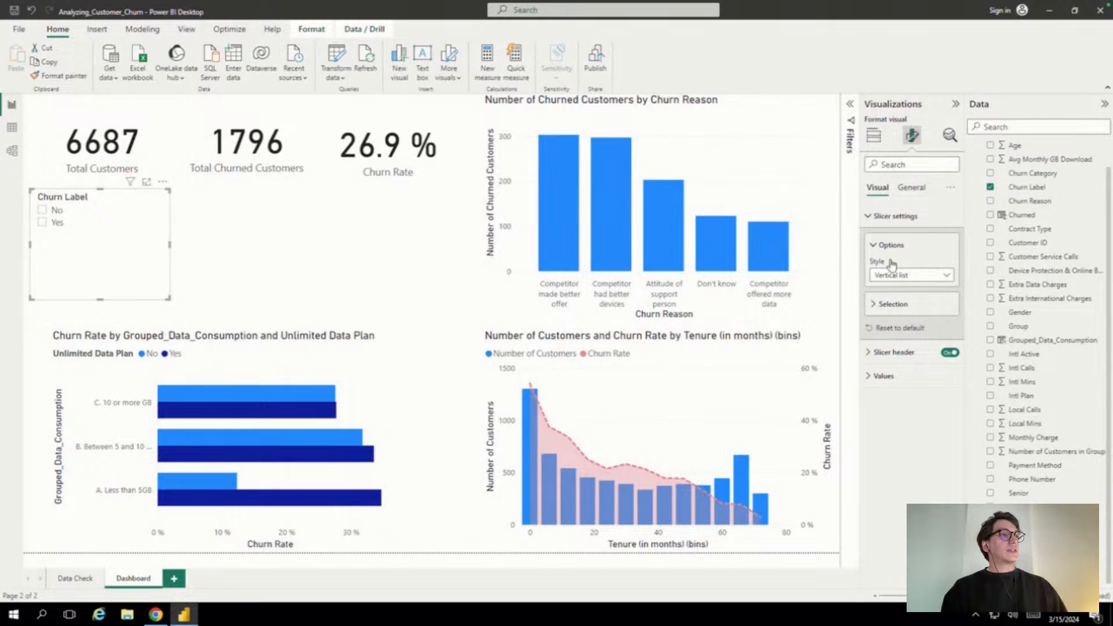
left_click(897, 278)
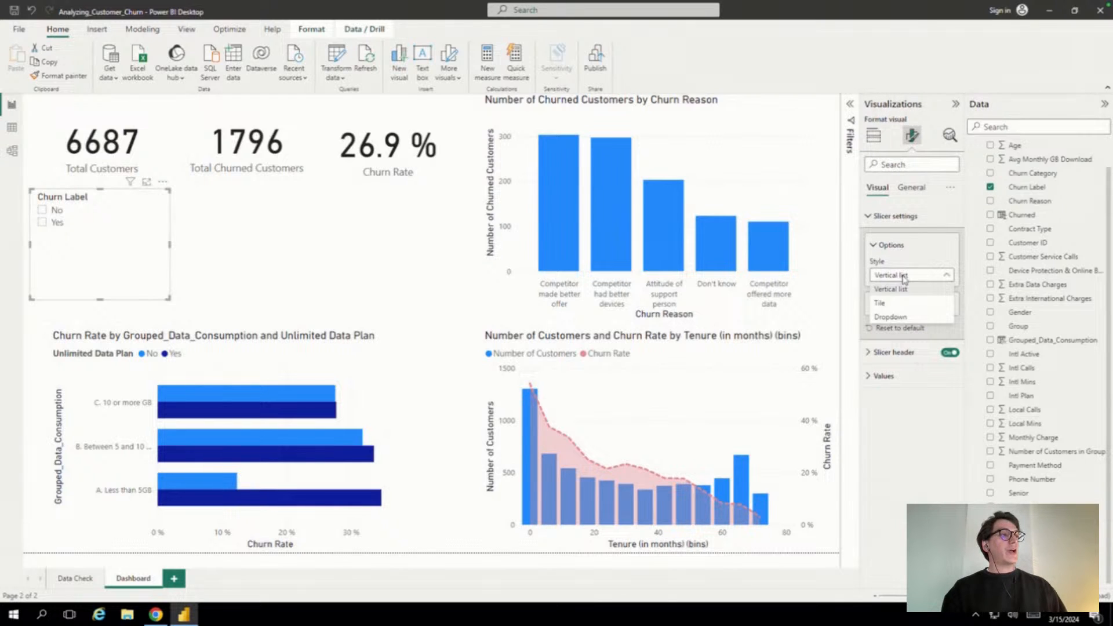
left_click(893, 306)
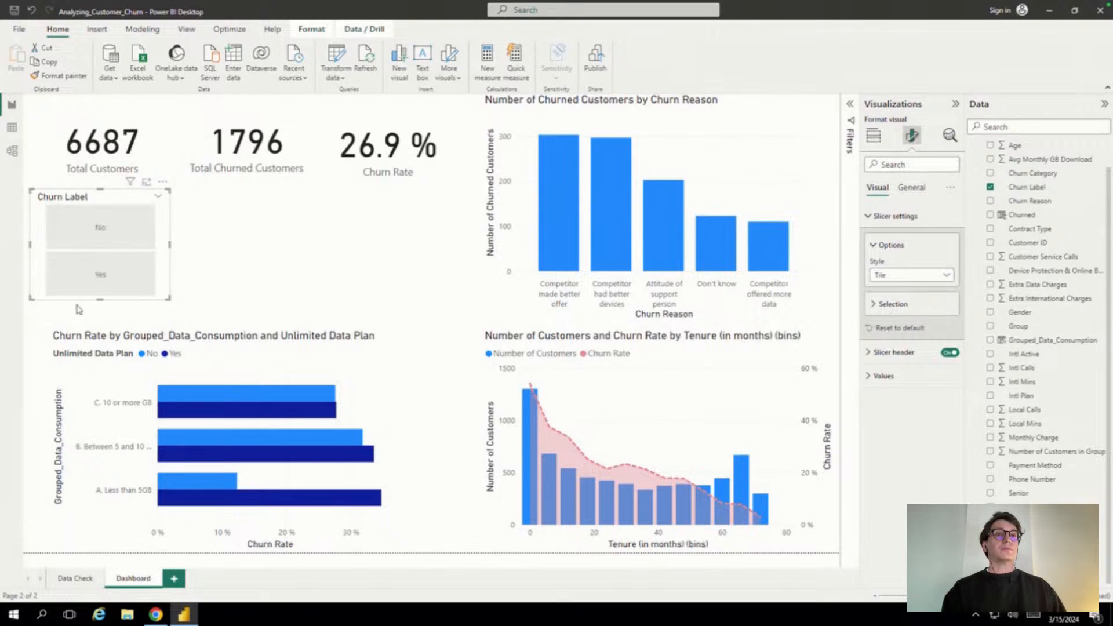
Check how the dashboard visuals respond to the Churn Label slicer's No and Yes selections, and clear the selection
left_click(97, 238)
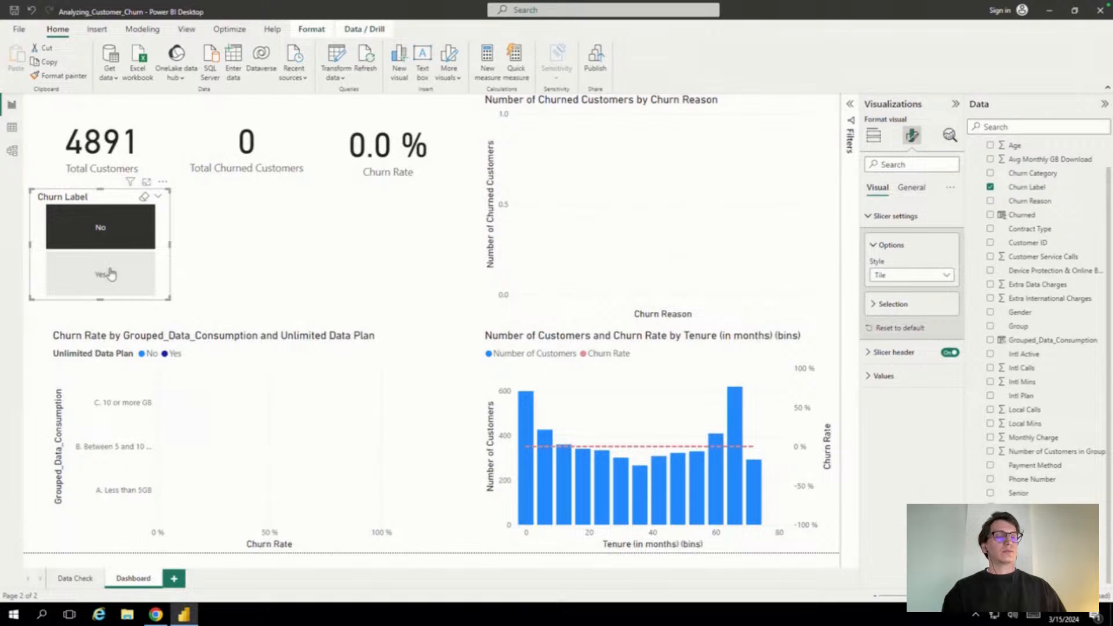
left_click(111, 274)
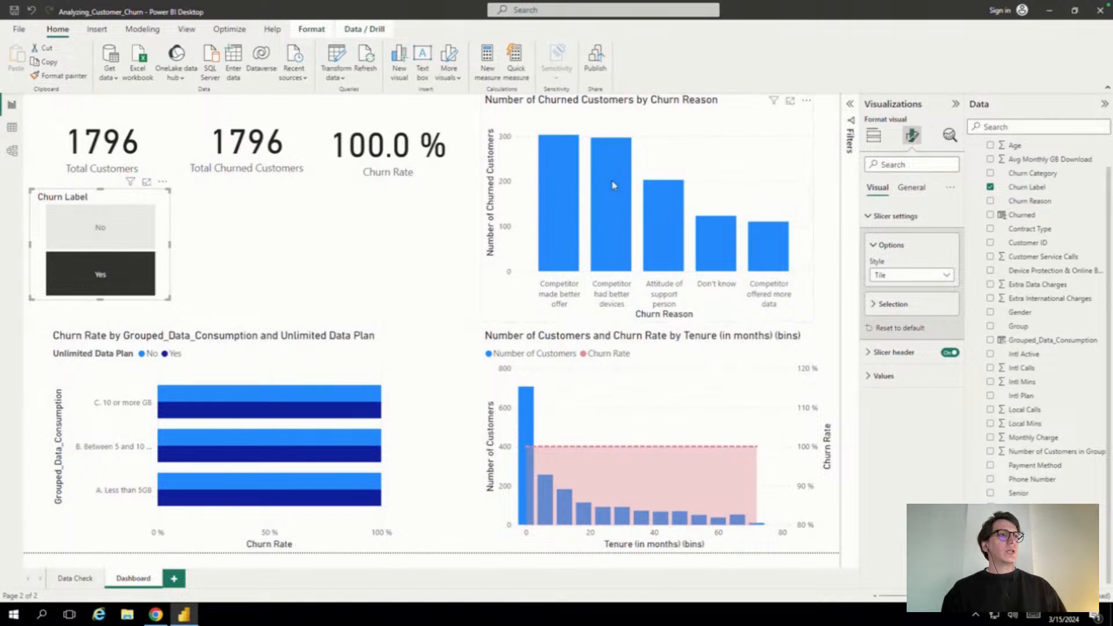
left_click(122, 269)
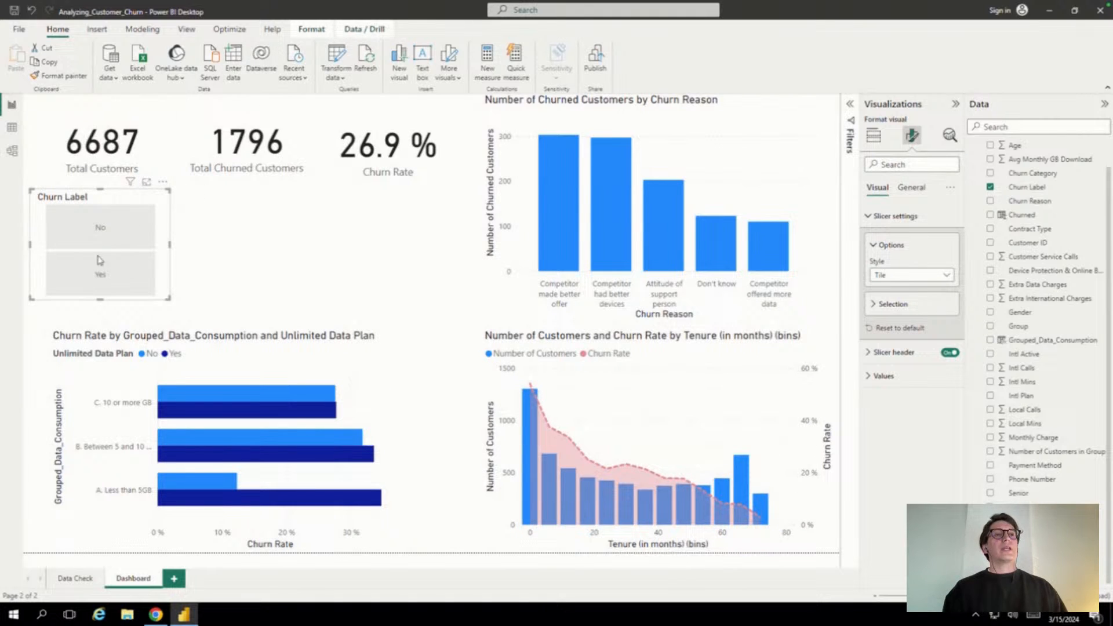
left_click(101, 232)
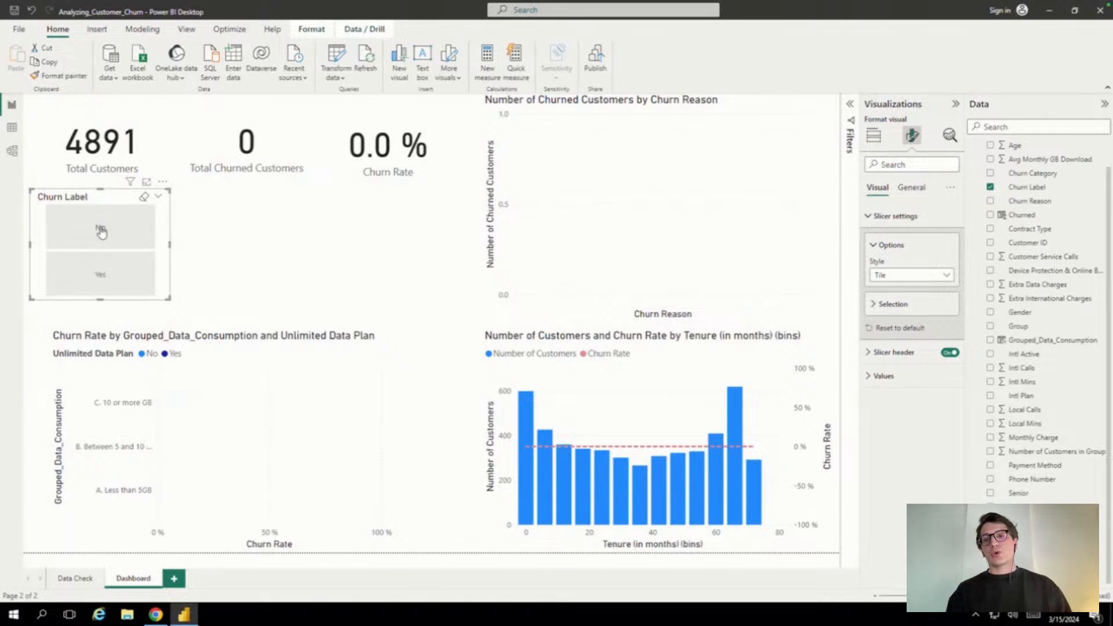
left_click(96, 233)
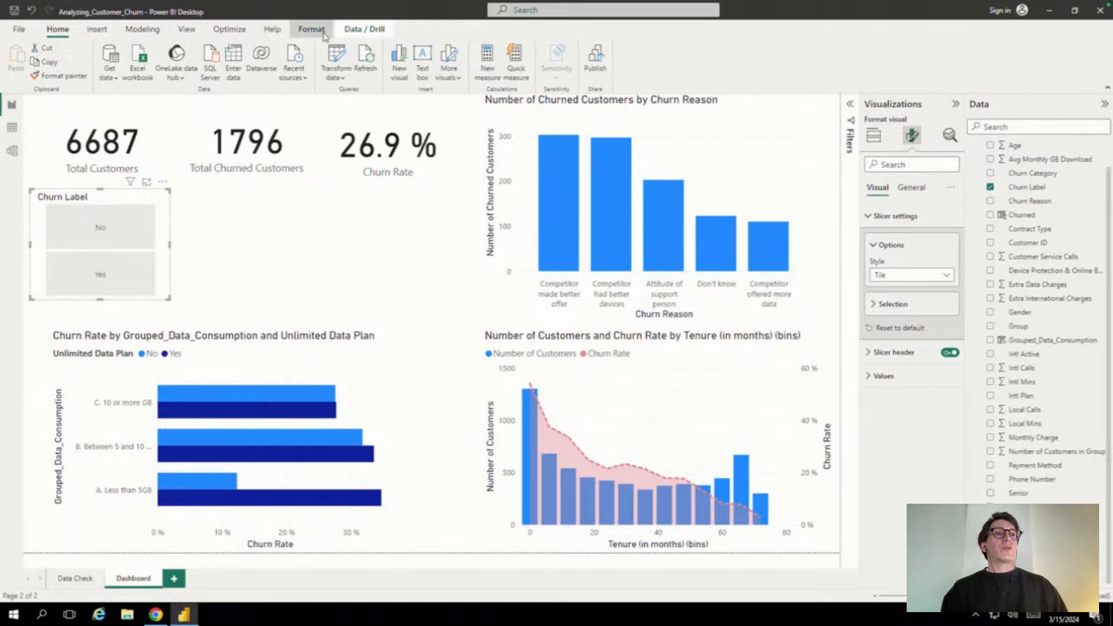
Stop the Churn Label slicer from filtering the Total Churned Customers and Churn Rate cards, the Churn Reason chart and the Grouped_Data_Consumption chart
left_click(321, 33)
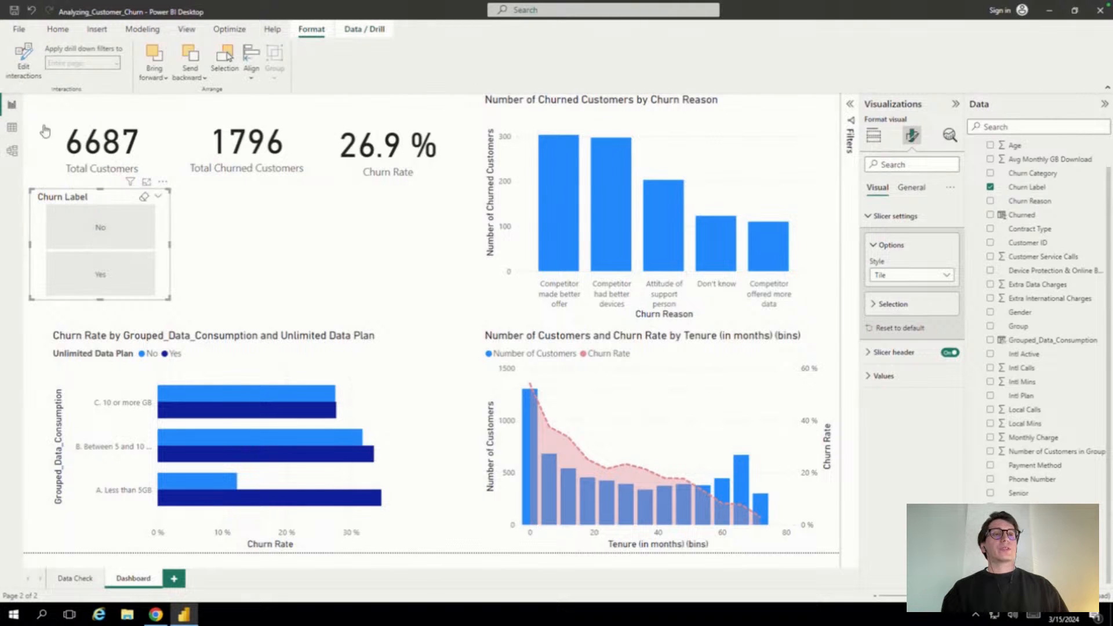
left_click(30, 66)
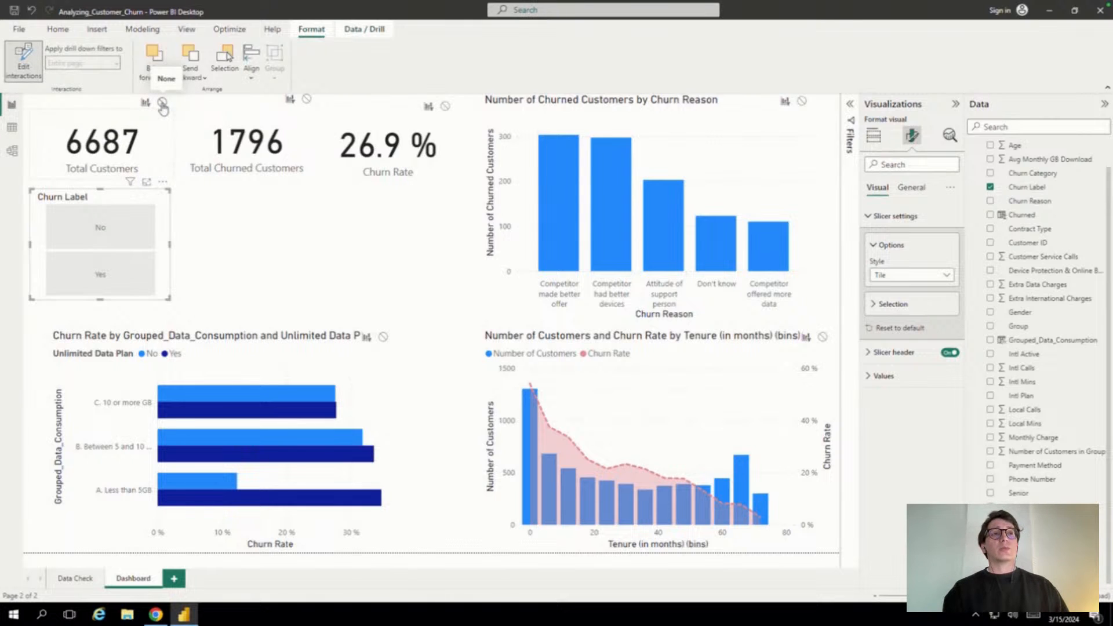
left_click(306, 102)
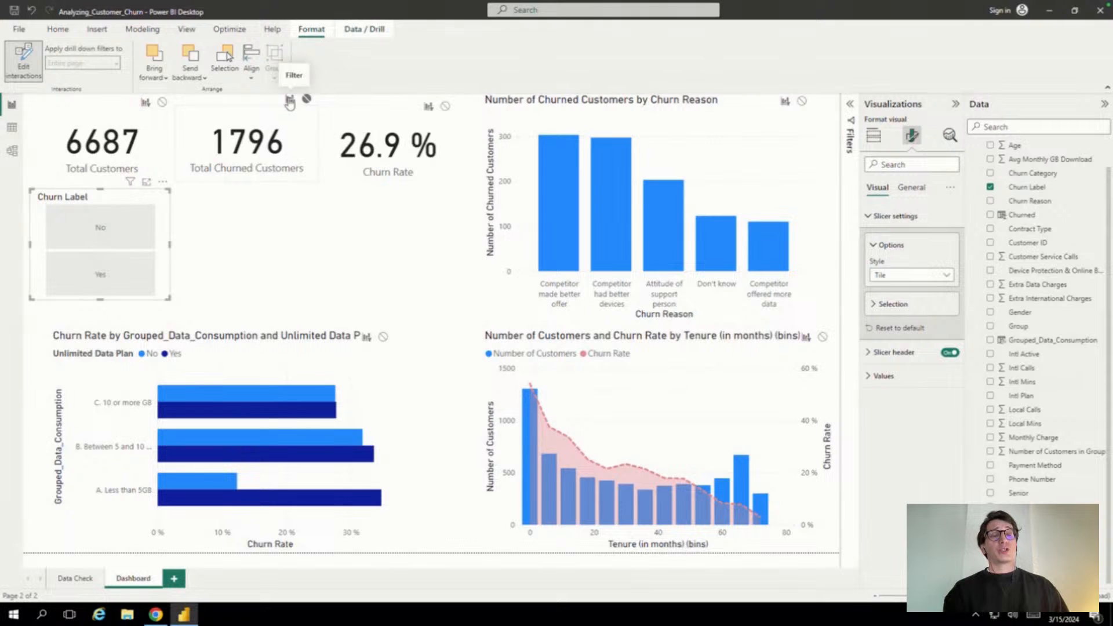
left_click(446, 107)
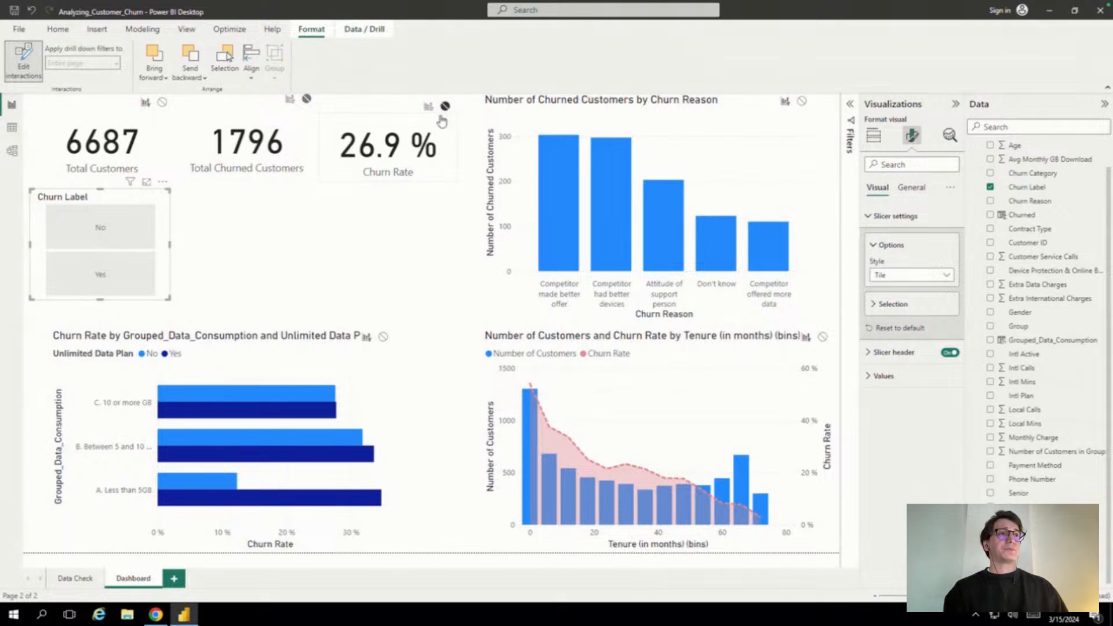
left_click(803, 102)
left_click(383, 336)
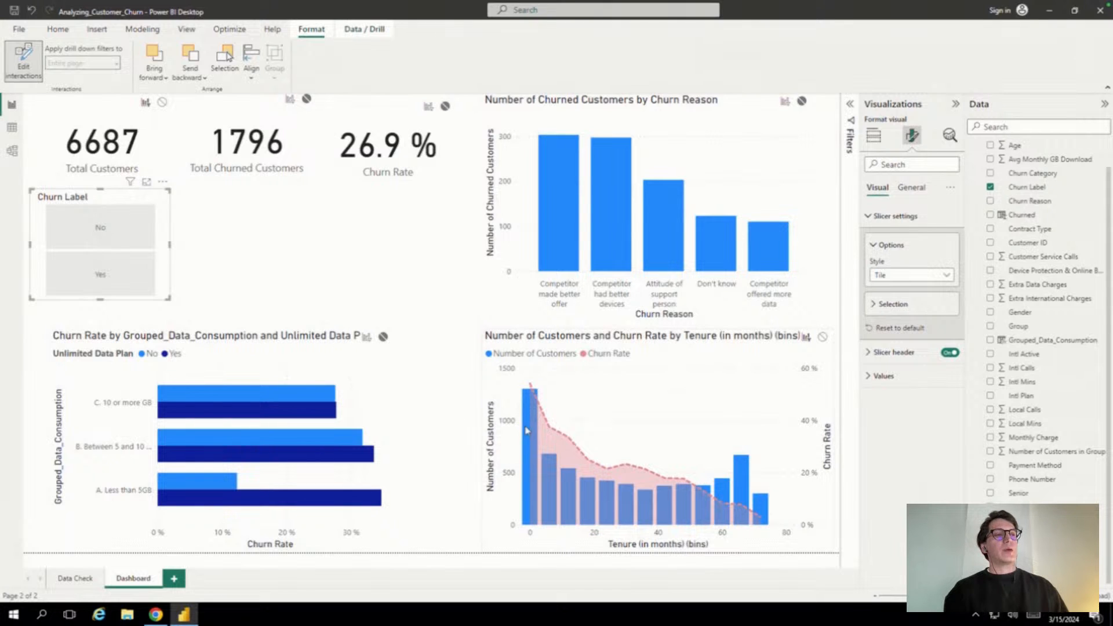
mouse_move(532, 484)
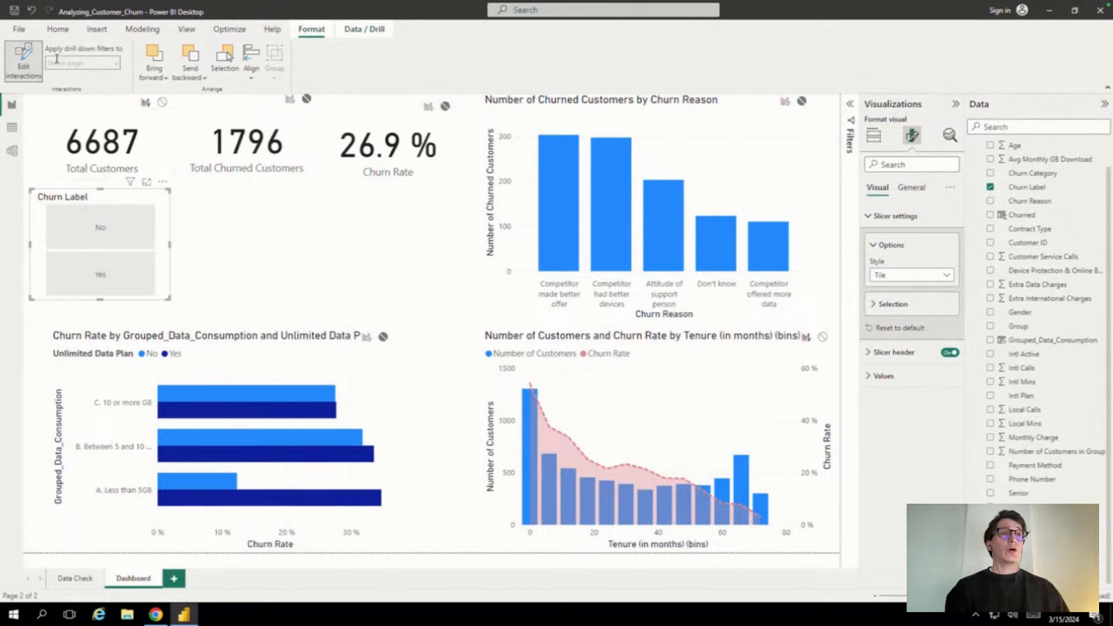
left_click(23, 65)
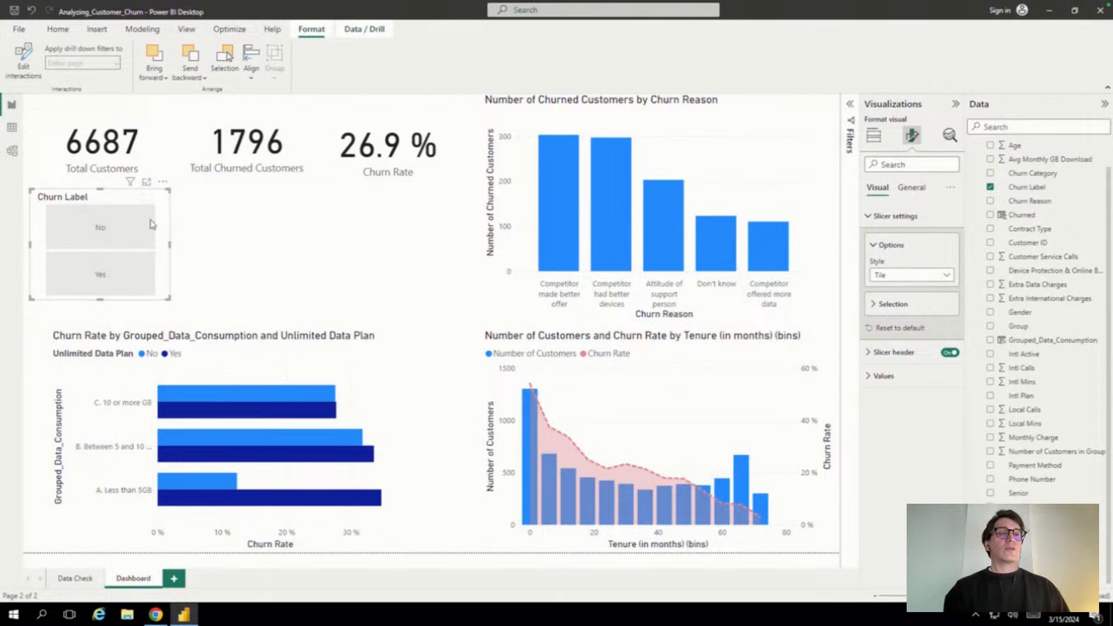
Test the slicer interactions with No and Yes, and cross-filter from the "C. 10 or more GB" bar for plan No
left_click(107, 230)
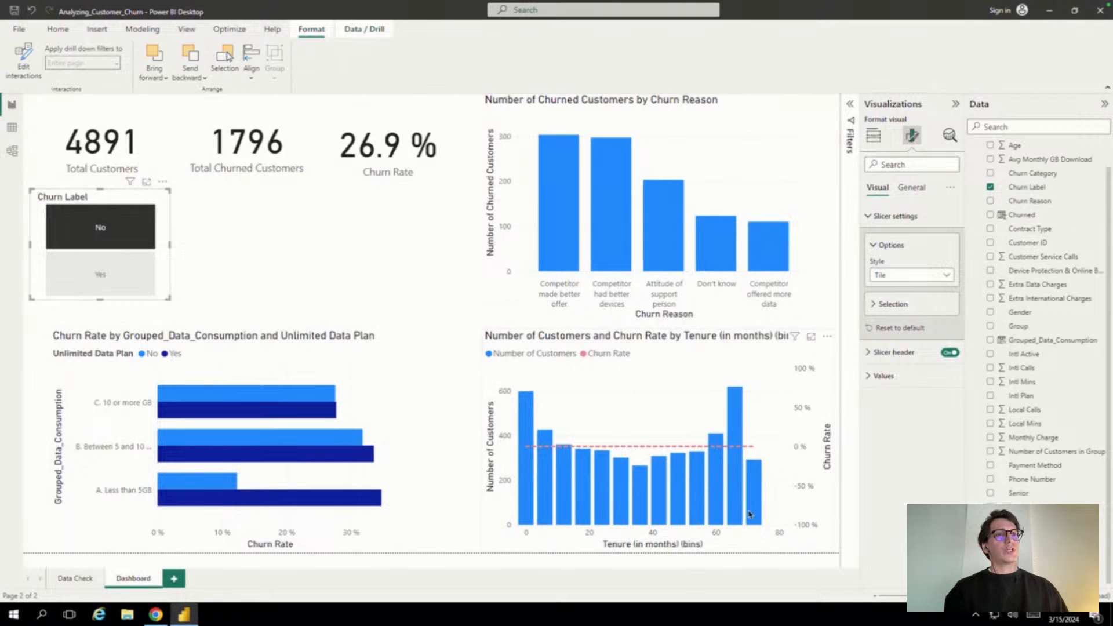
left_click(121, 275)
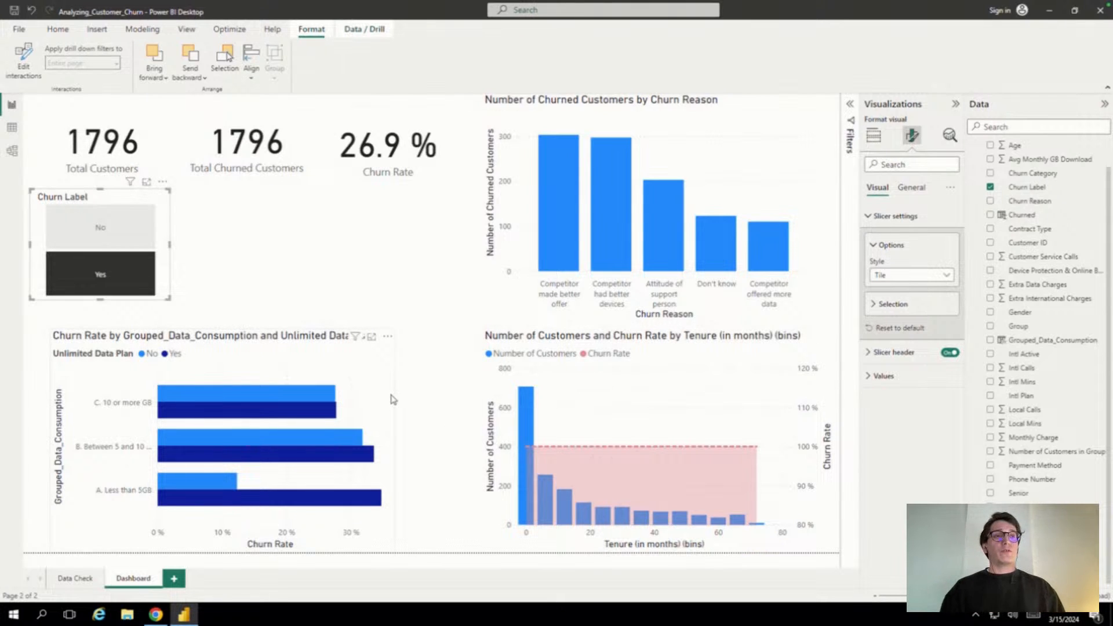
left_click(292, 362)
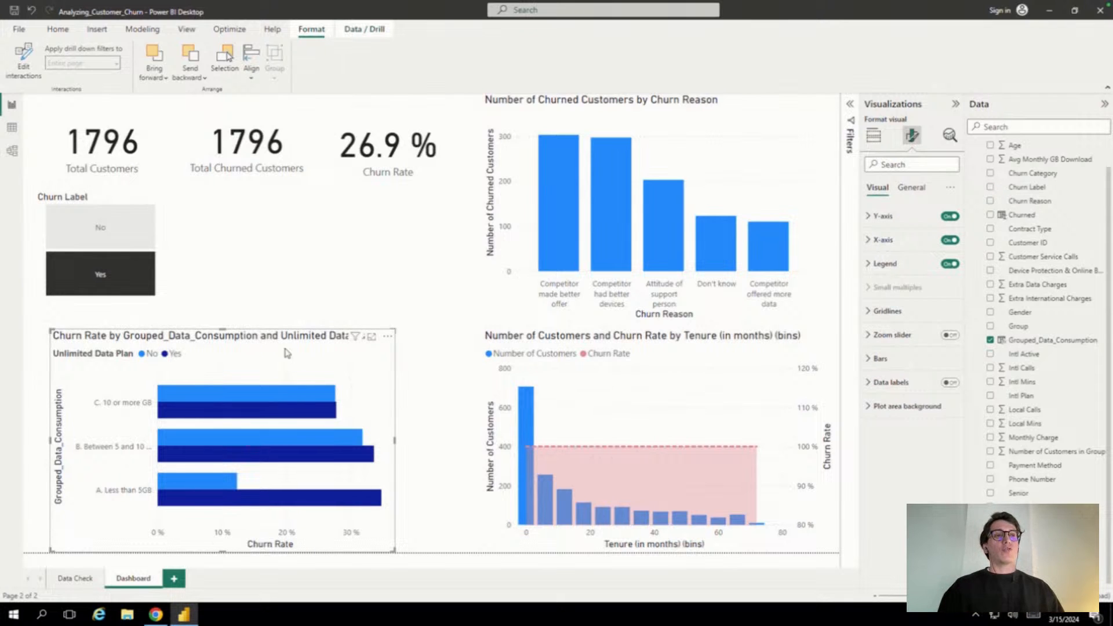
left_click(198, 400)
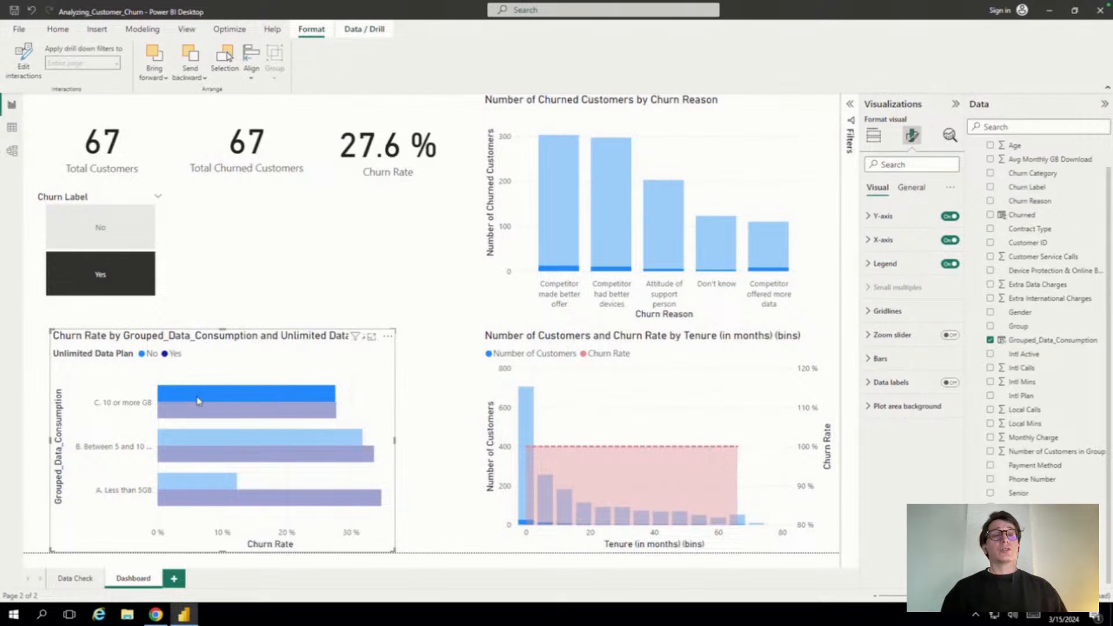
left_click(198, 400)
Try excluding the Total Customers card from the Grouped_Data_Consumption chart's filtering, restore the interaction and clear the Churn Label selection
left_click(24, 68)
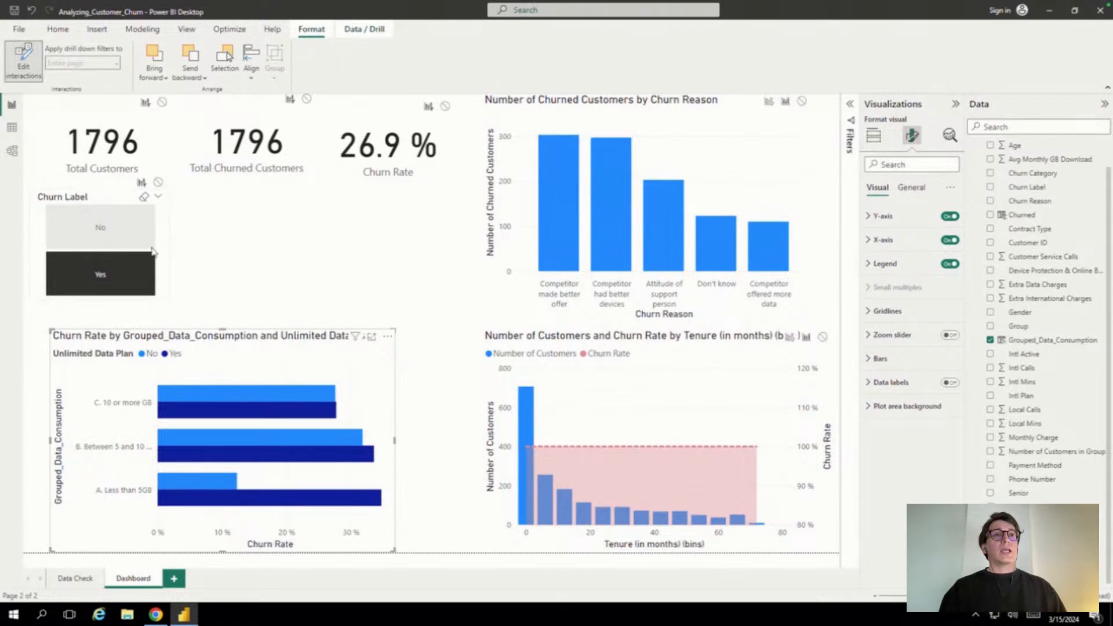
left_click(163, 103)
left_click(213, 399)
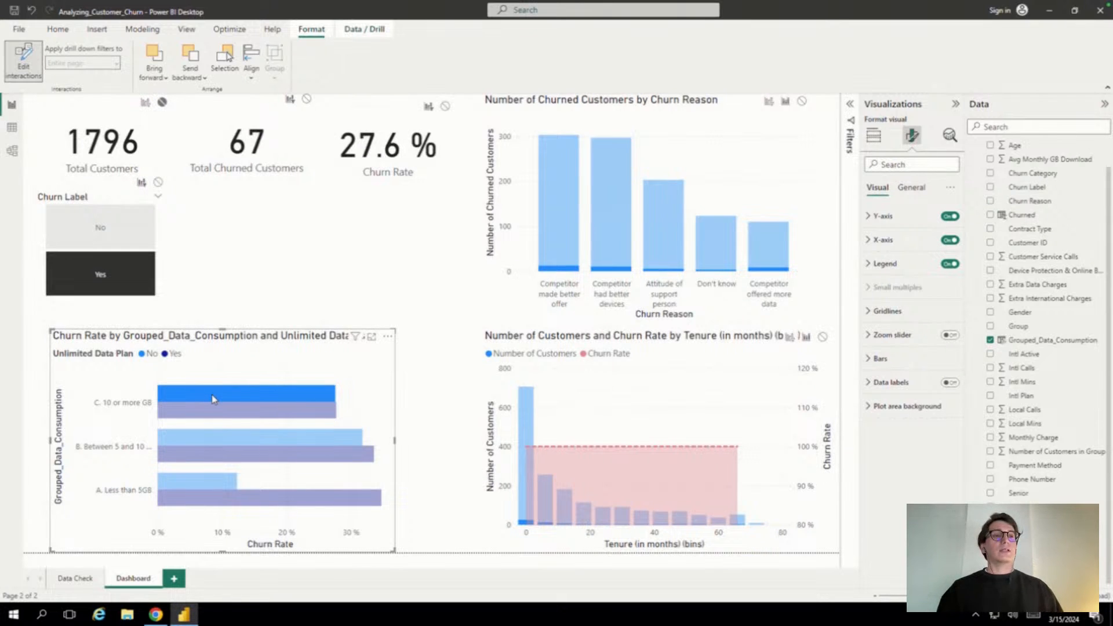
left_click(213, 399)
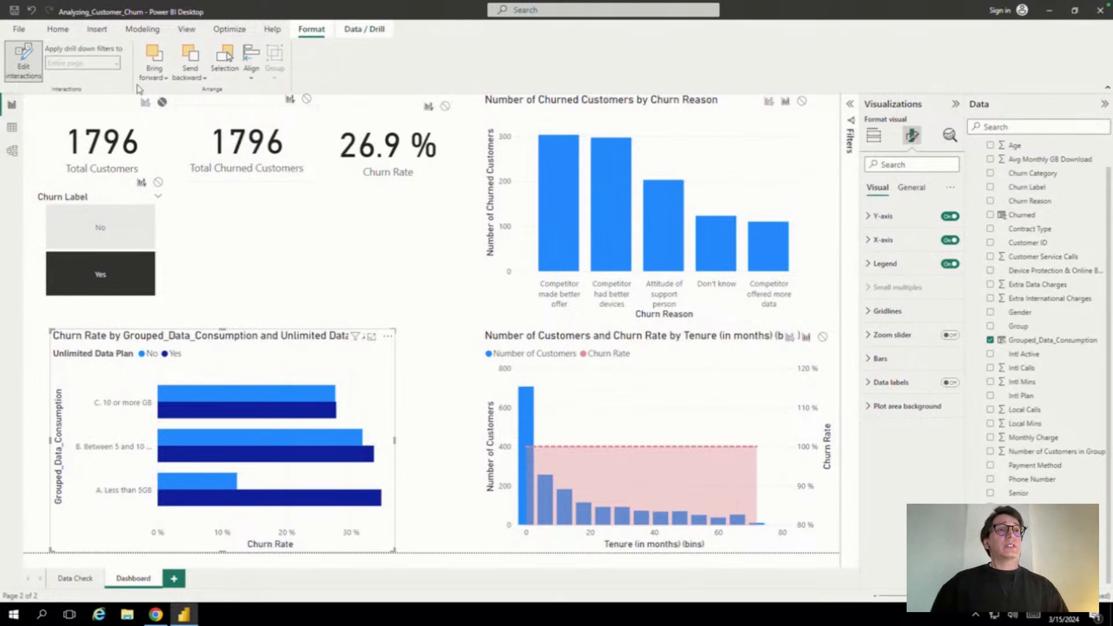
left_click(146, 103)
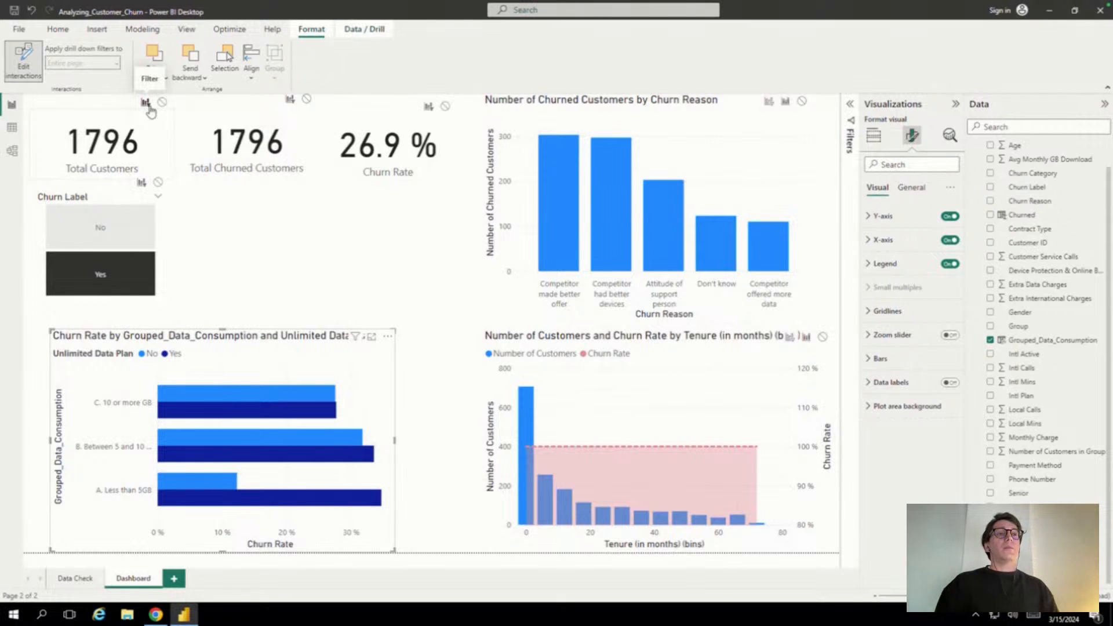
left_click(101, 278)
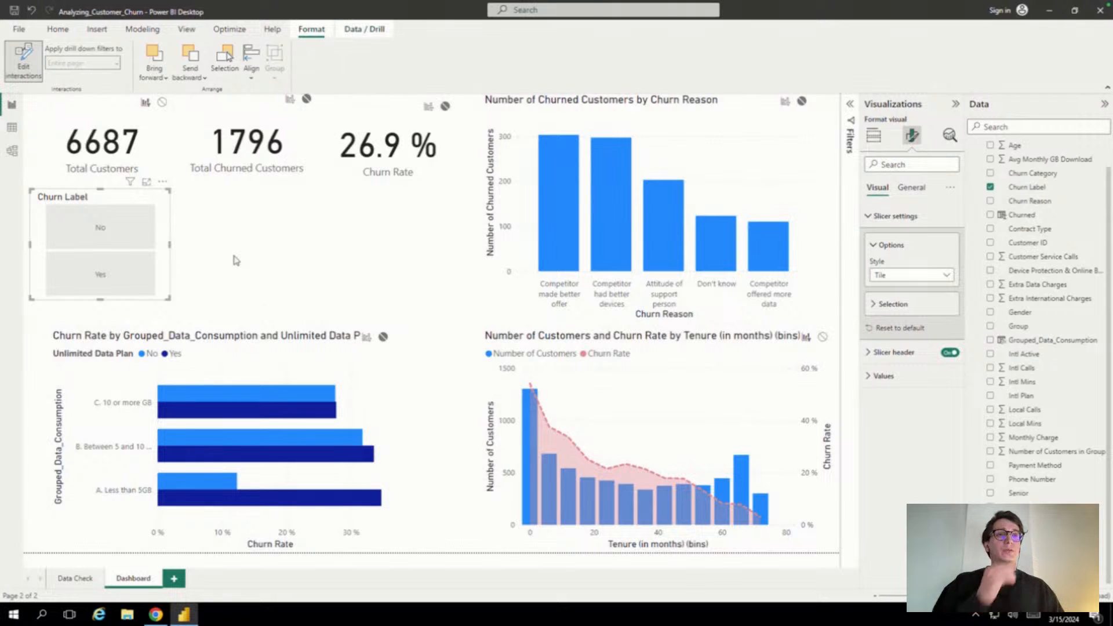
left_click(23, 61)
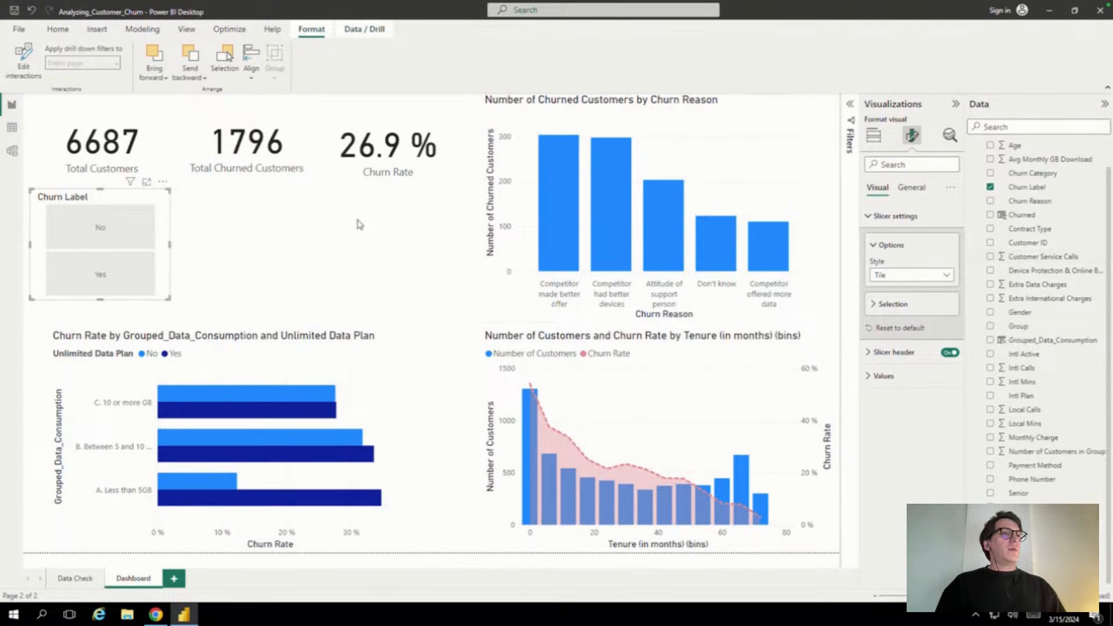
Examine the distinct values of the Contract Type column in the data table
scroll(1052, 194, "up", 1)
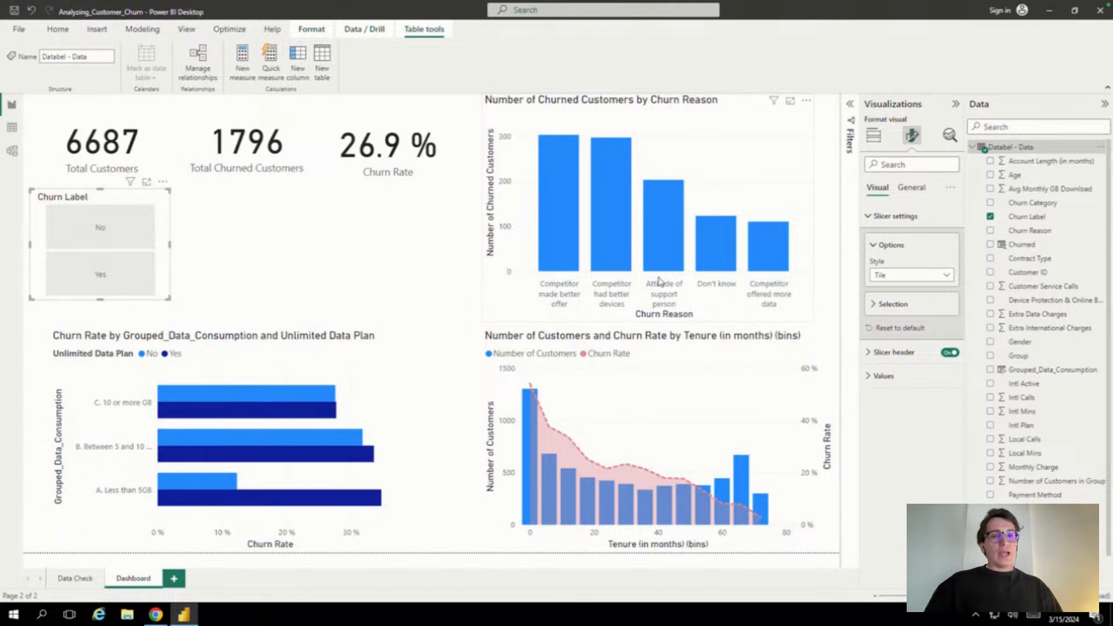
left_click(13, 128)
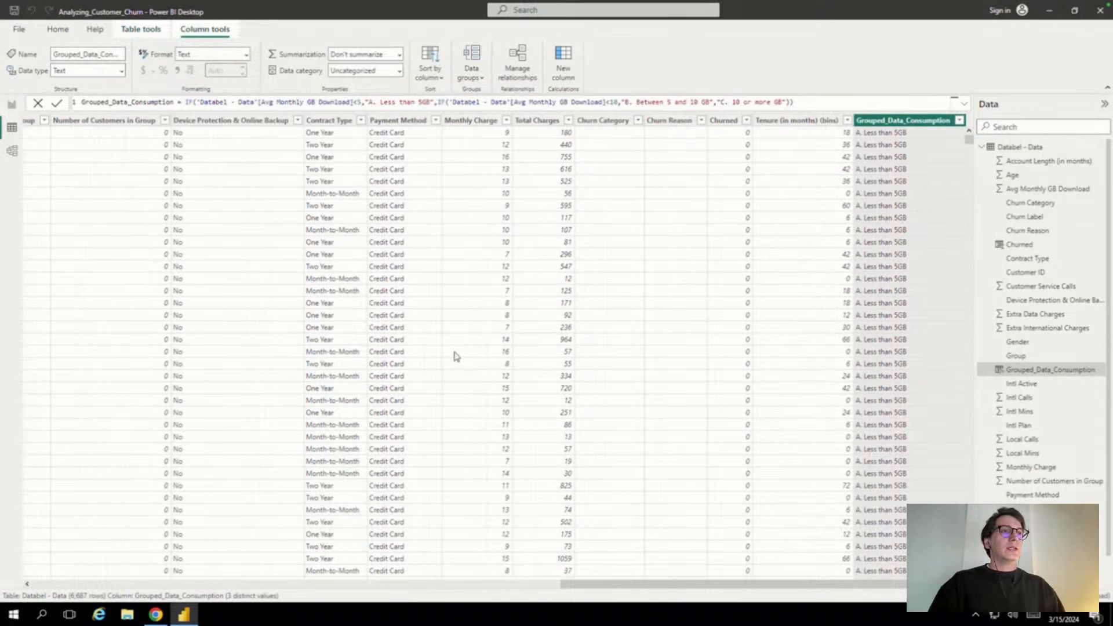
left_click(360, 121)
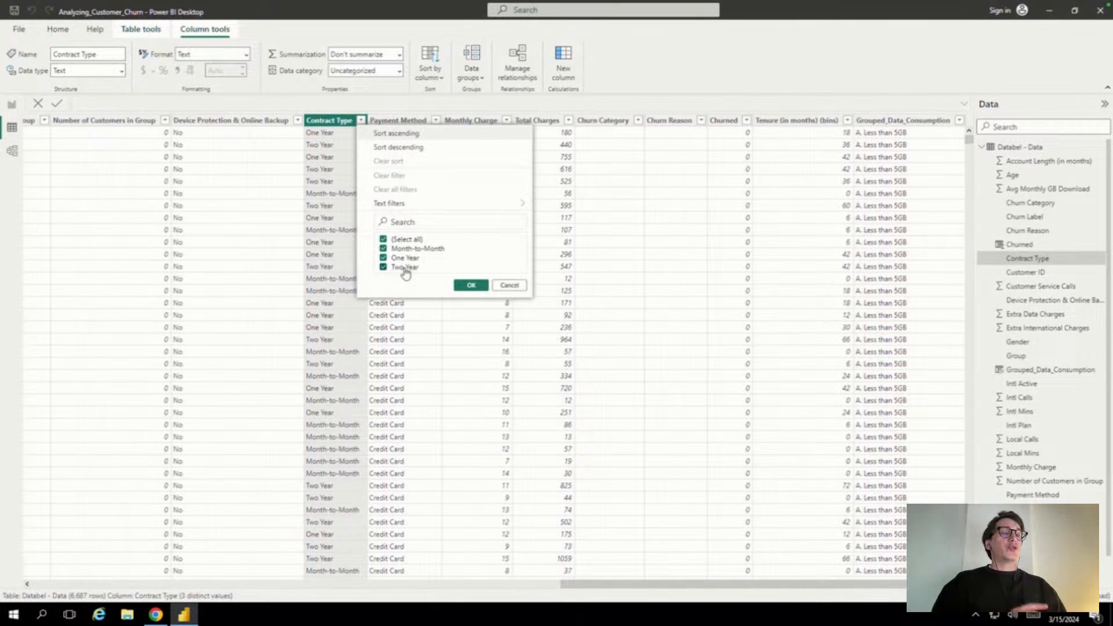
left_click(495, 290)
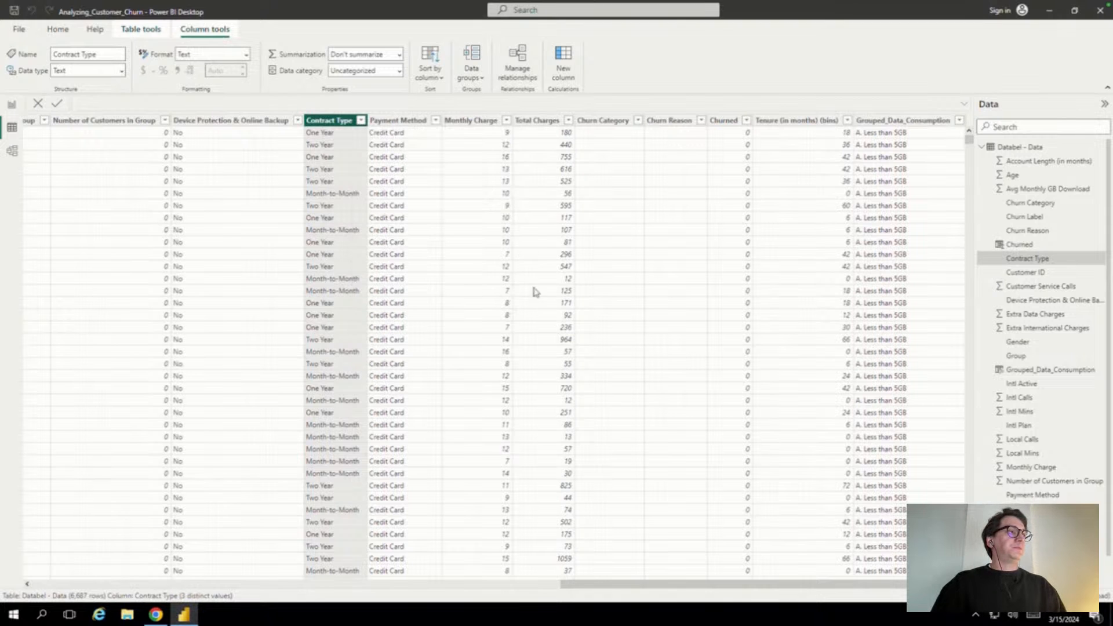
Add a new calculated column named Contract Category to the Databel - Data table
left_click(1014, 148)
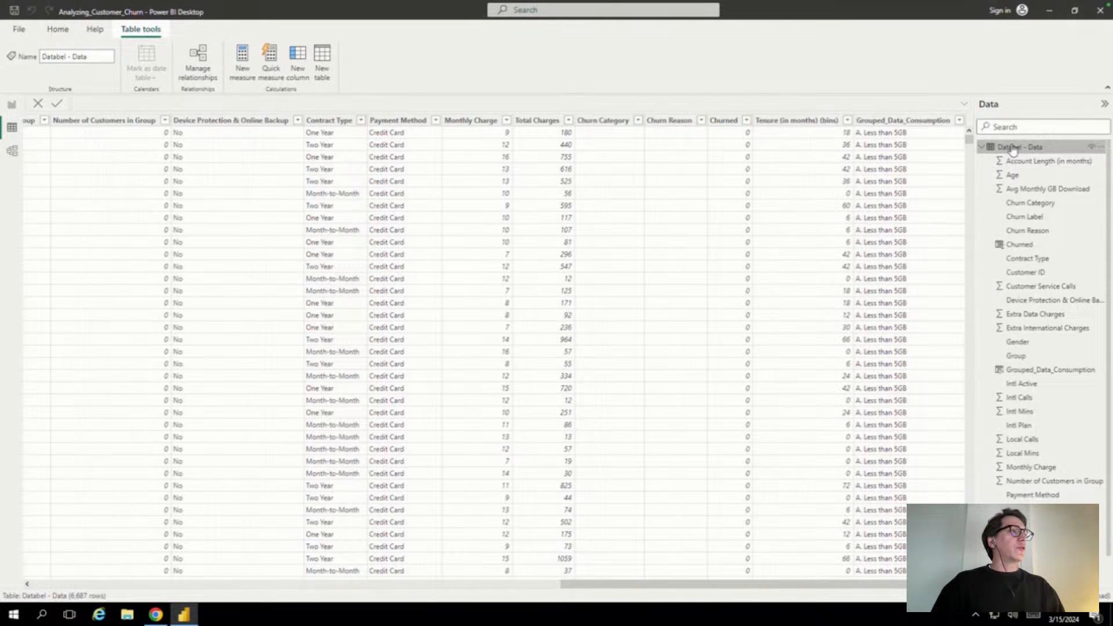
right_click(1013, 149)
left_click(974, 167)
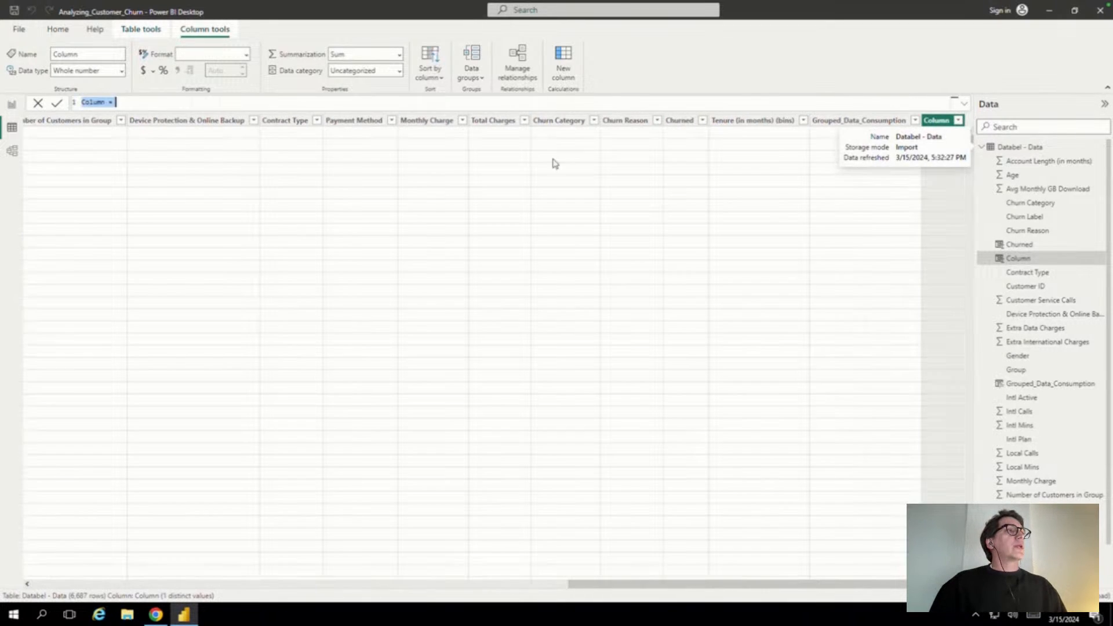
type("Contrac")
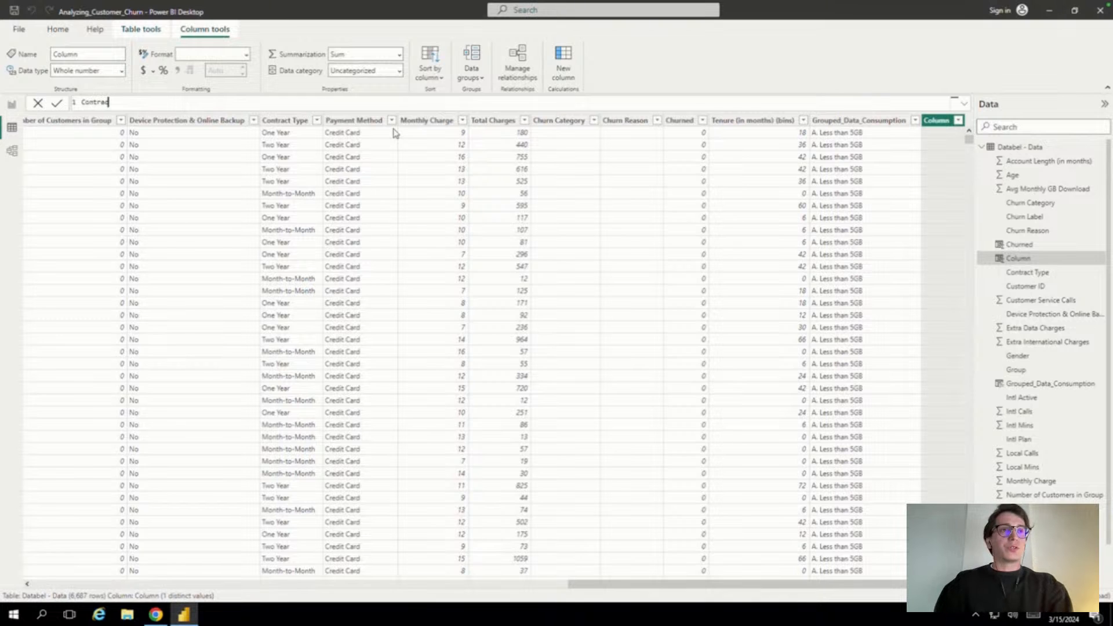
type("t Categor")
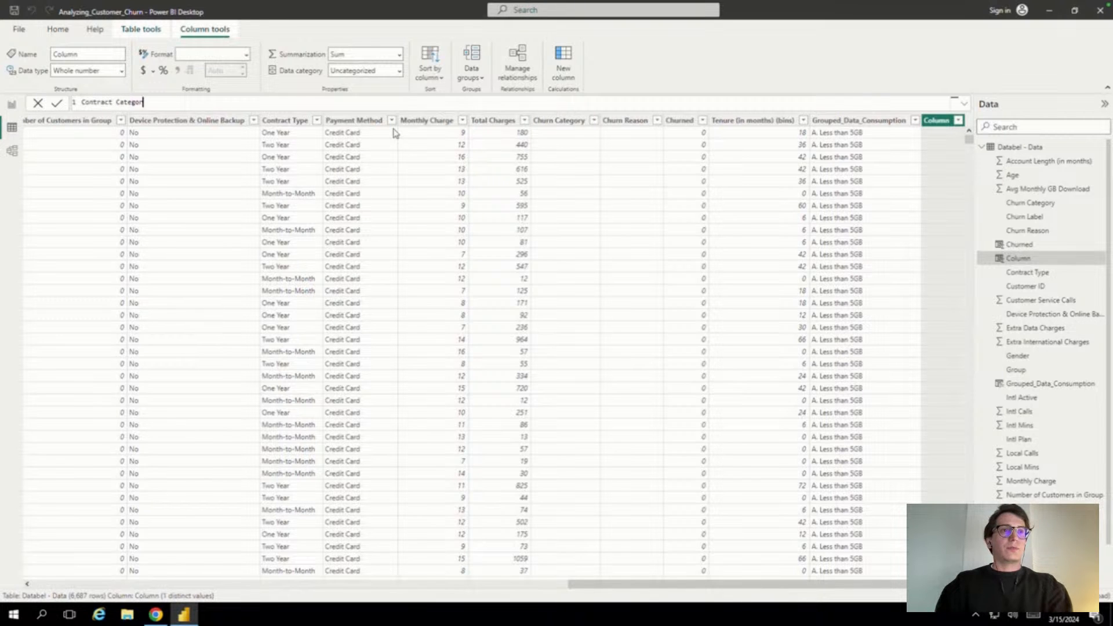
type("y = ")
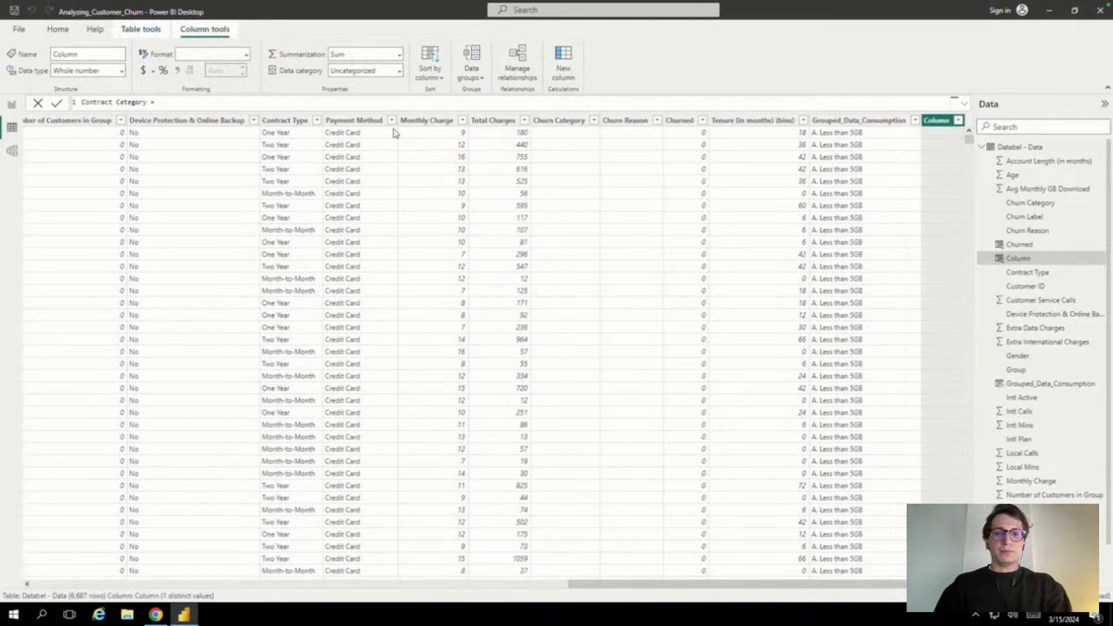
Begin the Contract Category formula with a SWITCH function that evaluates 'Databel - Data'[Contract Type]
type("S")
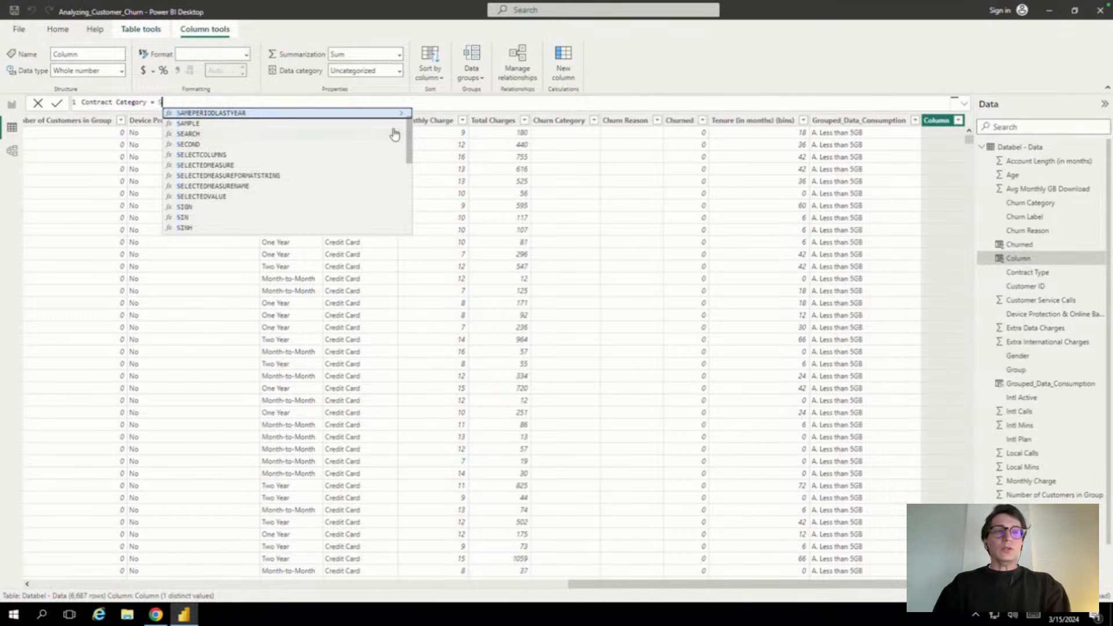
type("WITCH(")
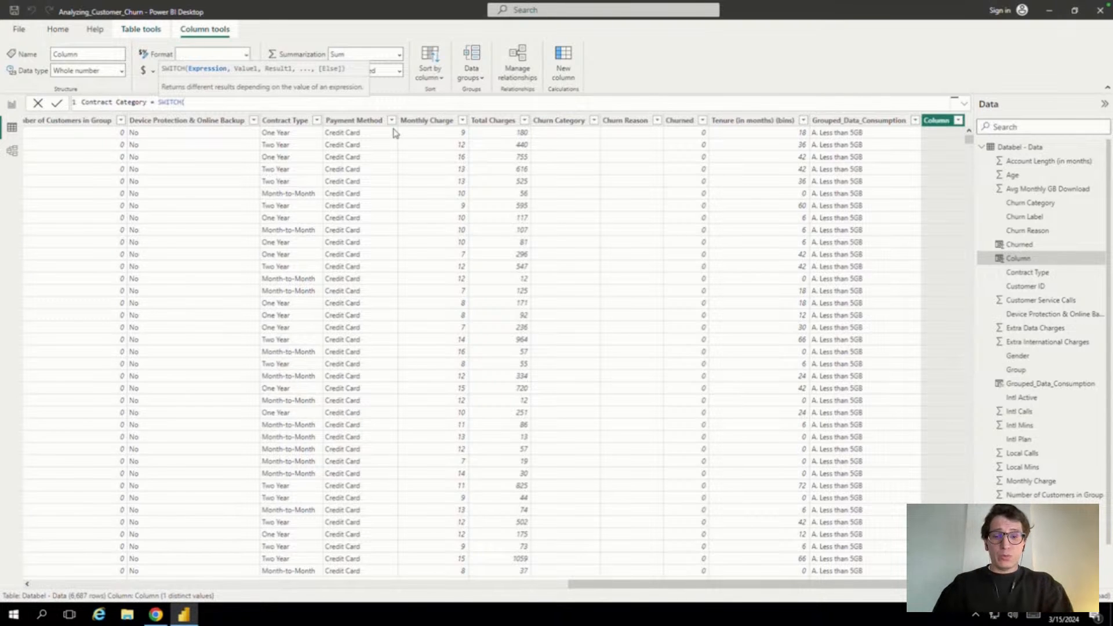
type("Cont")
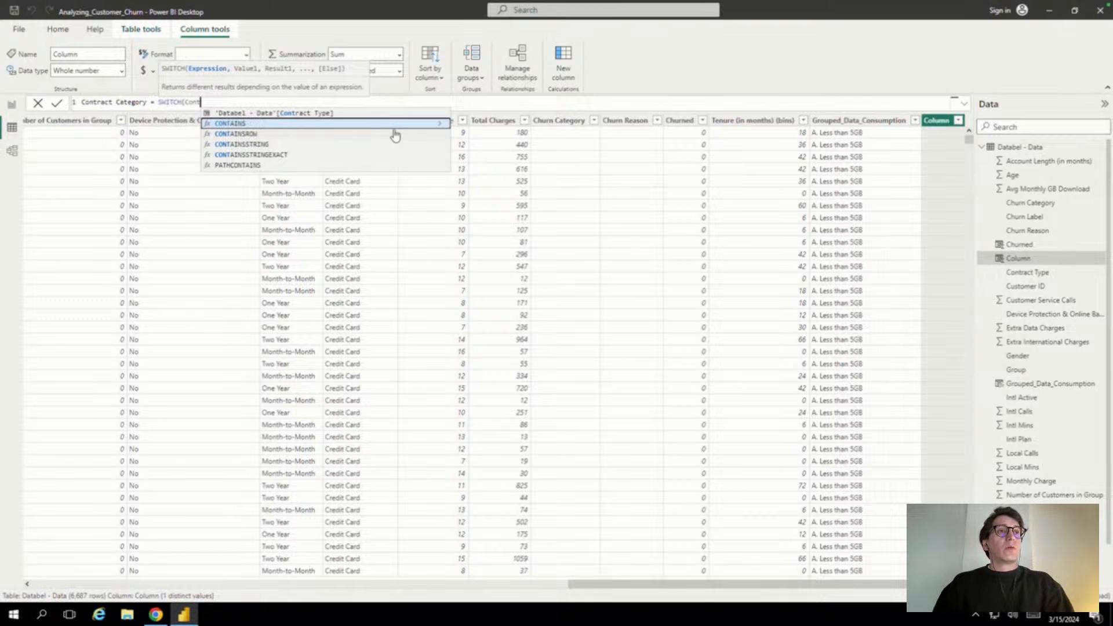
key("Up")
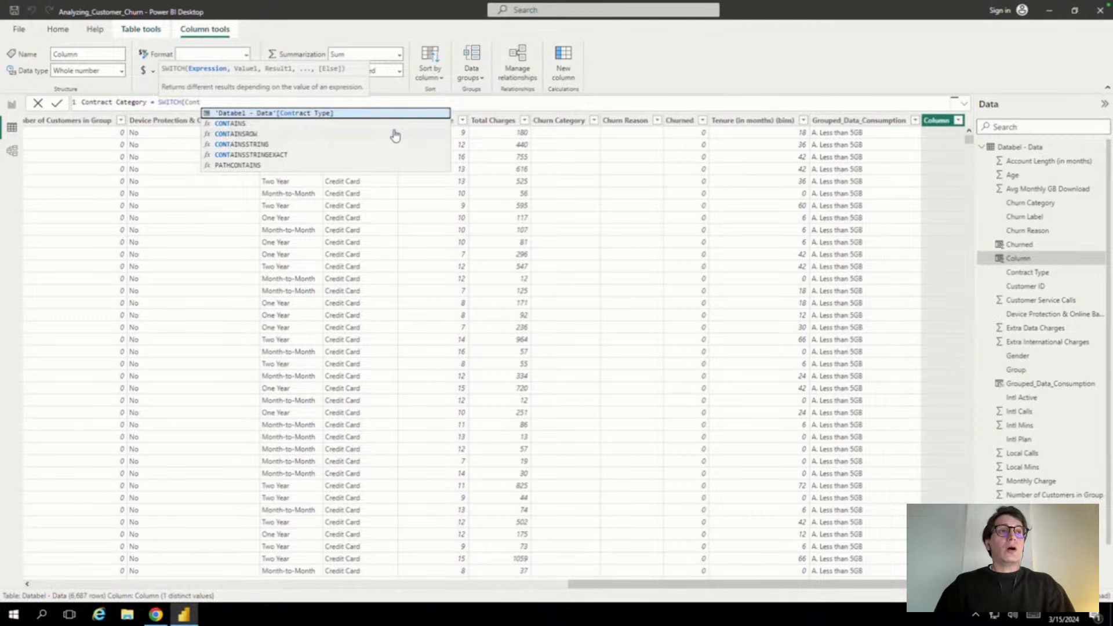
key("Tab")
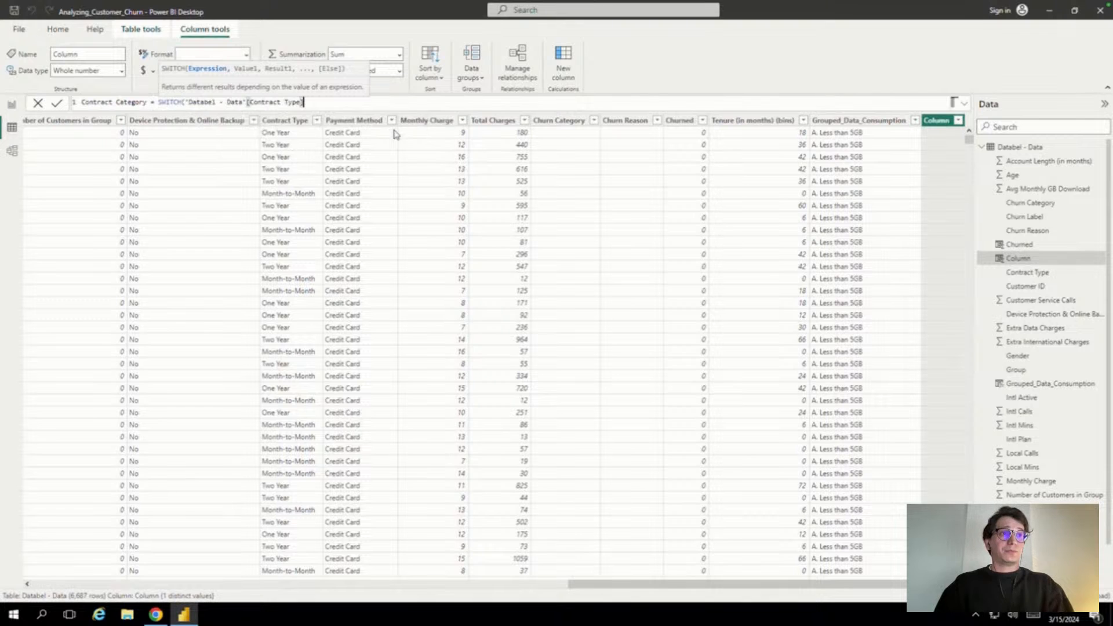
type(",")
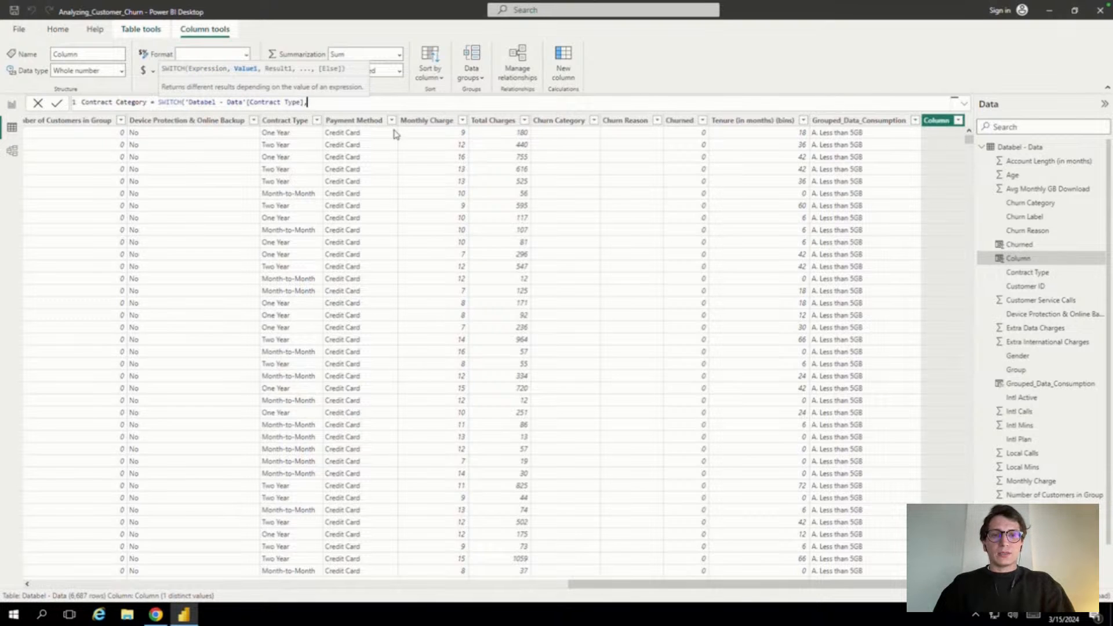
Map the contract type "One Year" to "Yearly" in the SWITCH formula
type("\"One ")
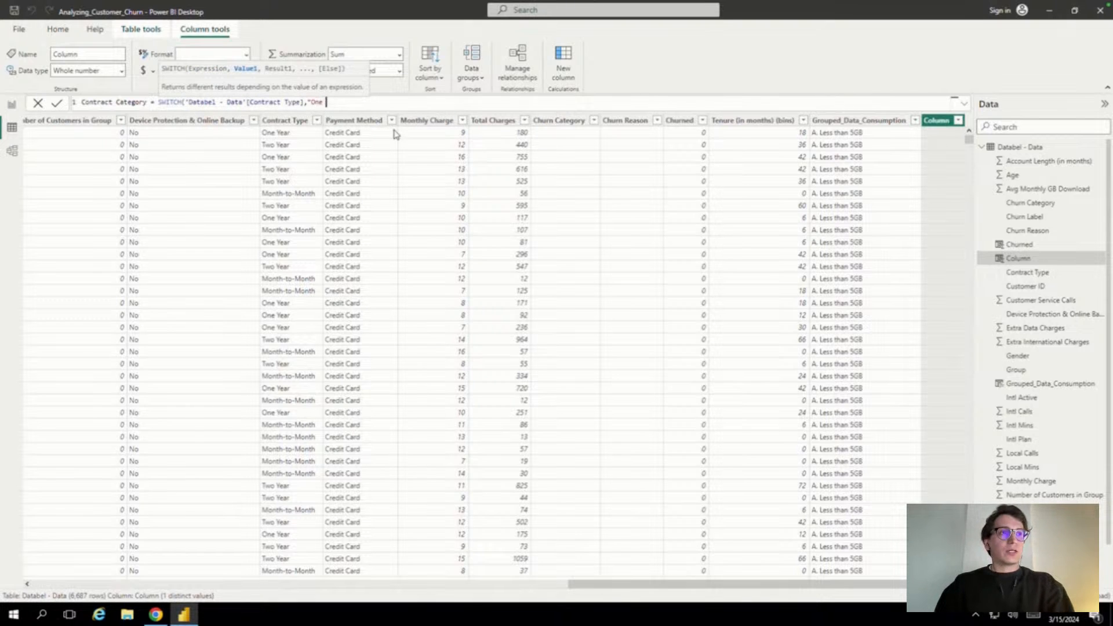
type("Year")
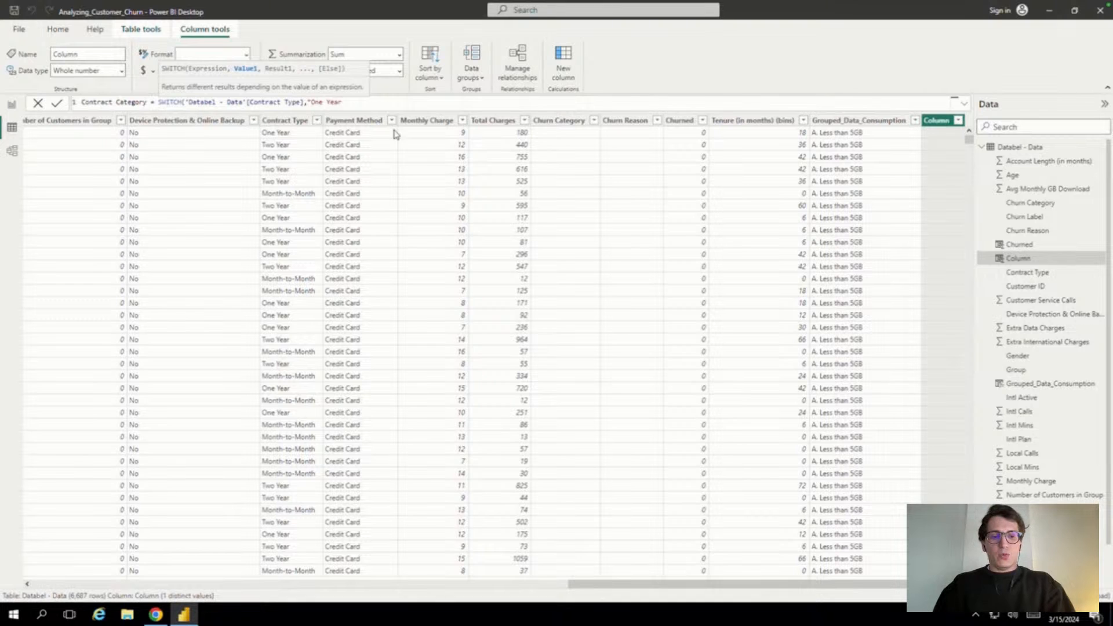
type("\",")
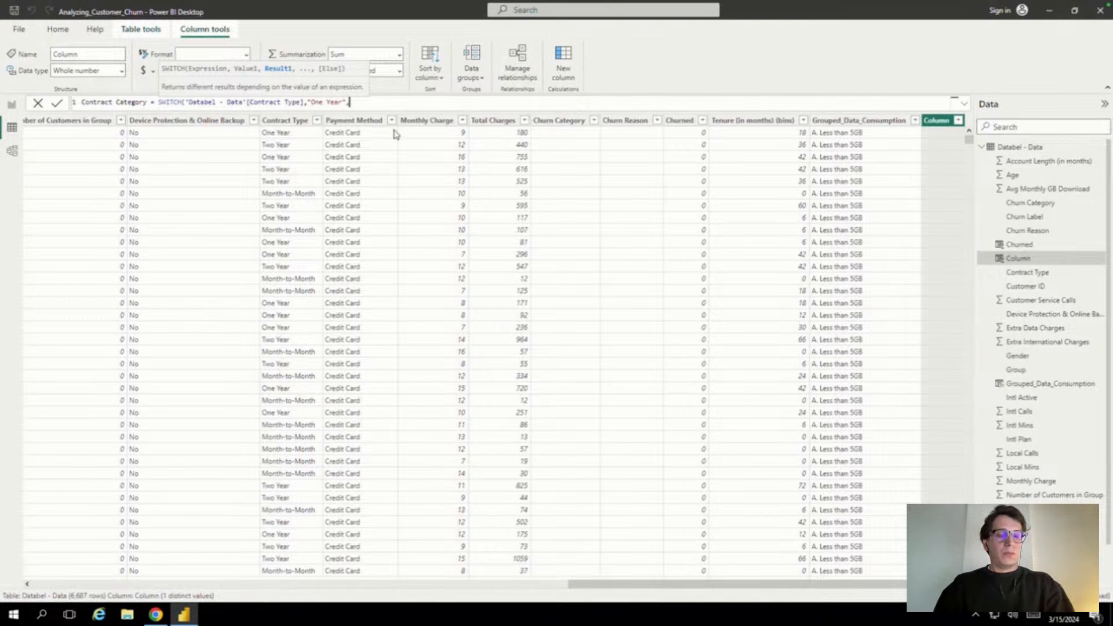
type("\"Year1\"")
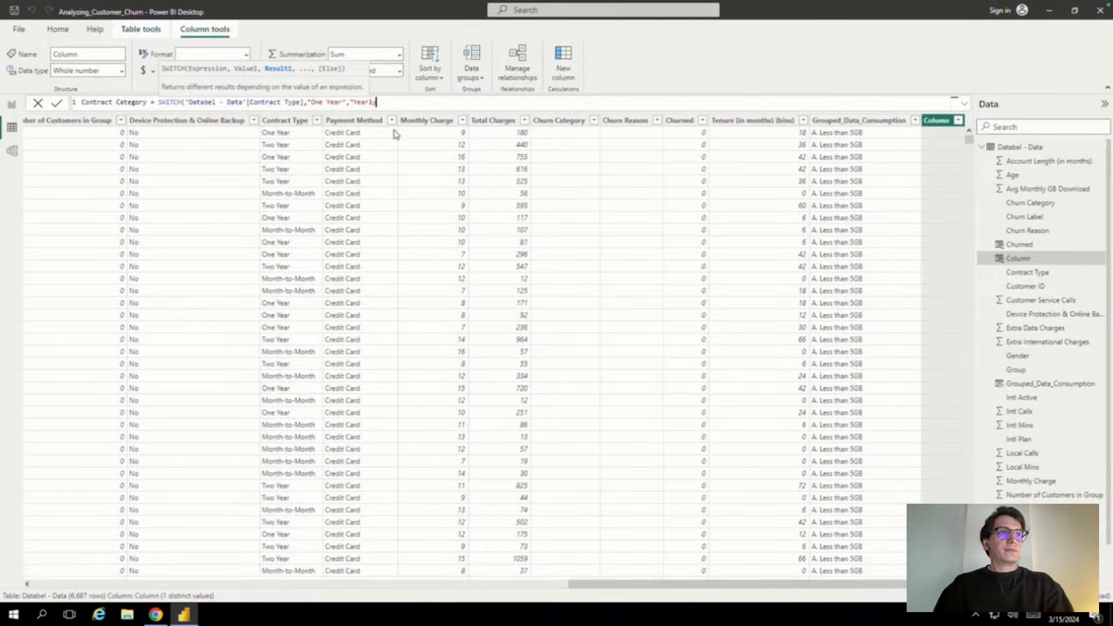
type("\",")
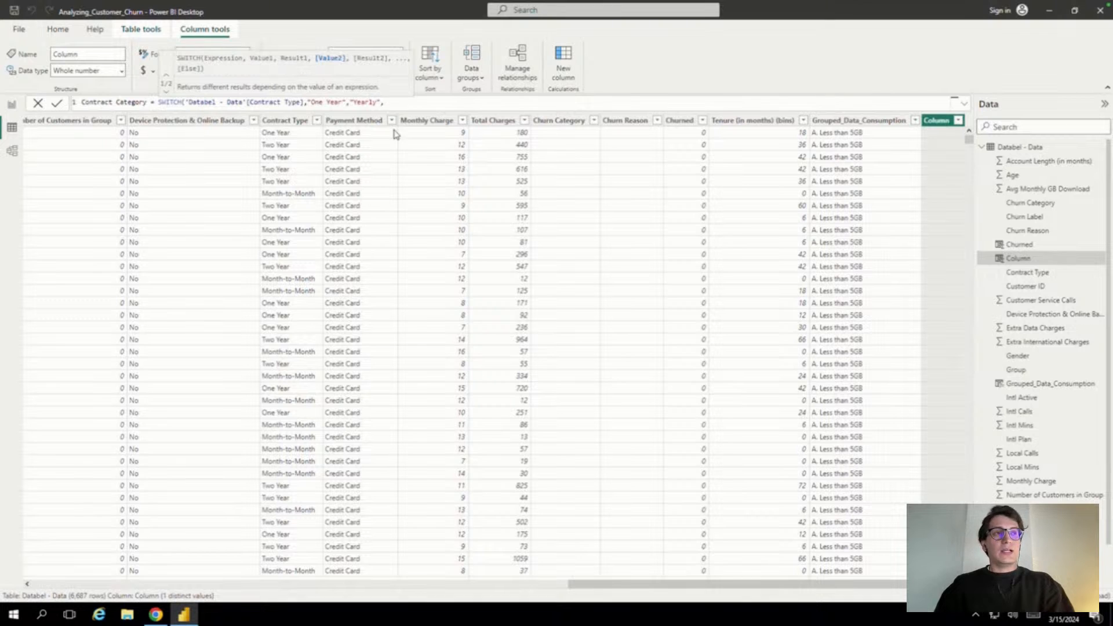
Add a second value pair to the SWITCH formula that maps "Two Year" to "Yearly"
type("\"Two")
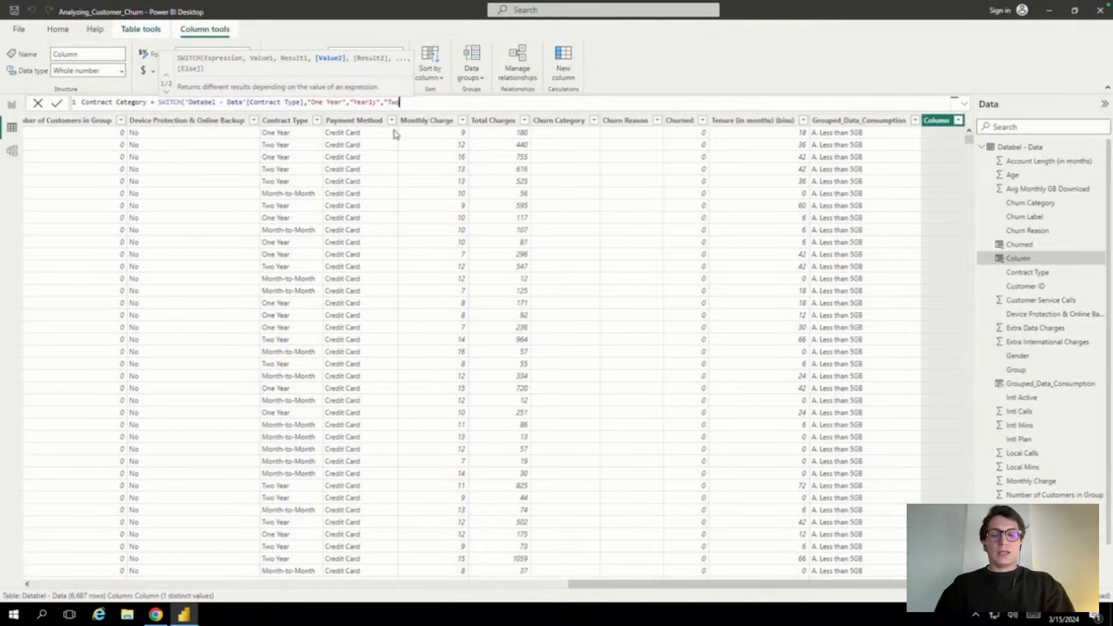
type(" Year")
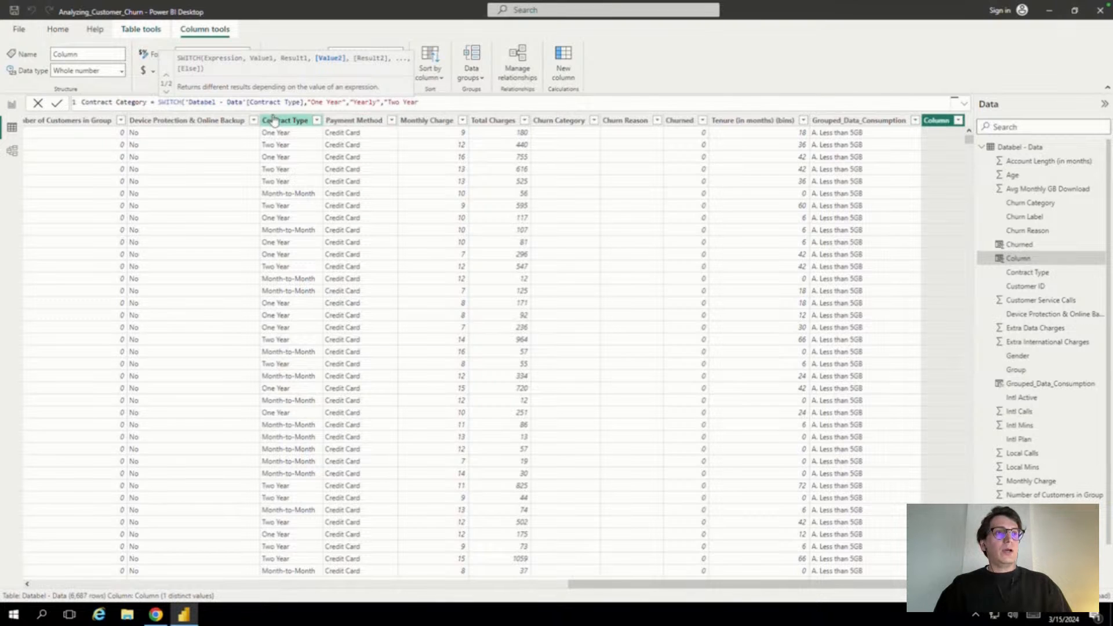
type("\"")
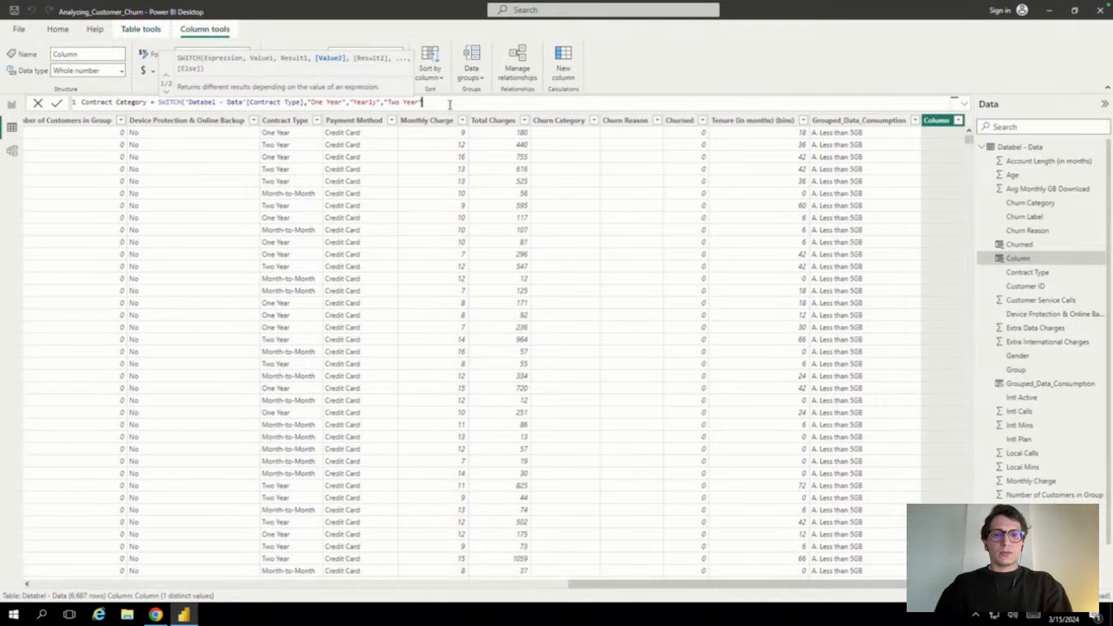
type(",")
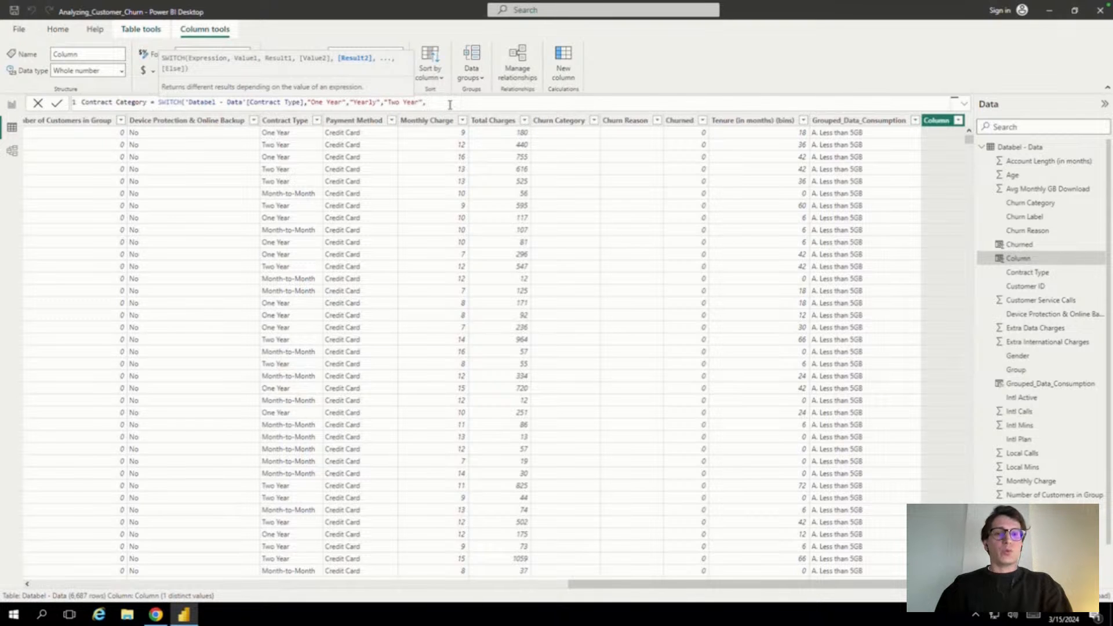
type("\"Yearly\"")
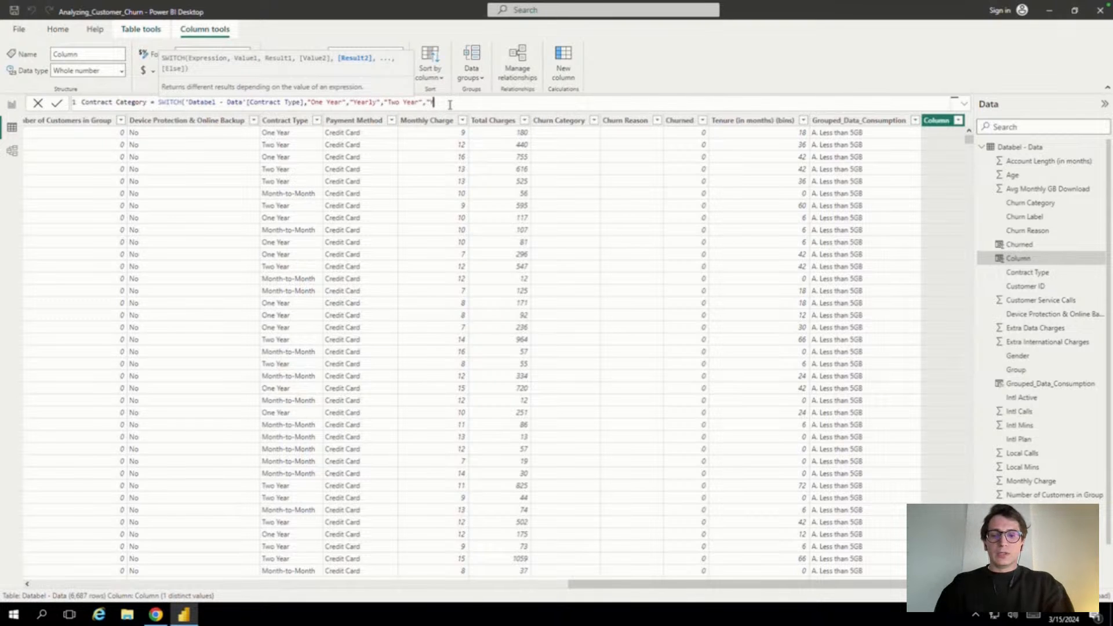
Set "Monthly" as the SWITCH formula's else result, close the formula and commit the Contract Category column
type(",\"")
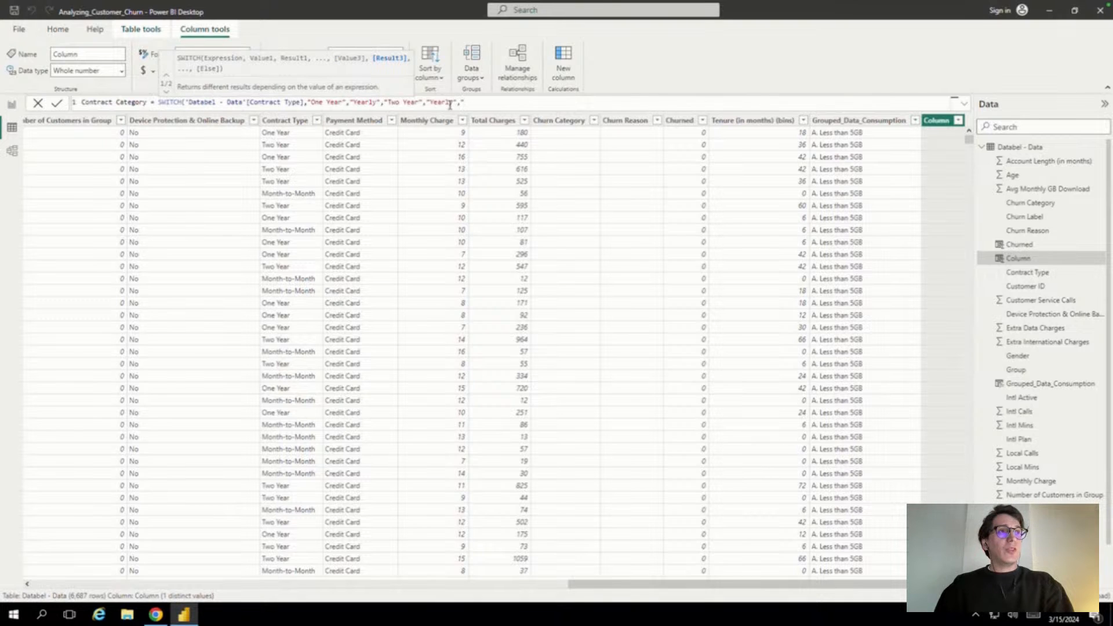
type("Monthly")
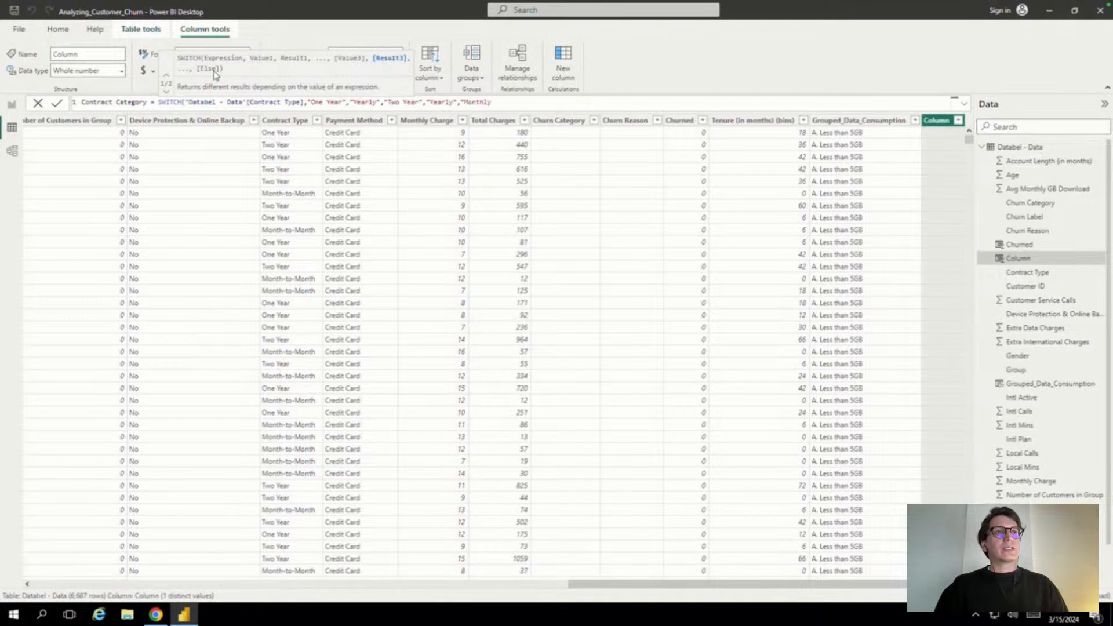
type(")")
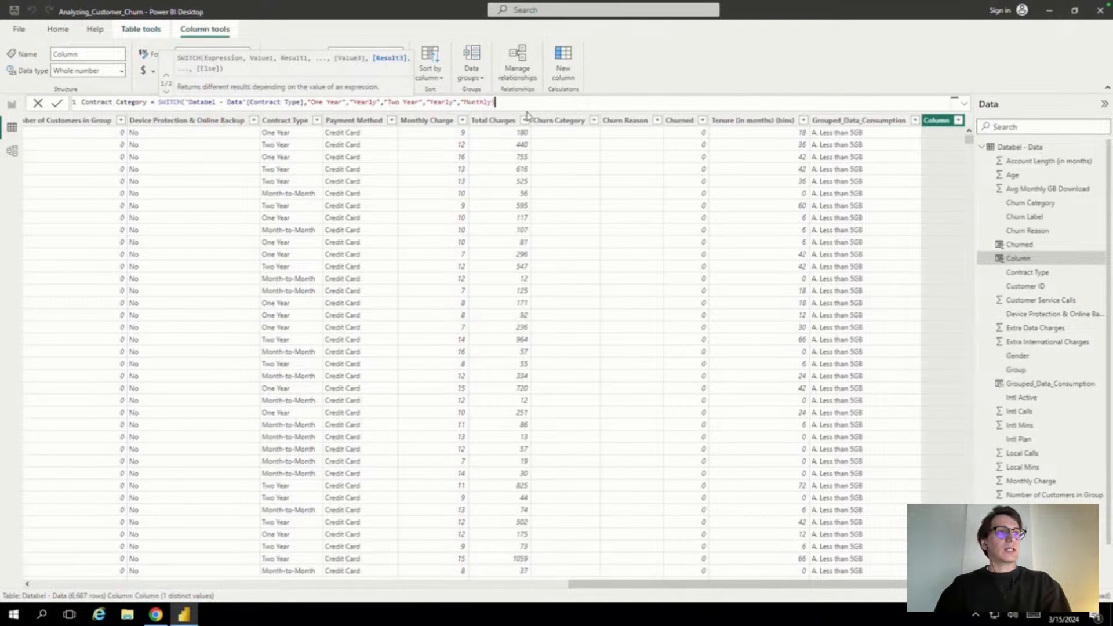
key("Left")
type("\"")
key("Right")
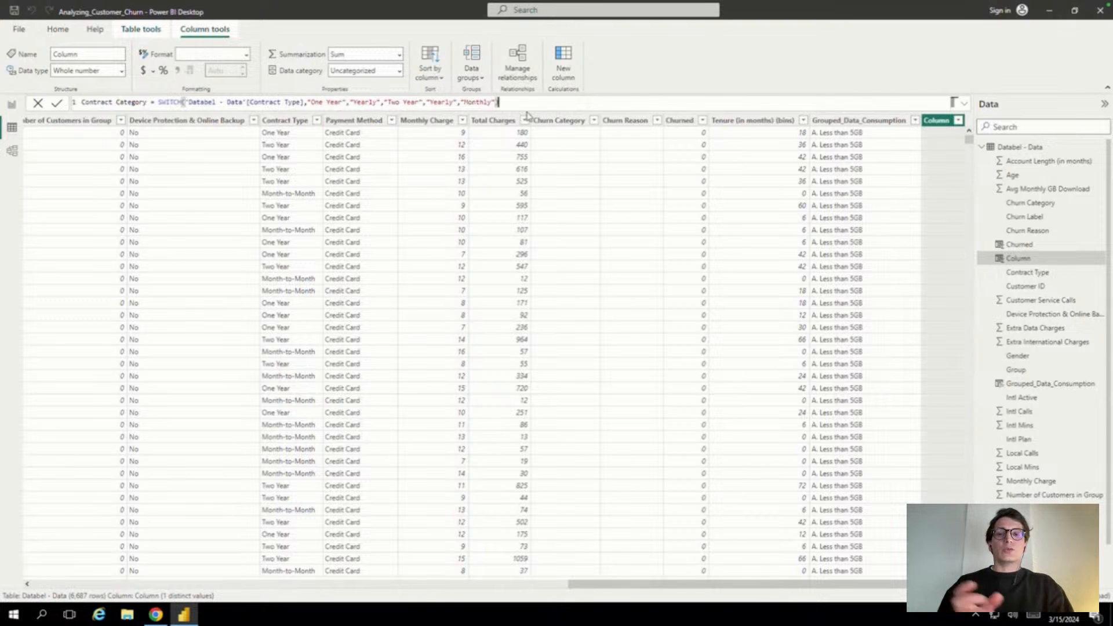
key("Return")
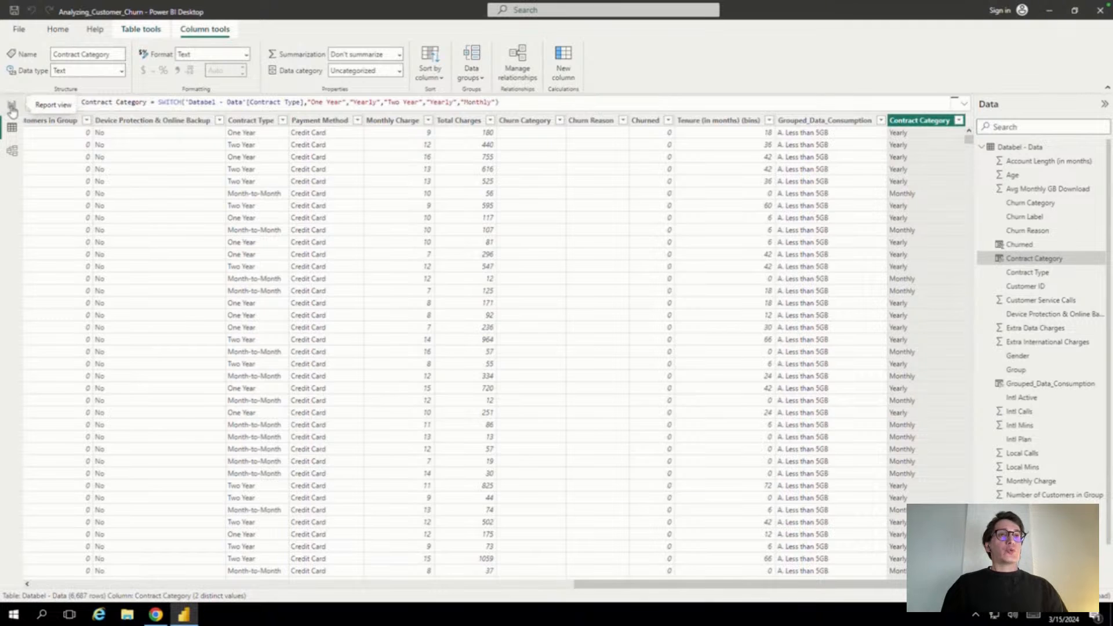
Add a Contract Category slicer to the Dashboard page beside the Churn Label slicer and reduce its height
left_click(12, 106)
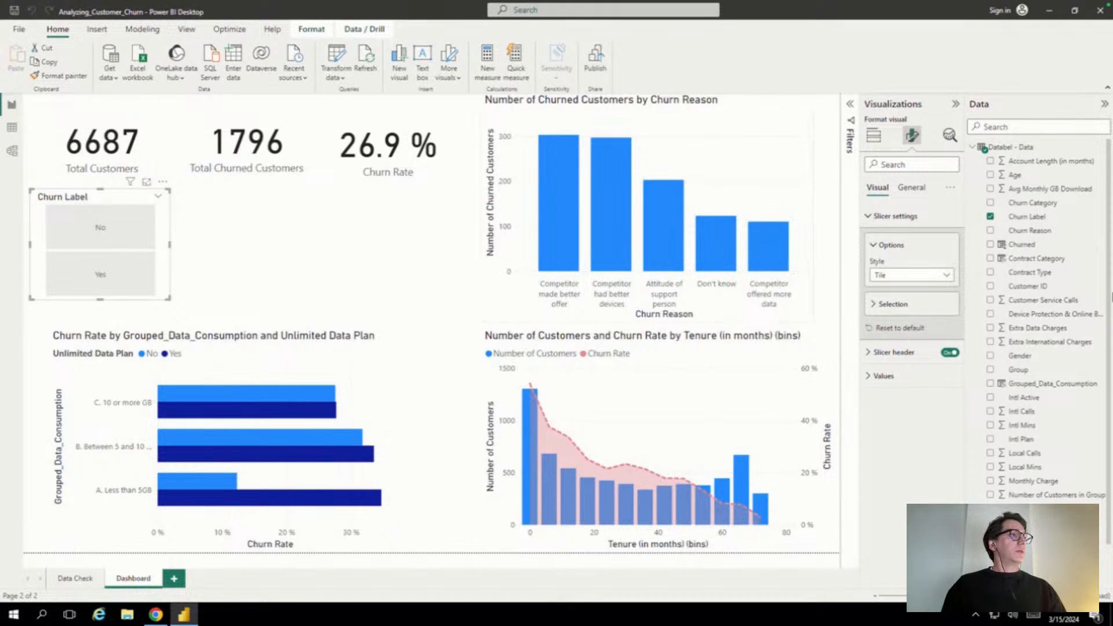
left_click_drag(1047, 260, 310, 241)
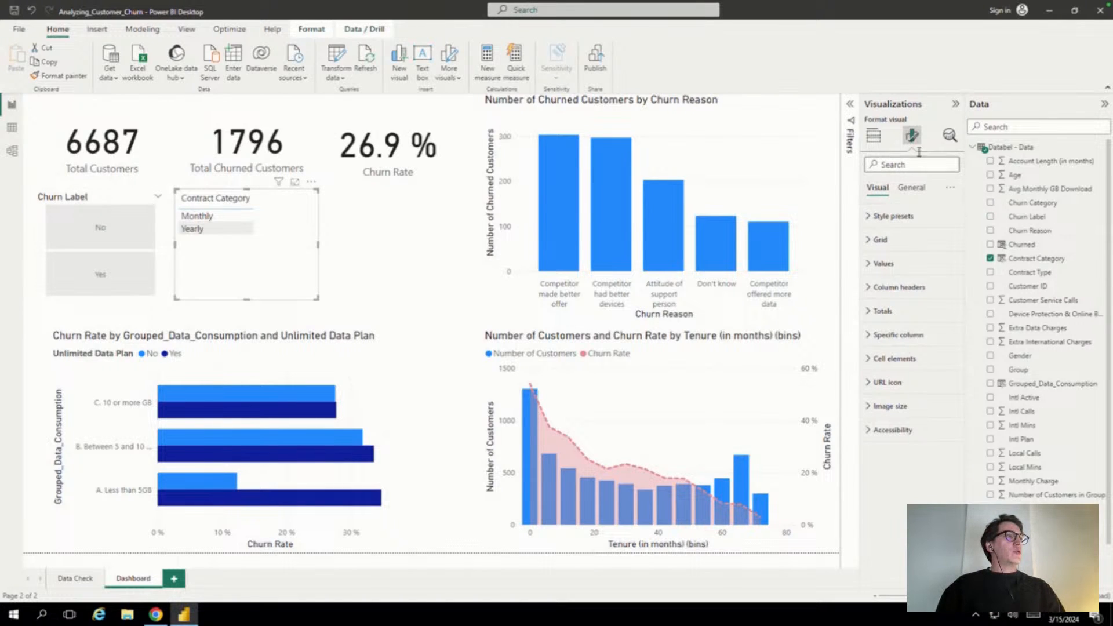
left_click(874, 138)
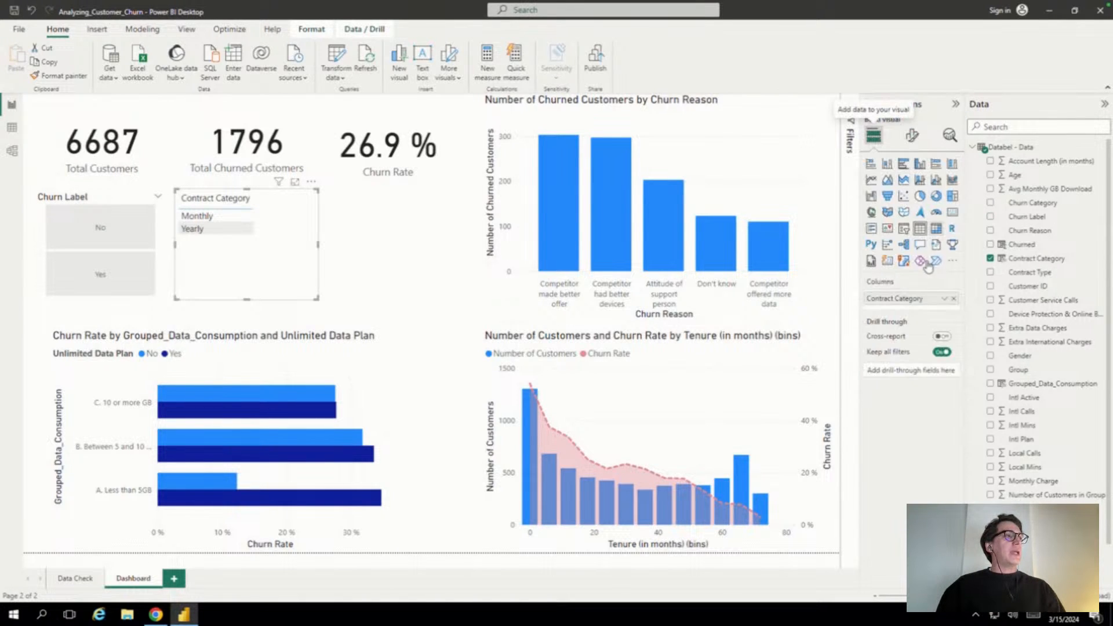
left_click(904, 230)
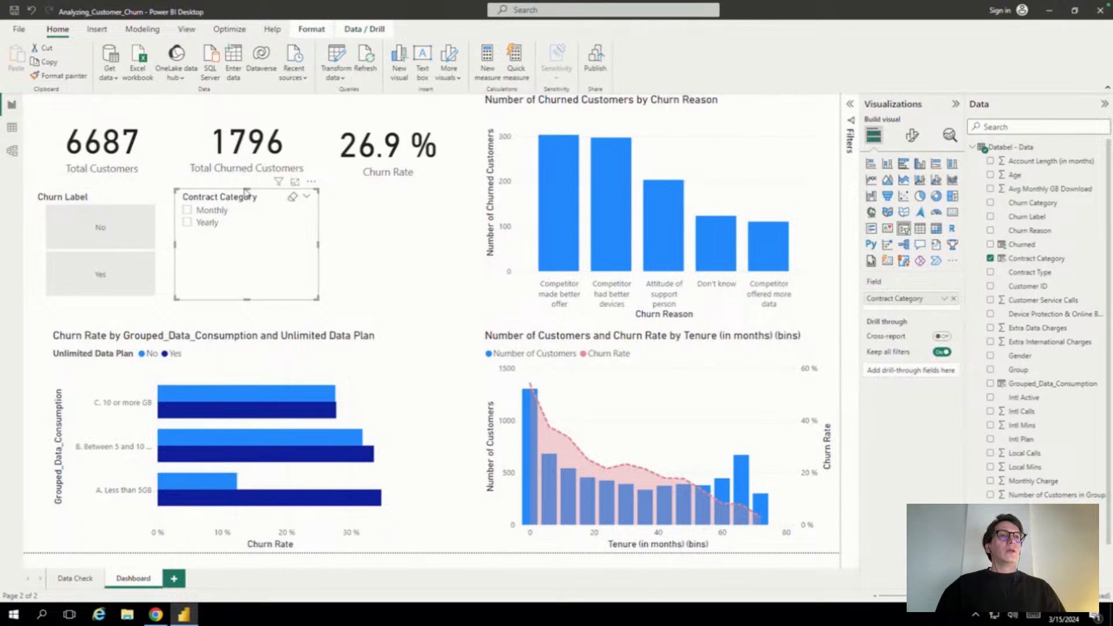
left_click_drag(244, 189, 245, 225)
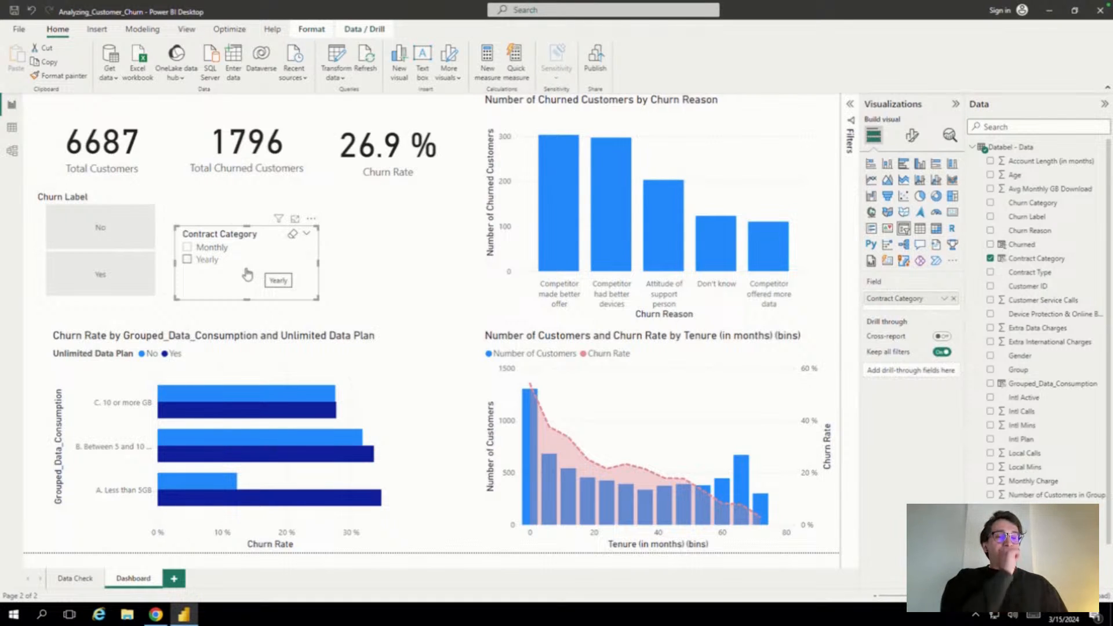
Test the Contract Category slicer by alternating between Yearly and Monthly, ending on Yearly, and narrow its frame
left_click(187, 260)
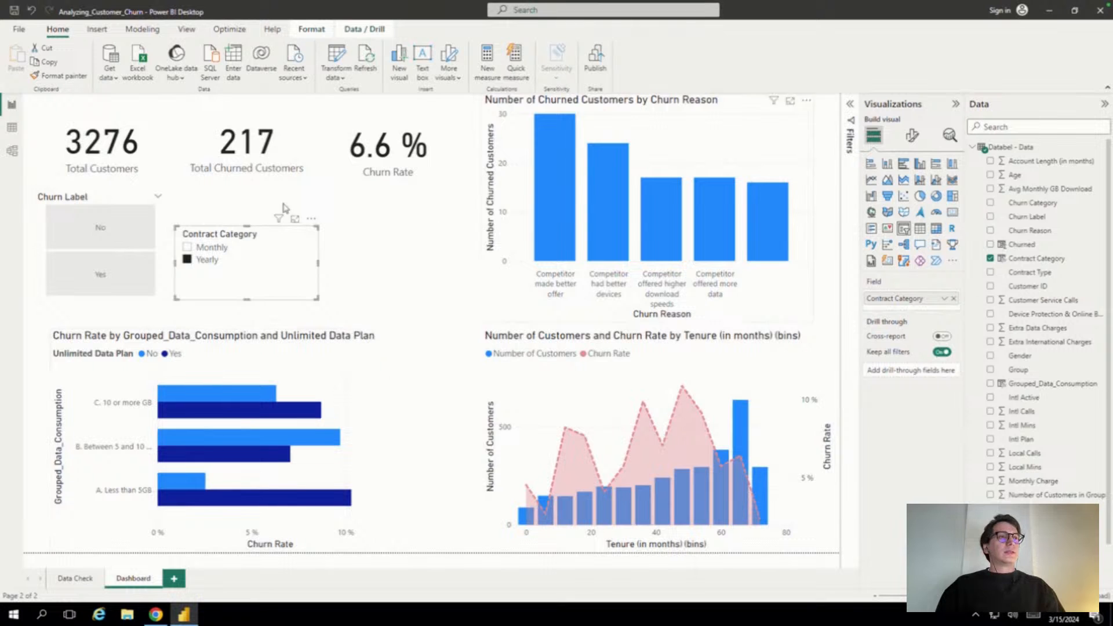
left_click(223, 249)
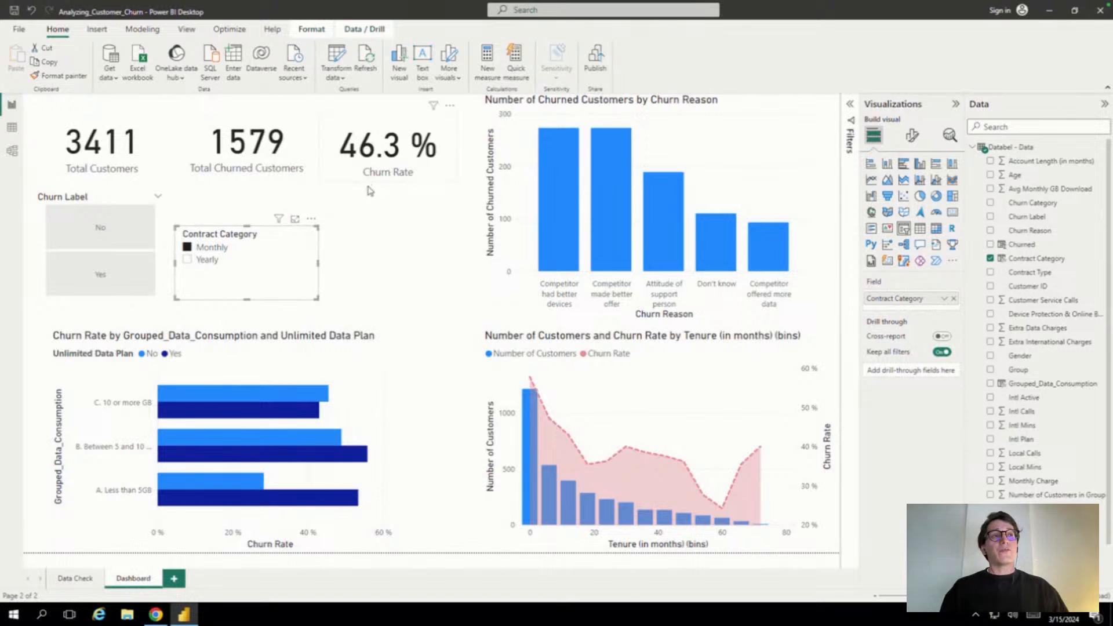
left_click(196, 261)
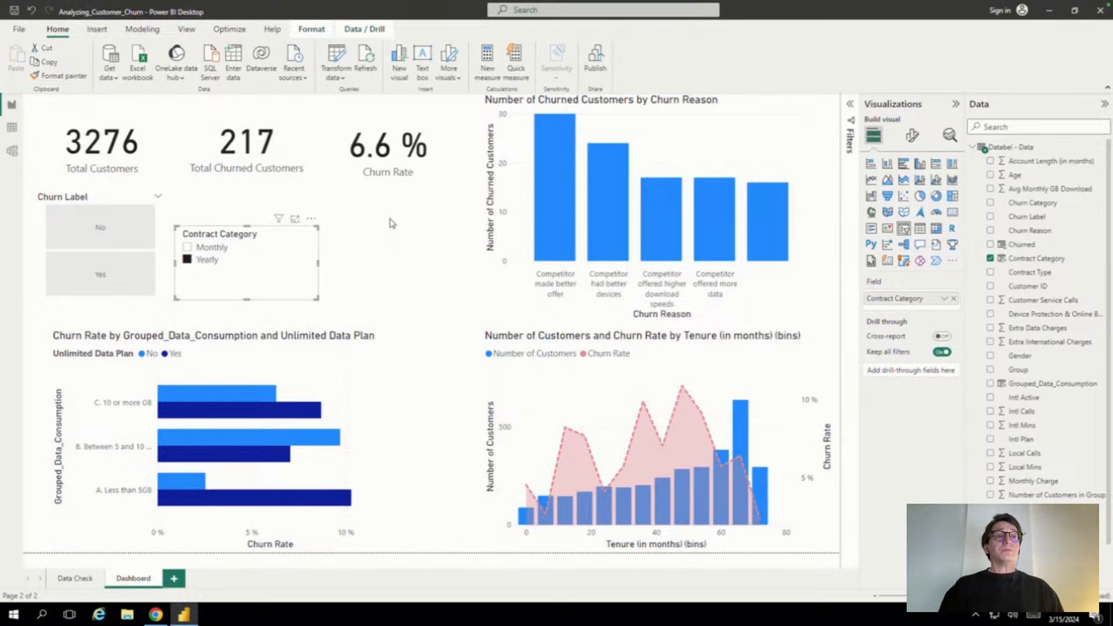
left_click(213, 249)
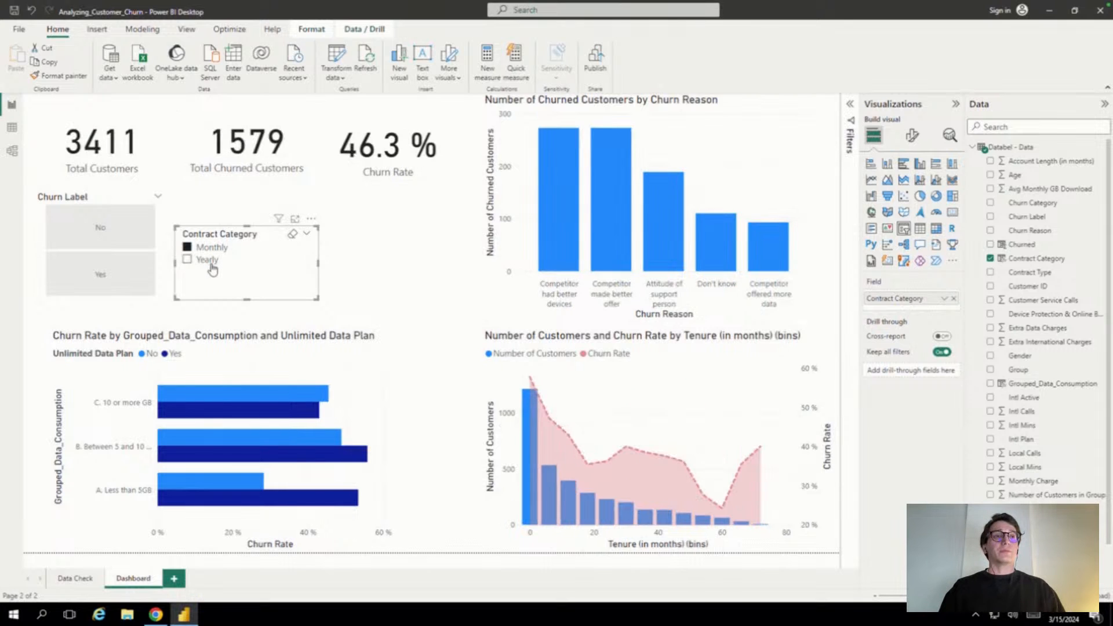
left_click(208, 261)
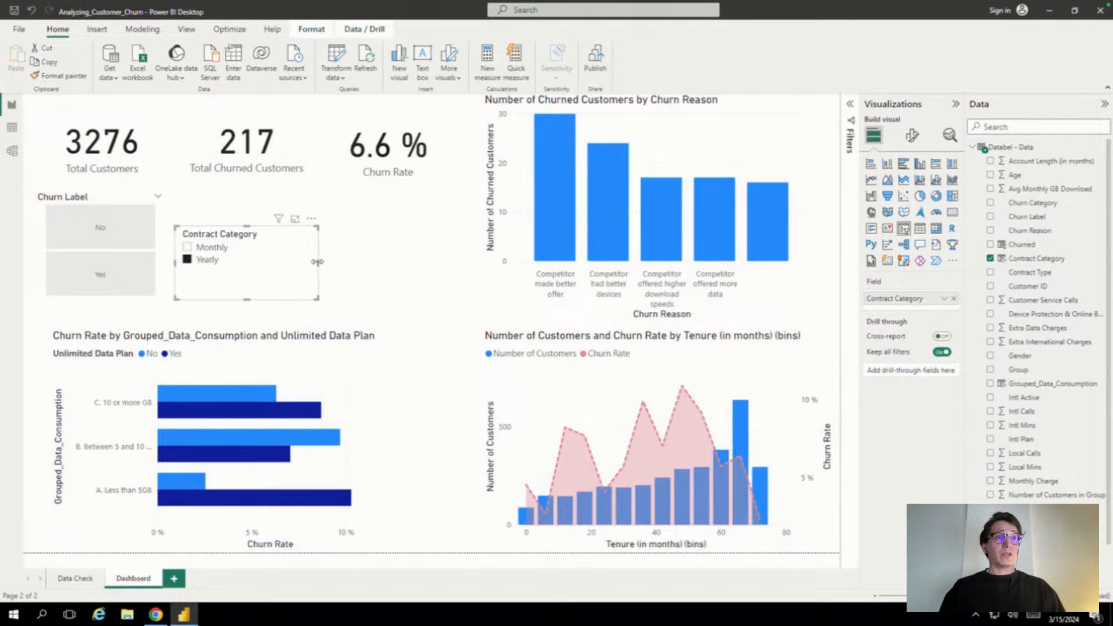
left_click_drag(274, 265, 291, 287)
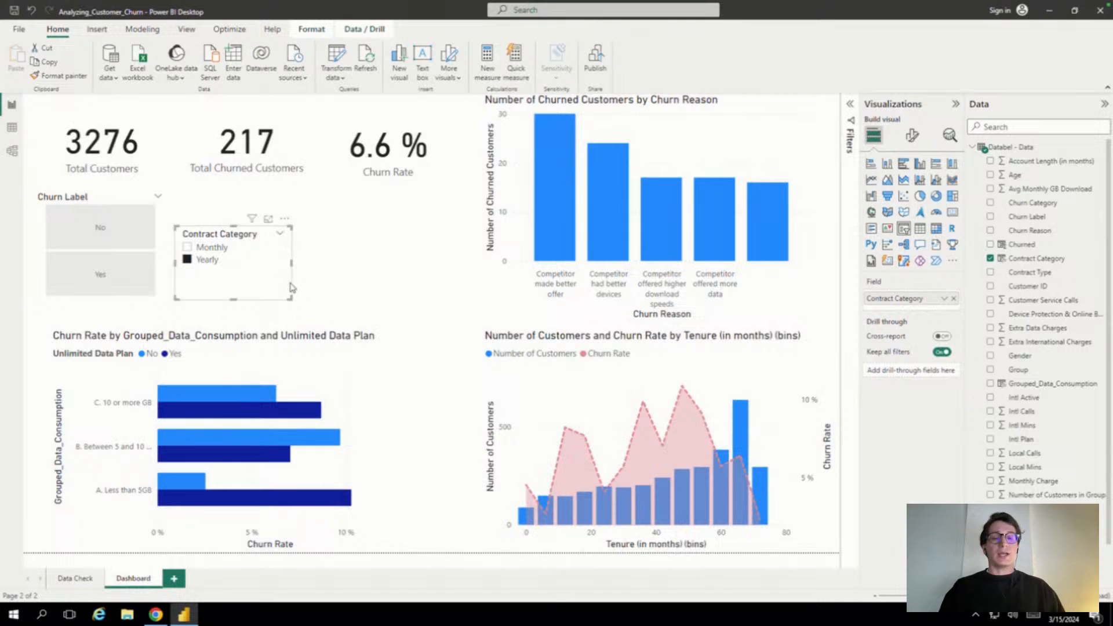